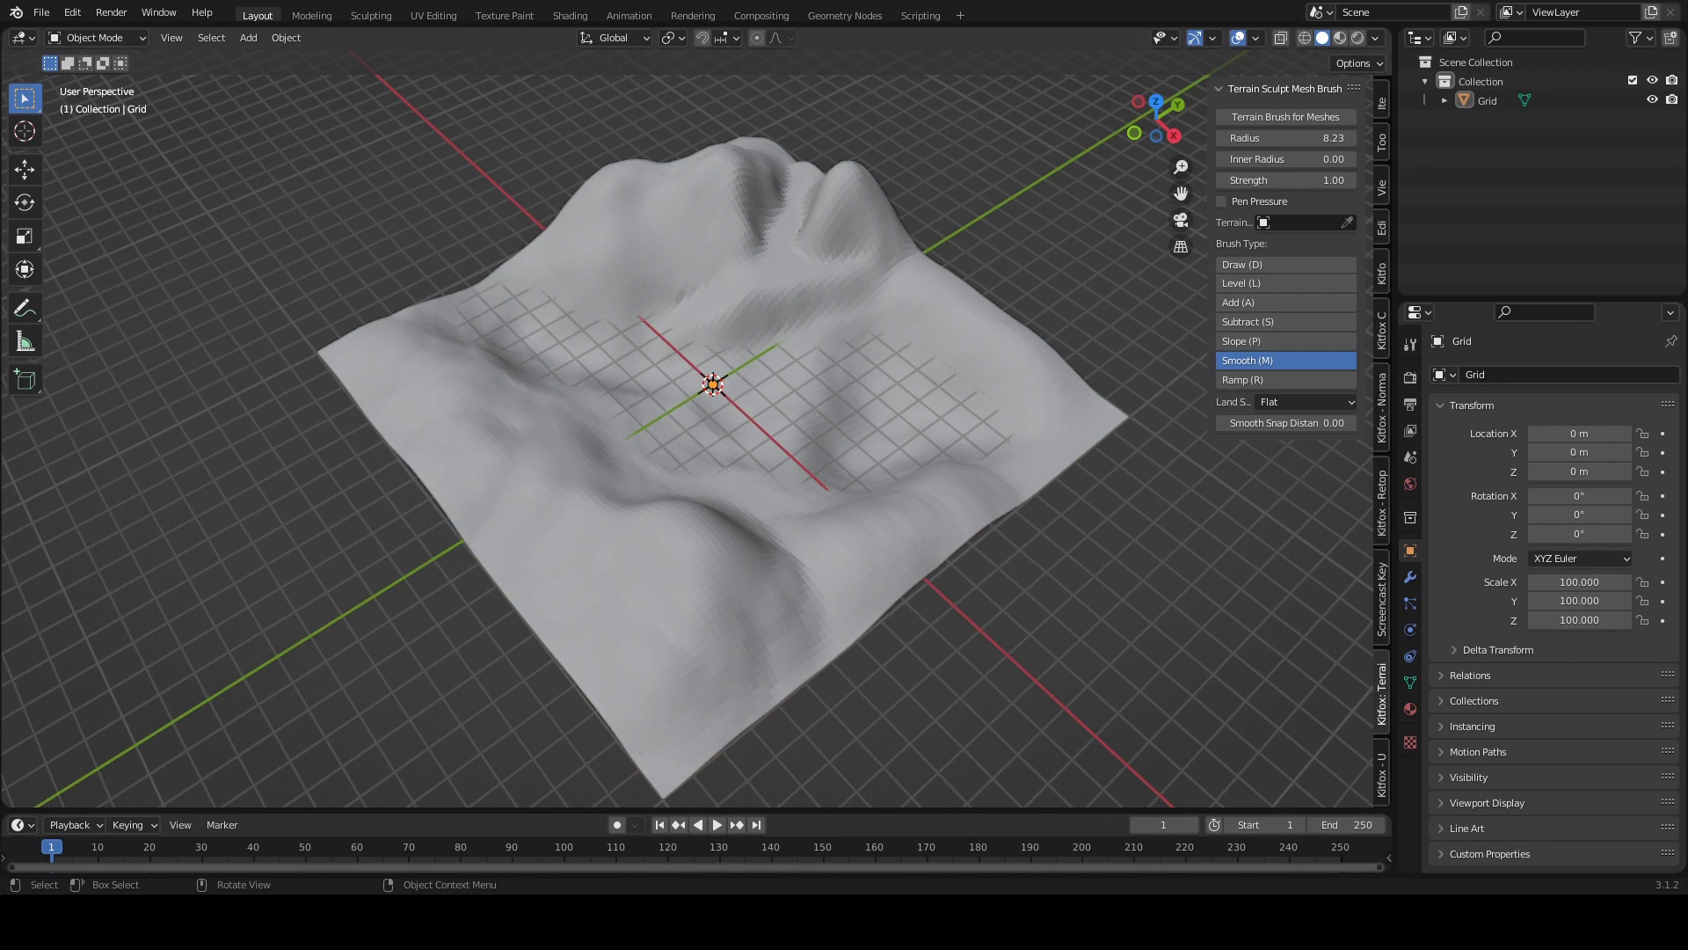
Step: Select the terrain grid and switch it to Edit Mode
middle_drag(527, 330, 561, 345)
middle_drag(453, 429, 532, 290)
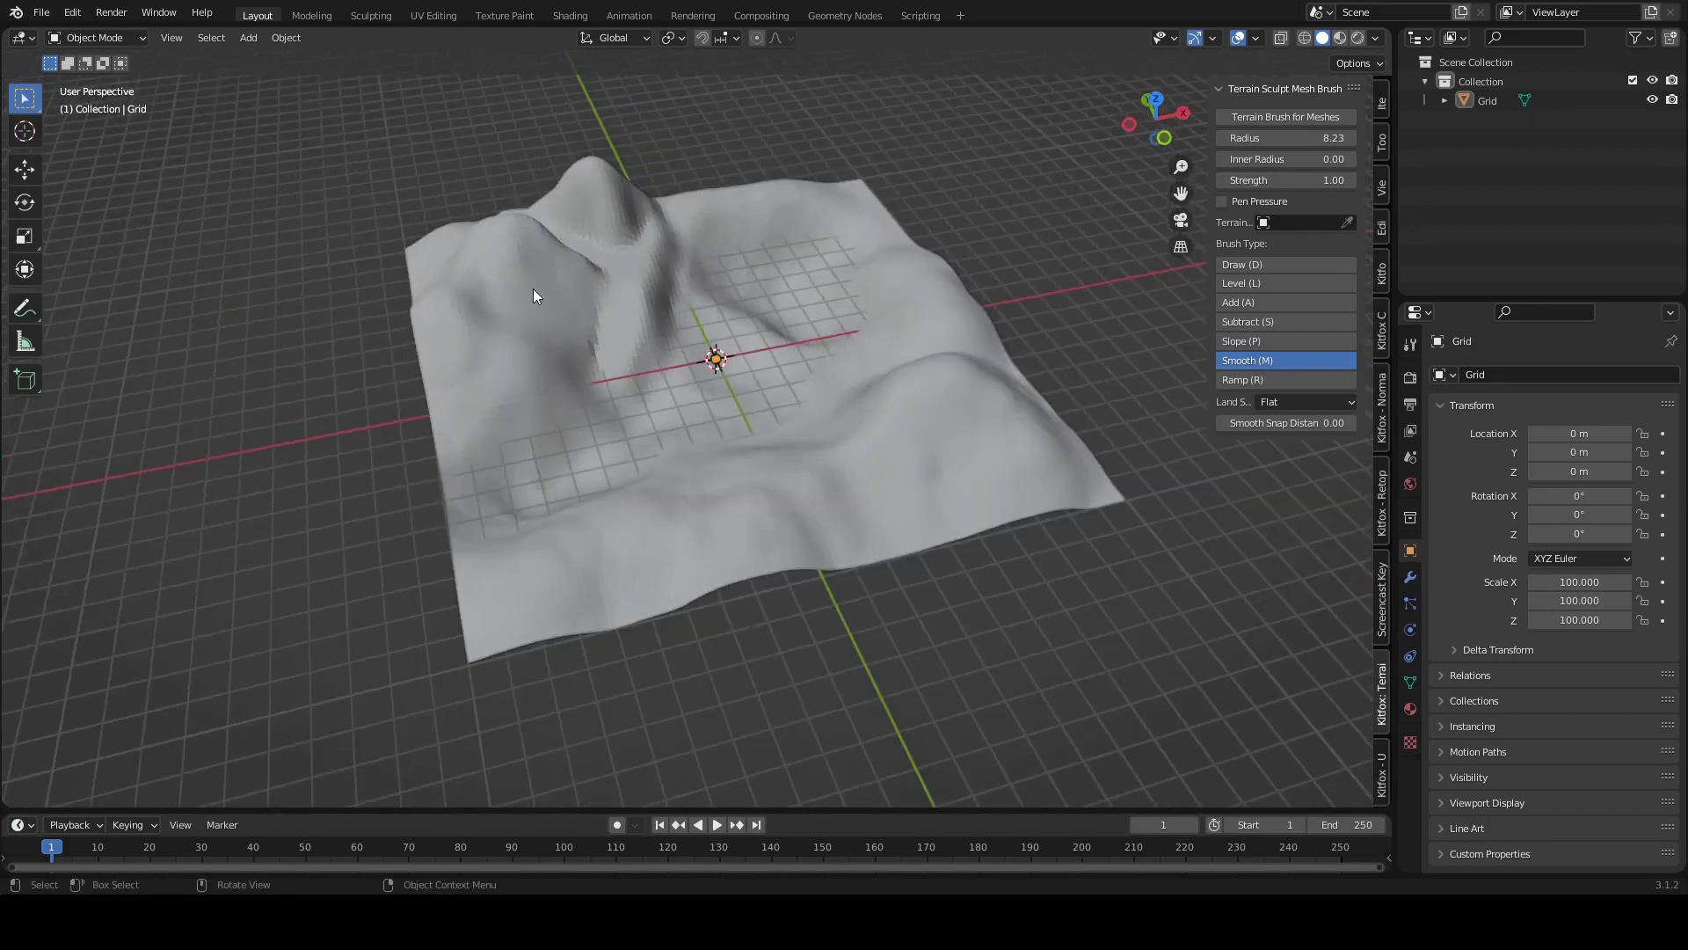
click(533, 290)
middle_drag(523, 396, 647, 320)
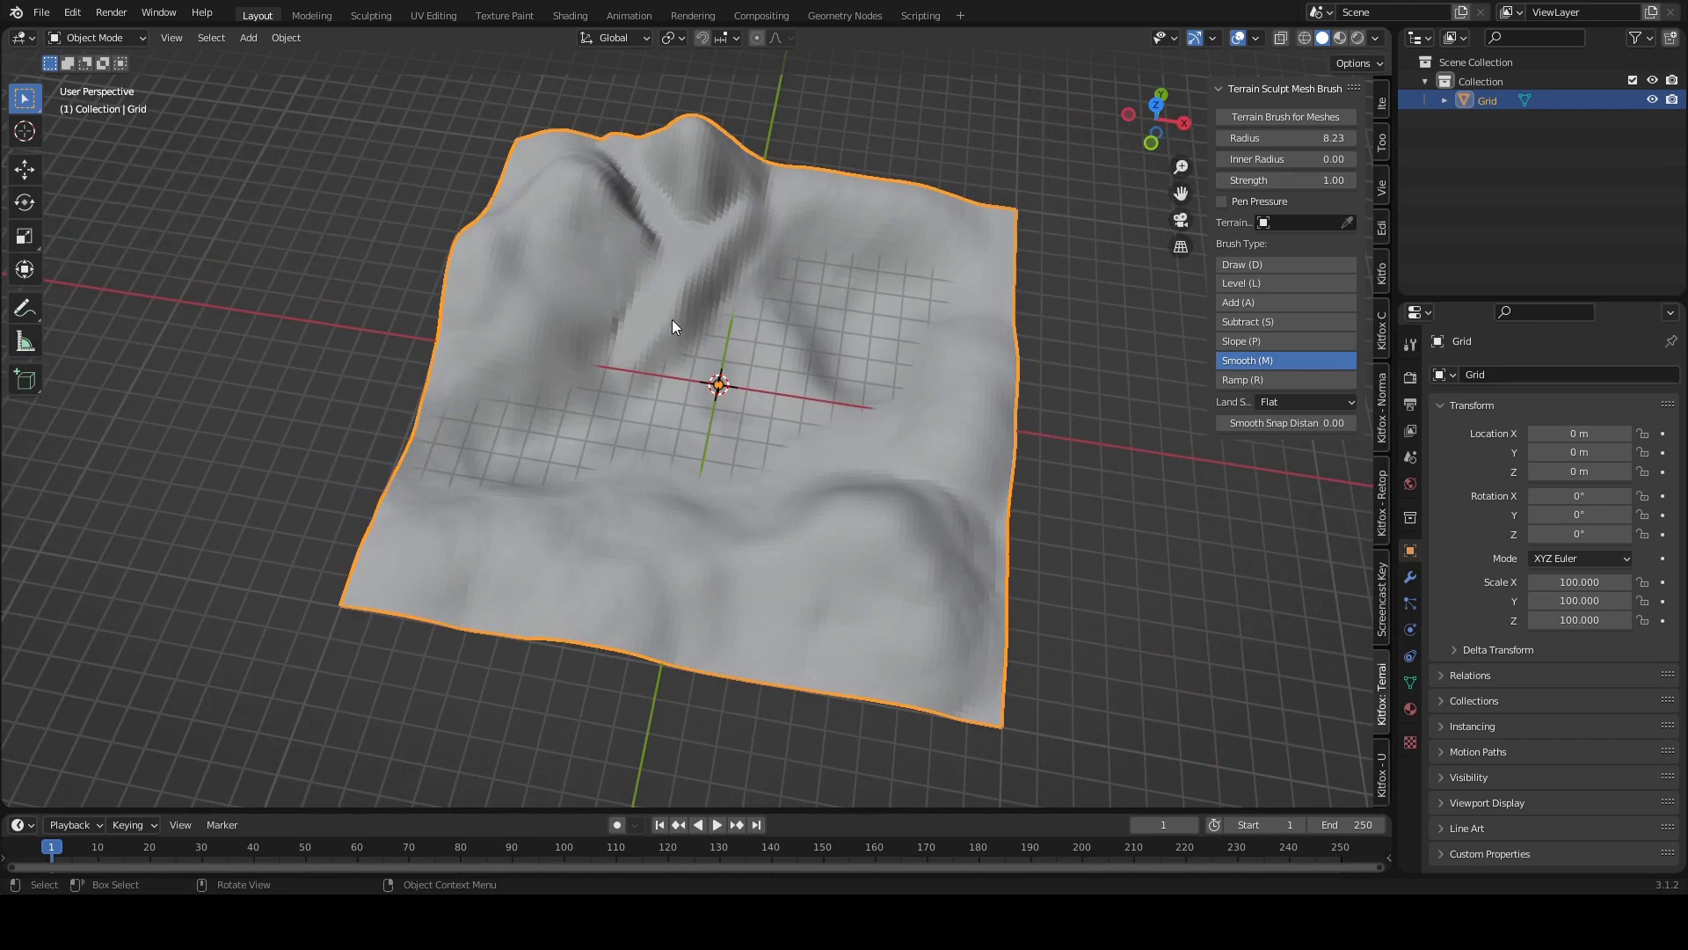
key(ctrl+Tab)
click(810, 324)
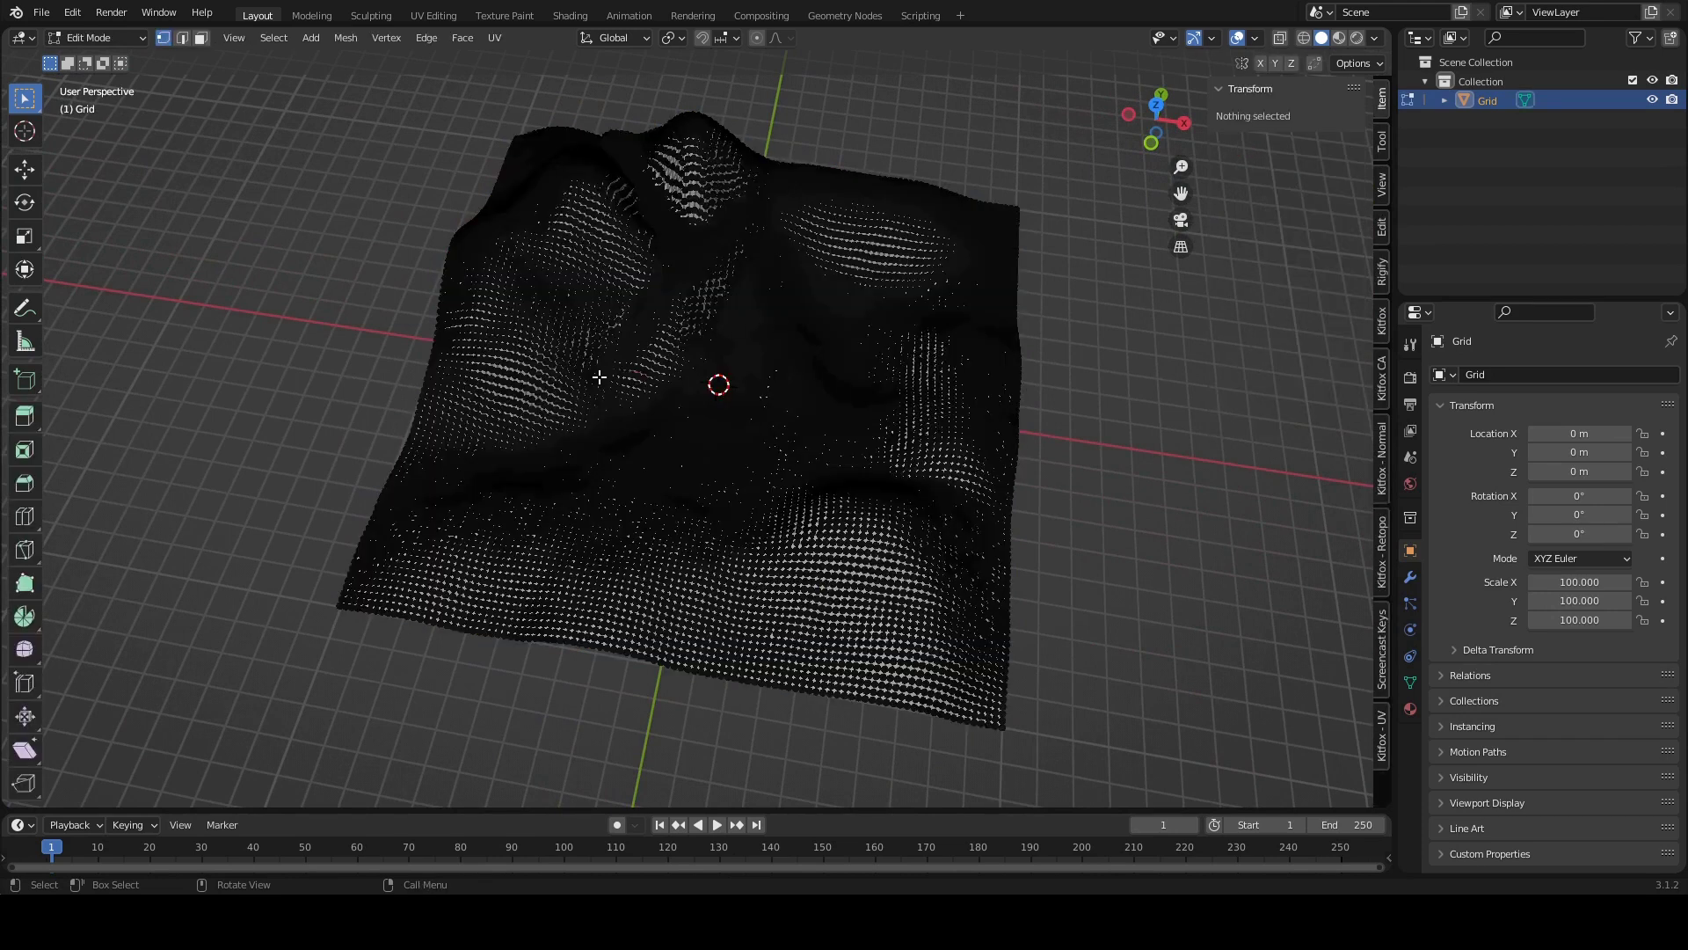
Step: Turn on the Screencast Keys display and hide the sidebar
scroll(599, 376, up, 10)
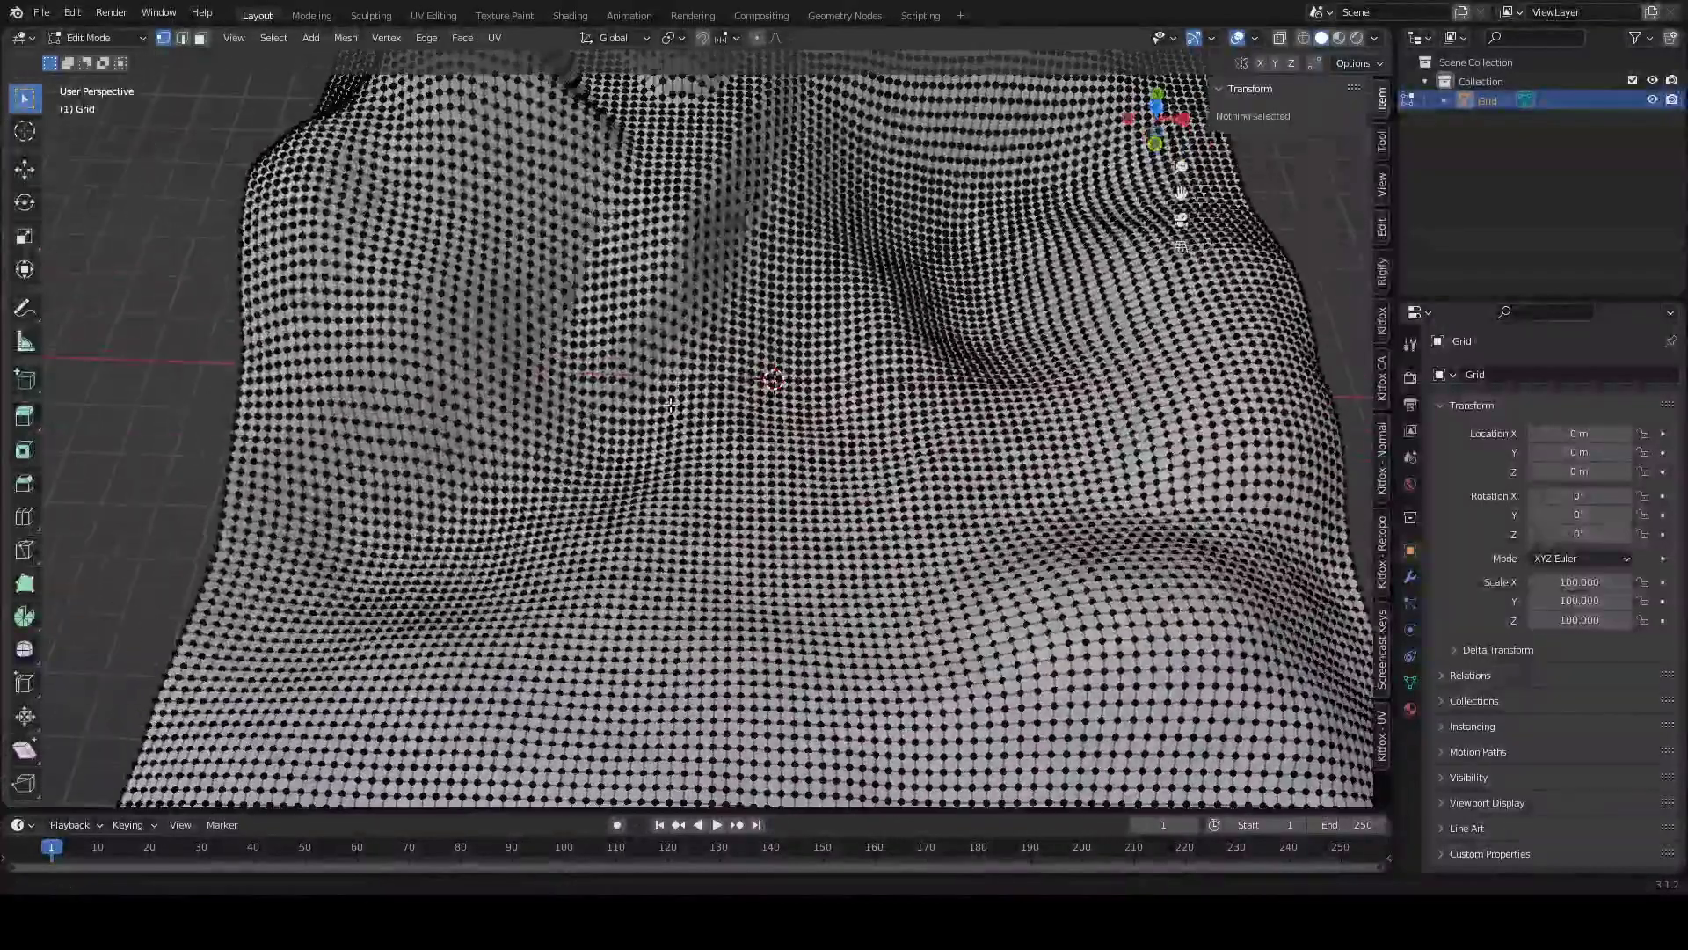
shift+middle_drag(671, 405, 691, 535)
scroll(681, 422, up, 4)
middle_drag(666, 241, 628, 288)
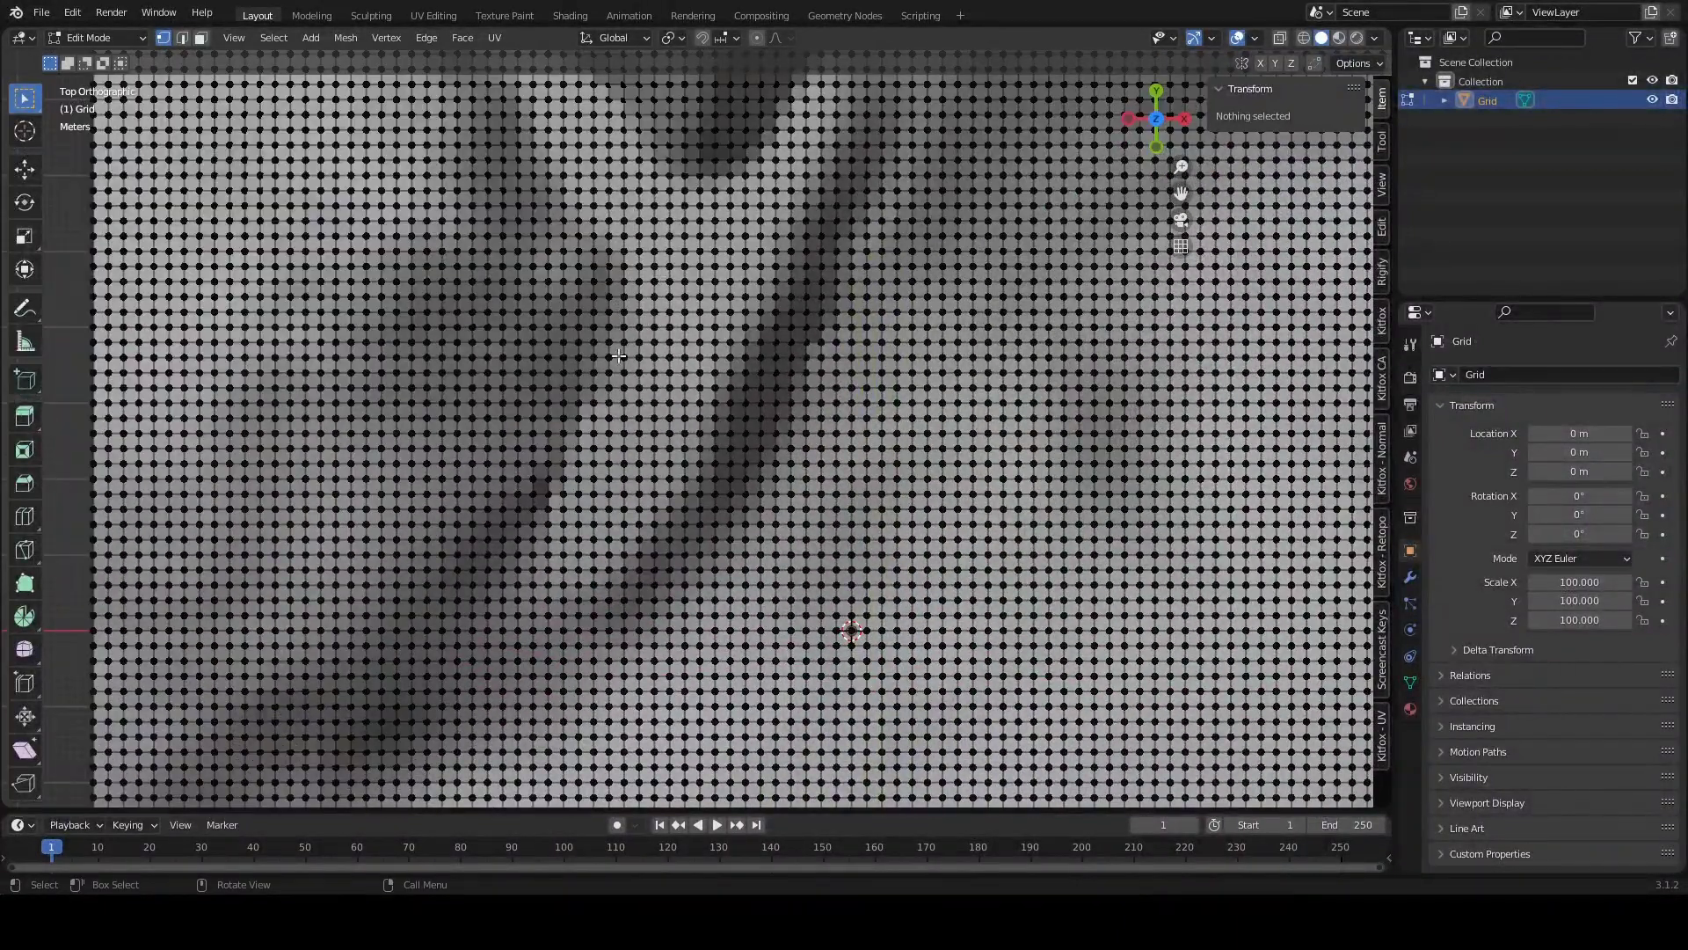
click(1382, 661)
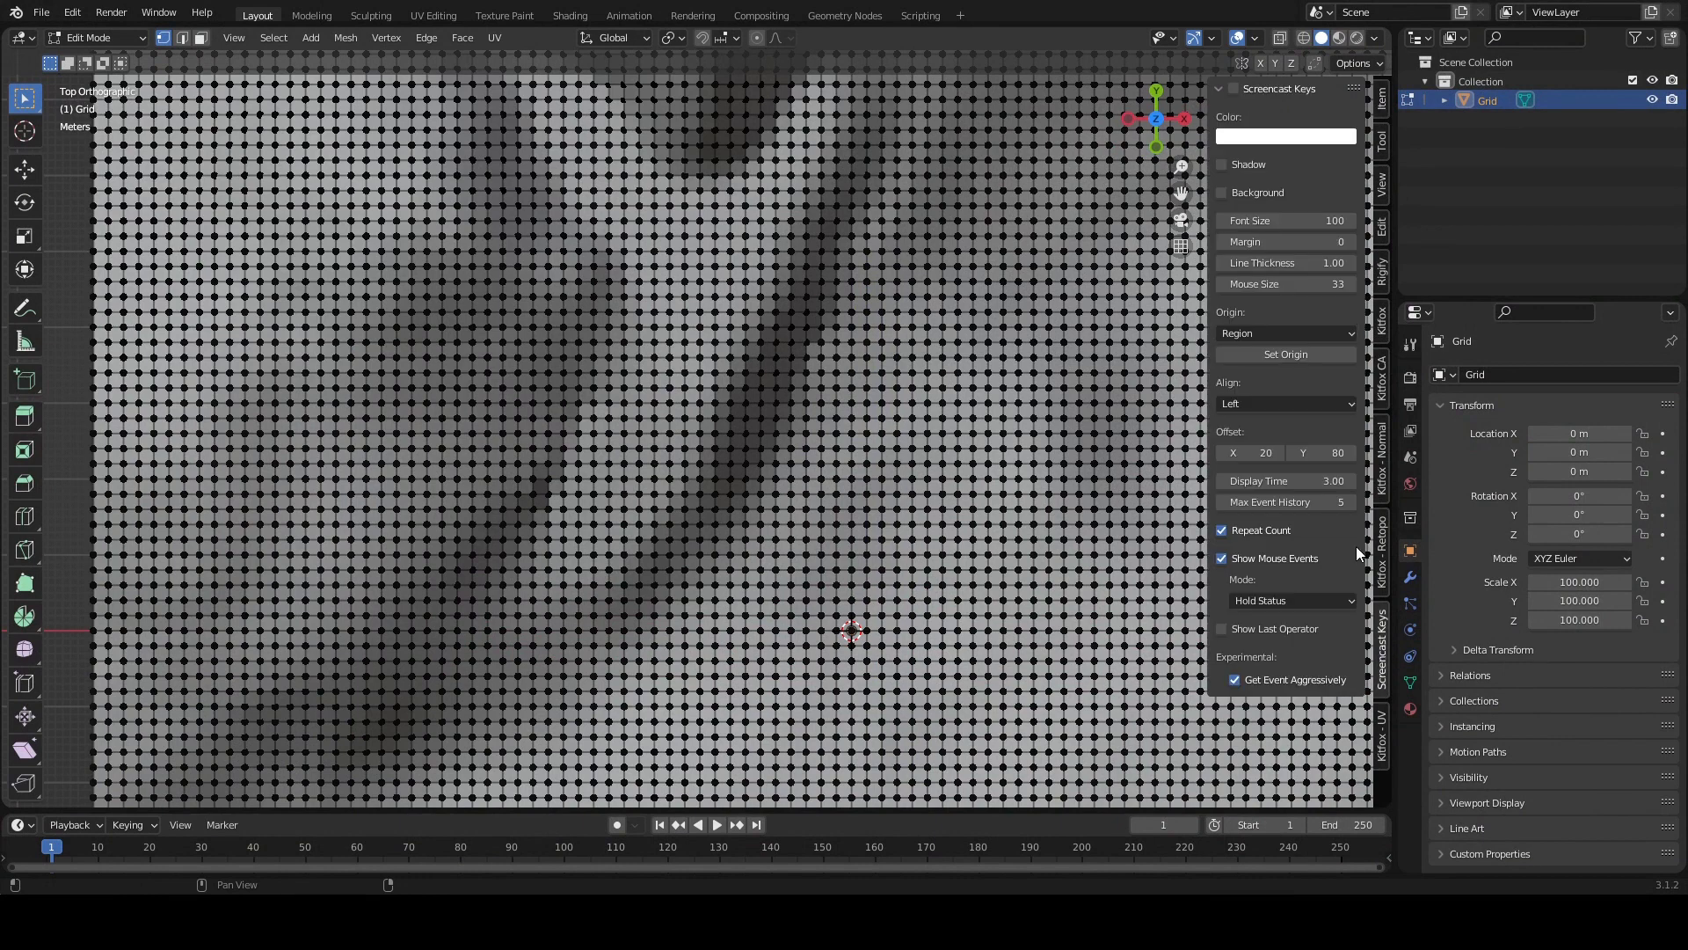
click(1235, 88)
key(n)
Step: Examine the terrain's vertex grid from above and from an angle, including its steep slopes
ctrl+middle_drag(651, 285, 731, 199)
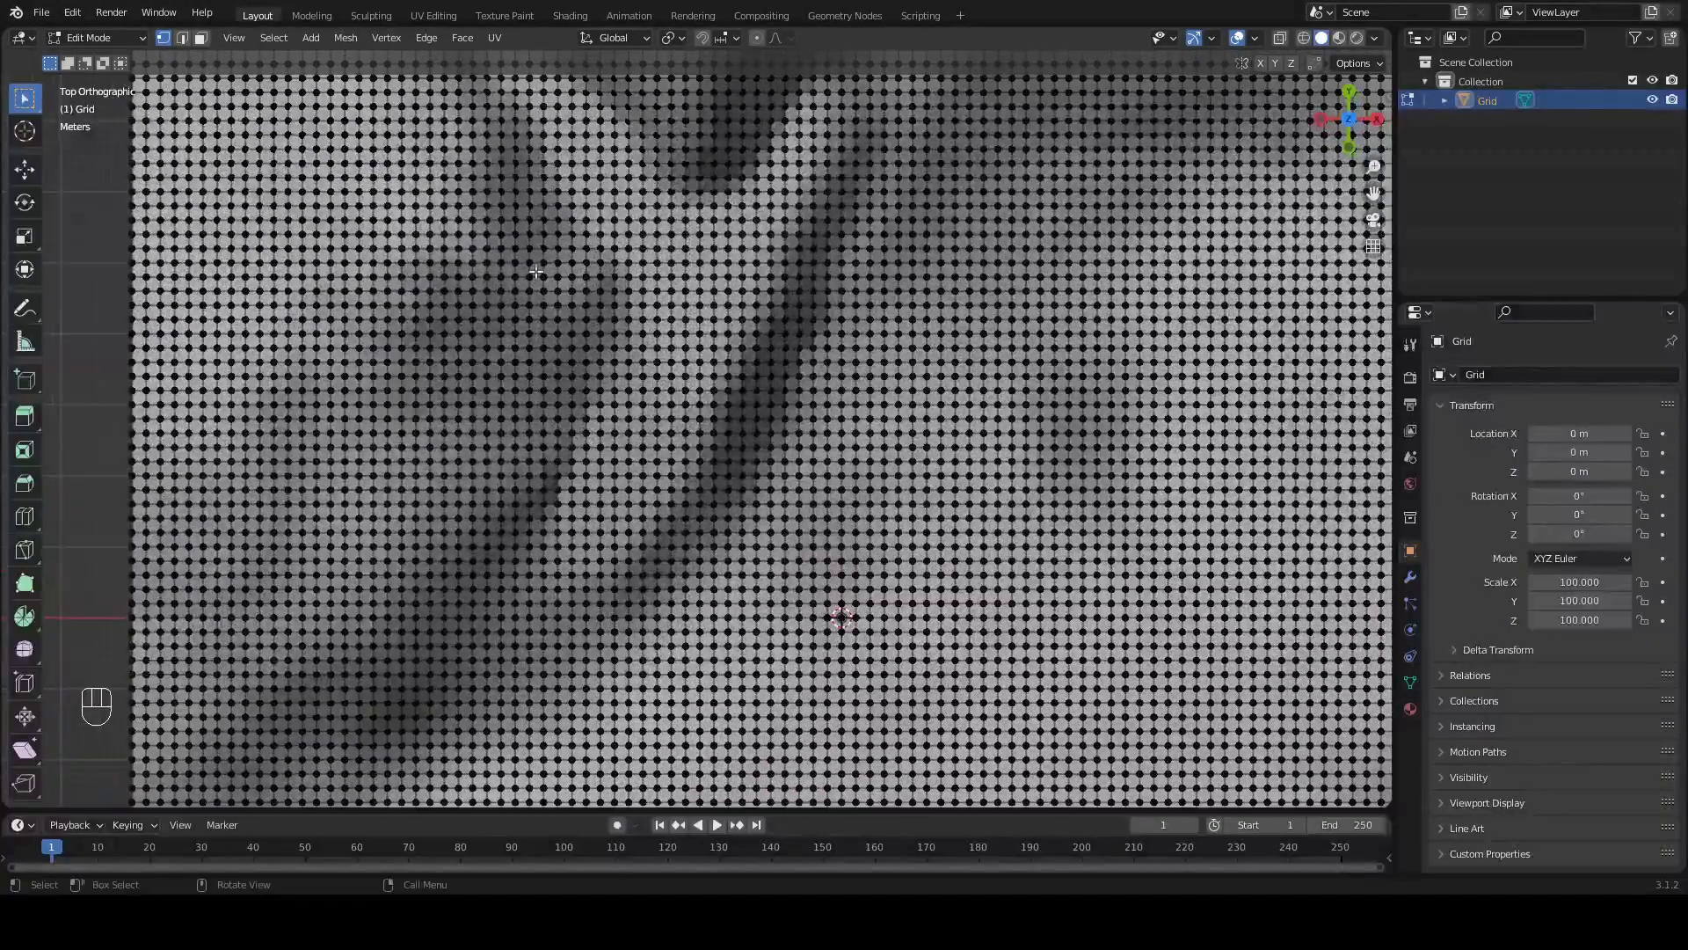
key(shift)
shift+middle_drag(976, 350, 657, 426)
middle_drag(848, 295, 796, 453)
middle_drag(796, 453, 664, 518)
middle_drag(663, 519, 615, 470)
shift+middle_drag(616, 470, 717, 317)
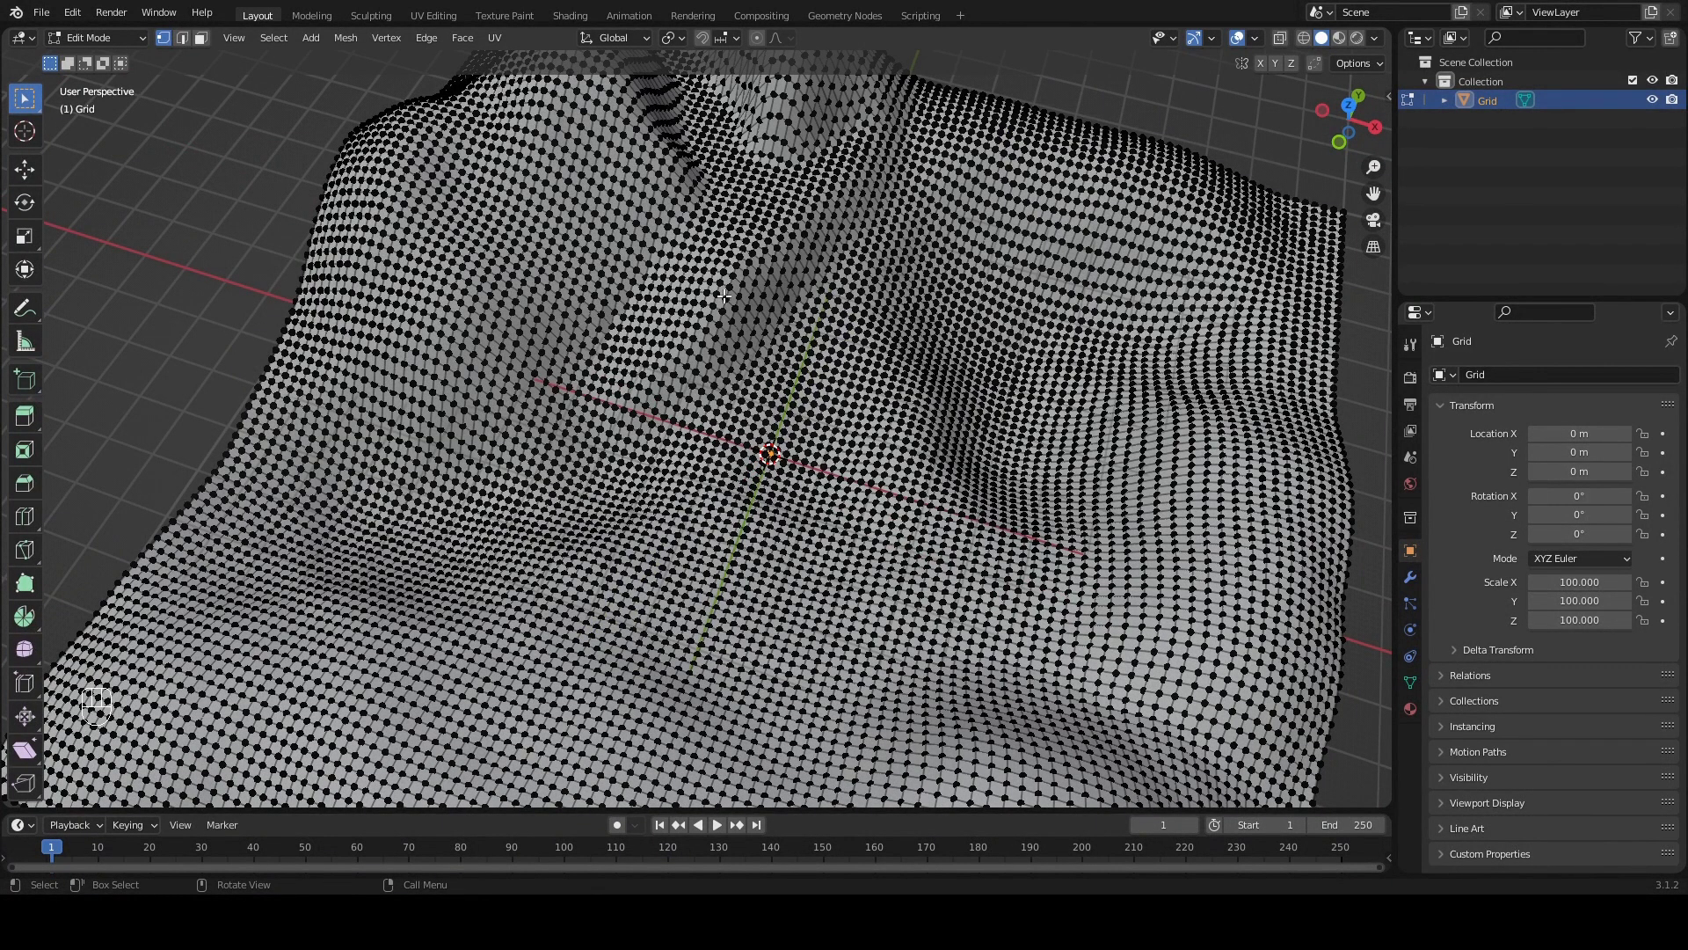
Step: Circle-select a small patch of vertices on the valley slope and move it about 11.4 m in X, 1.9 m in Y and 2.3 m in Z
key(c)
drag(709, 306, 724, 304)
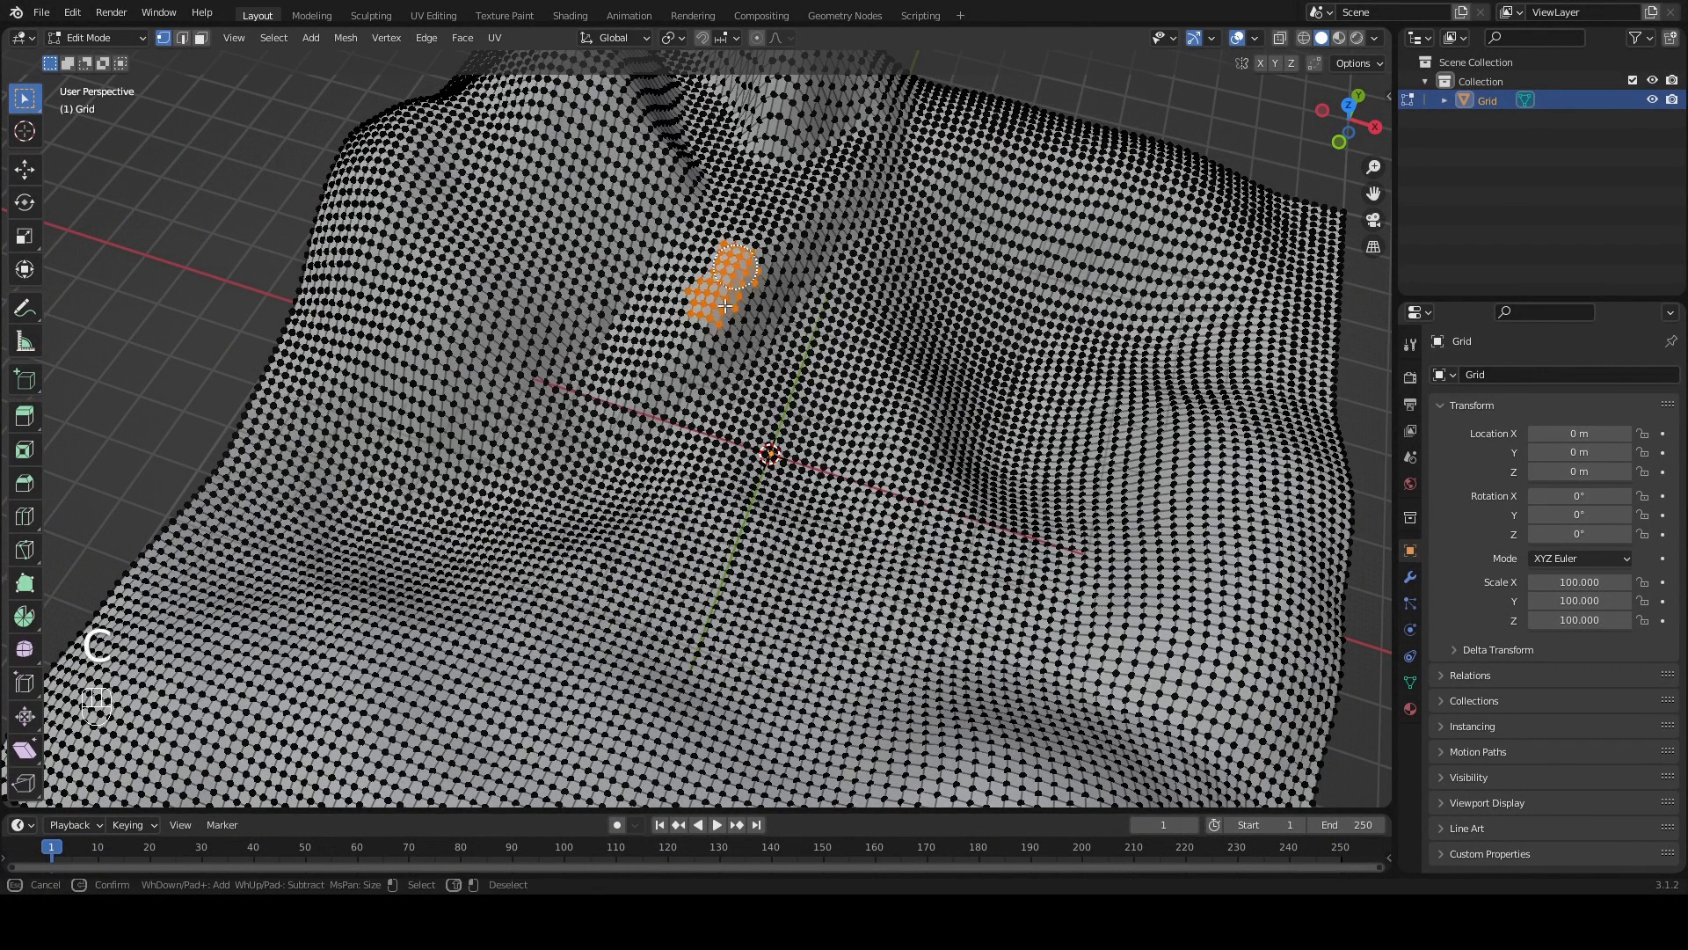
key(Return)
middle_drag(730, 289, 694, 255)
key(g)
click(763, 252)
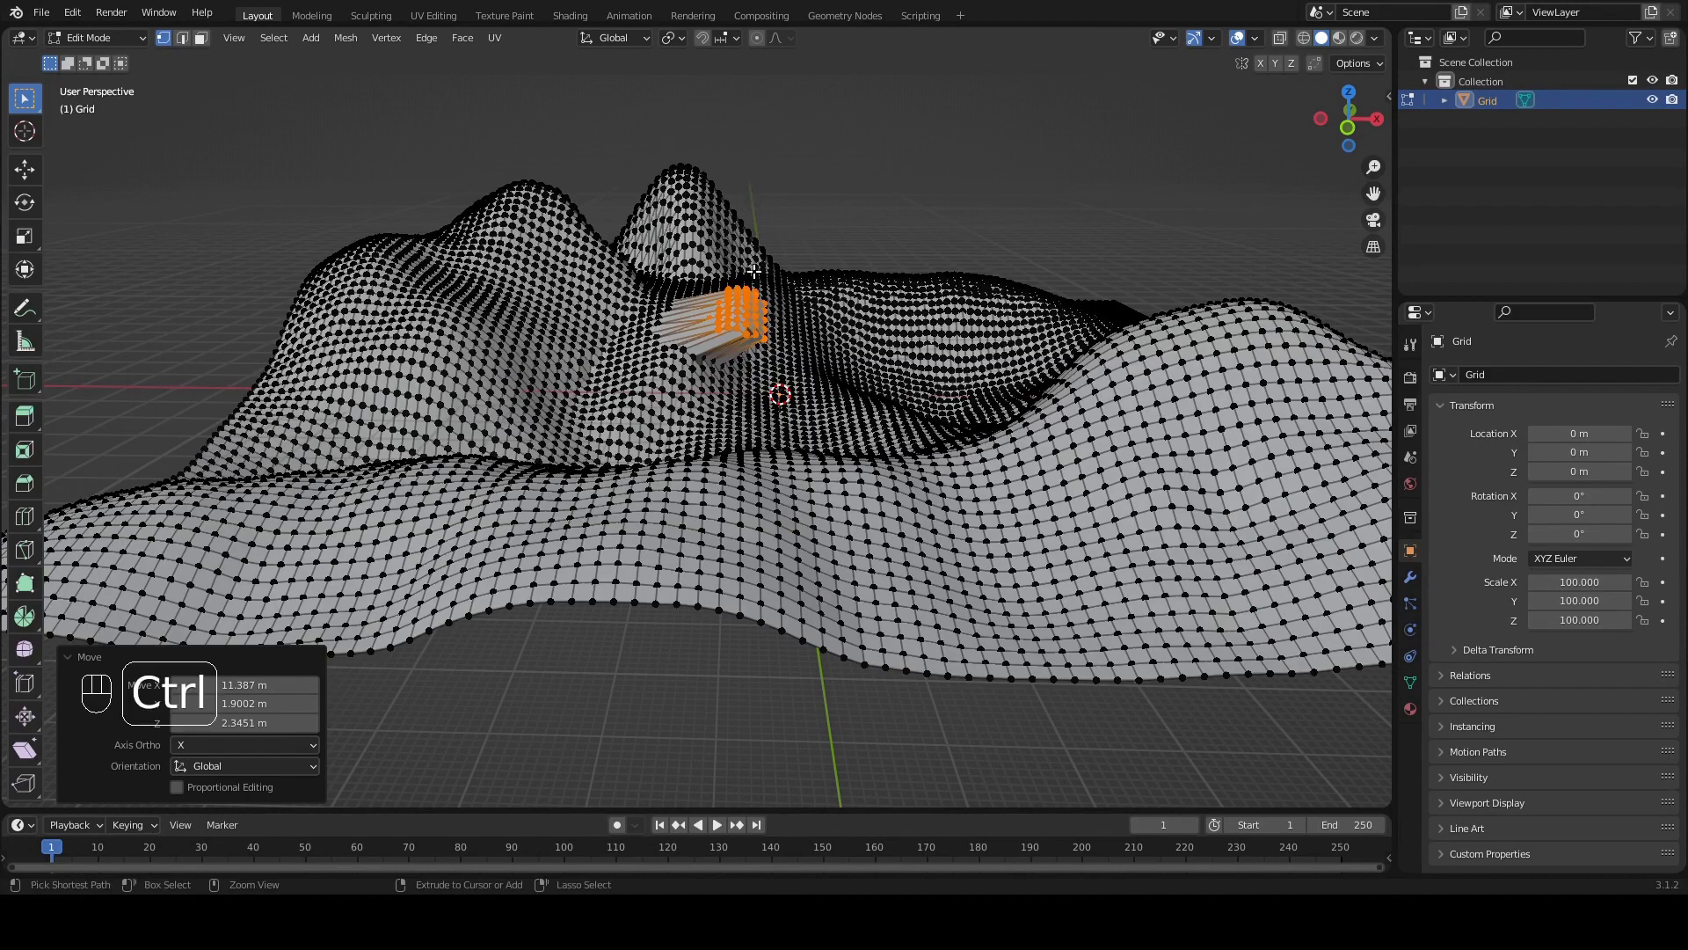
Step: Undo the move of the vertex patch and deselect all vertices
key(ctrl+z)
middle_drag(754, 252, 655, 156)
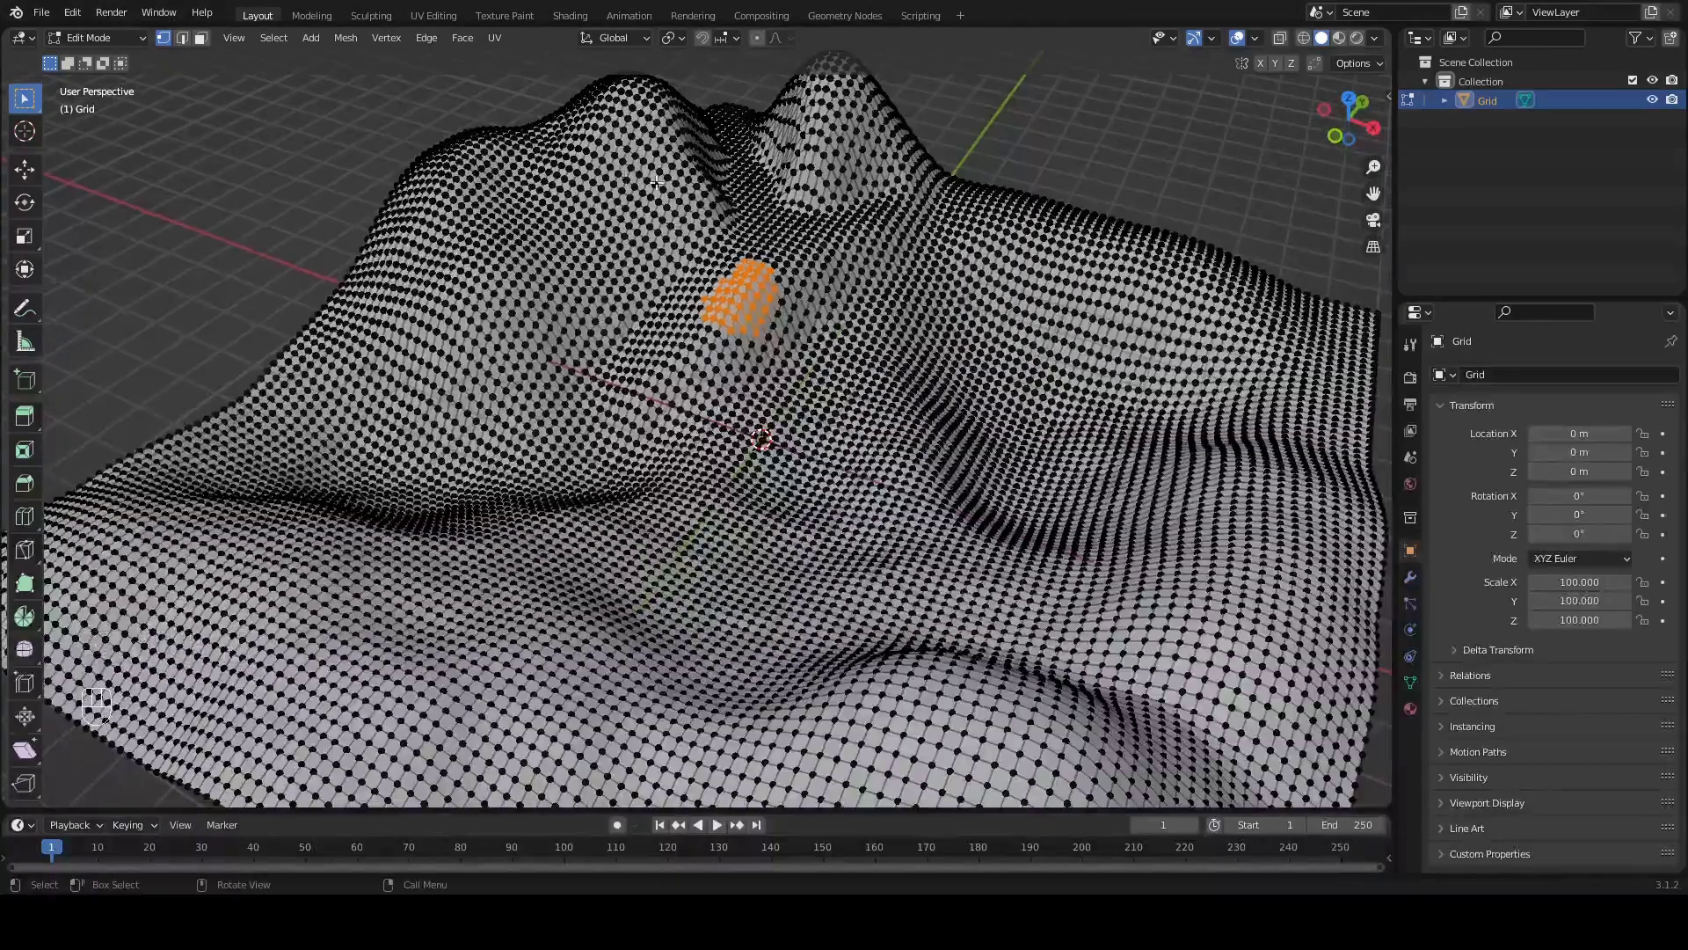
key(a)
key(a)
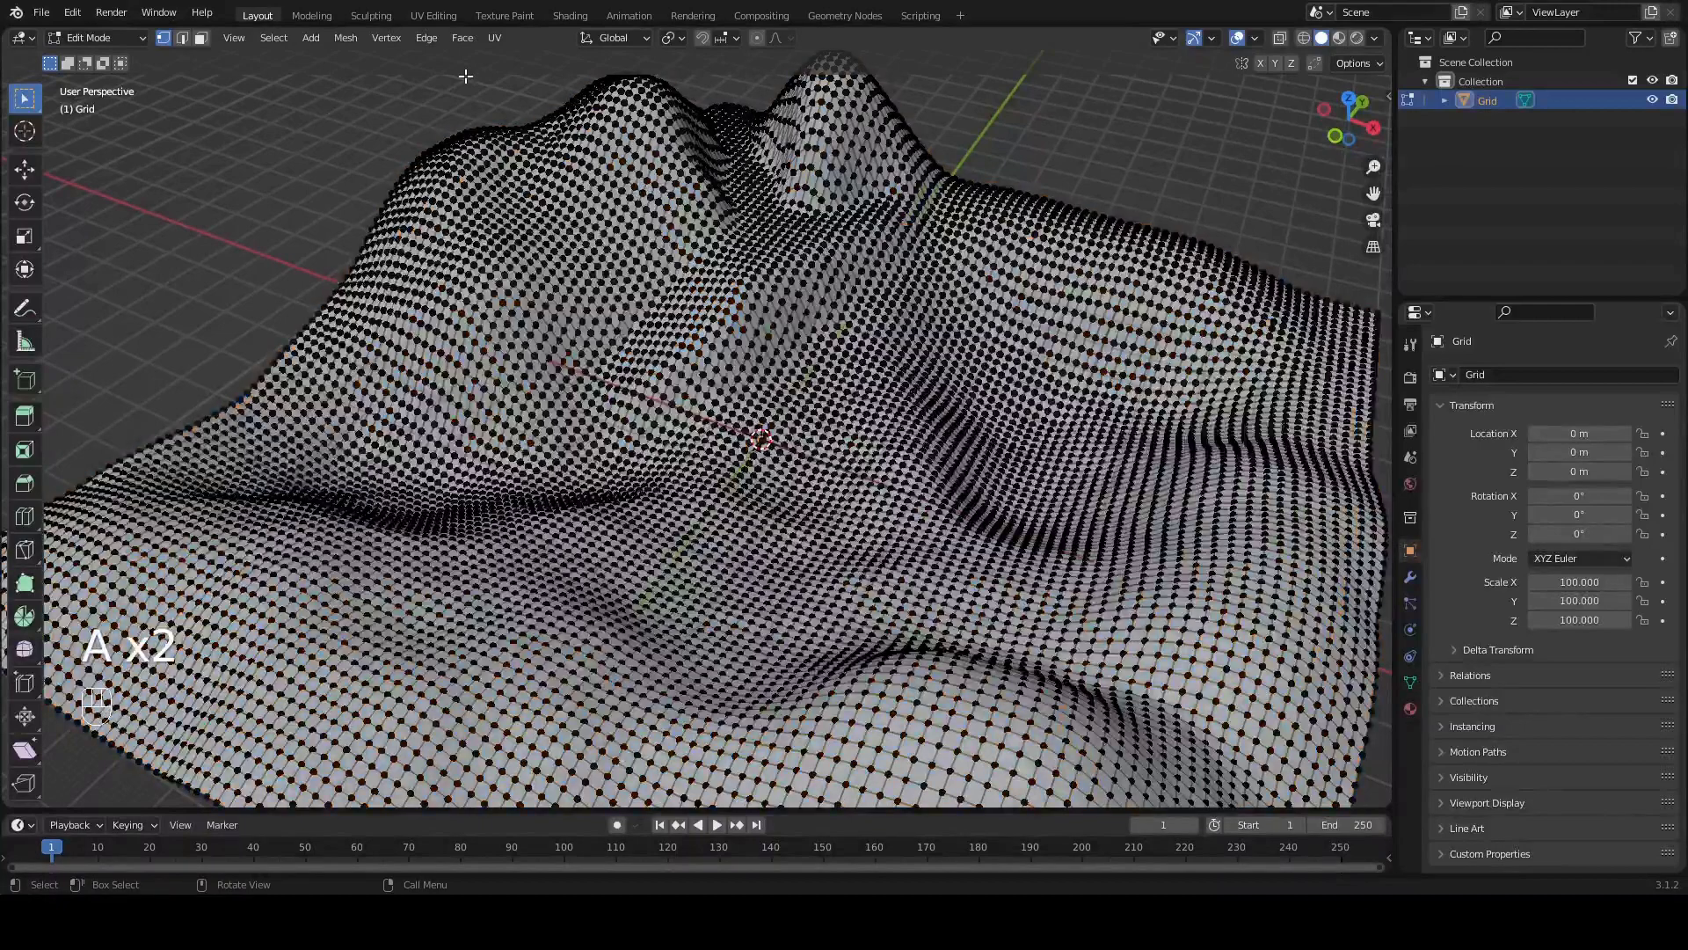
Step: Switch to the UV Editing workspace and select the entire terrain mesh to show its UV layout
click(434, 15)
middle_drag(895, 331, 953, 422)
key(a)
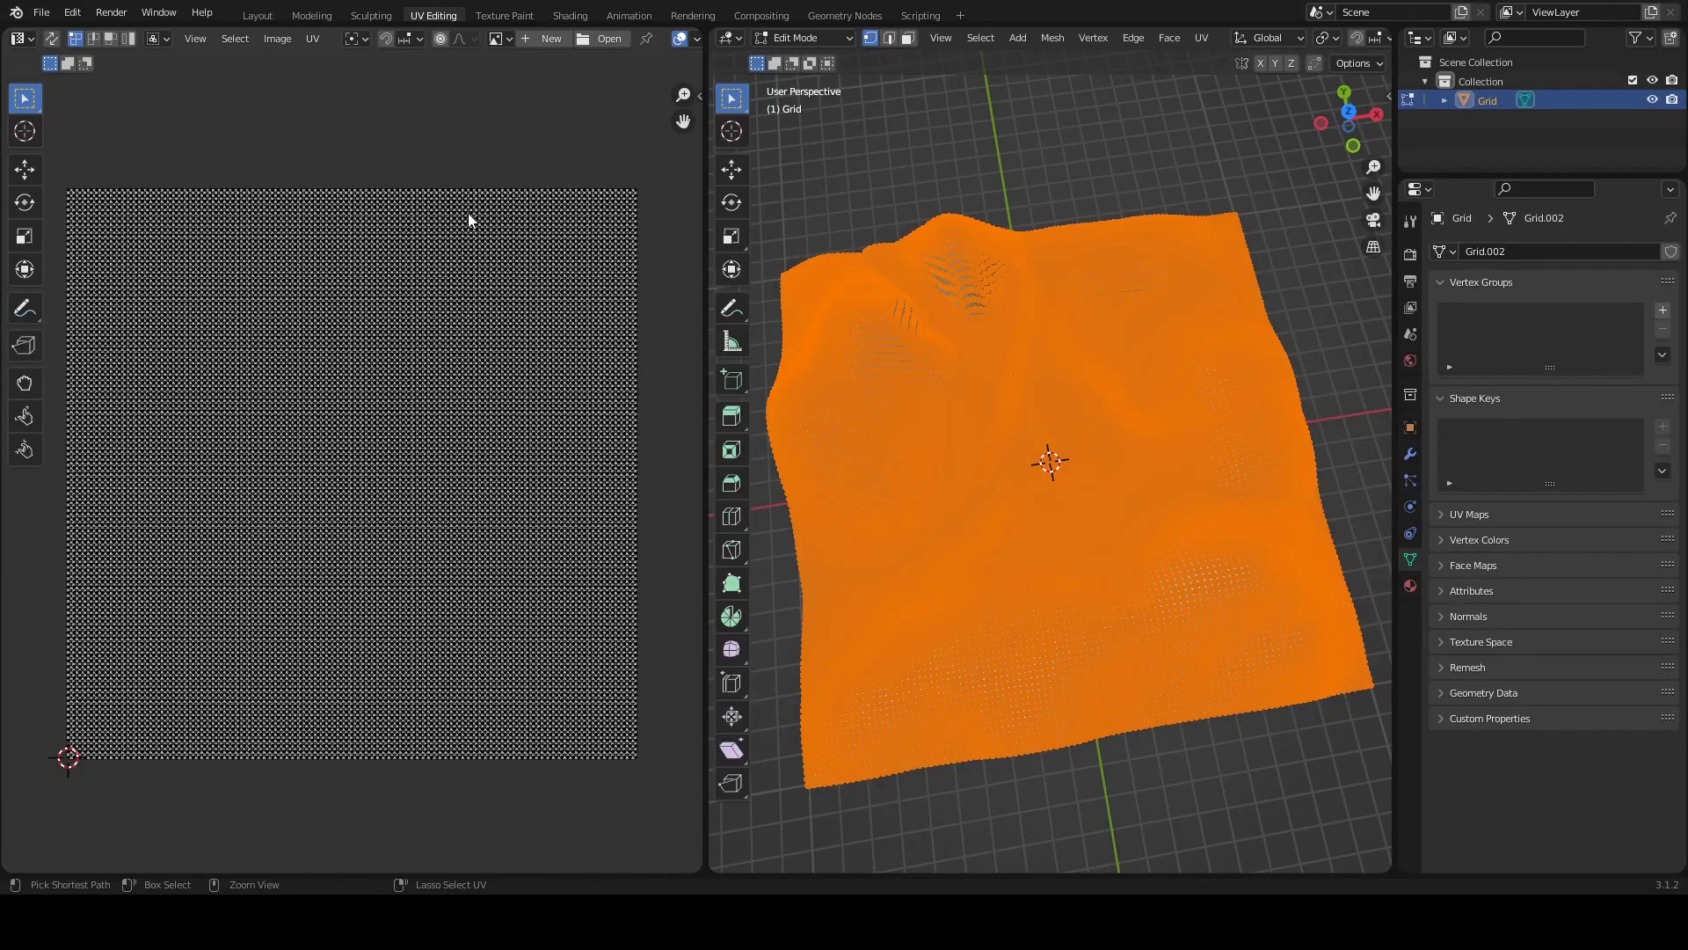
ctrl+middle_drag(468, 213, 382, 353)
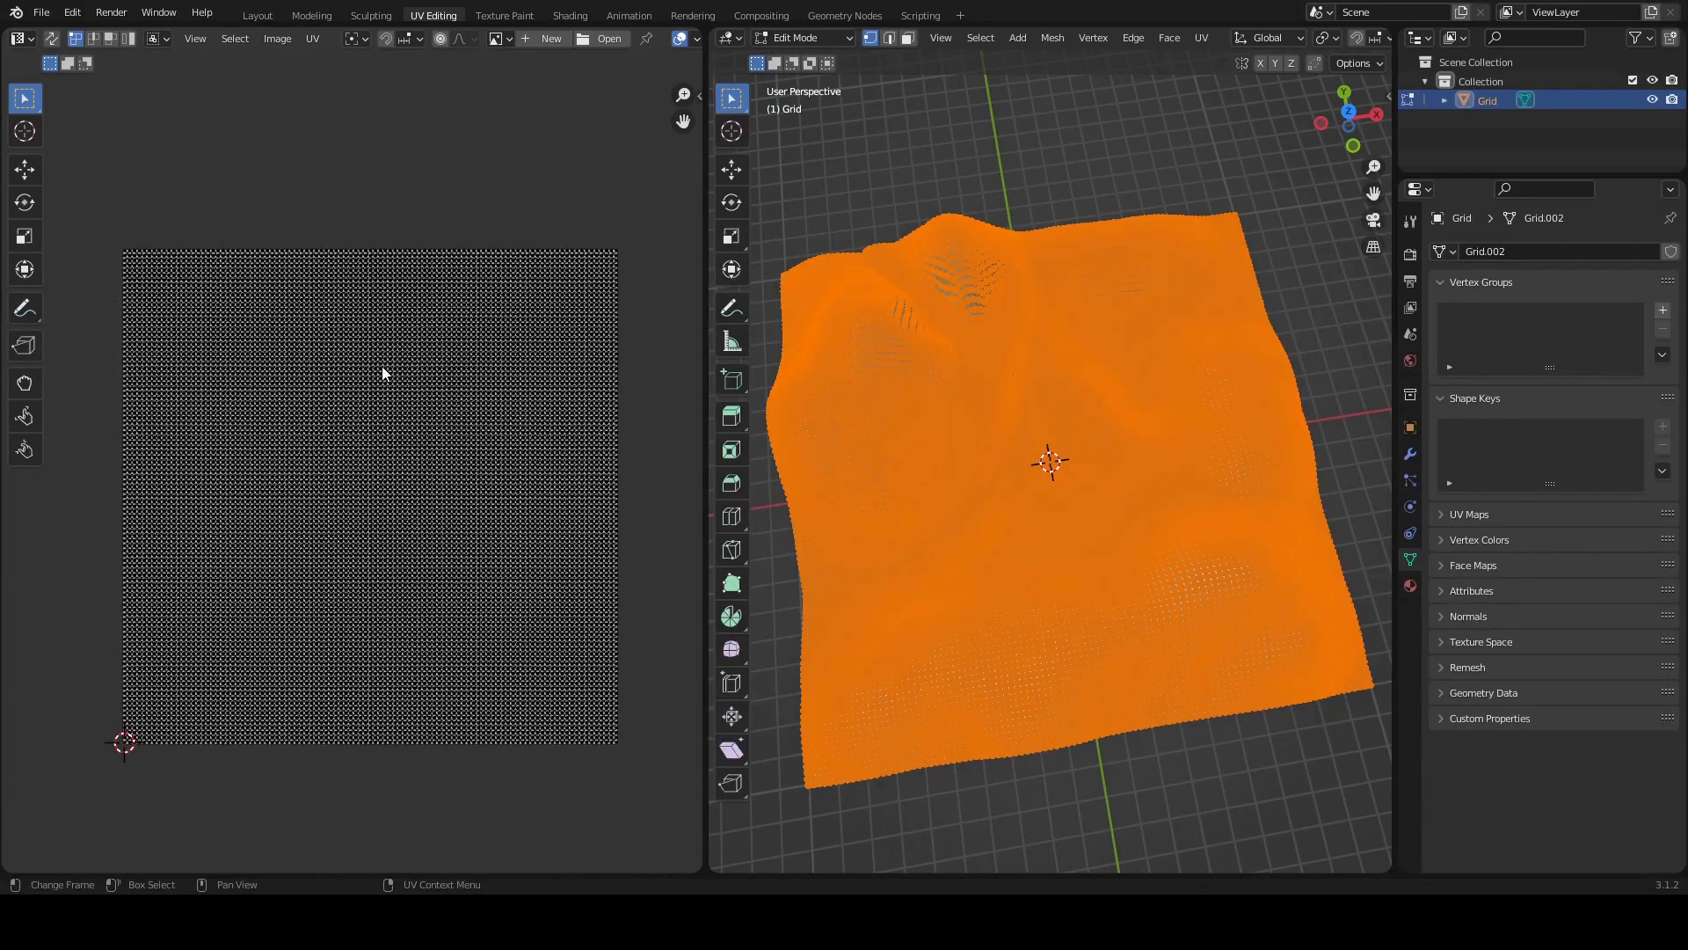
Step: Select all UVs, then move and rotate the whole layout away from the UV square
key(a)
key(g)
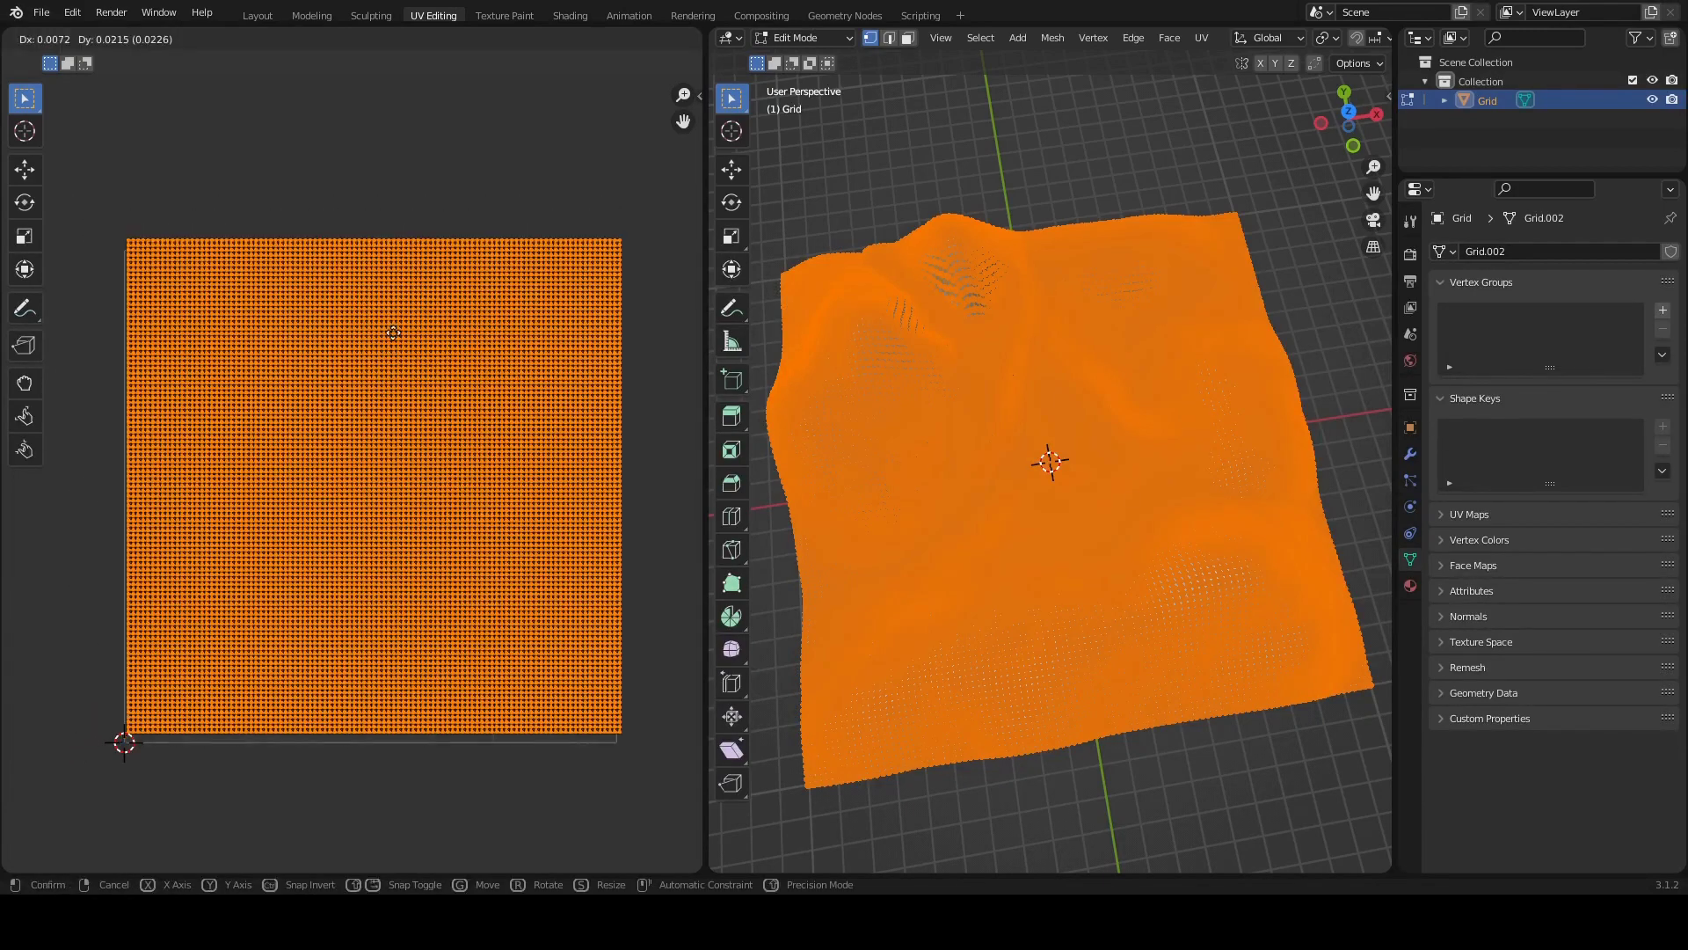
click(429, 204)
key(r)
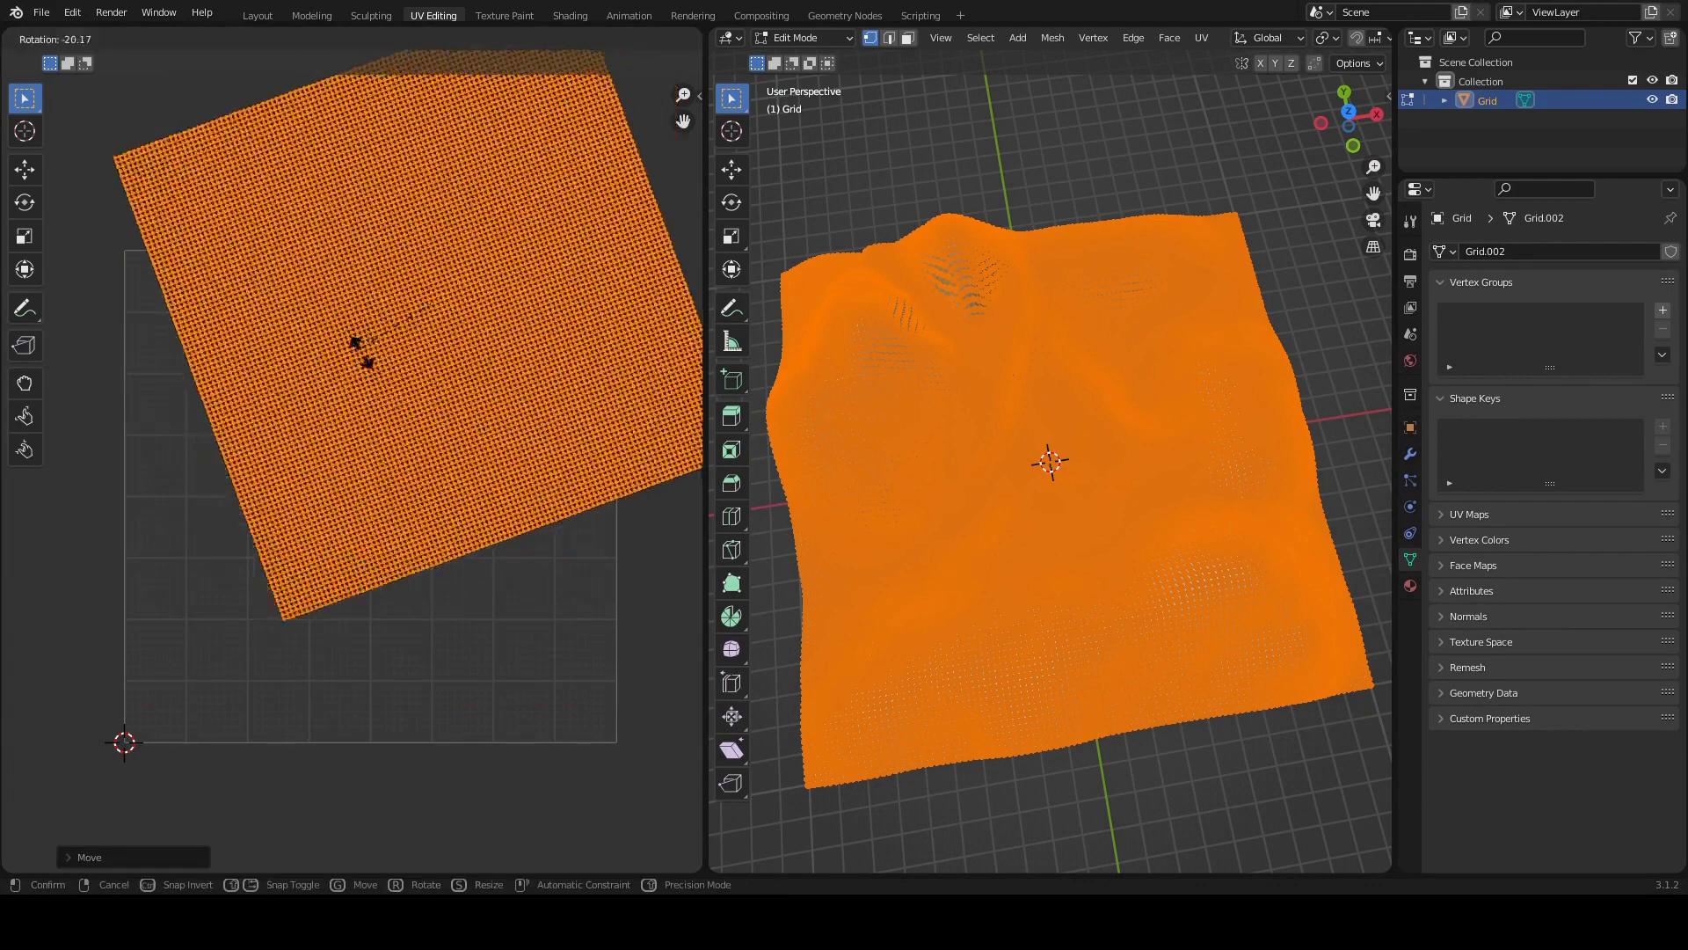
click(368, 350)
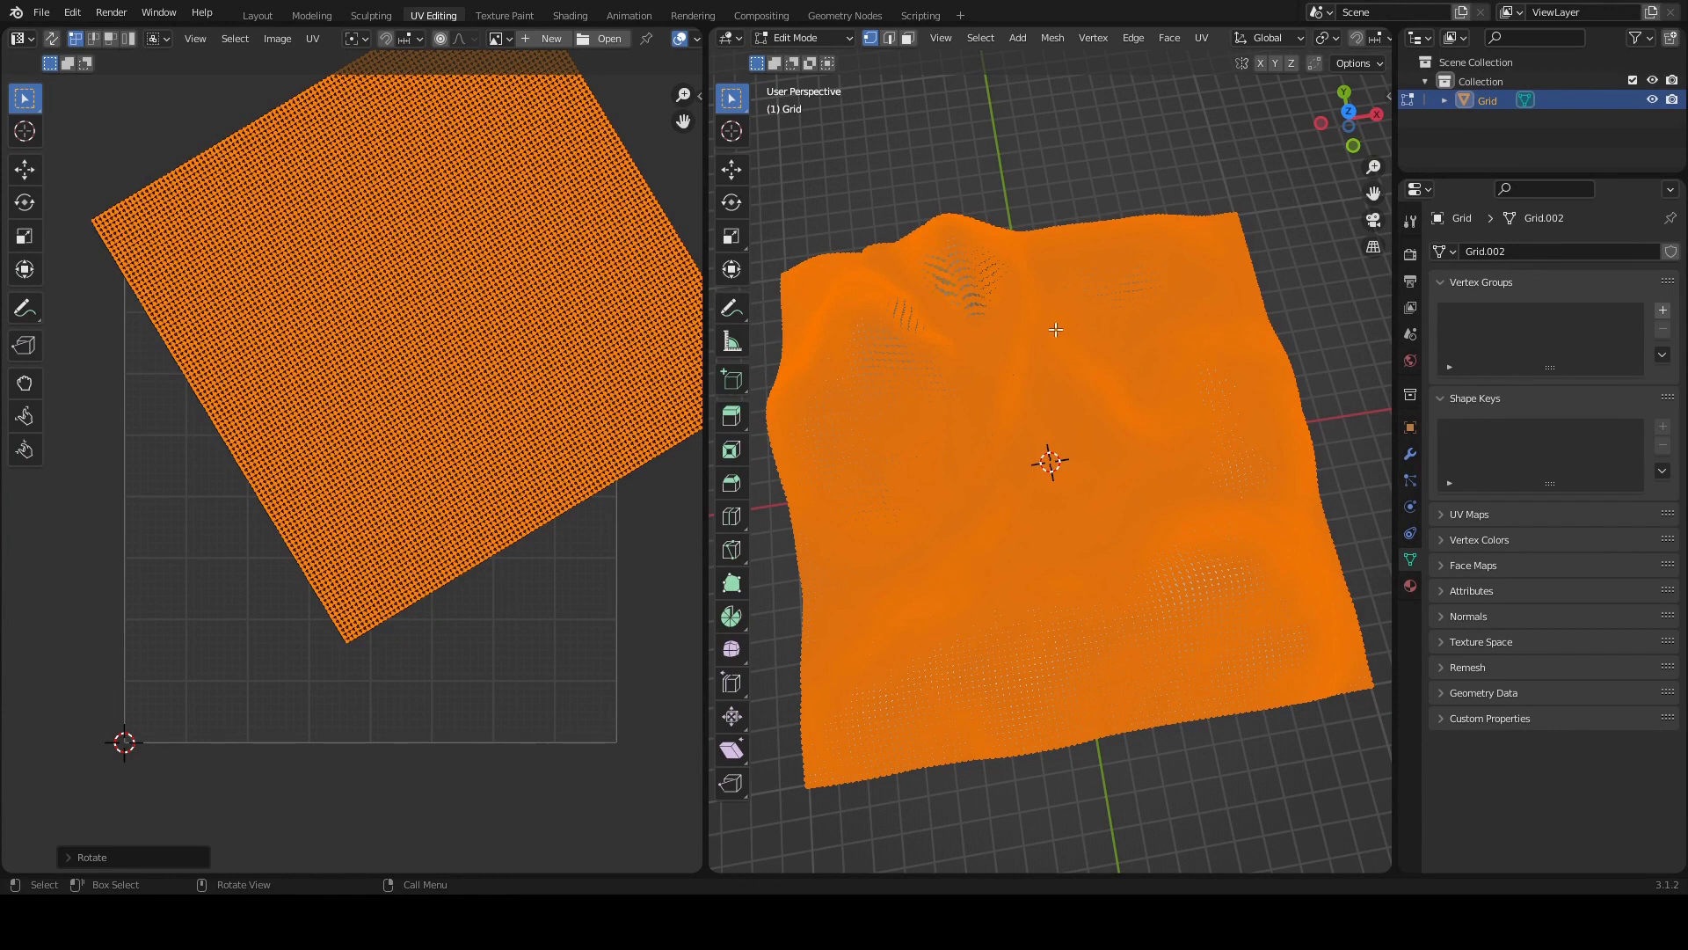
Step: Unwrap the whole terrain from the top orthographic view using Project from View (Bounds)
middle_drag(1049, 327, 1011, 328)
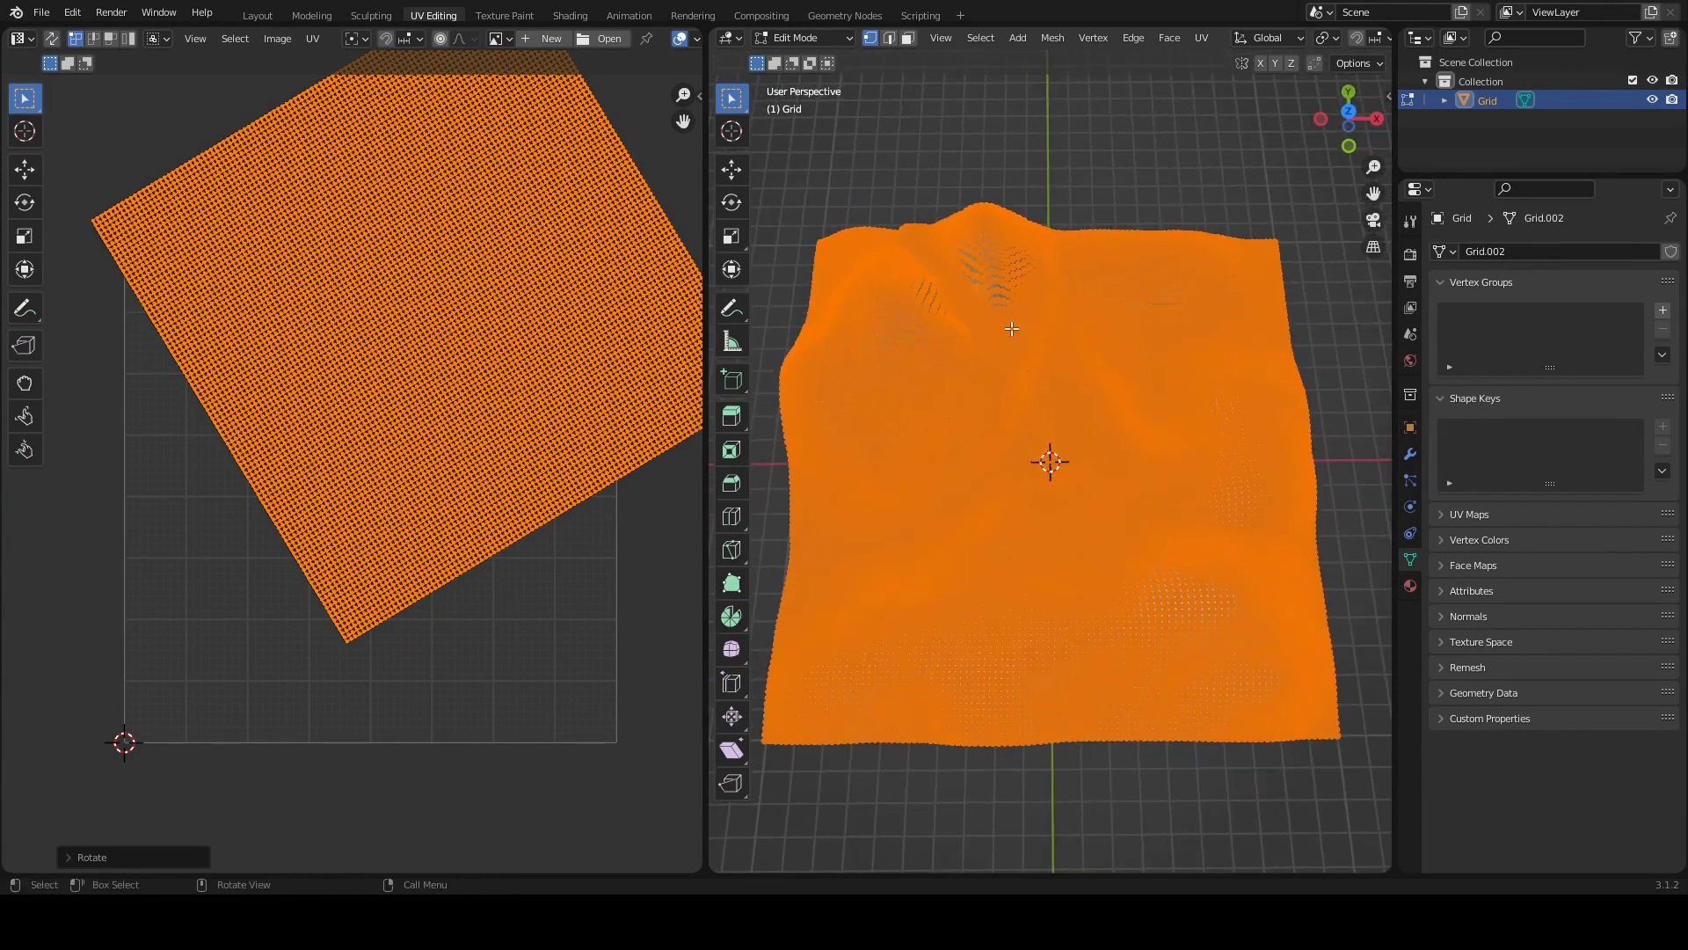
key(KP_7)
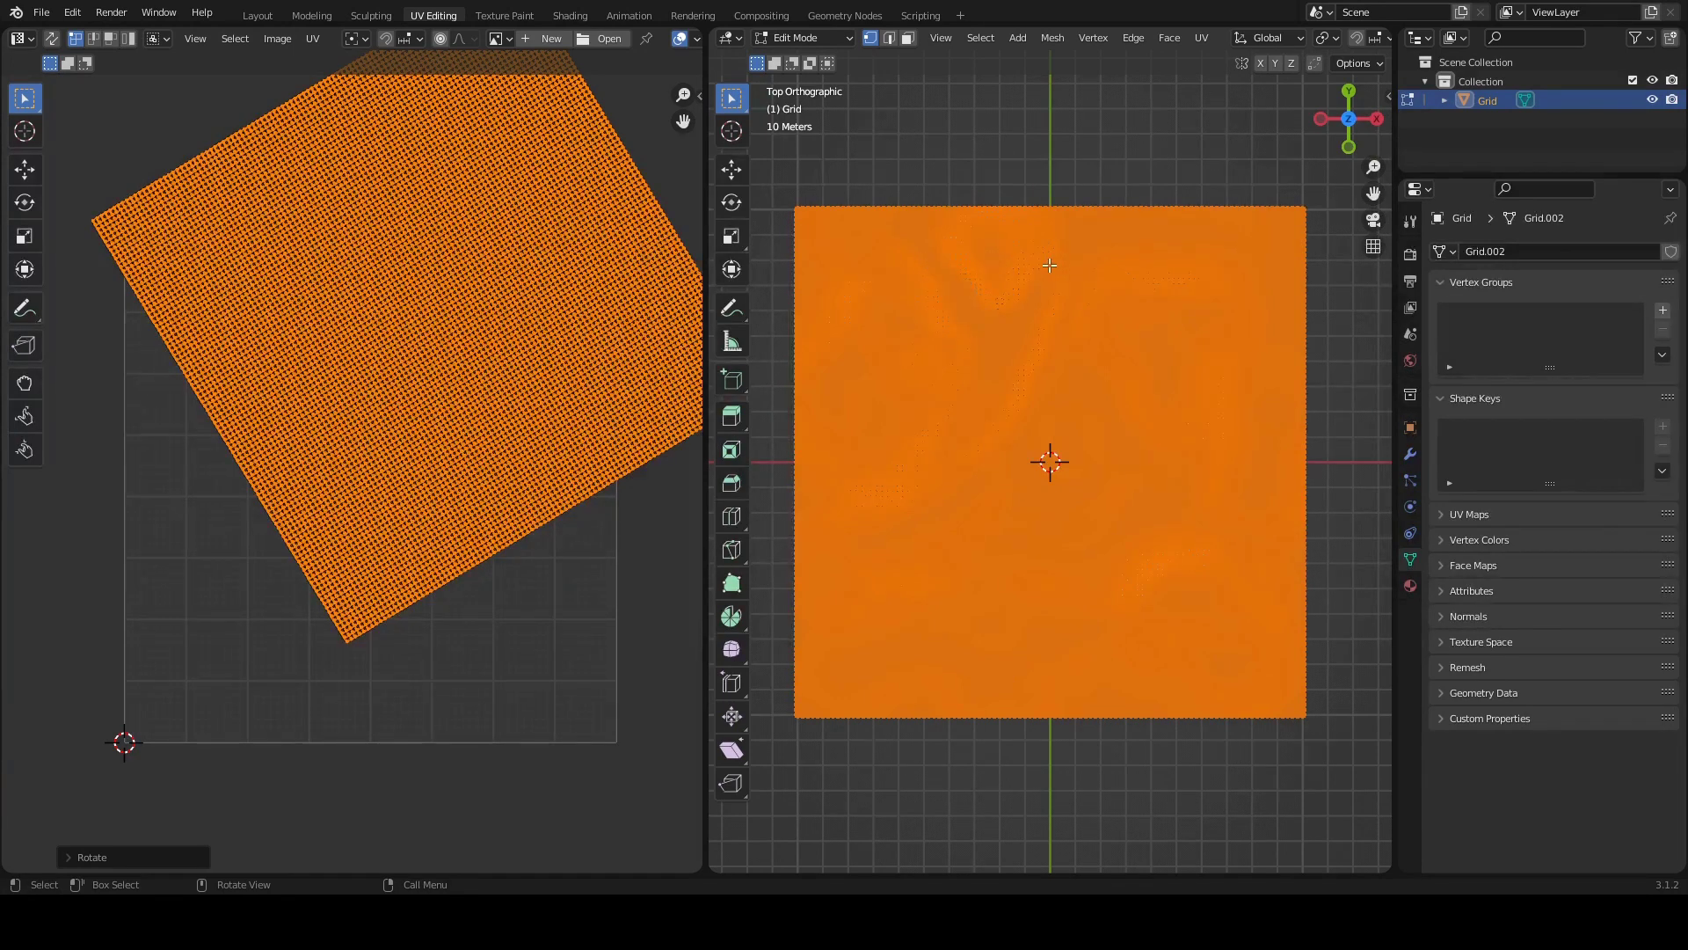
key(u)
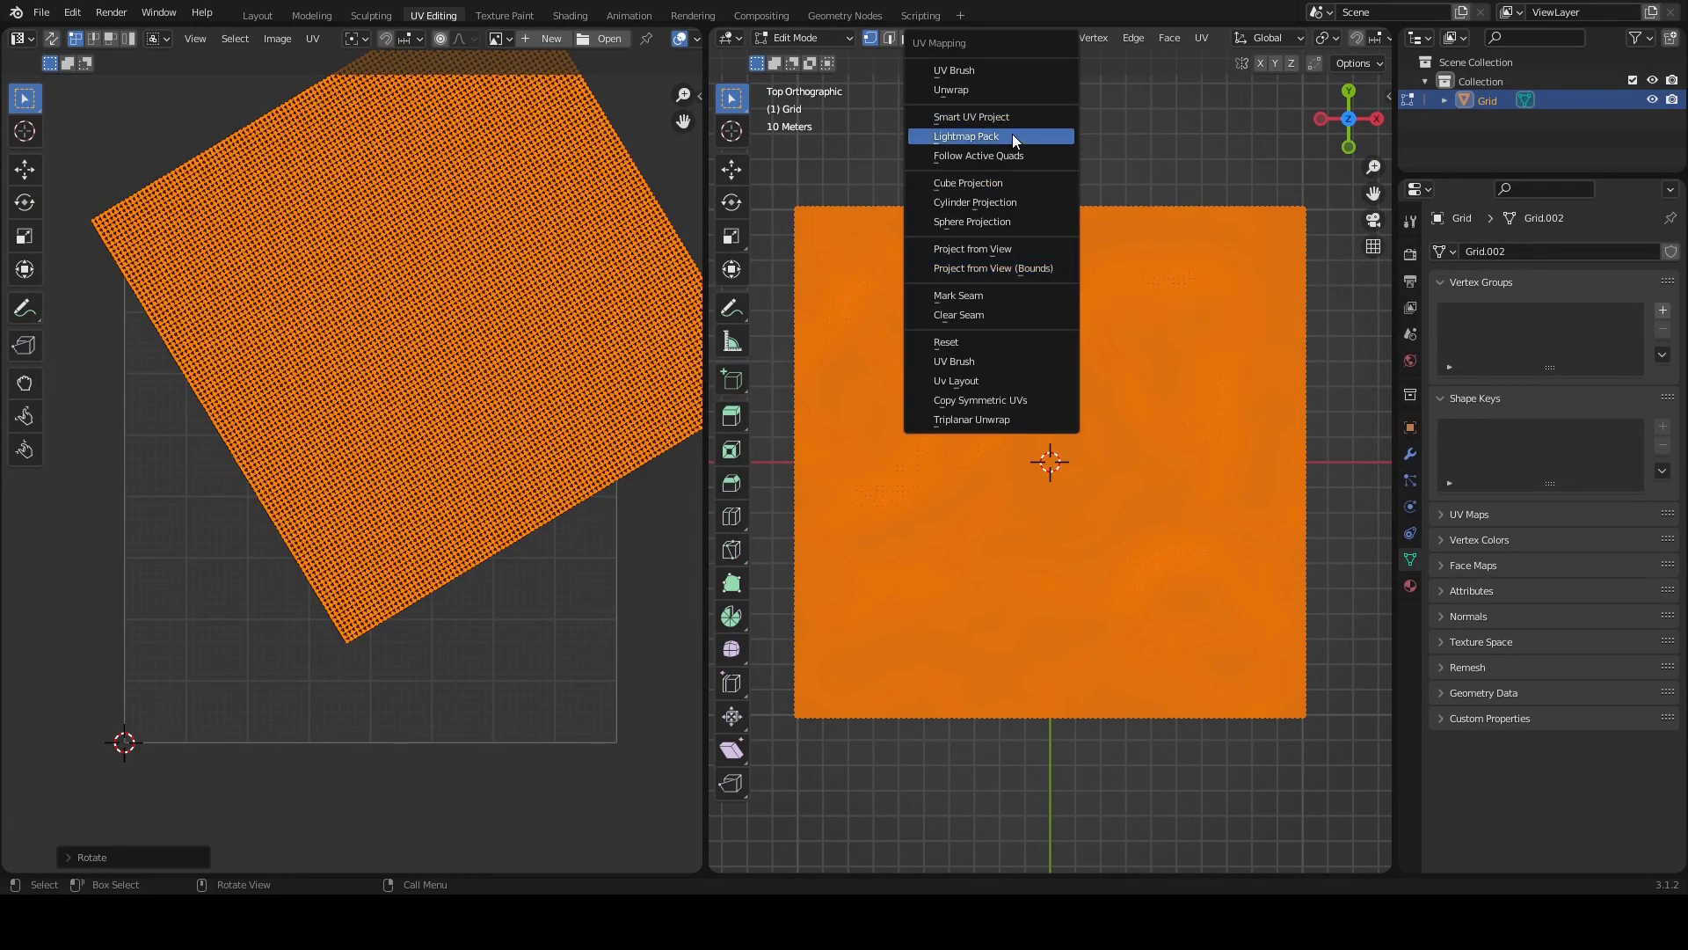
click(1015, 268)
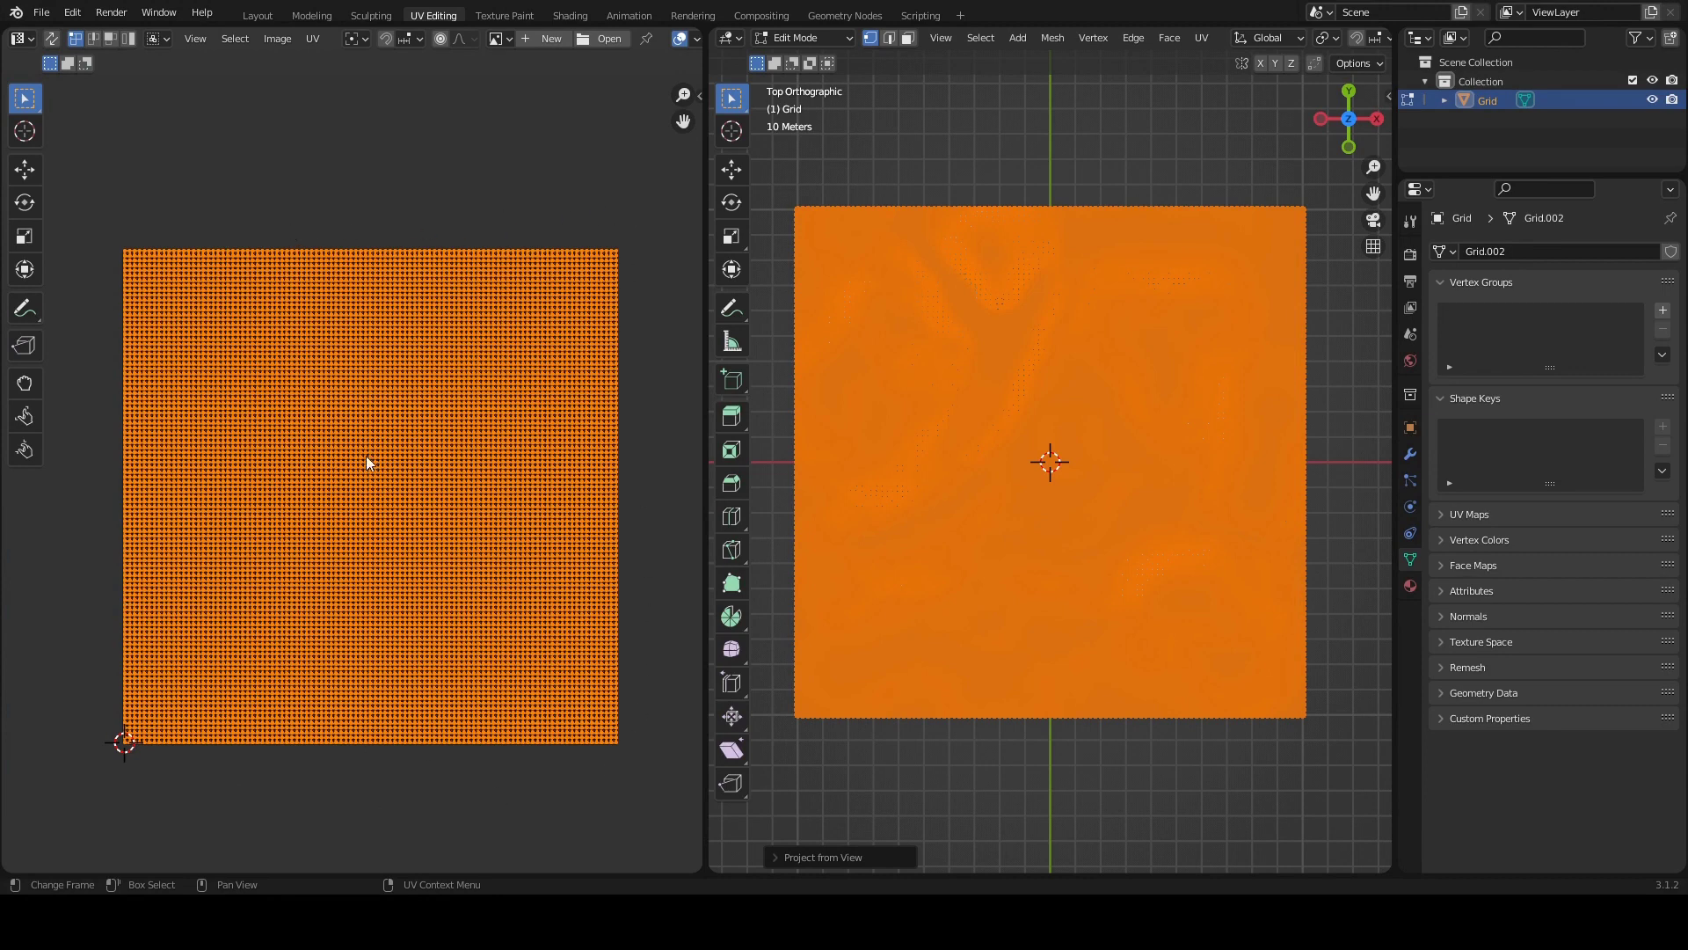
ctrl+middle_drag(366, 455, 395, 350)
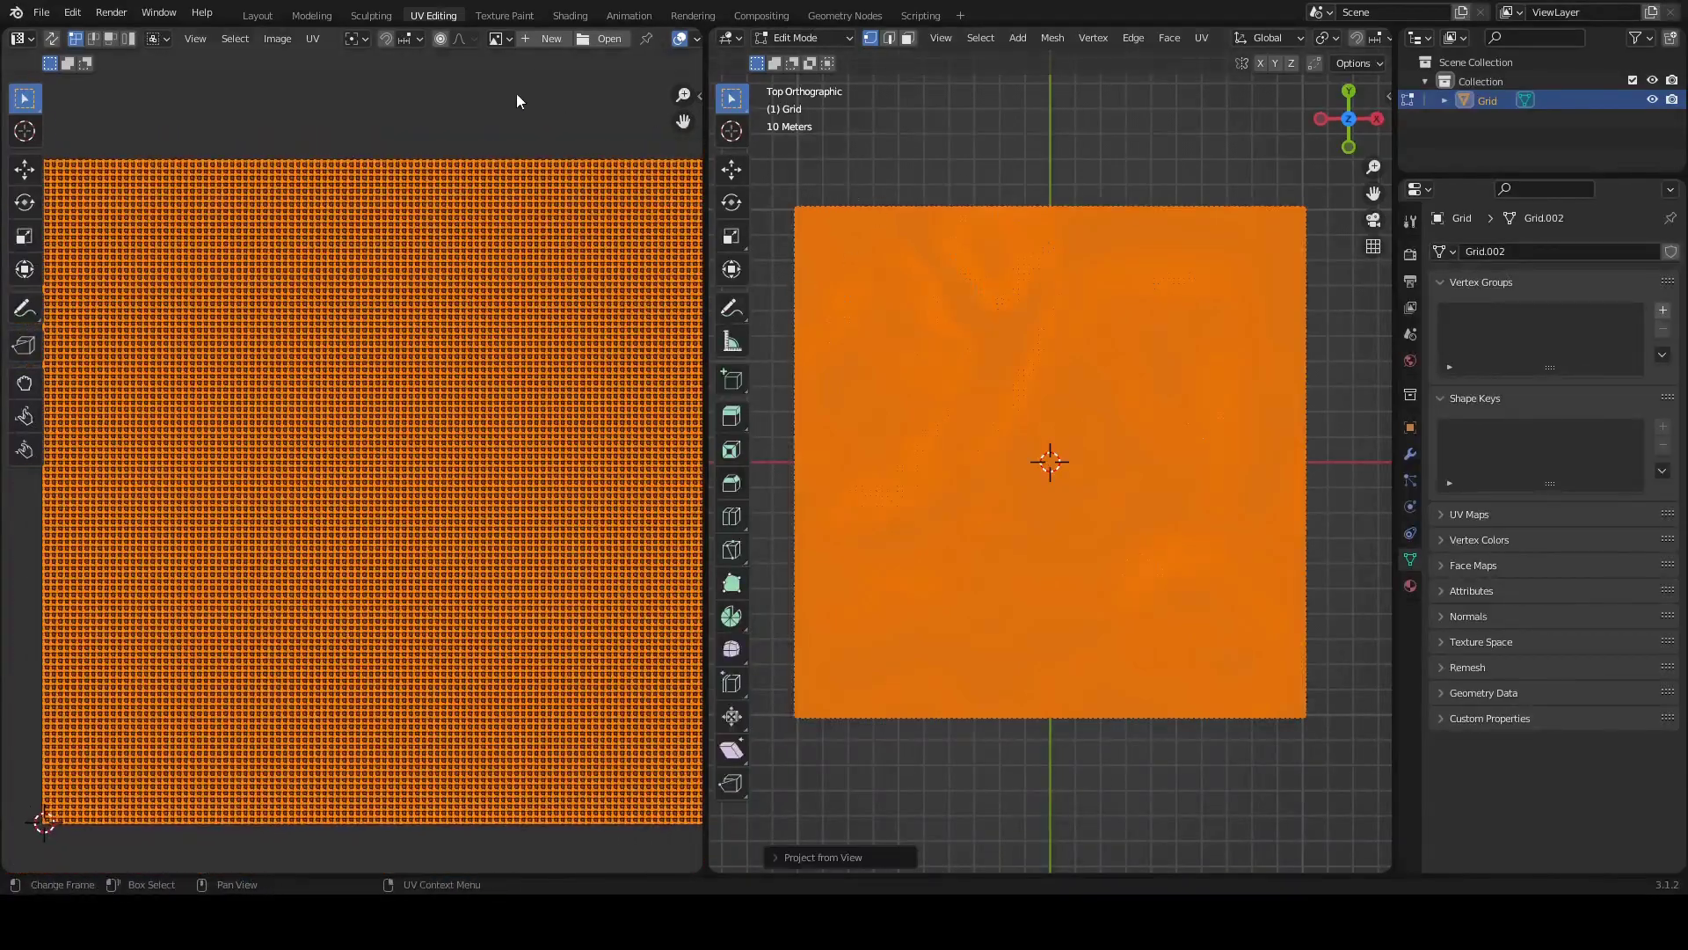
Step: Return to the Layout workspace and view the whole terrain in Object Mode
click(252, 16)
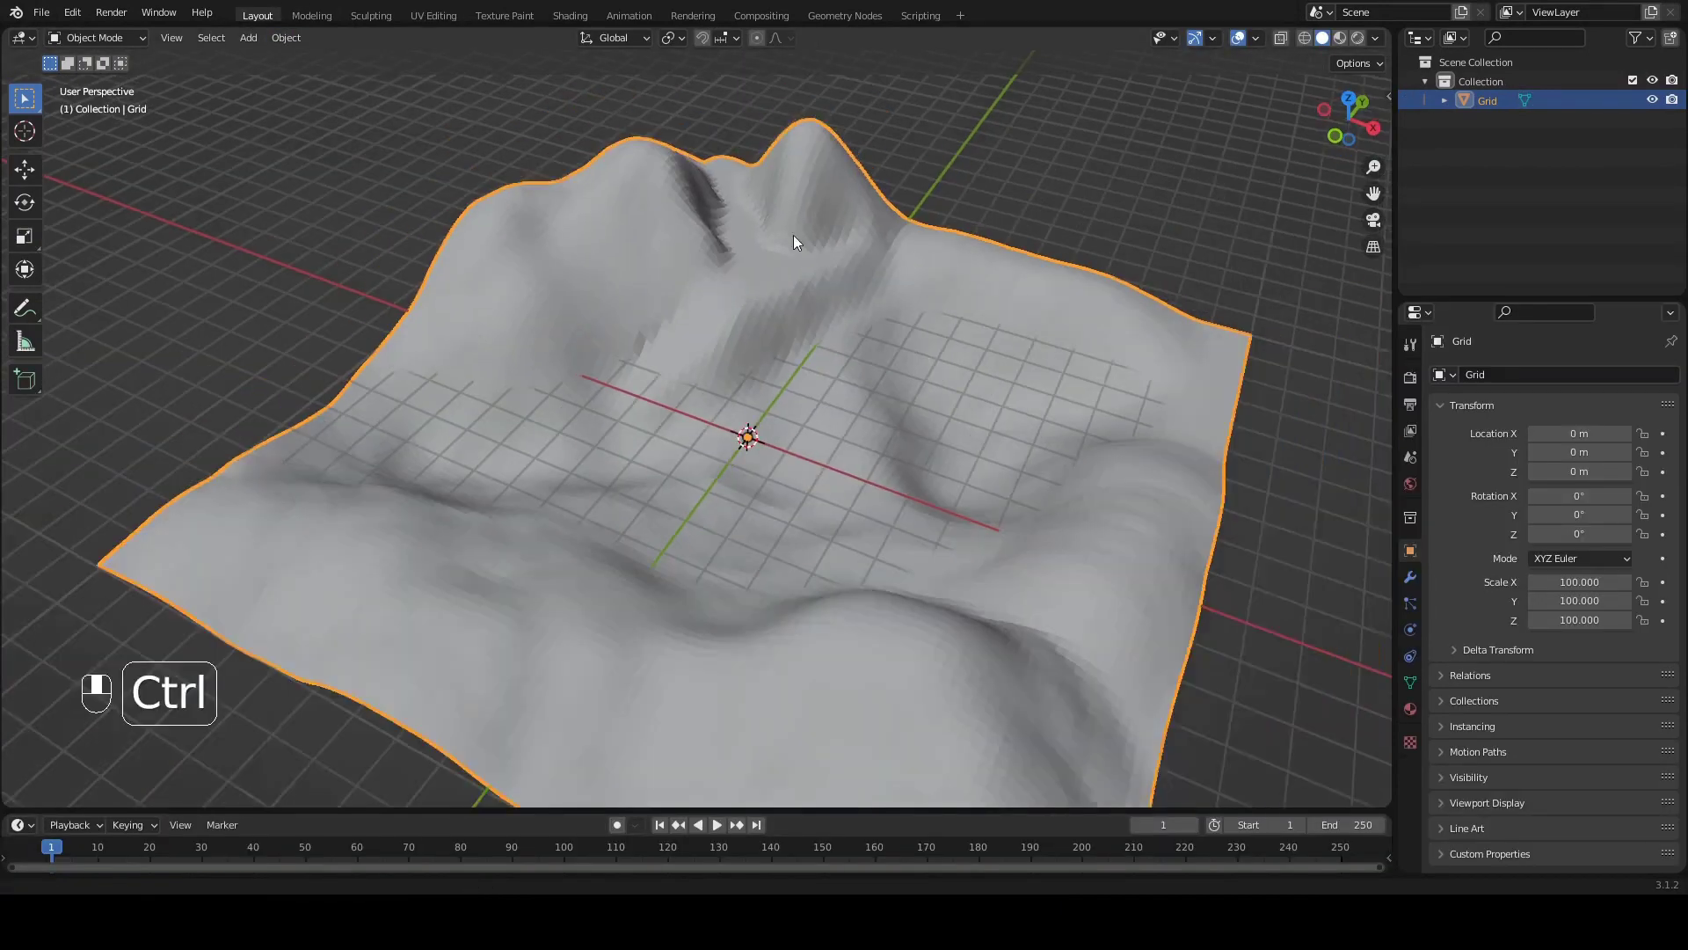
ctrl+middle_drag(793, 235, 724, 310)
ctrl+middle_drag(689, 343, 685, 320)
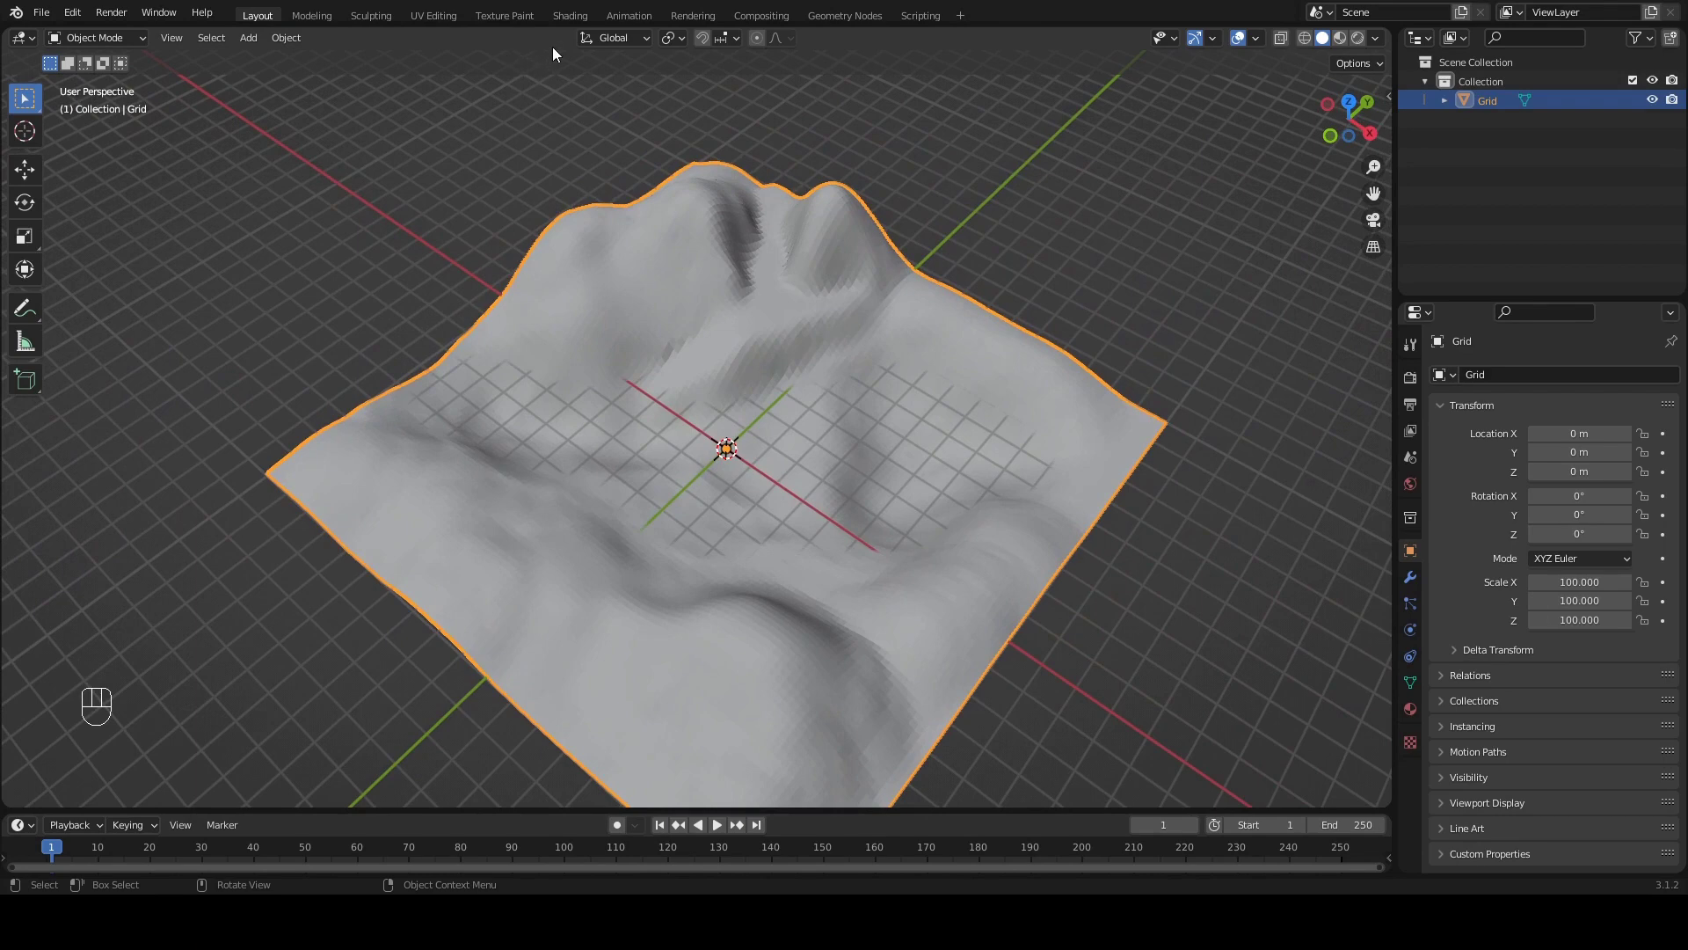
Step: Switch to the Shading workspace and enlarge the 3D viewport above the node editor
click(567, 16)
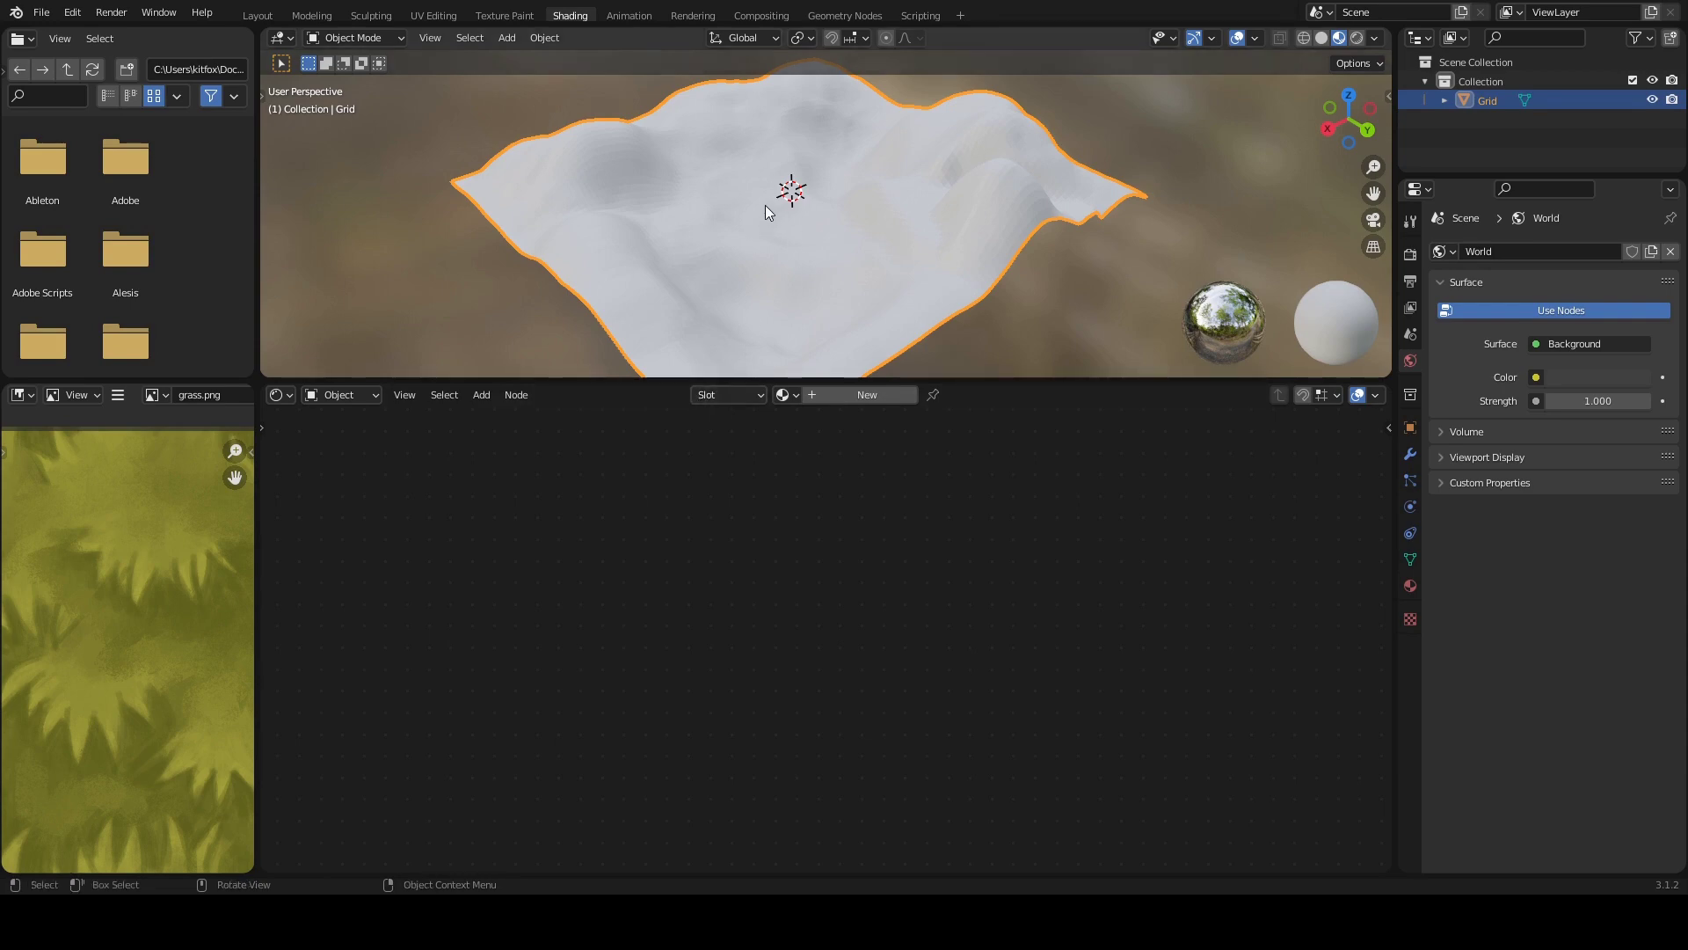
drag(998, 378, 994, 433)
click(994, 392)
click(917, 230)
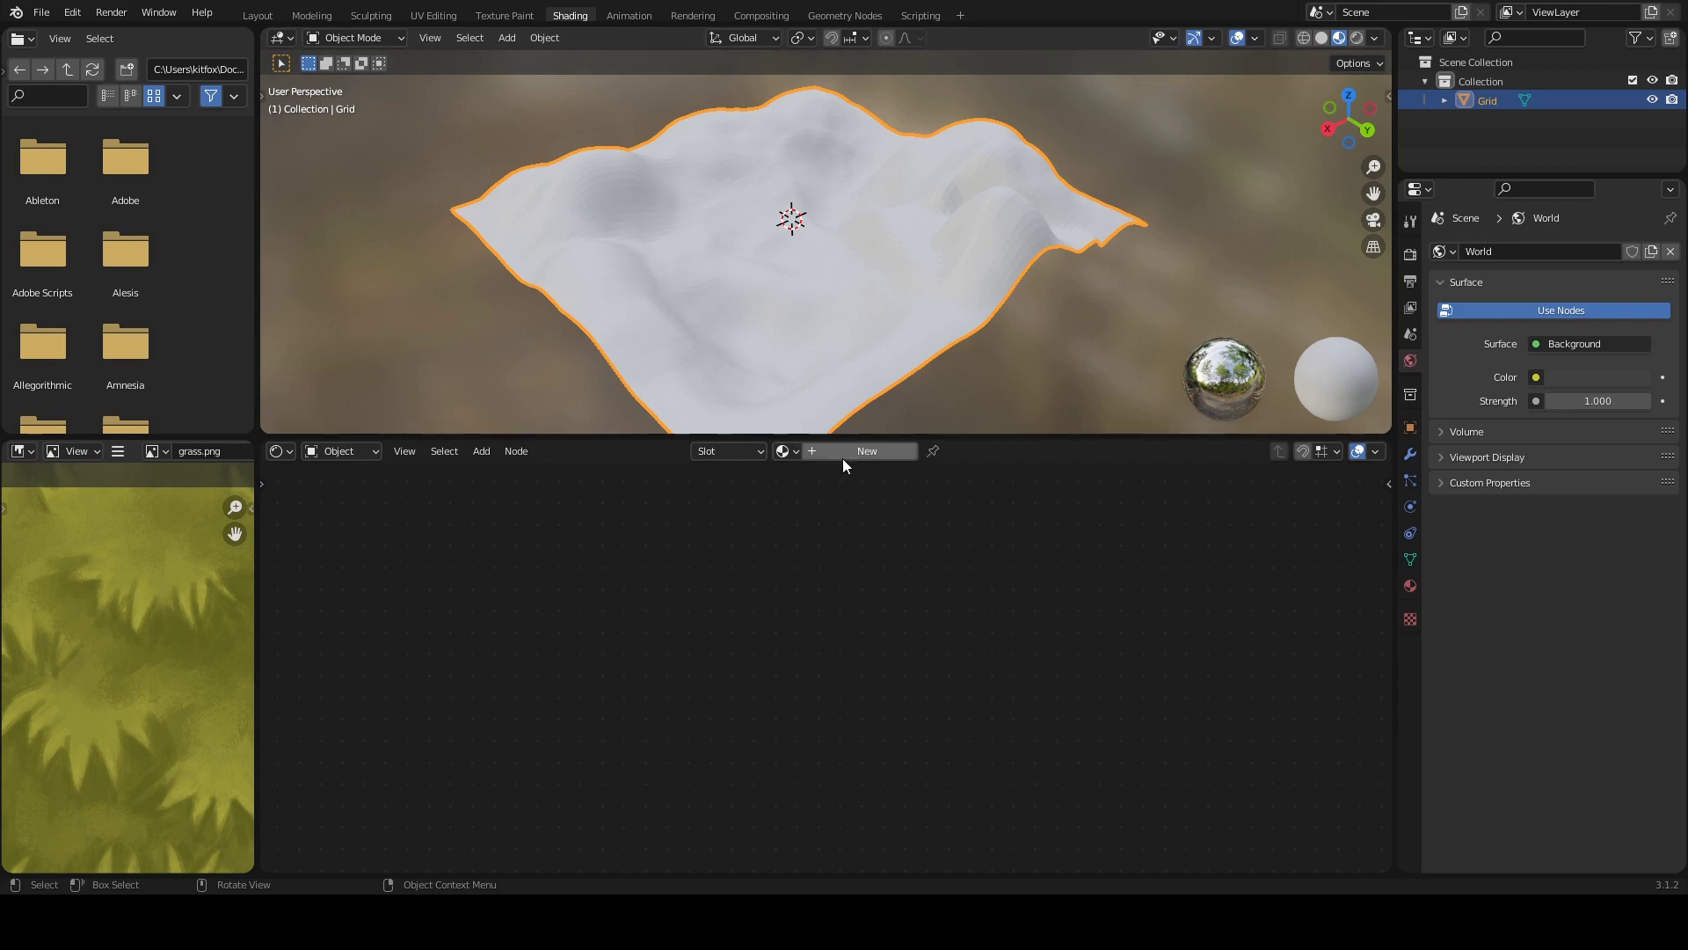
Step: Create a new material on the grid and name it terrain
click(866, 452)
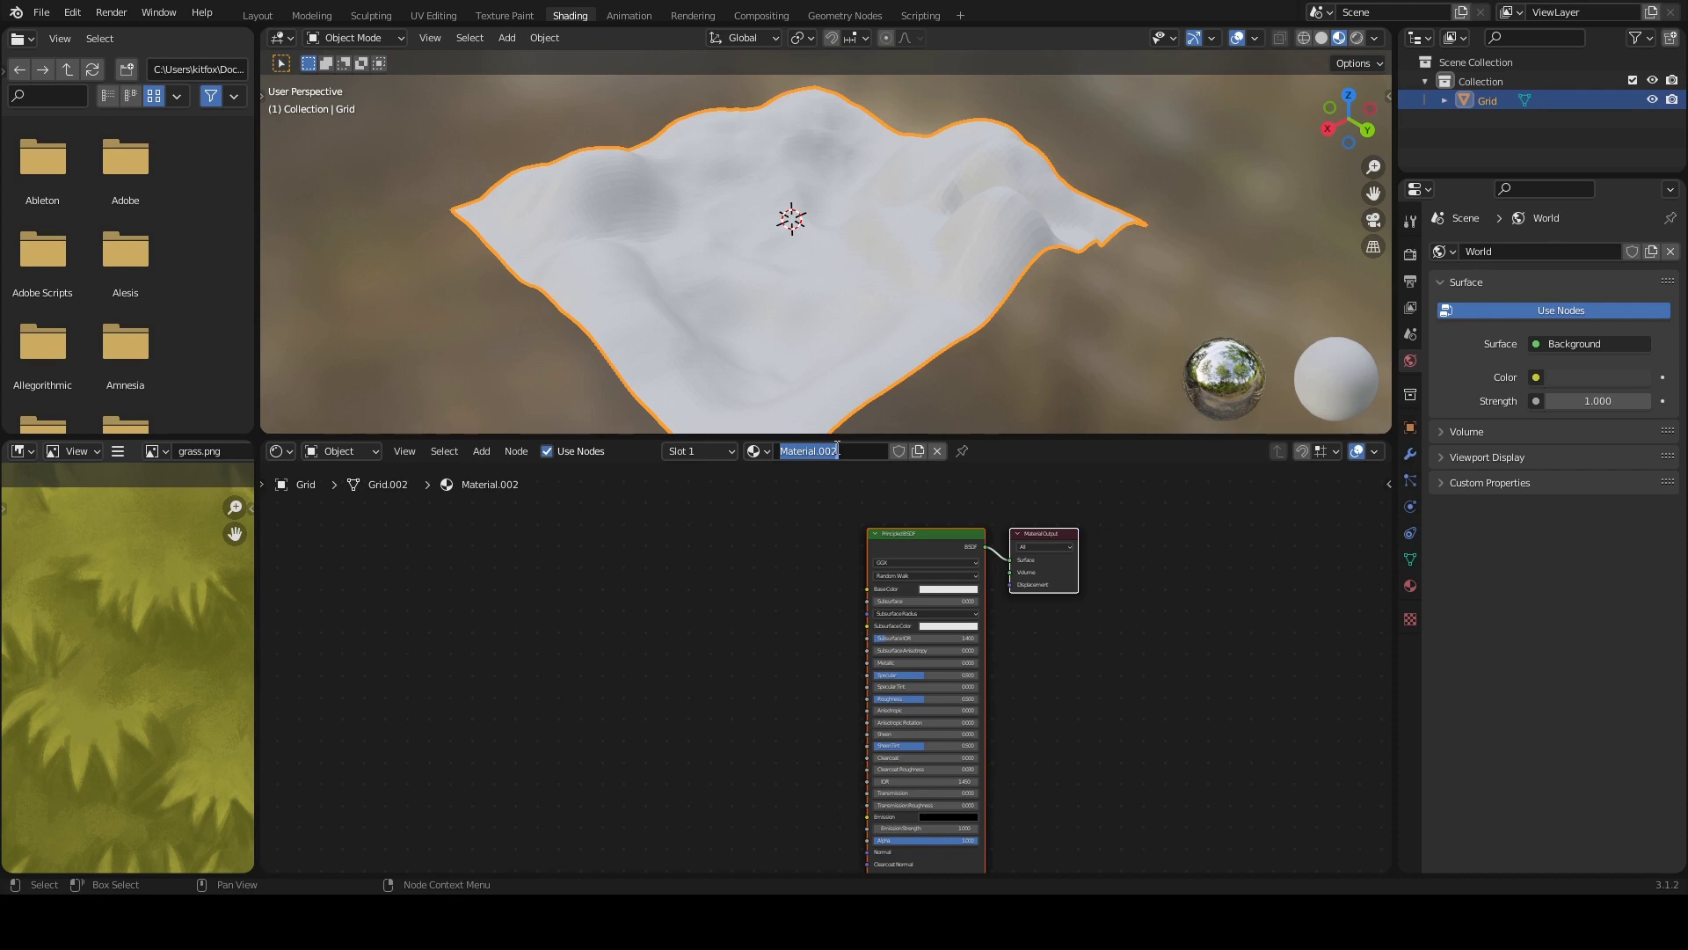
text(terrain)
key(Return)
drag(909, 531, 898, 532)
click(1031, 535)
click(732, 541)
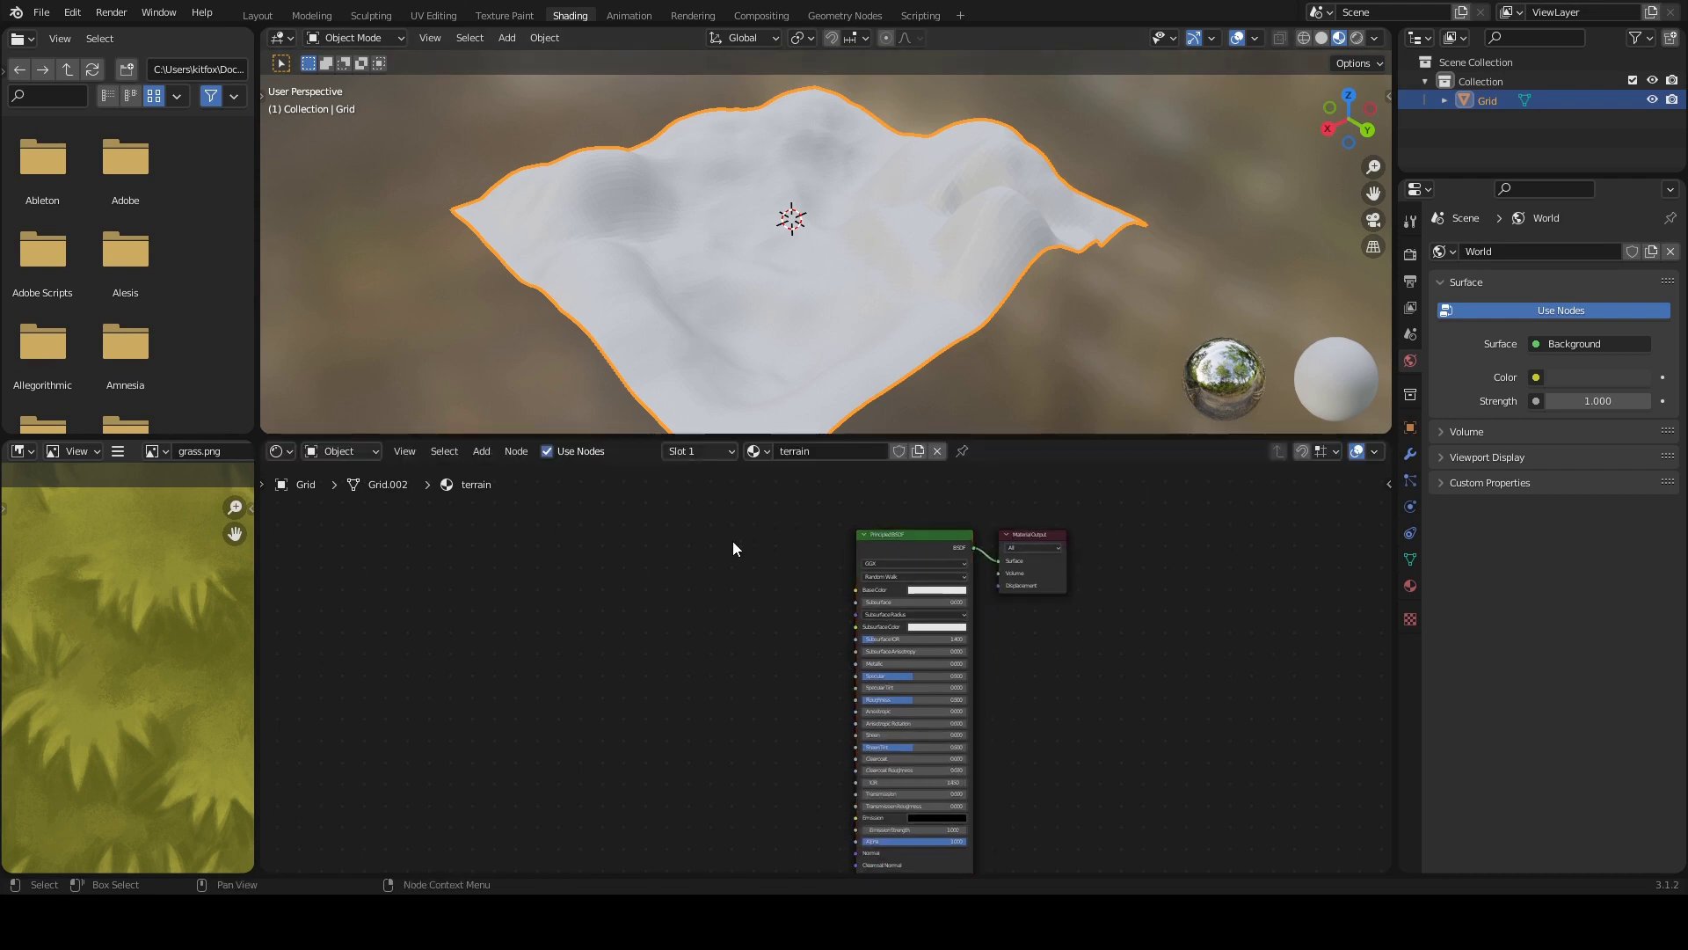
Step: Add an Image Texture node with an image loaded and place it well to the left of the Principled BSDF
key(shift+a)
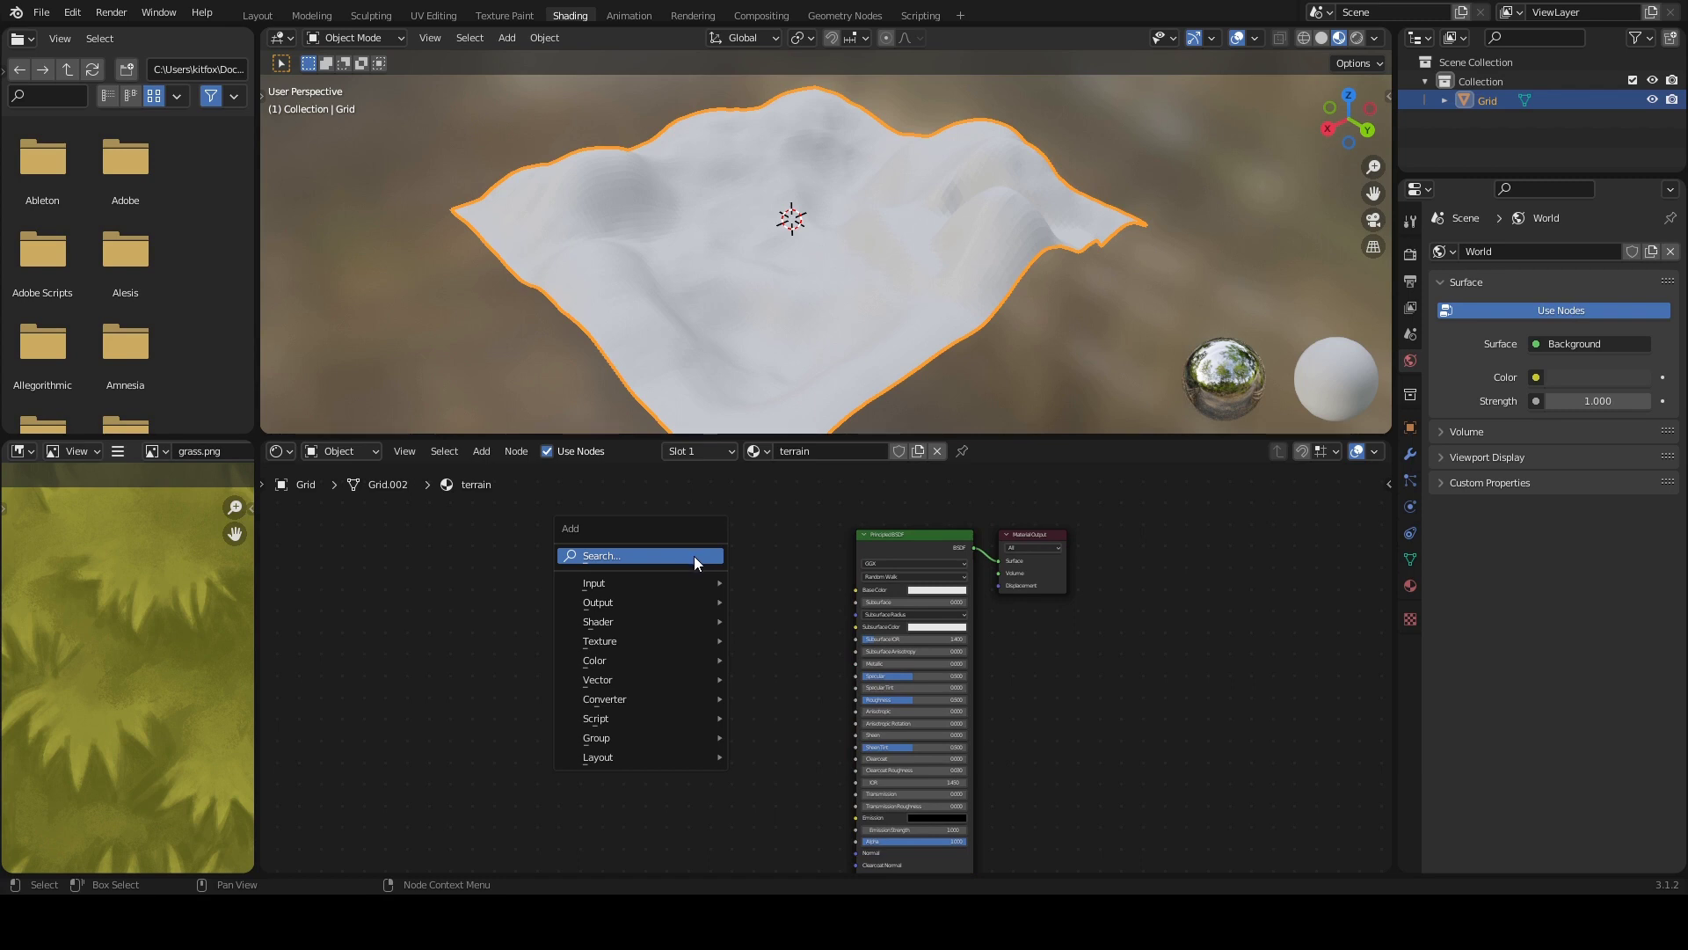
mouse_move(672, 636)
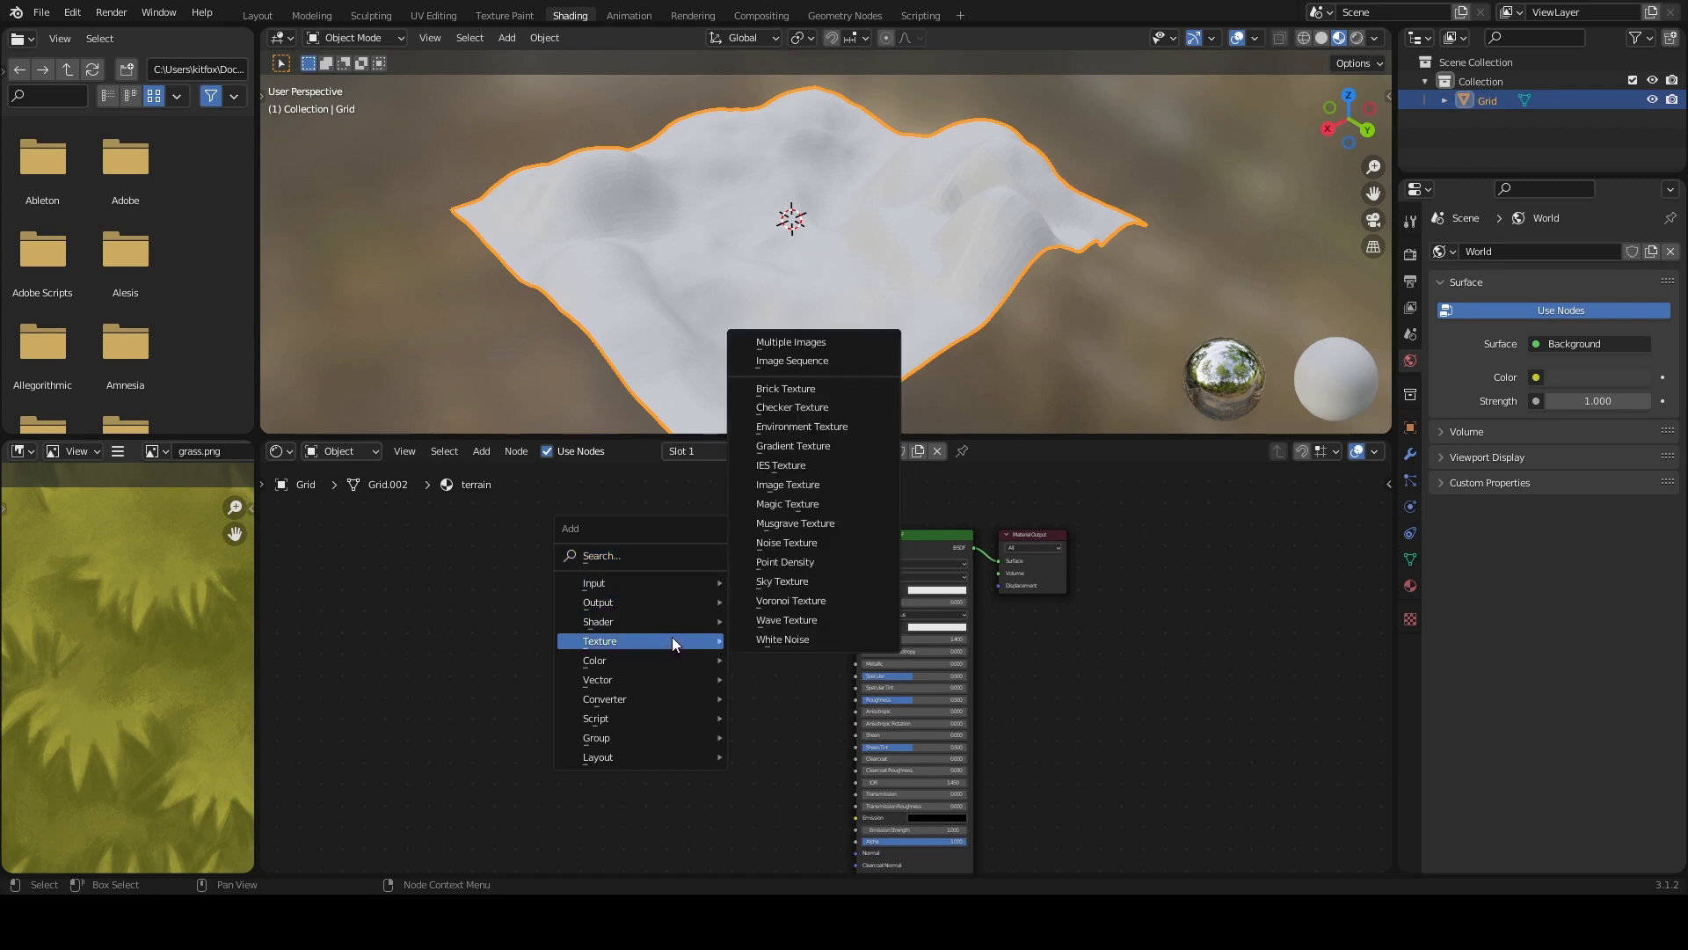
click(819, 486)
click(620, 549)
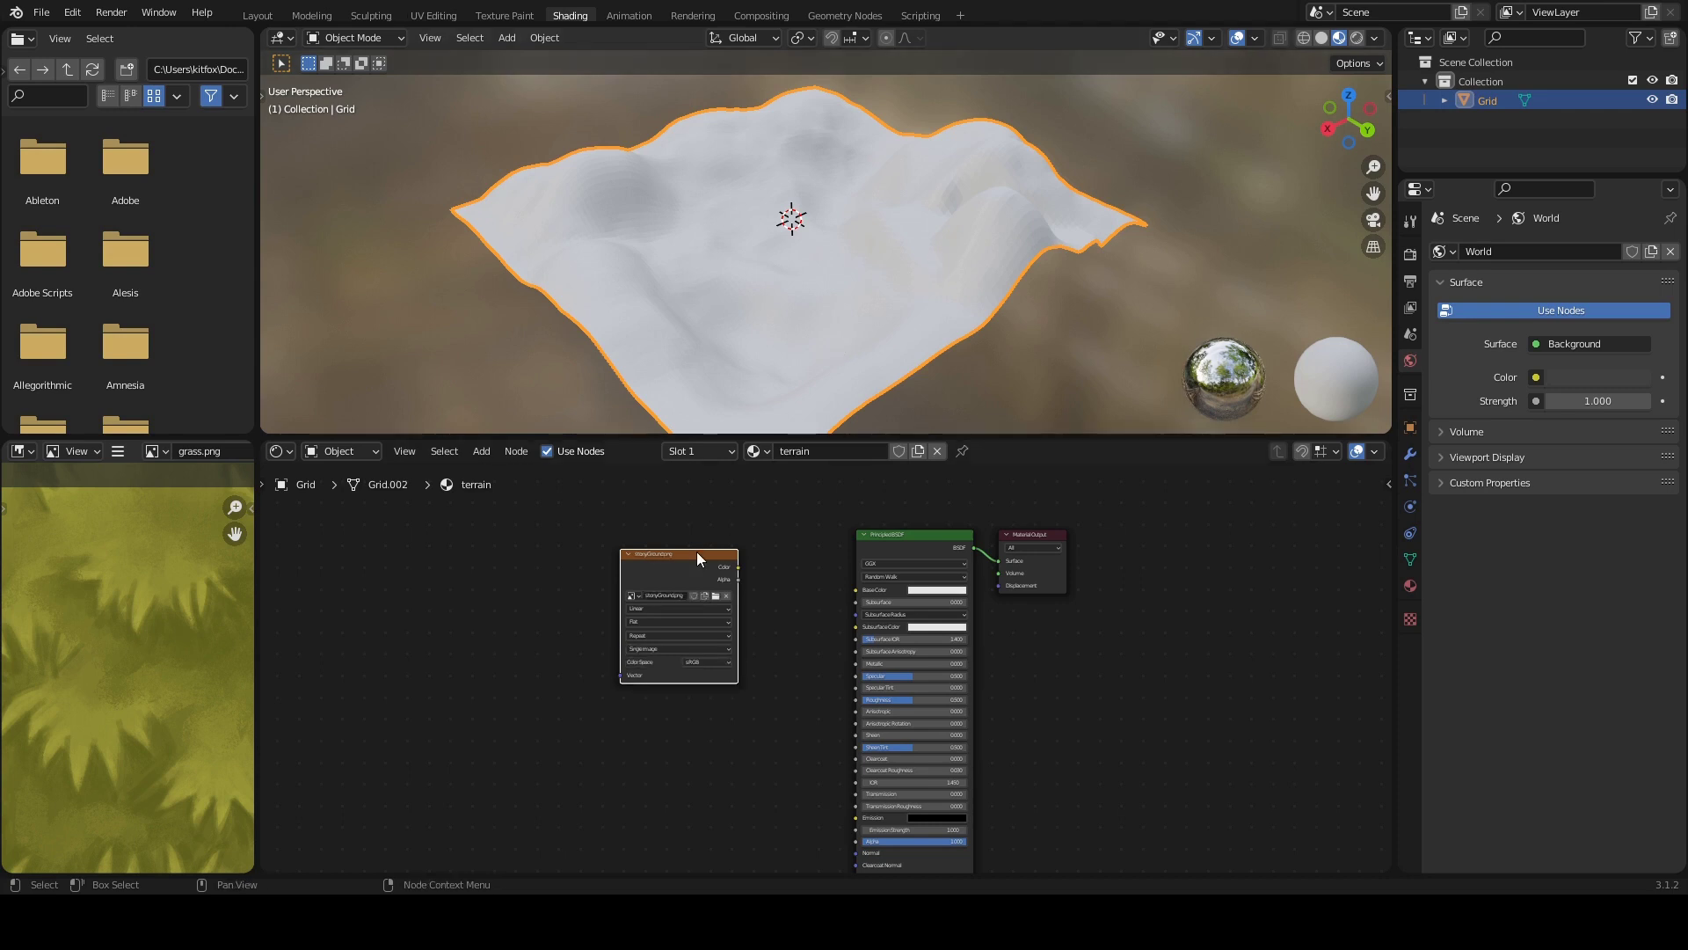
drag(684, 557, 624, 564)
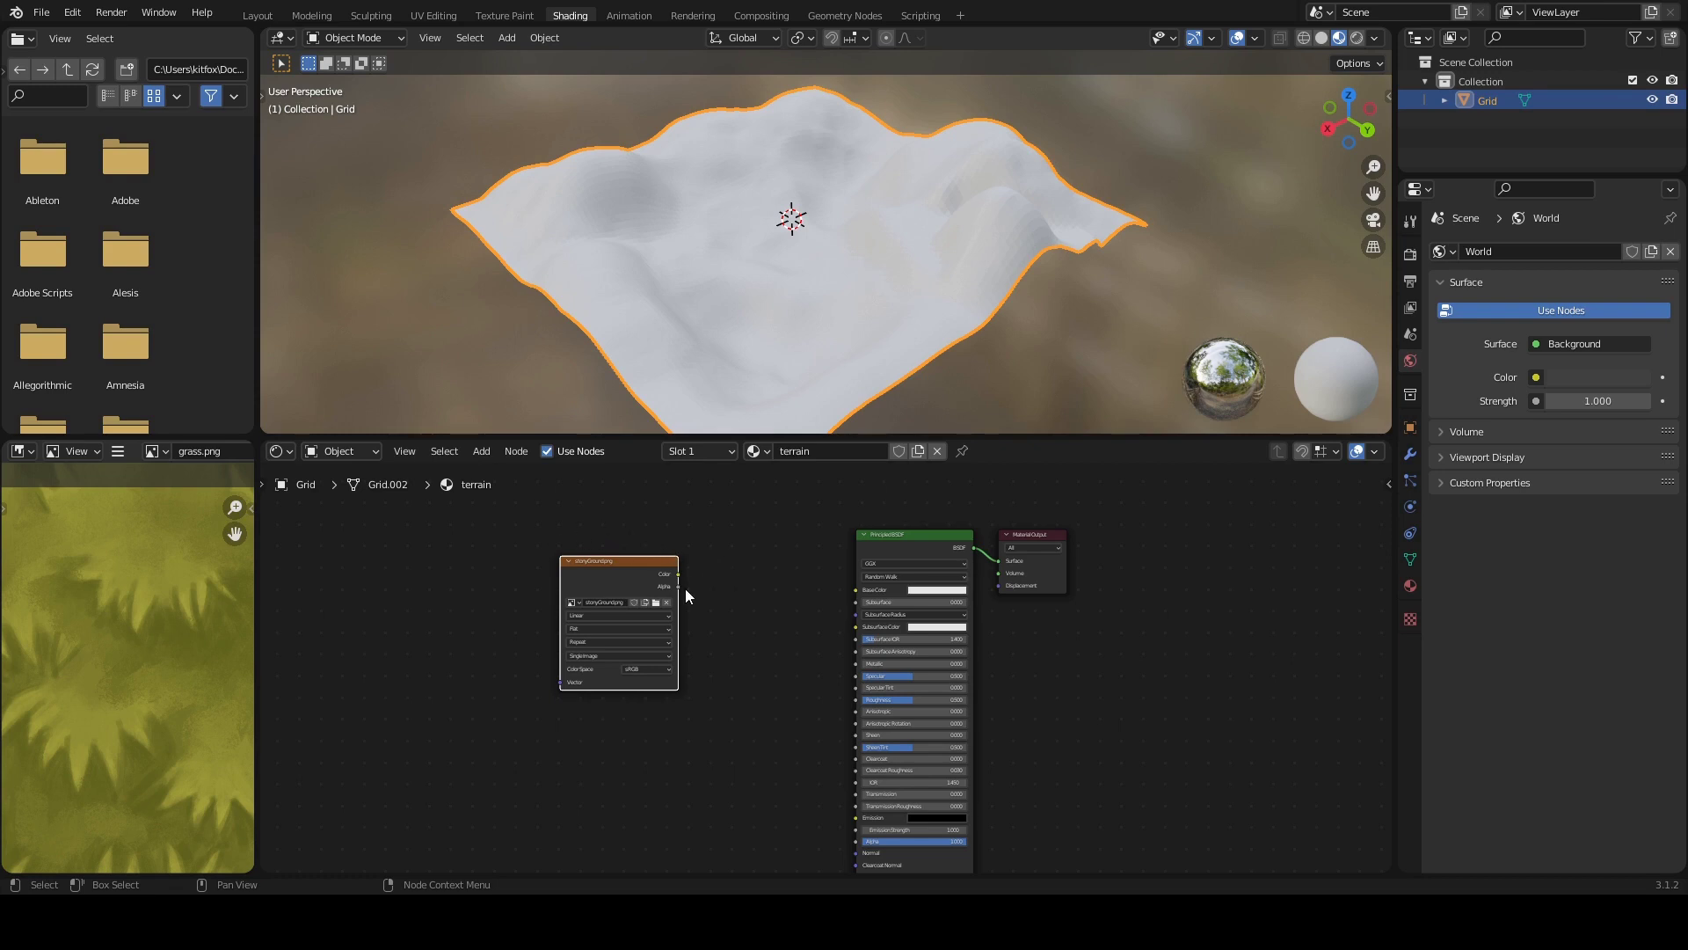
Step: Delete the Principled BSDF node from the terrain material
click(913, 530)
click(913, 535)
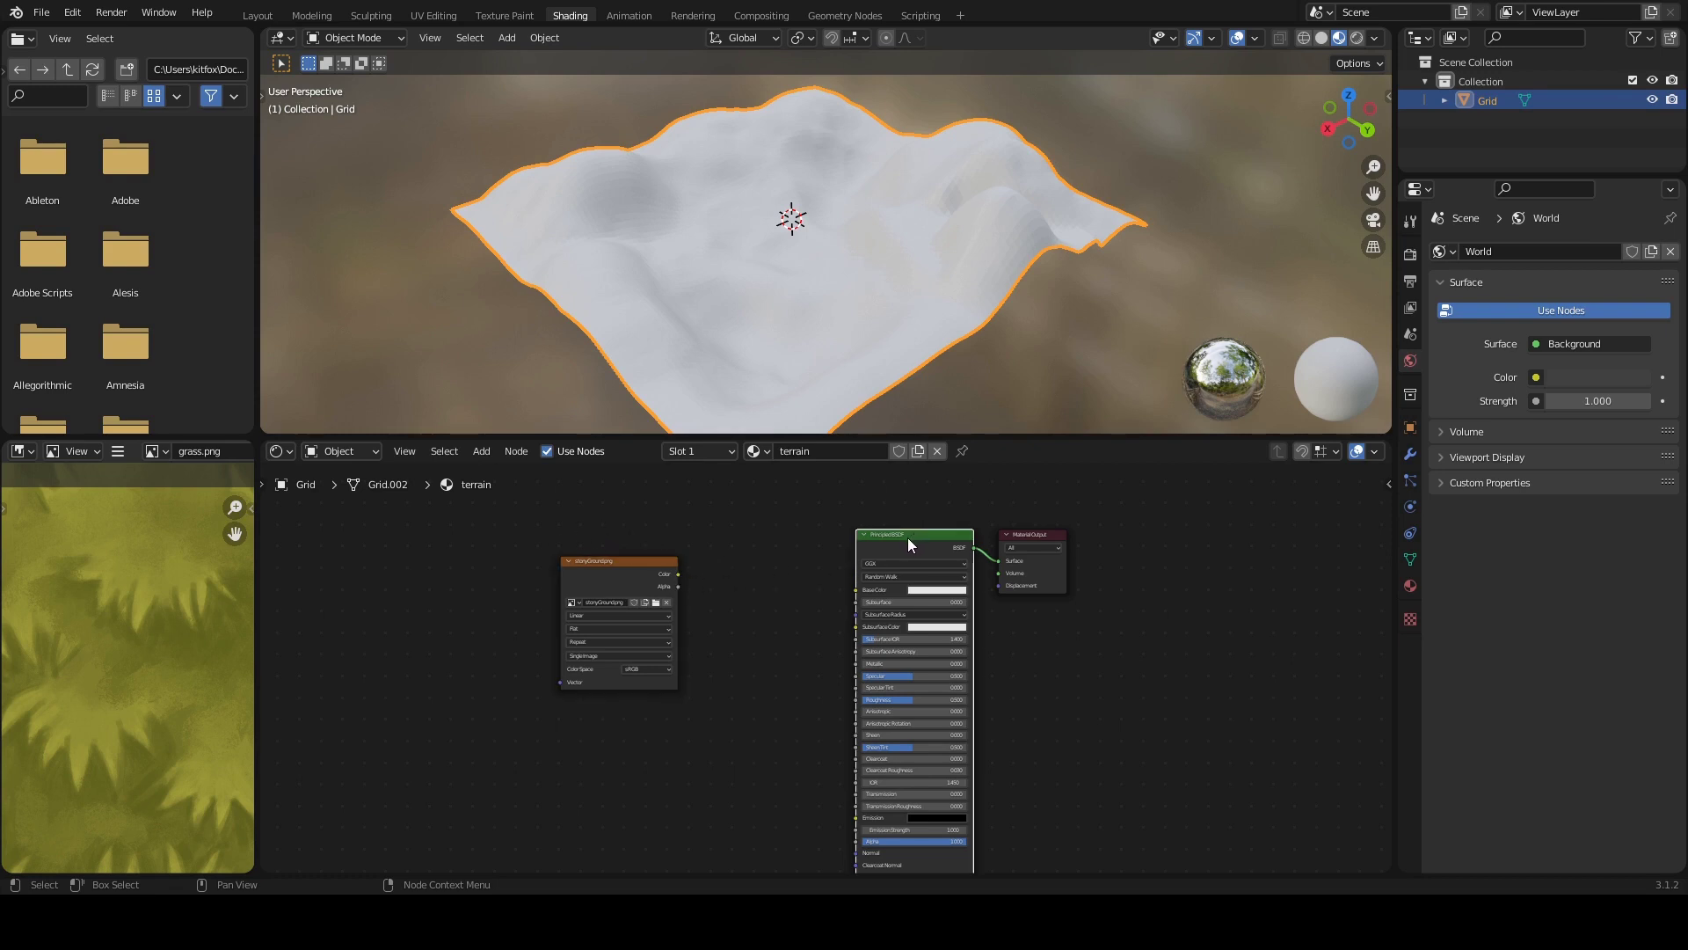
key(x)
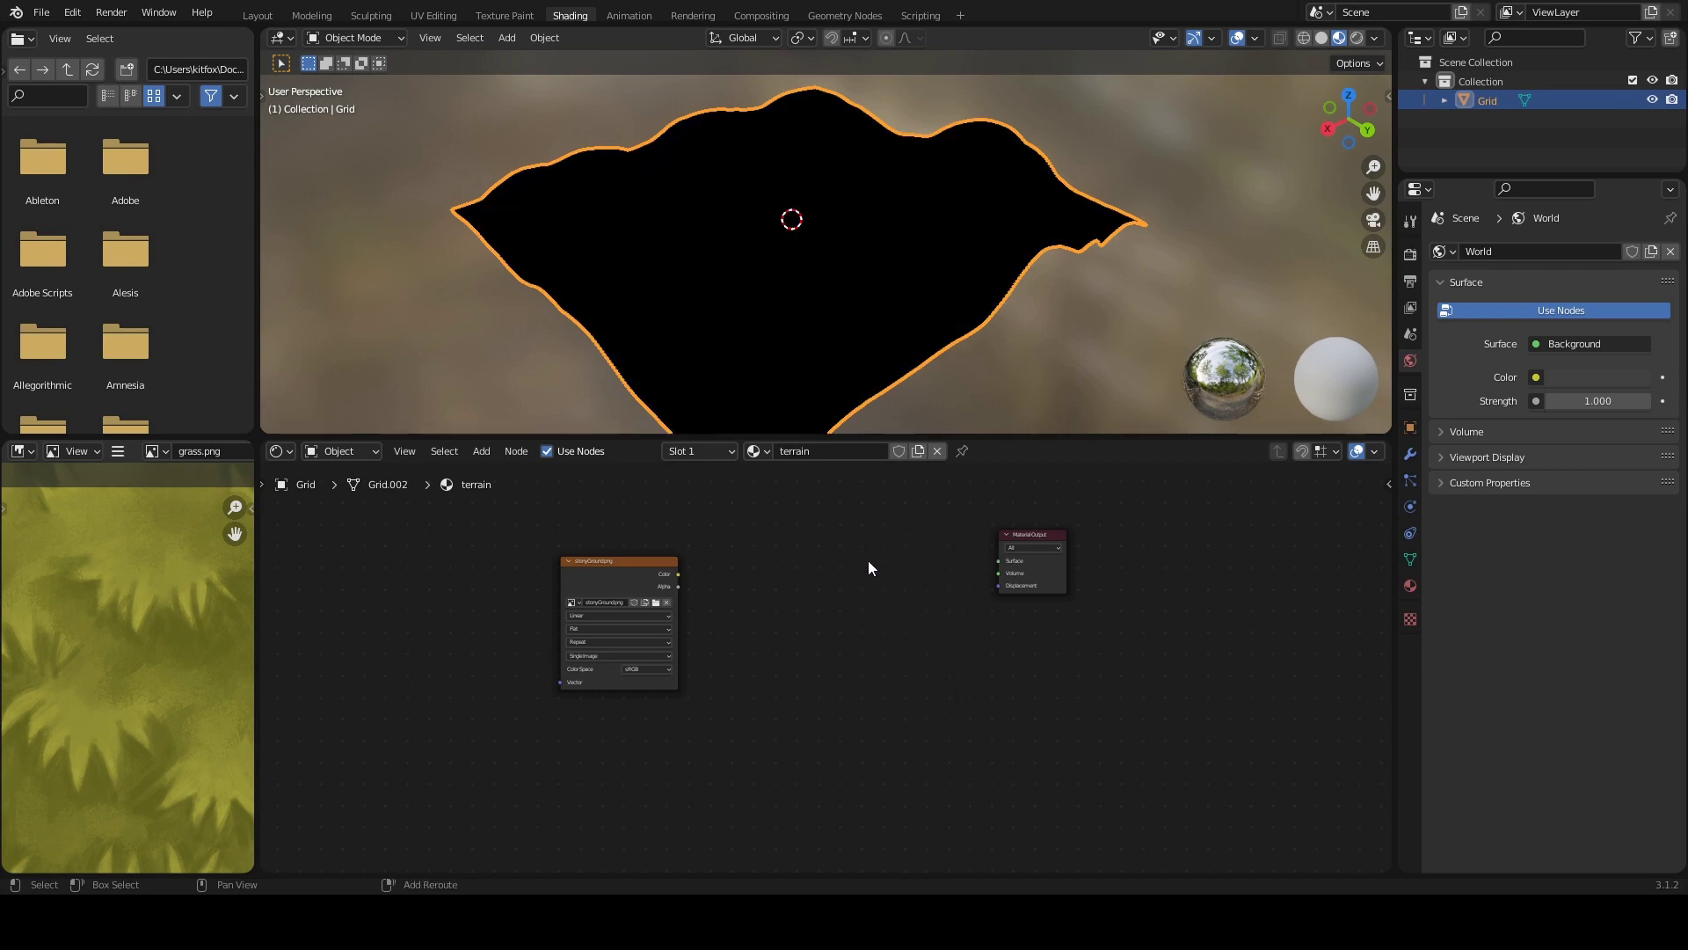
Step: Add a Diffuse BSDF node, feed the stonyGround.png colour into it, and connect its output to the Material Output's Surface
key(shift+a)
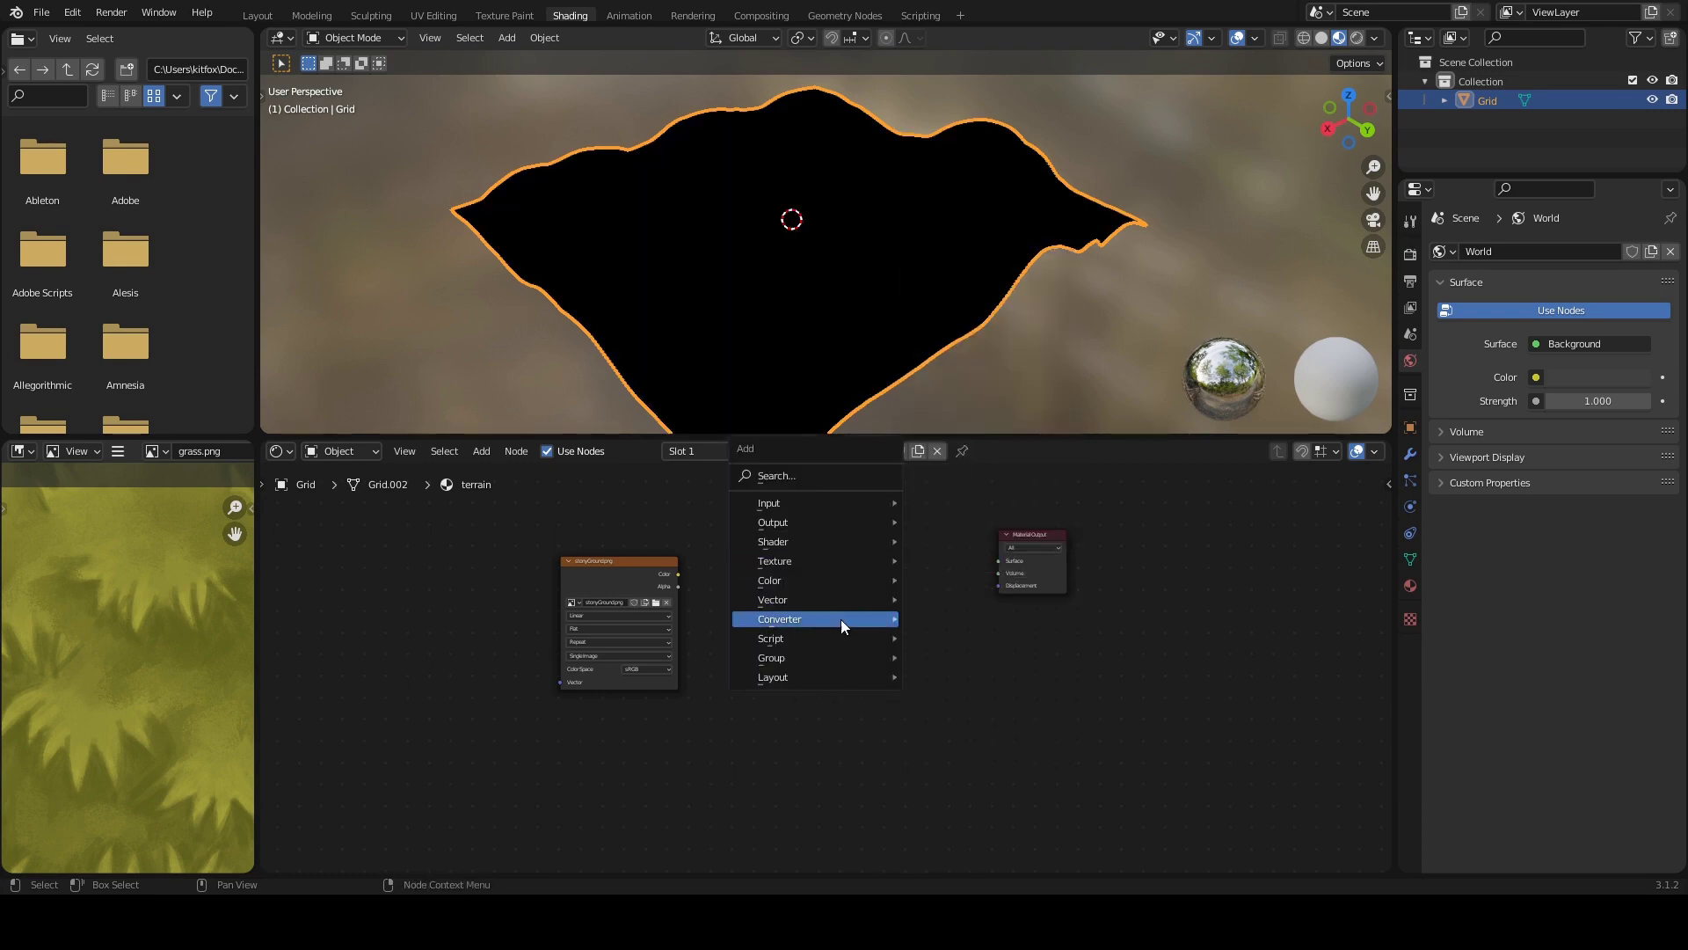
mouse_move(851, 543)
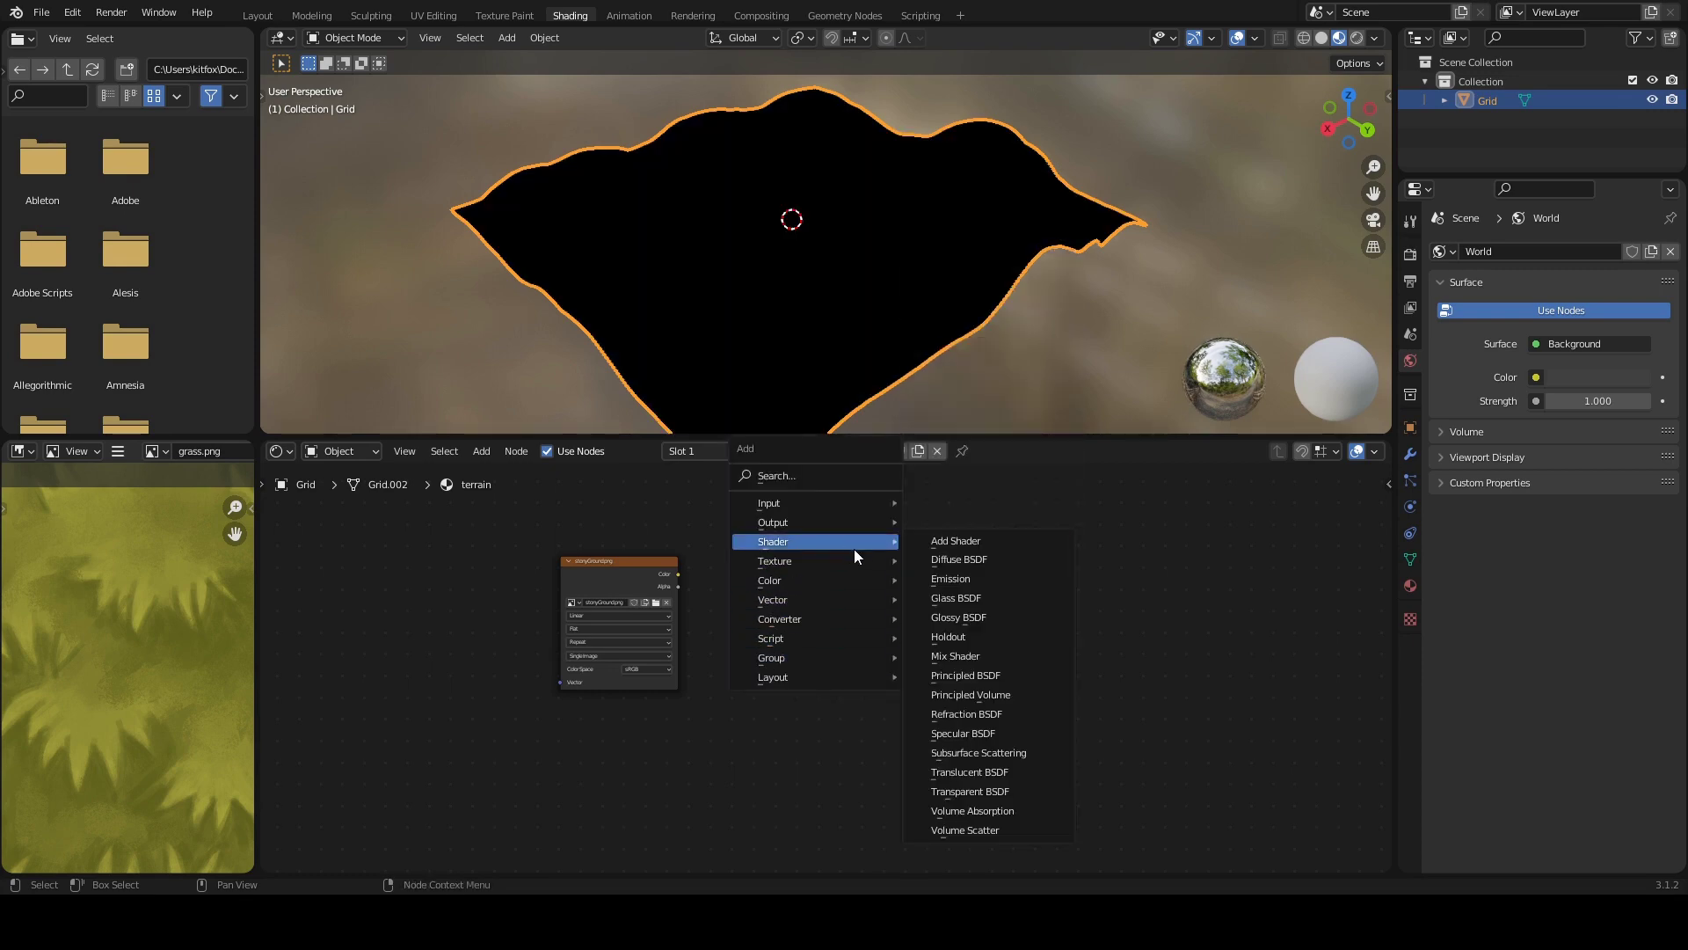
click(973, 563)
click(778, 557)
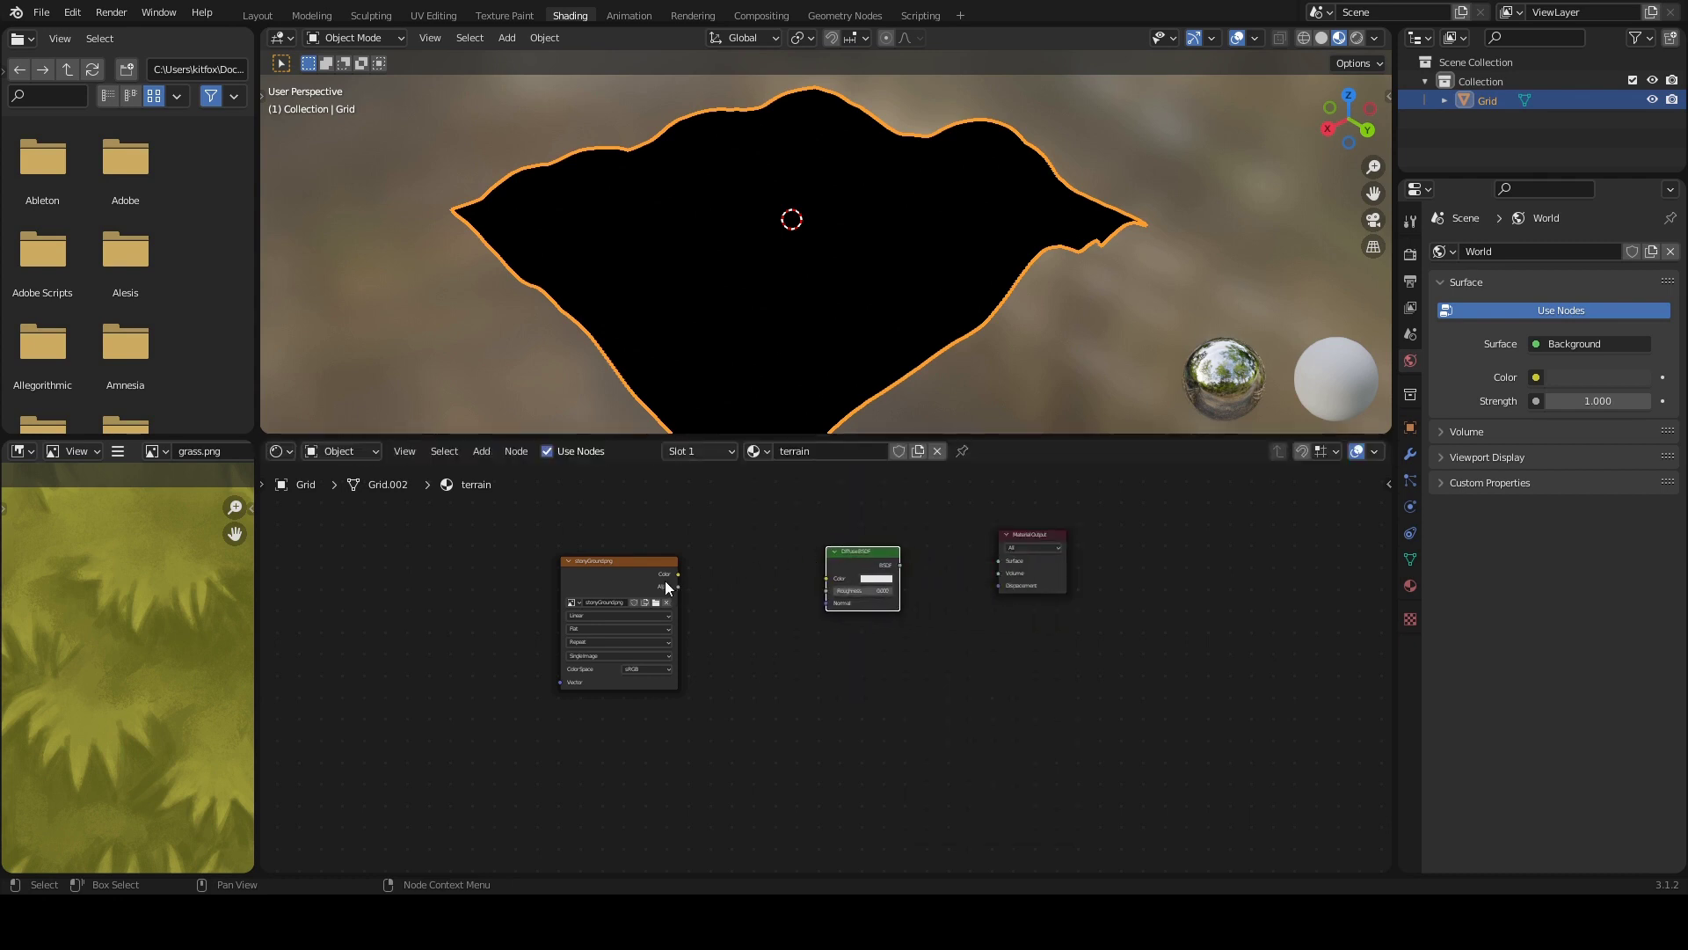
drag(678, 573, 837, 543)
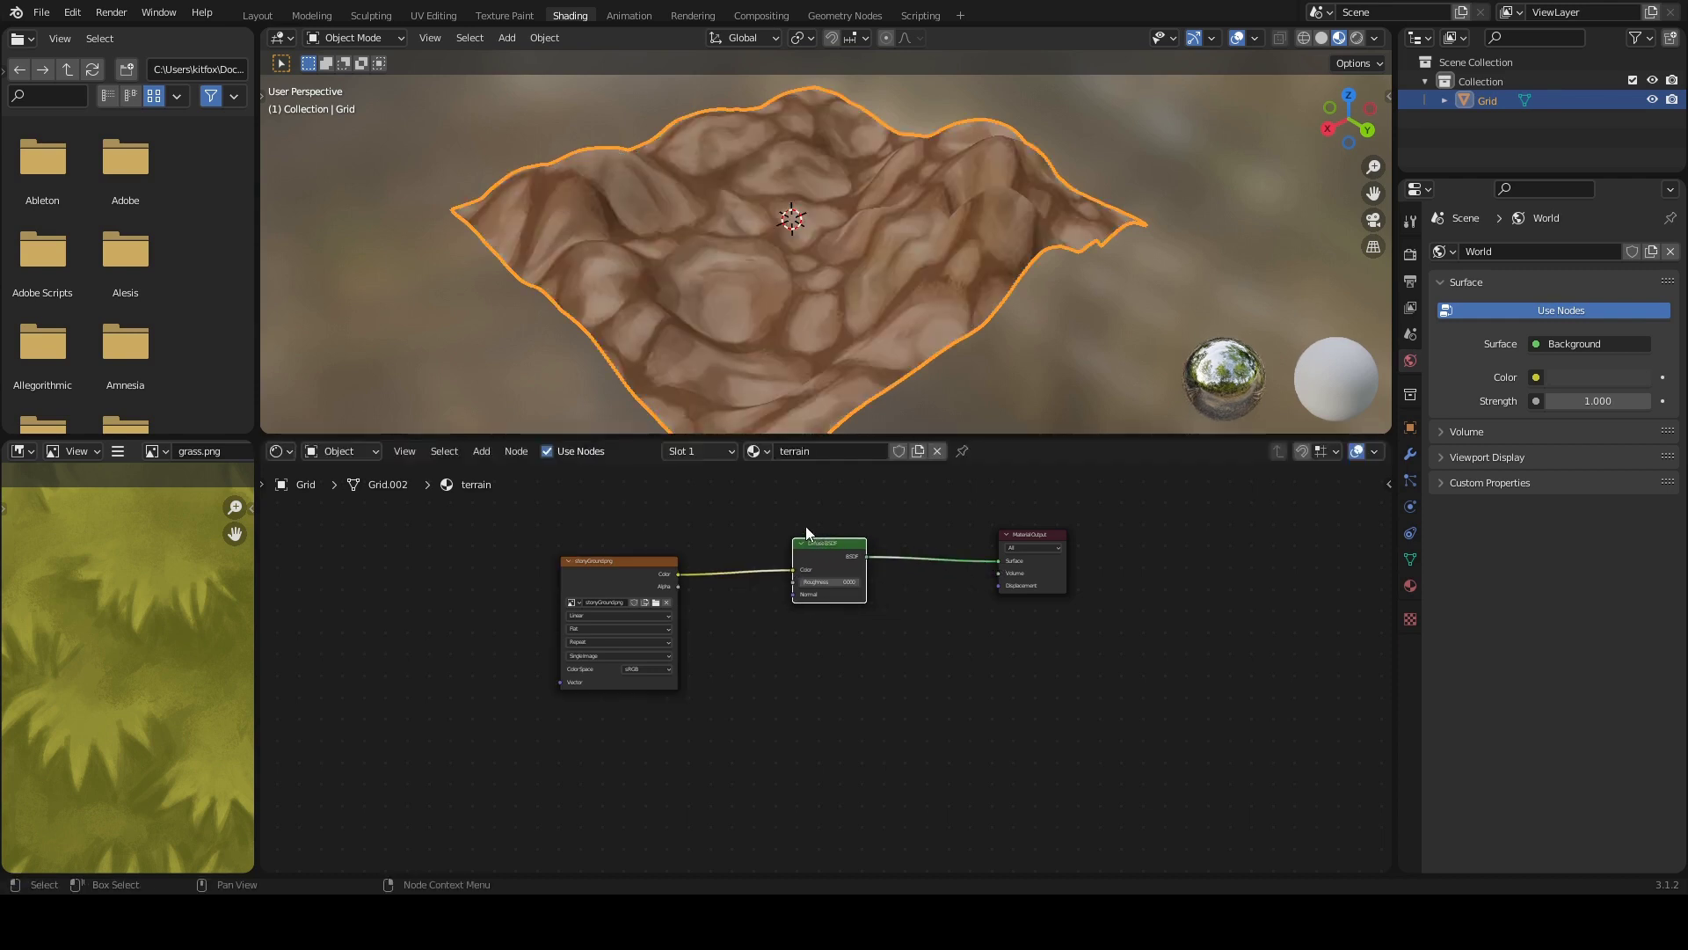
middle_drag(704, 170, 656, 224)
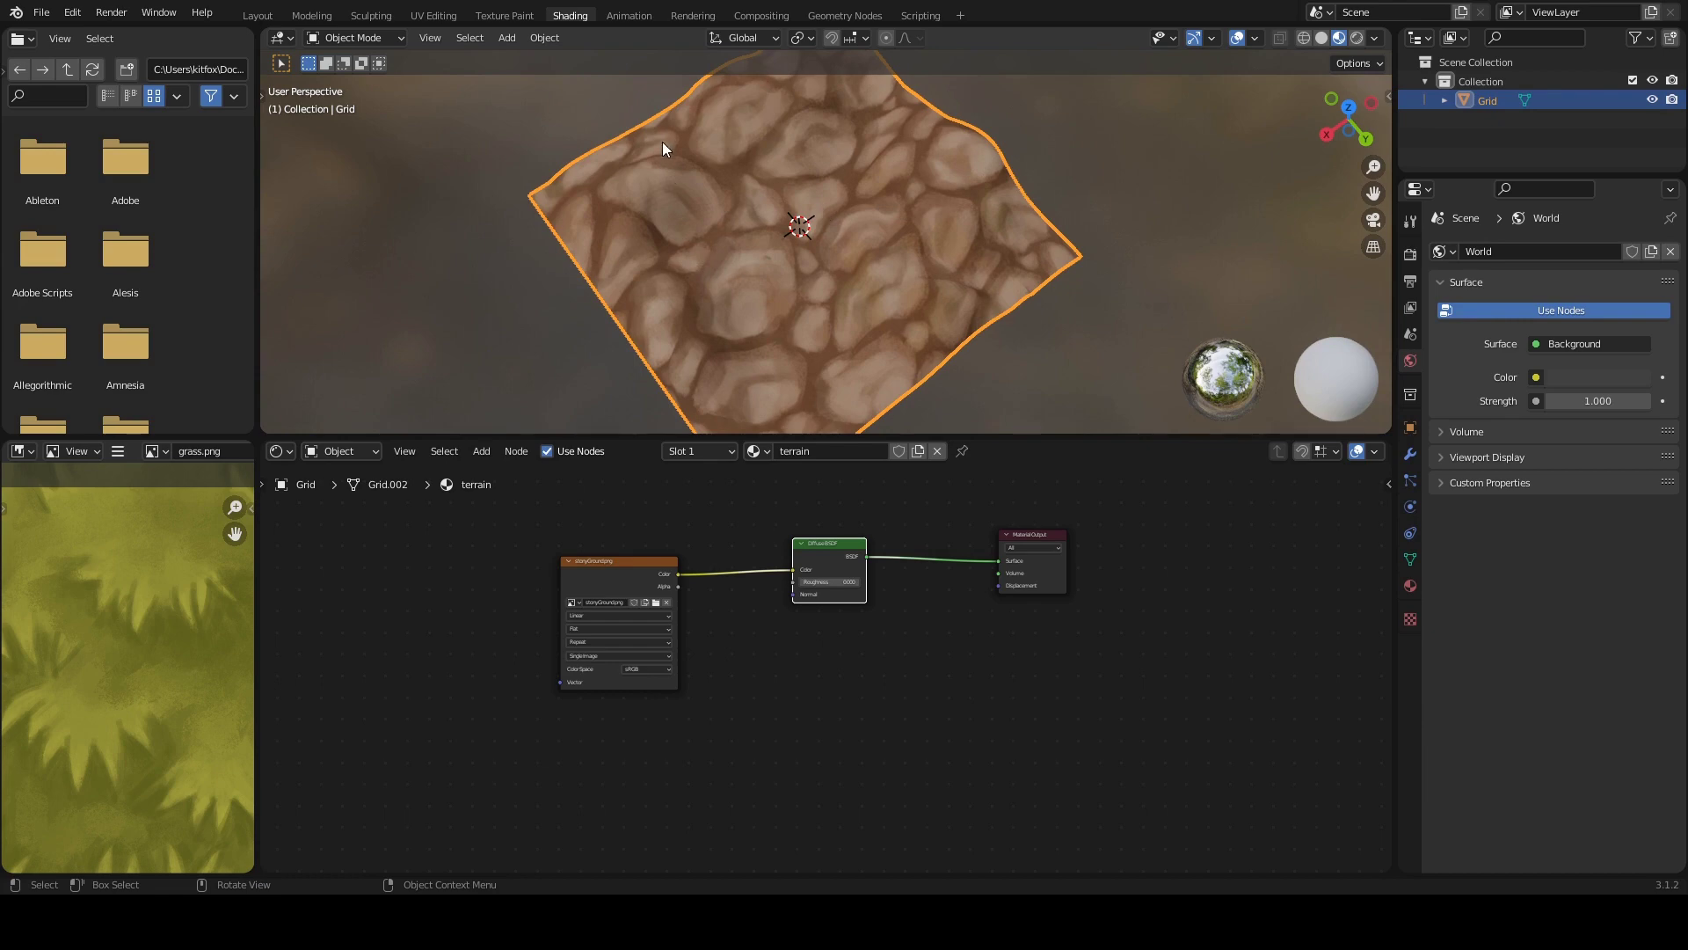
middle_drag(895, 242, 768, 244)
scroll(721, 259, up, 4)
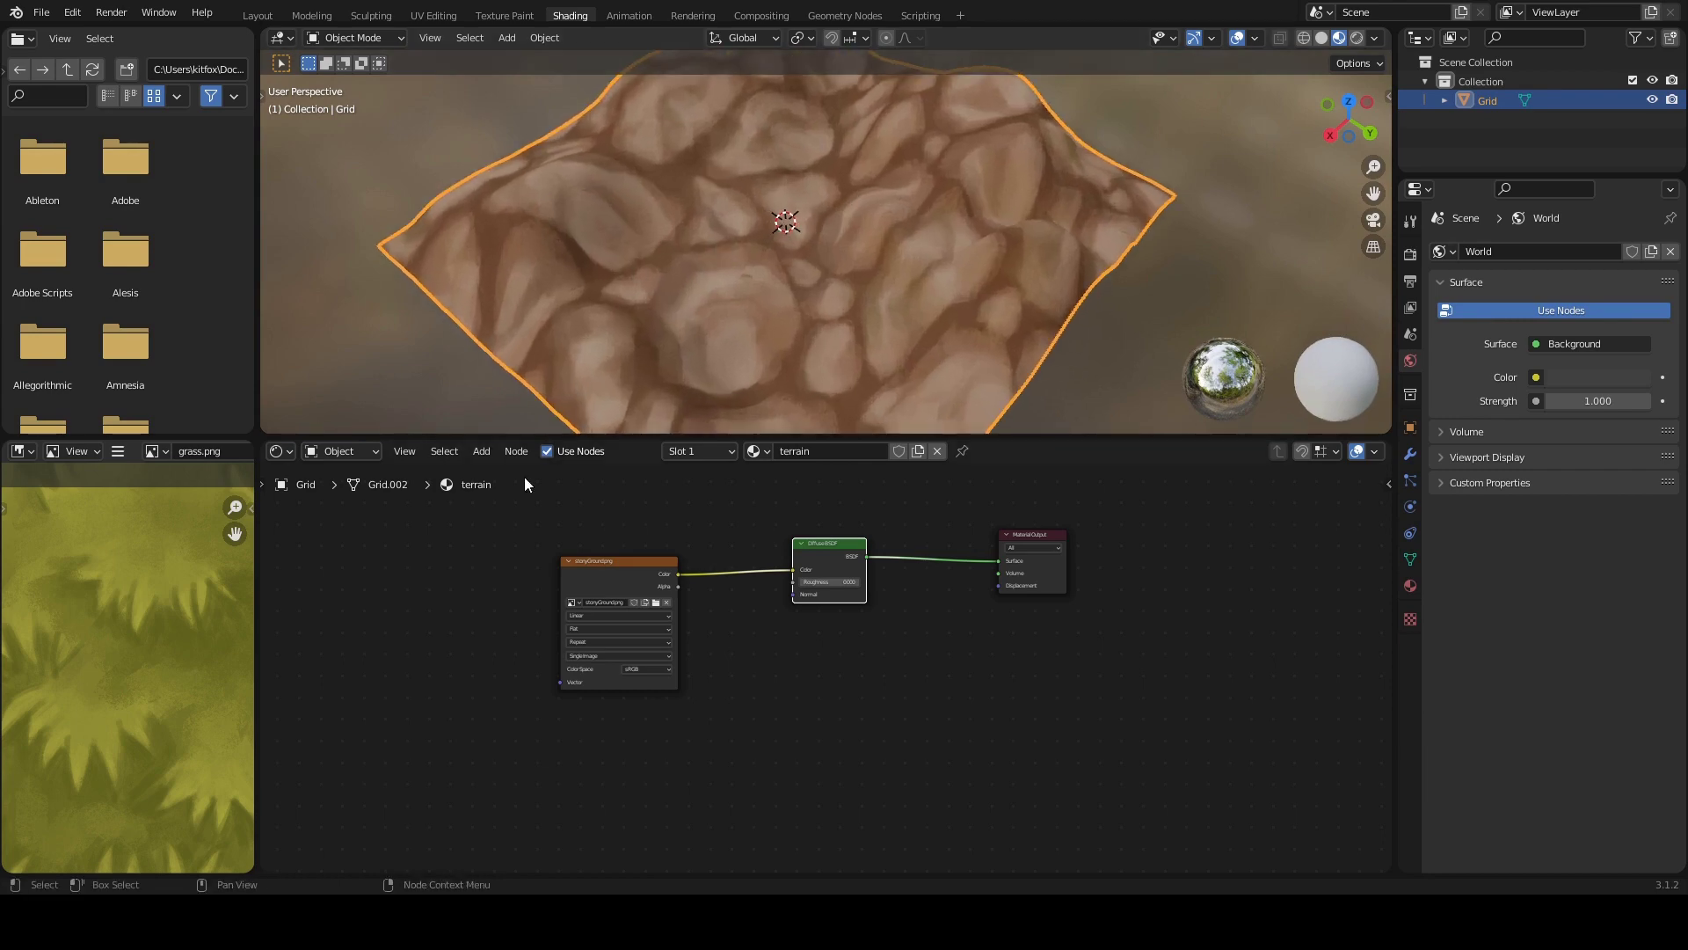
Step: Add a UV Map node before the stonyGround.png texture node and choose the UVMap layer in it
middle_drag(413, 579, 483, 596)
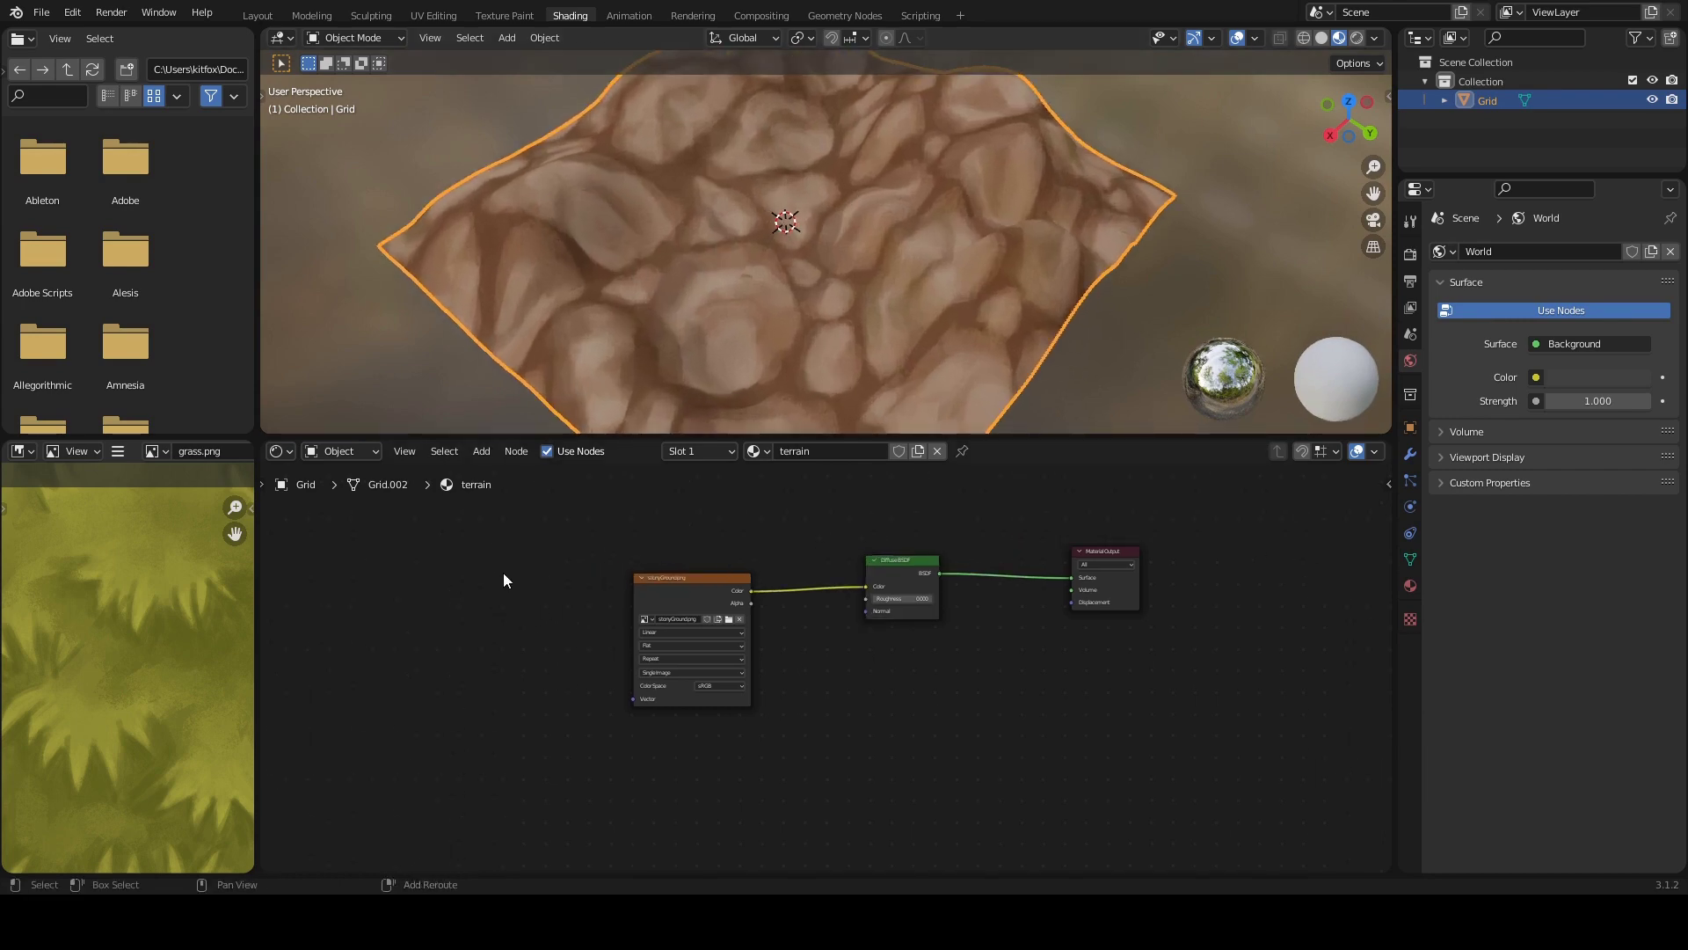
key(shift+a)
mouse_move(503, 574)
mouse_move(493, 535)
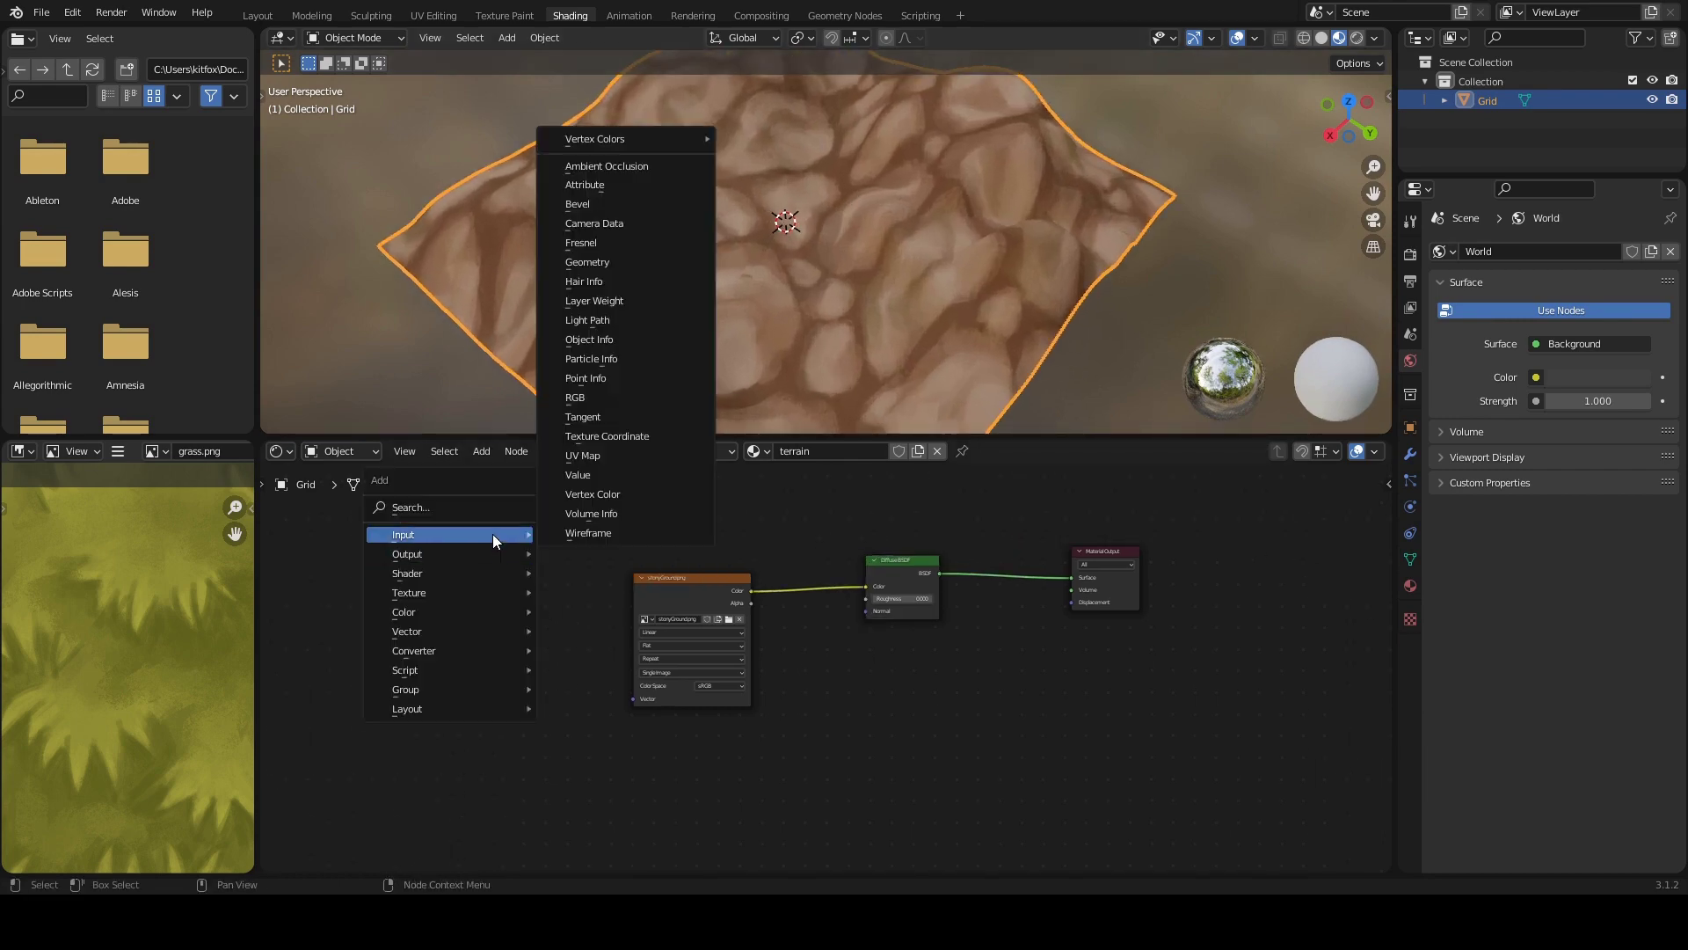
click(623, 459)
click(378, 567)
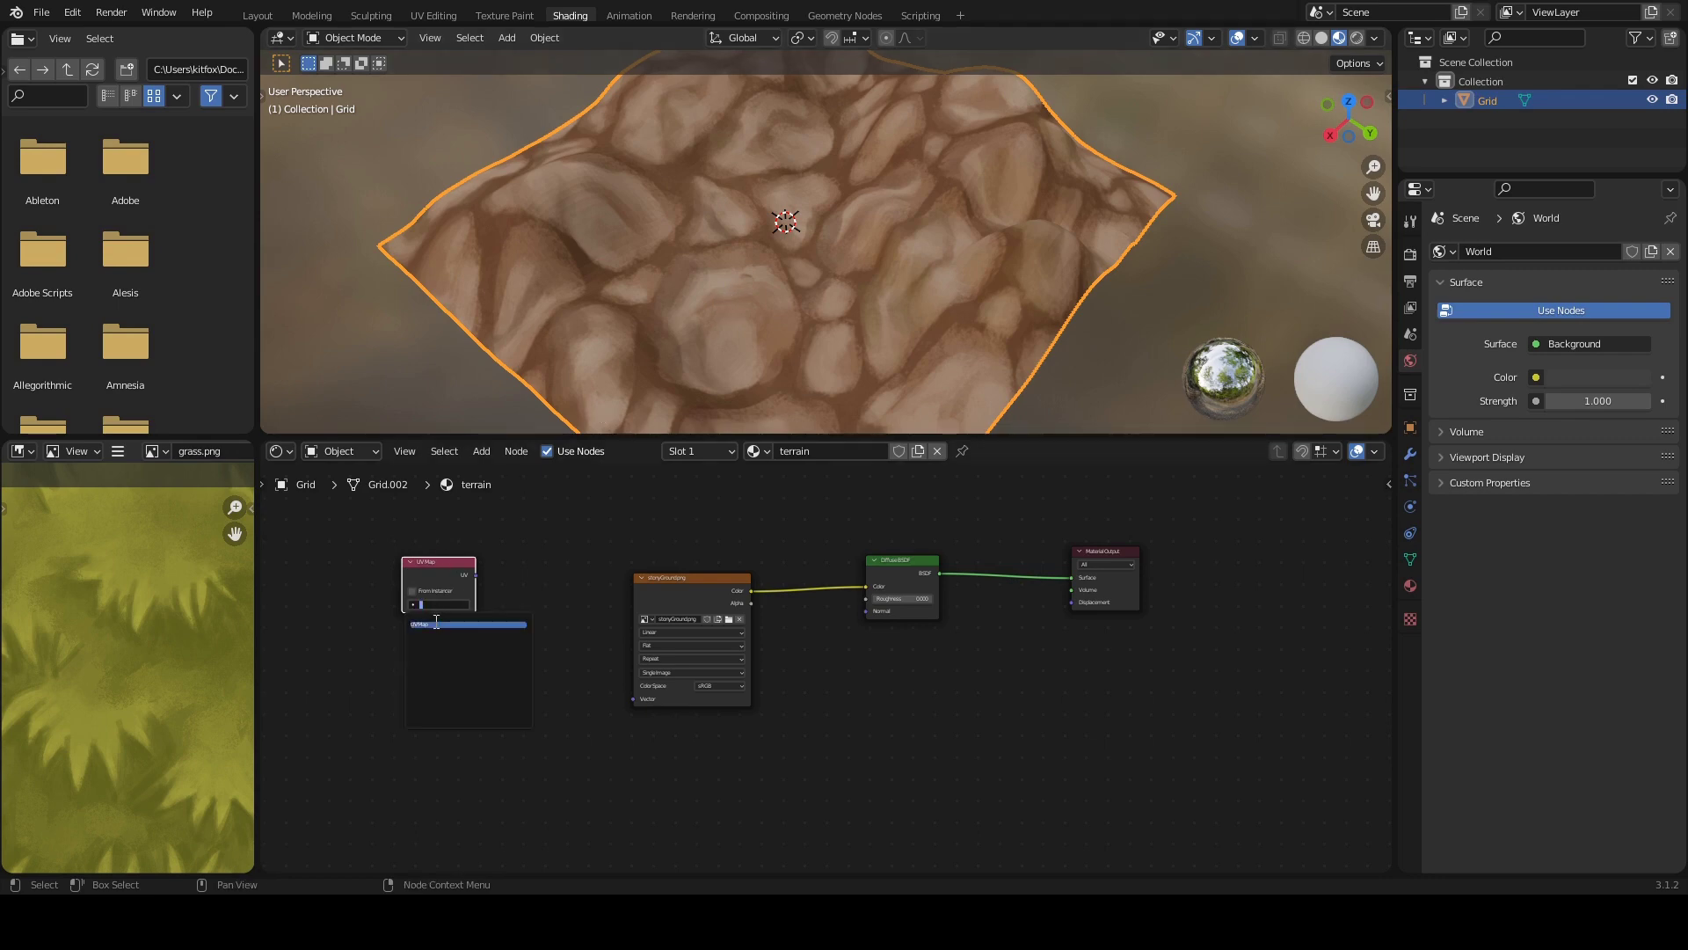
click(437, 624)
key(shift+a)
mouse_move(526, 587)
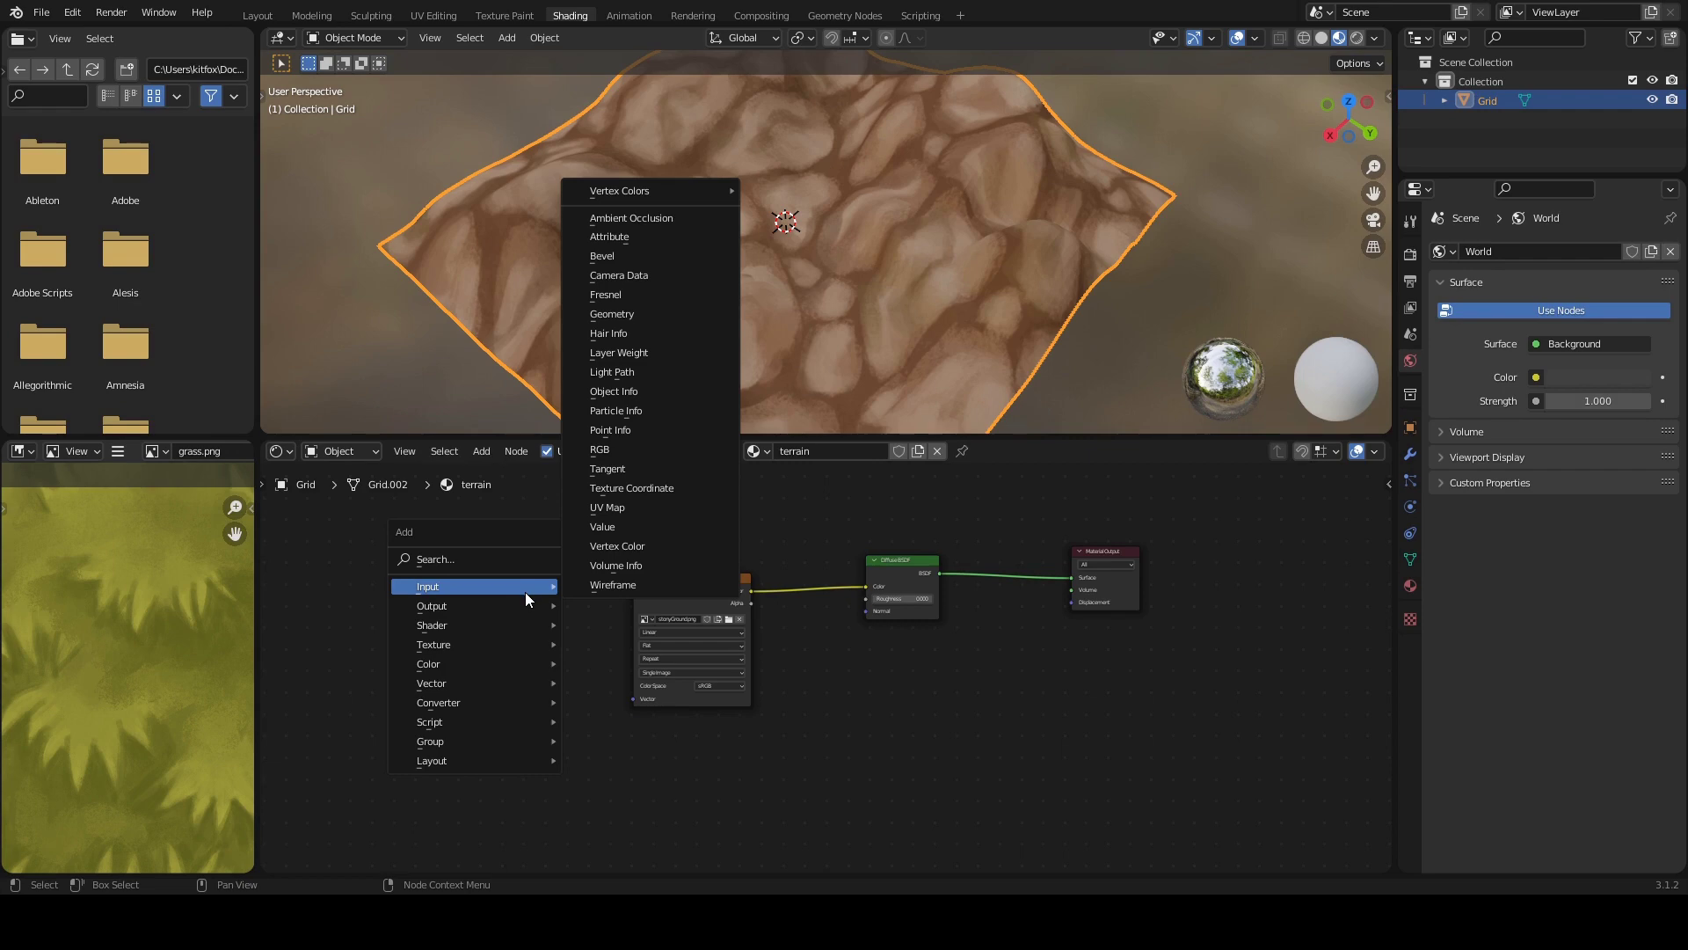
click(606, 507)
click(483, 558)
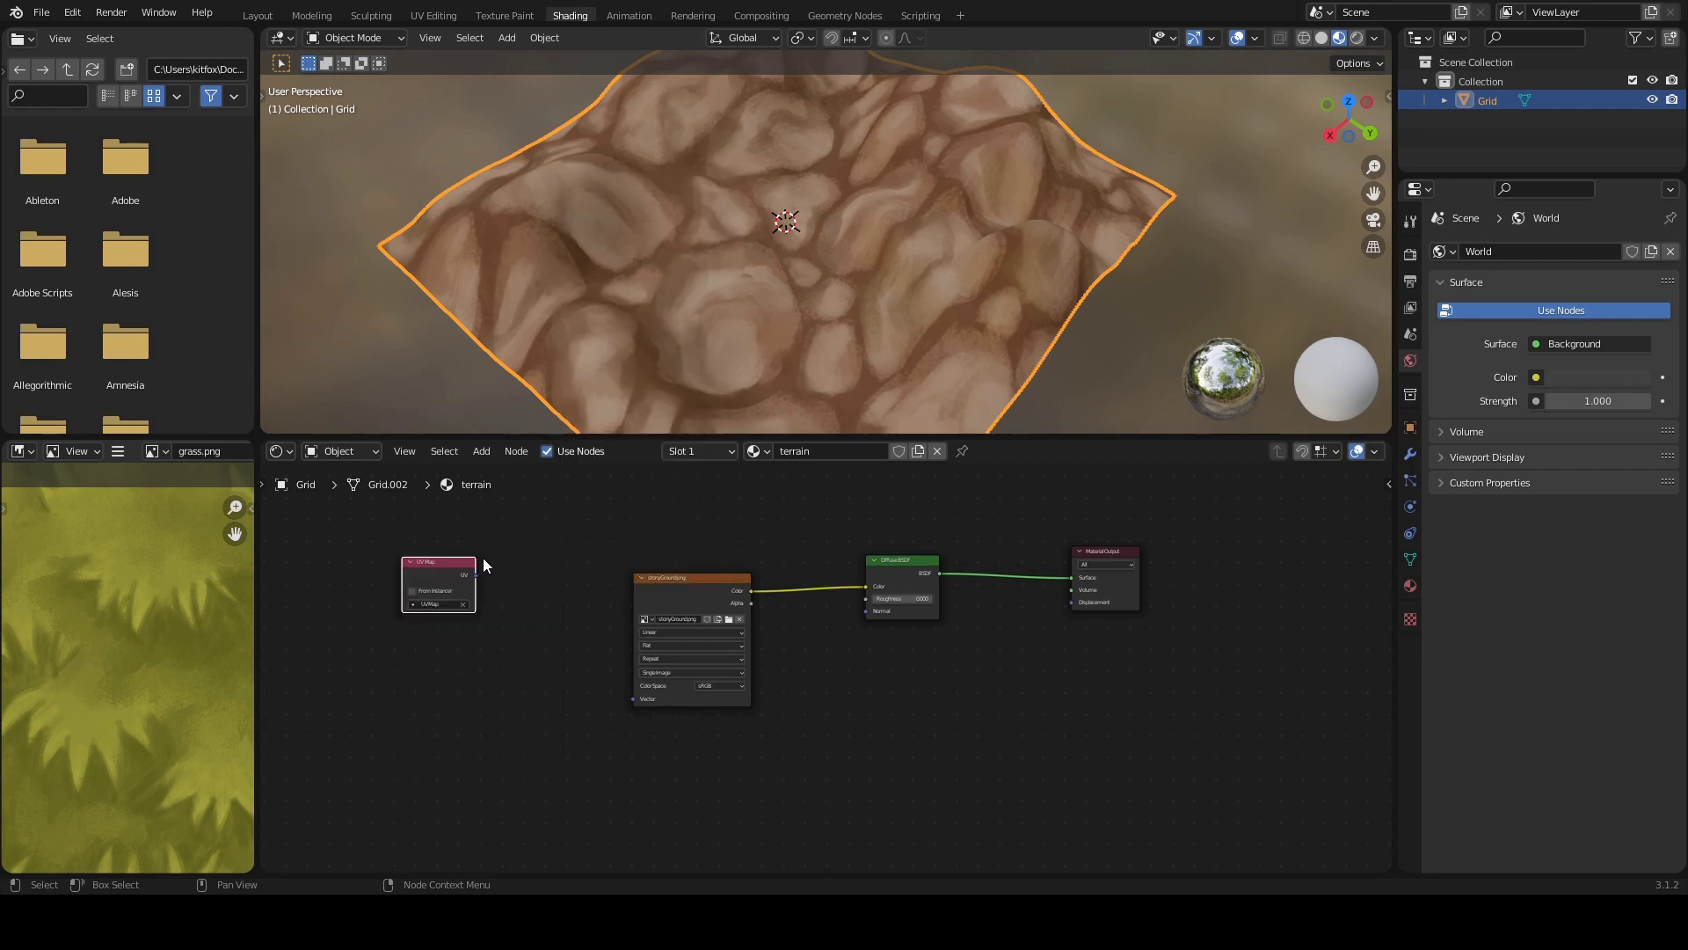
Step: Connect the UV Map output to the stonyGround.png texture's Vector input and insert a Mapping node into that link
drag(475, 574, 624, 696)
drag(449, 563, 403, 561)
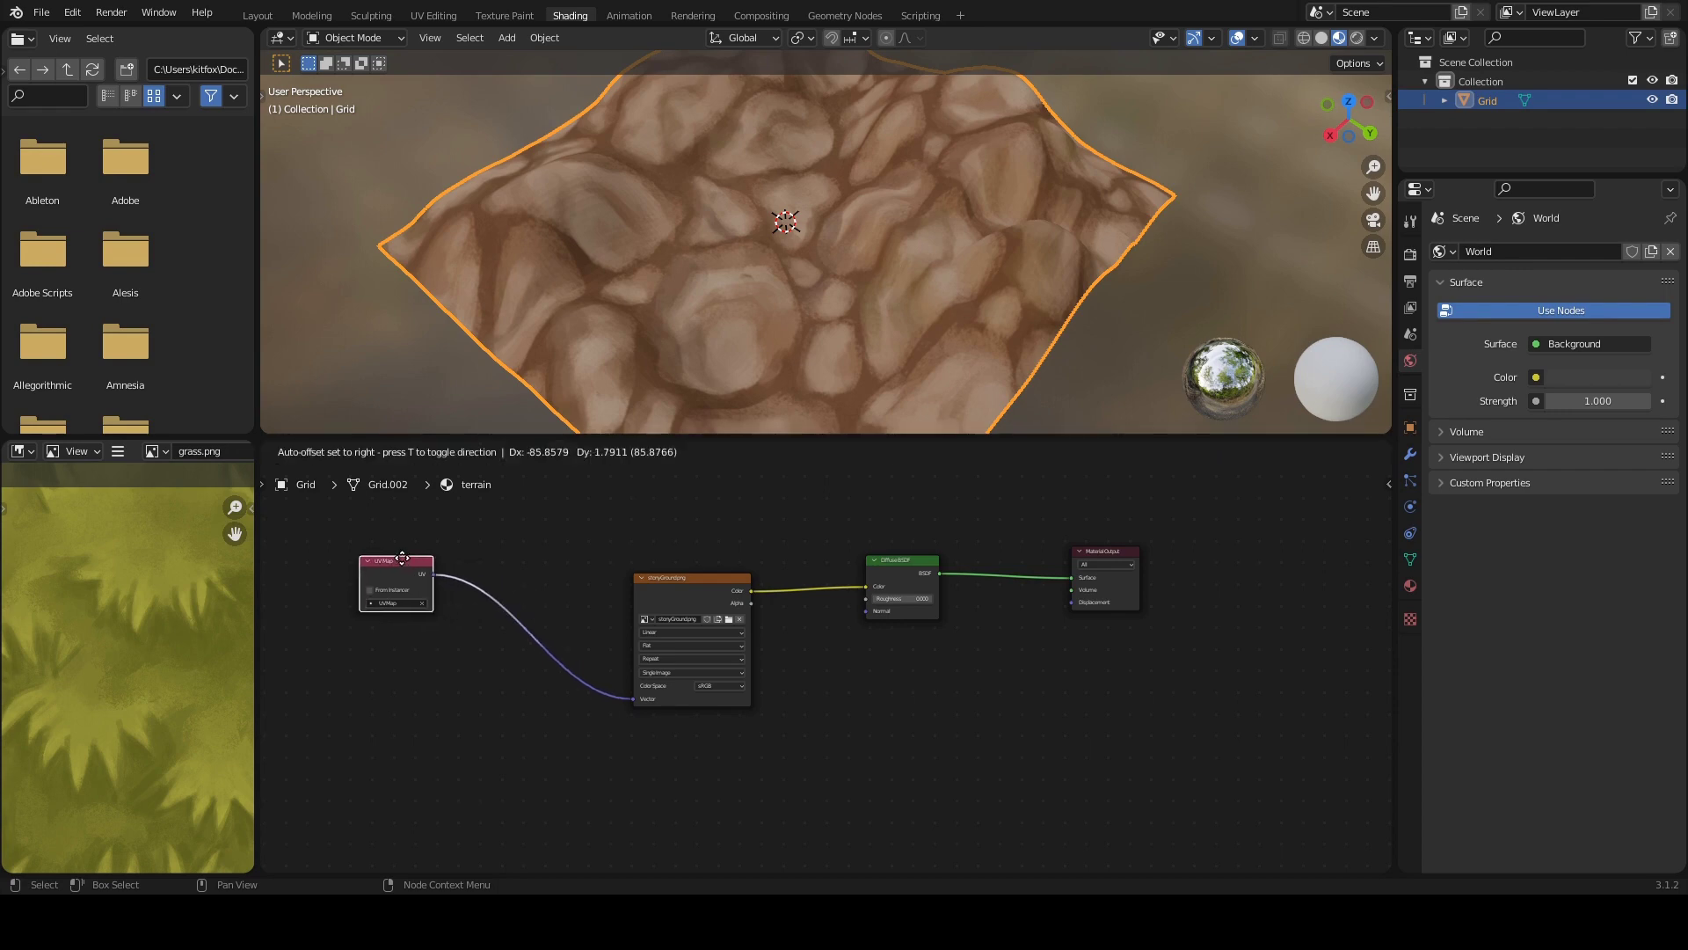
key(shift+a)
mouse_move(539, 600)
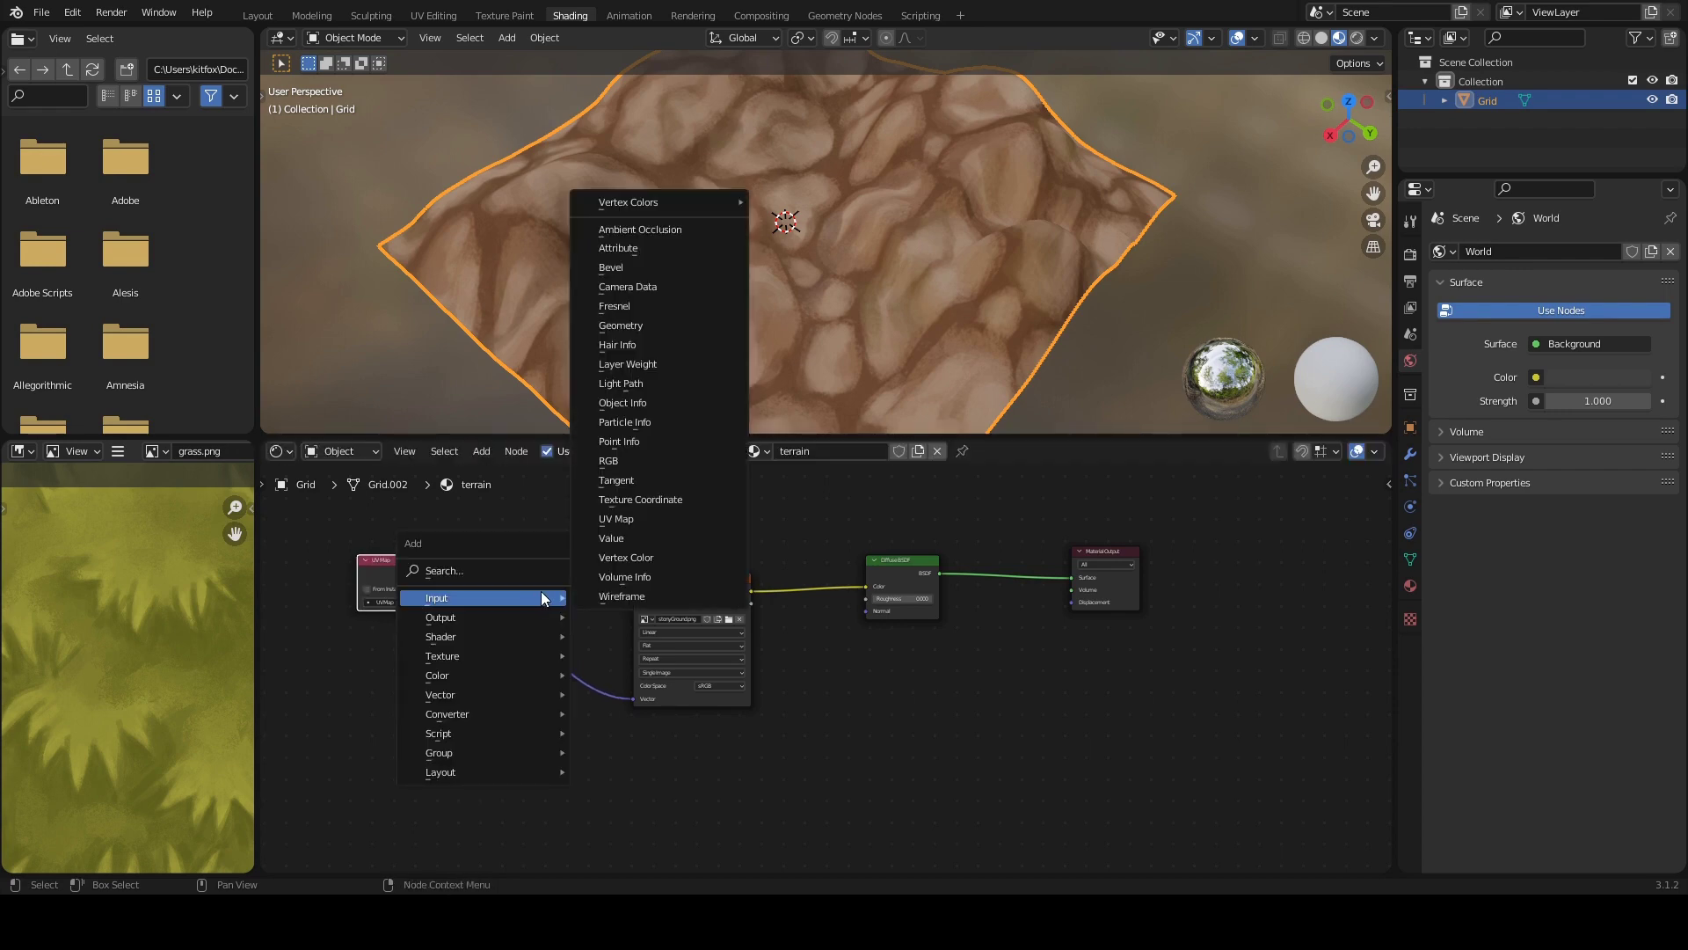
mouse_move(507, 694)
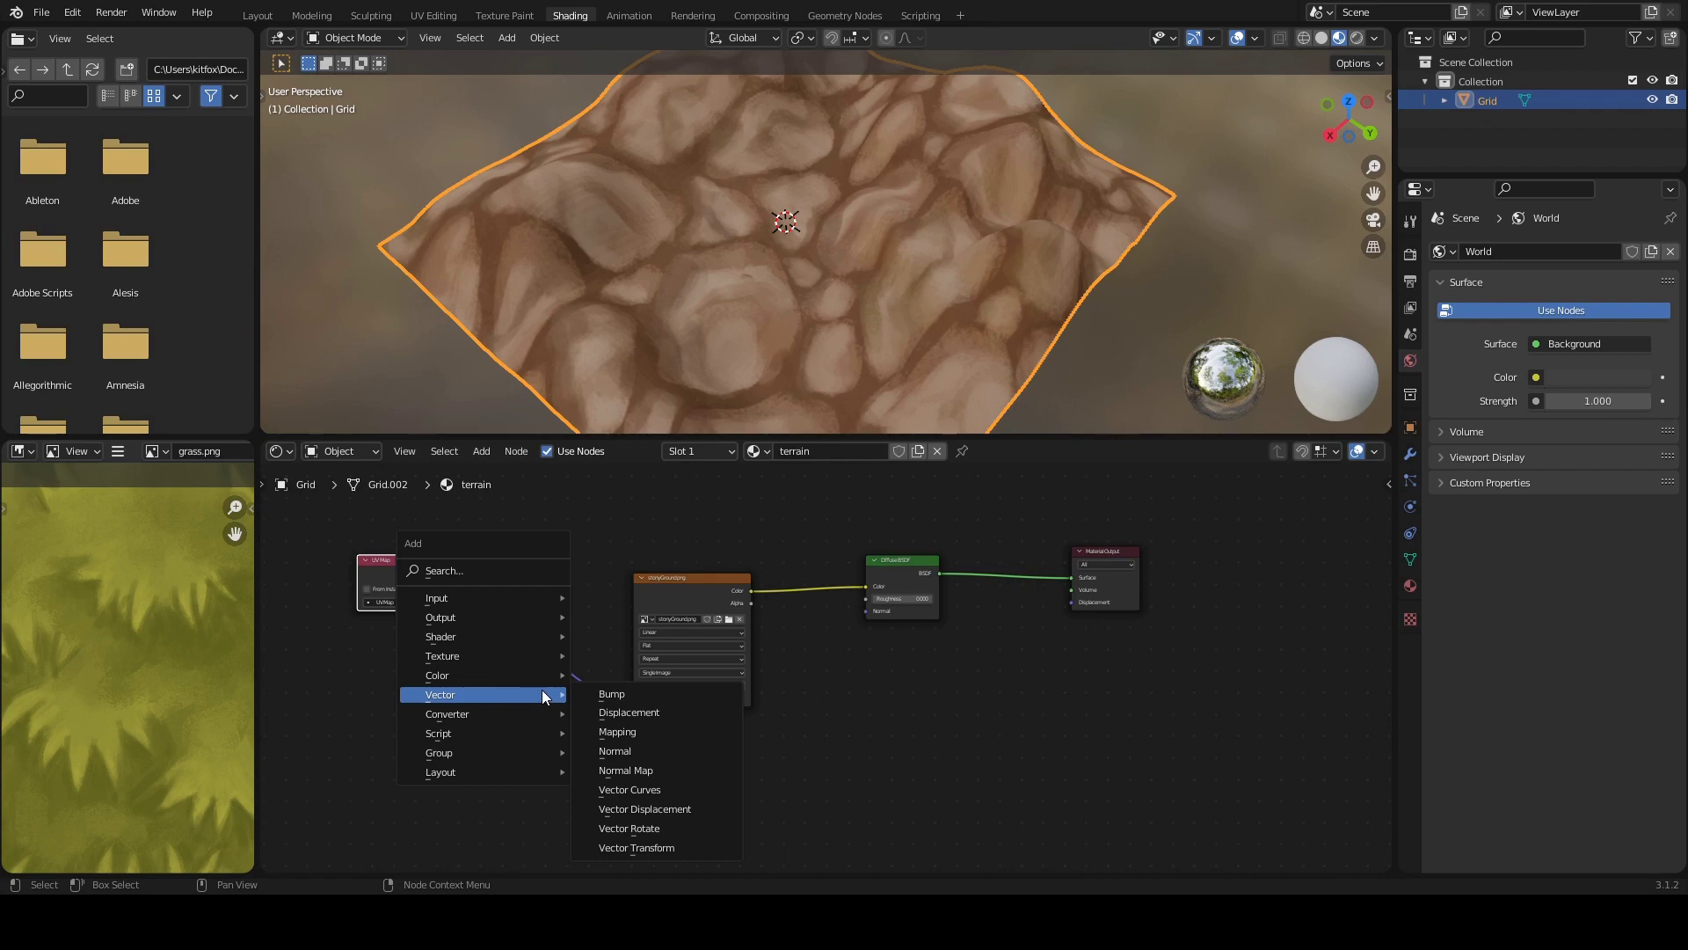
click(616, 732)
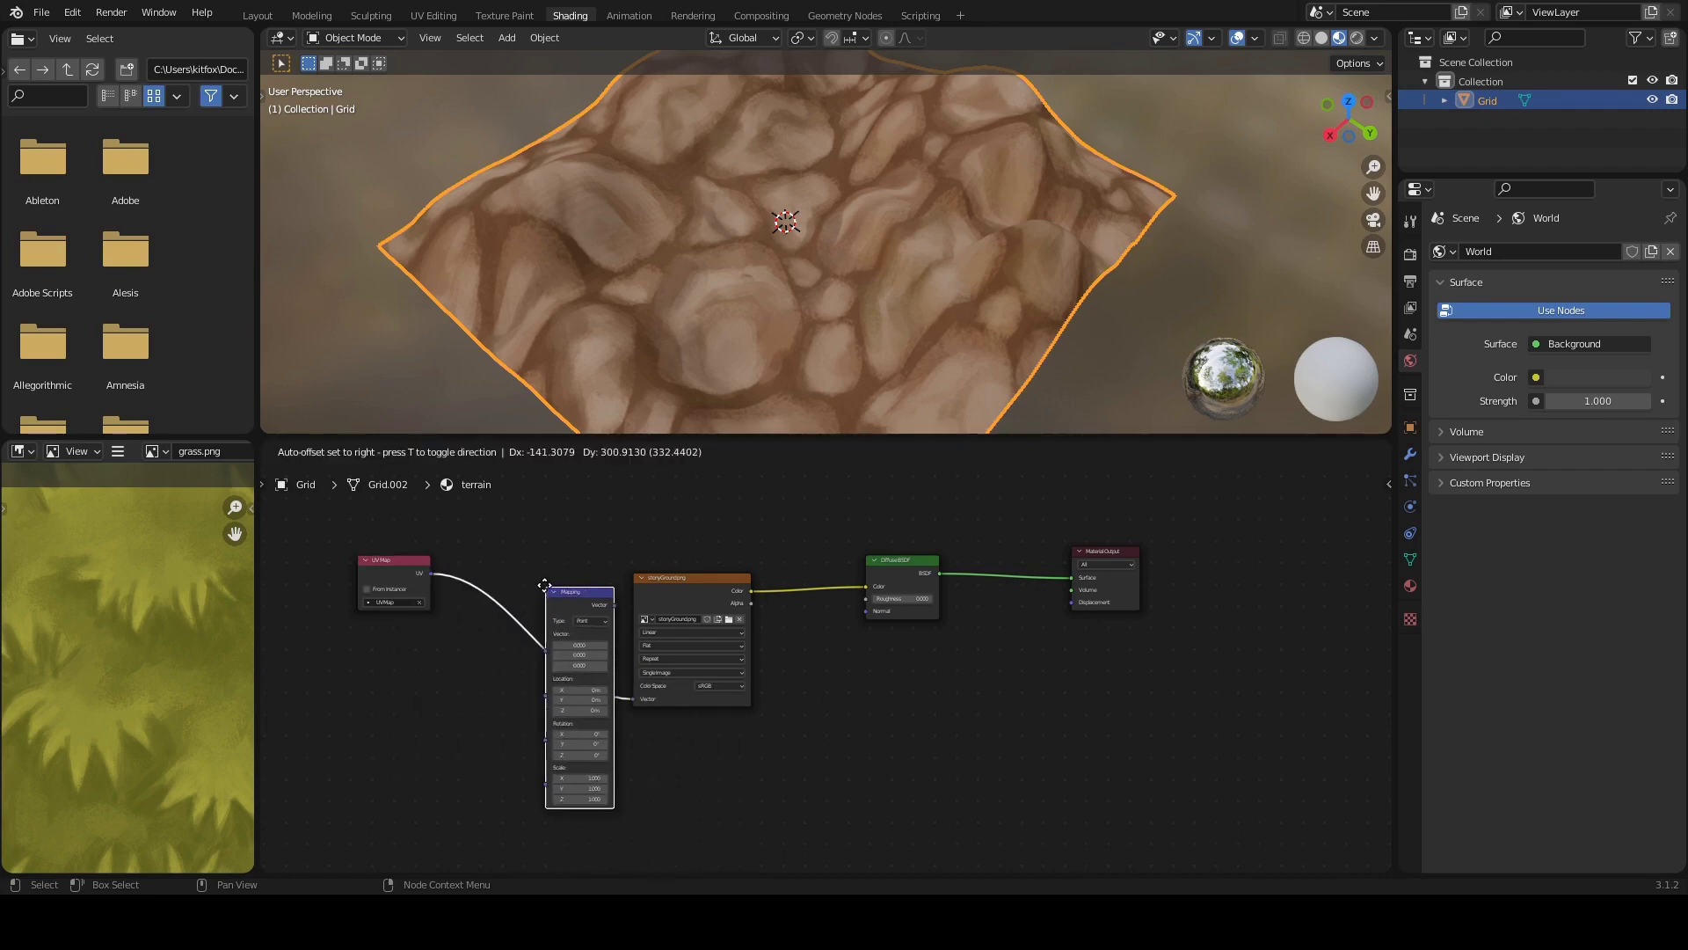
click(508, 547)
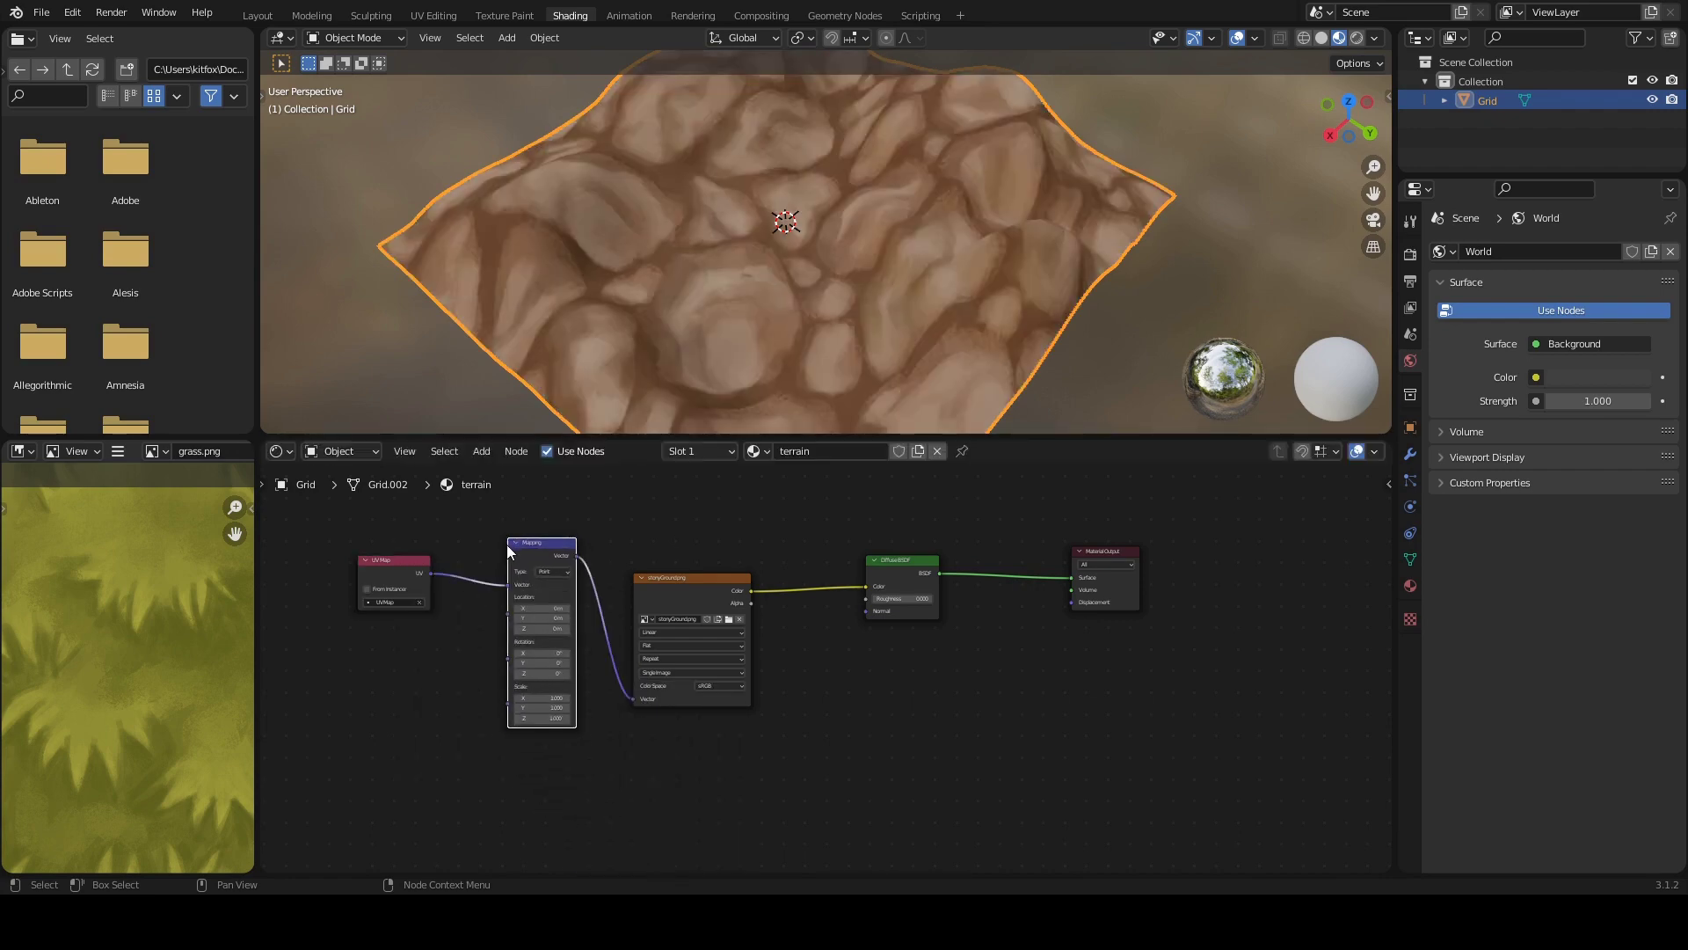
Step: Set the Mapping node's scale to 31.3 on X, Y and Z and check the tiling across the terrain
ctrl+middle_drag(480, 698, 813, 661)
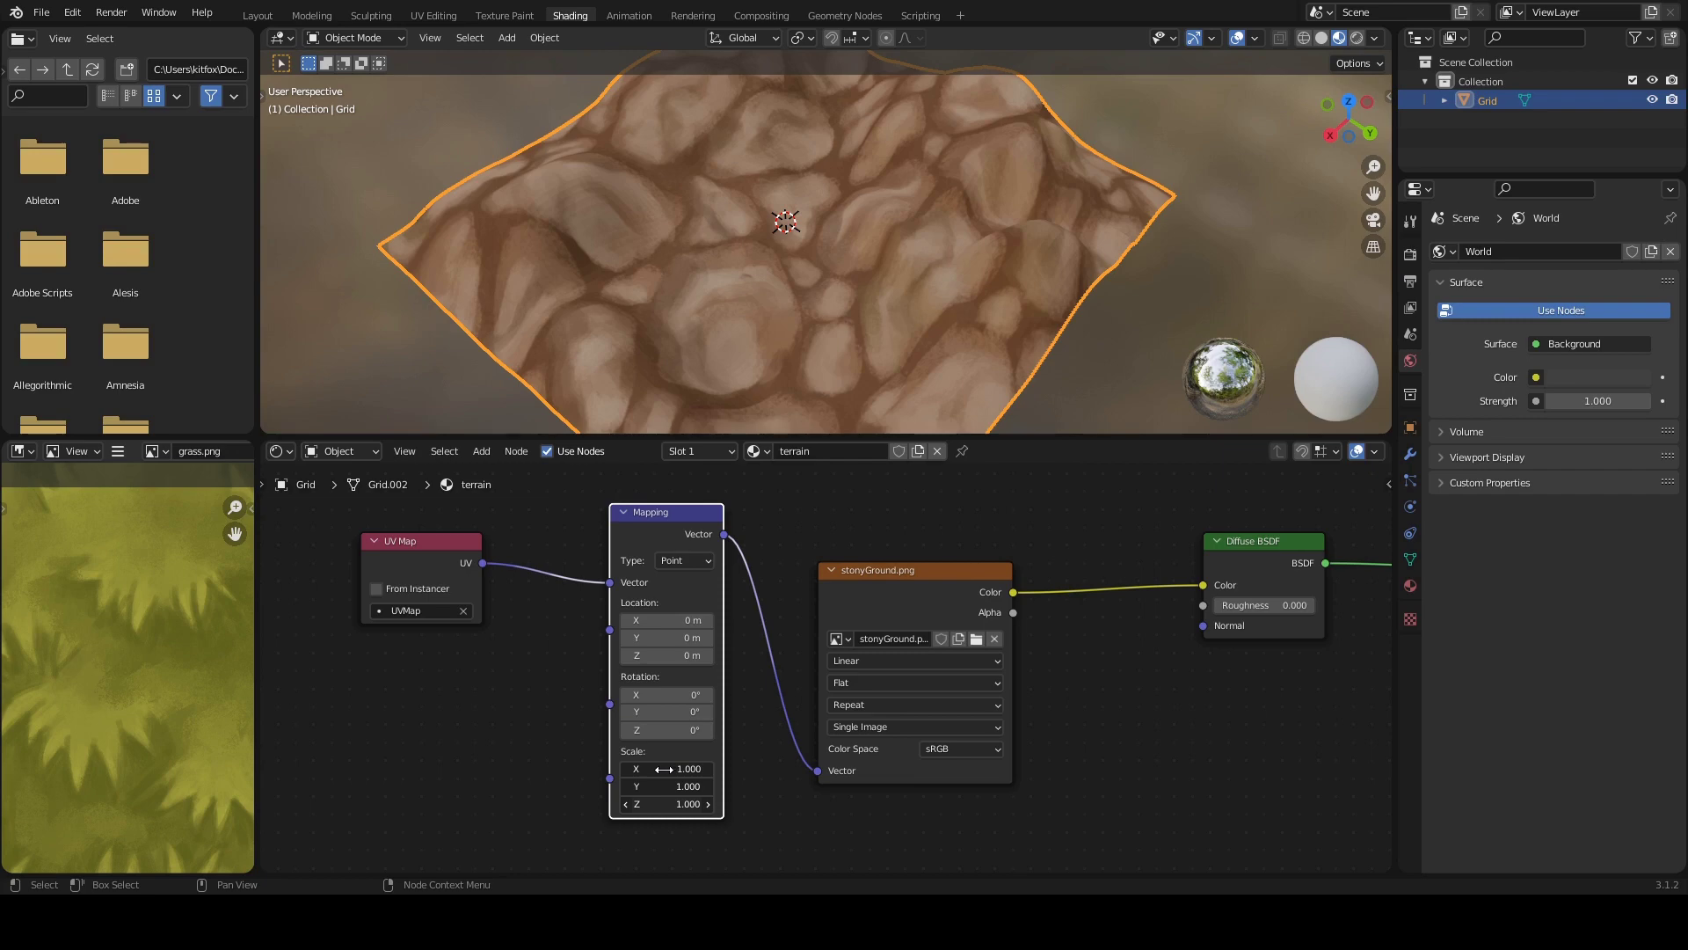
alt+drag(664, 770, 732, 770)
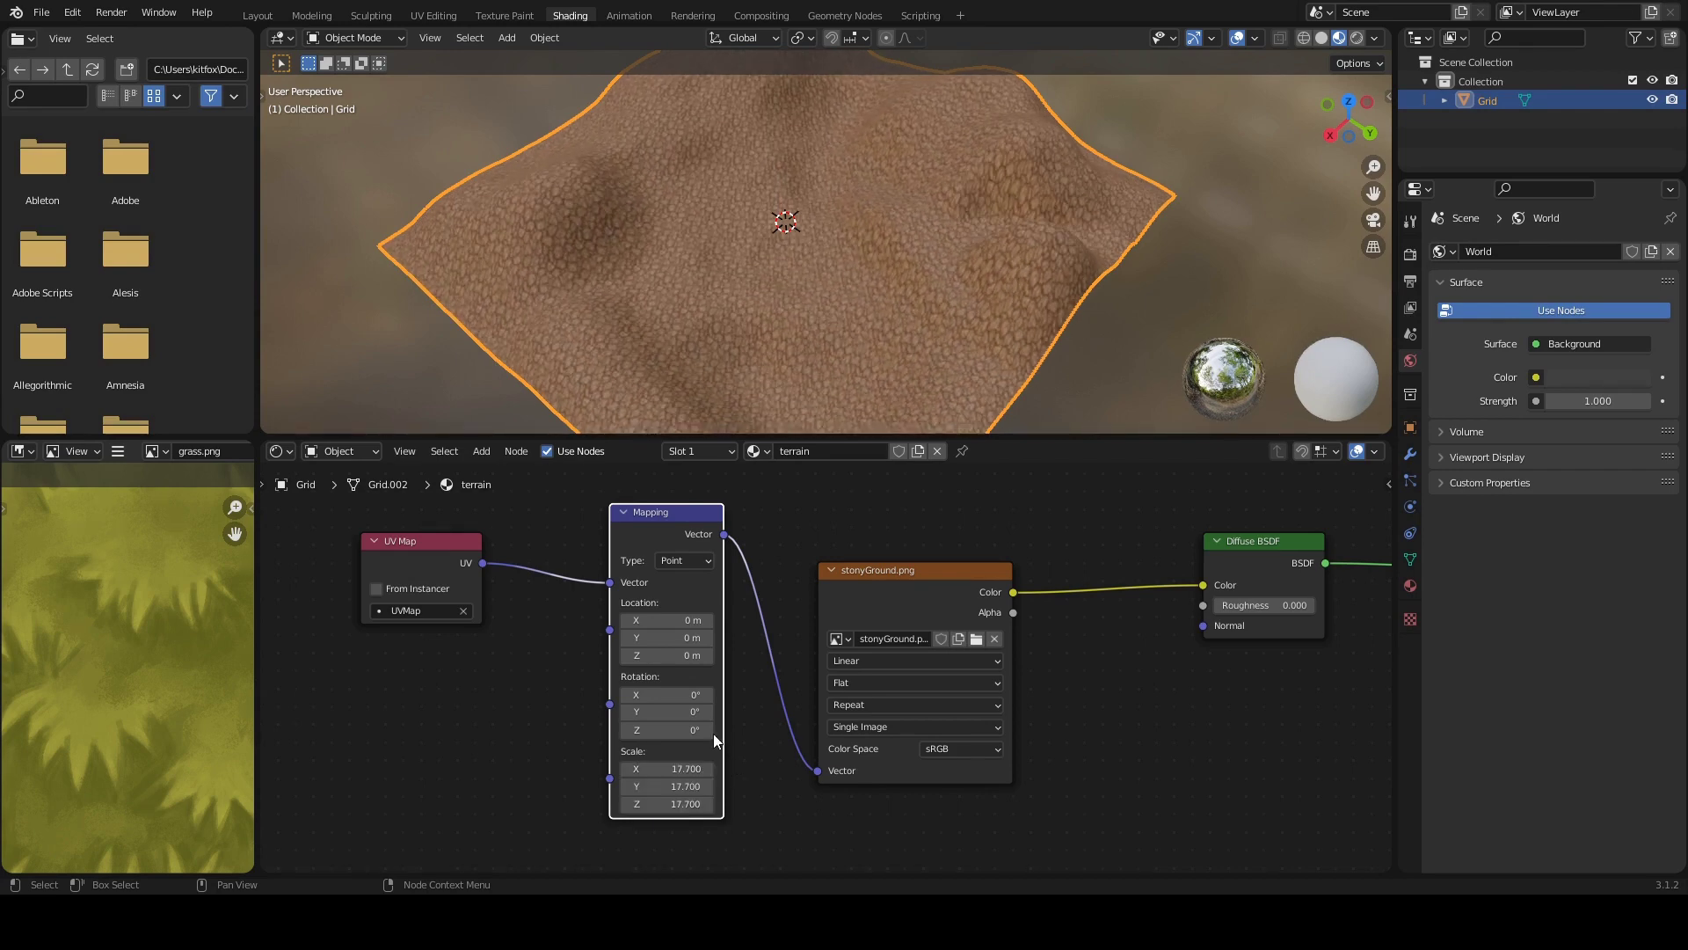
middle_drag(784, 313, 748, 281)
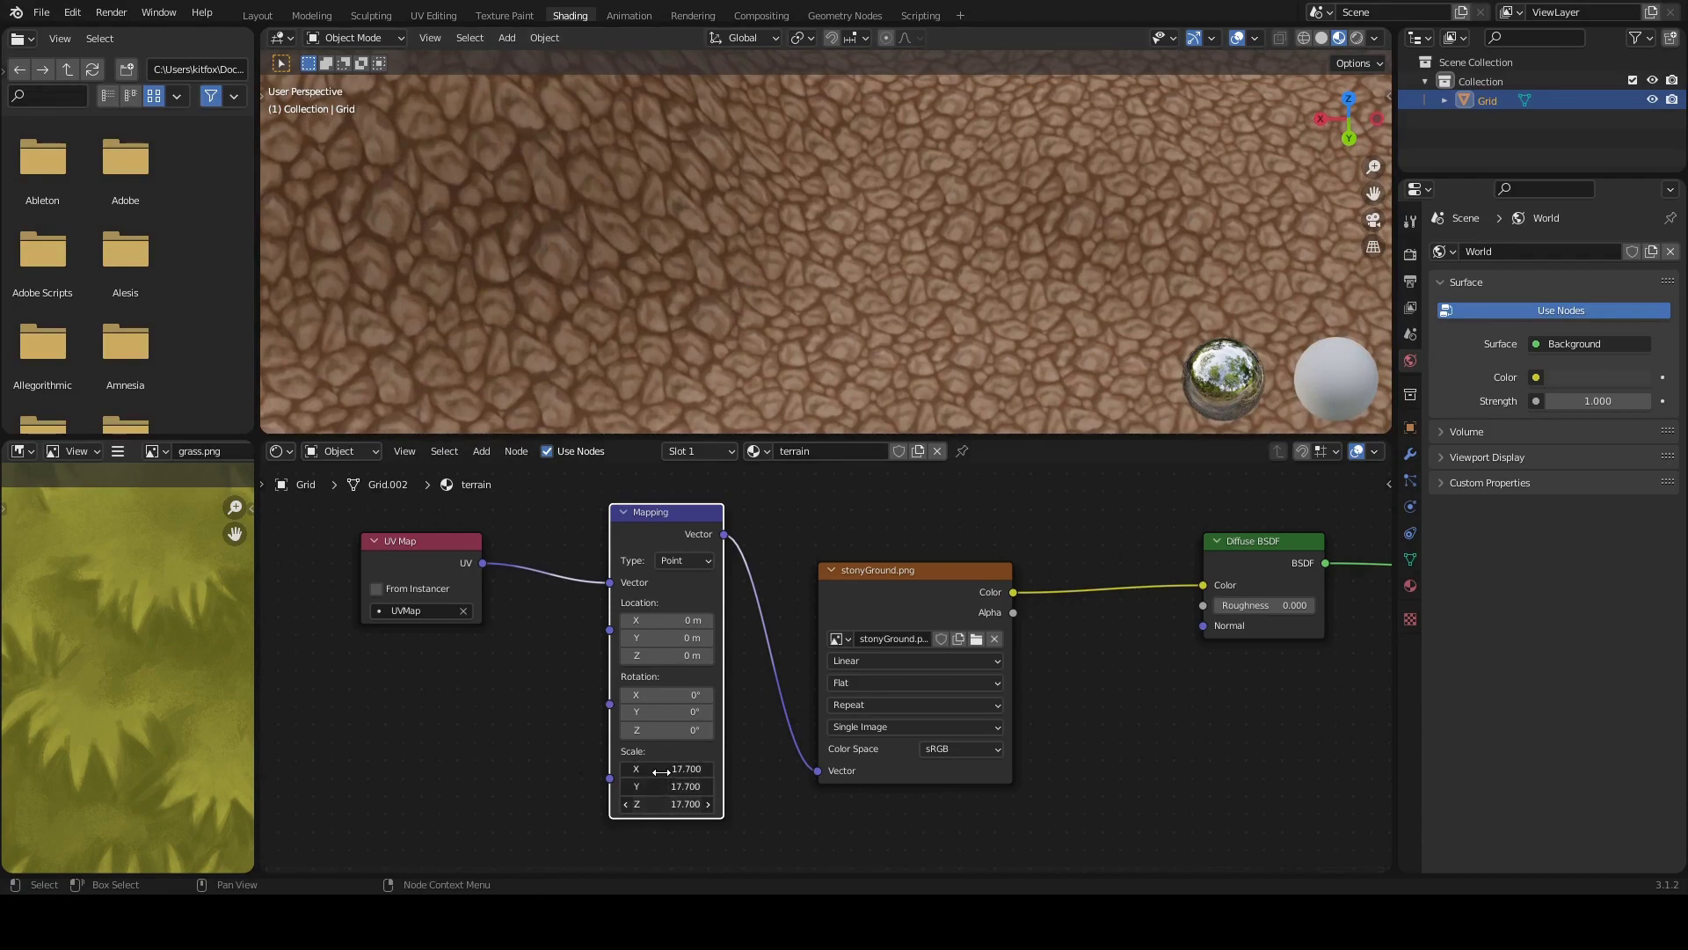
drag(661, 768, 765, 771)
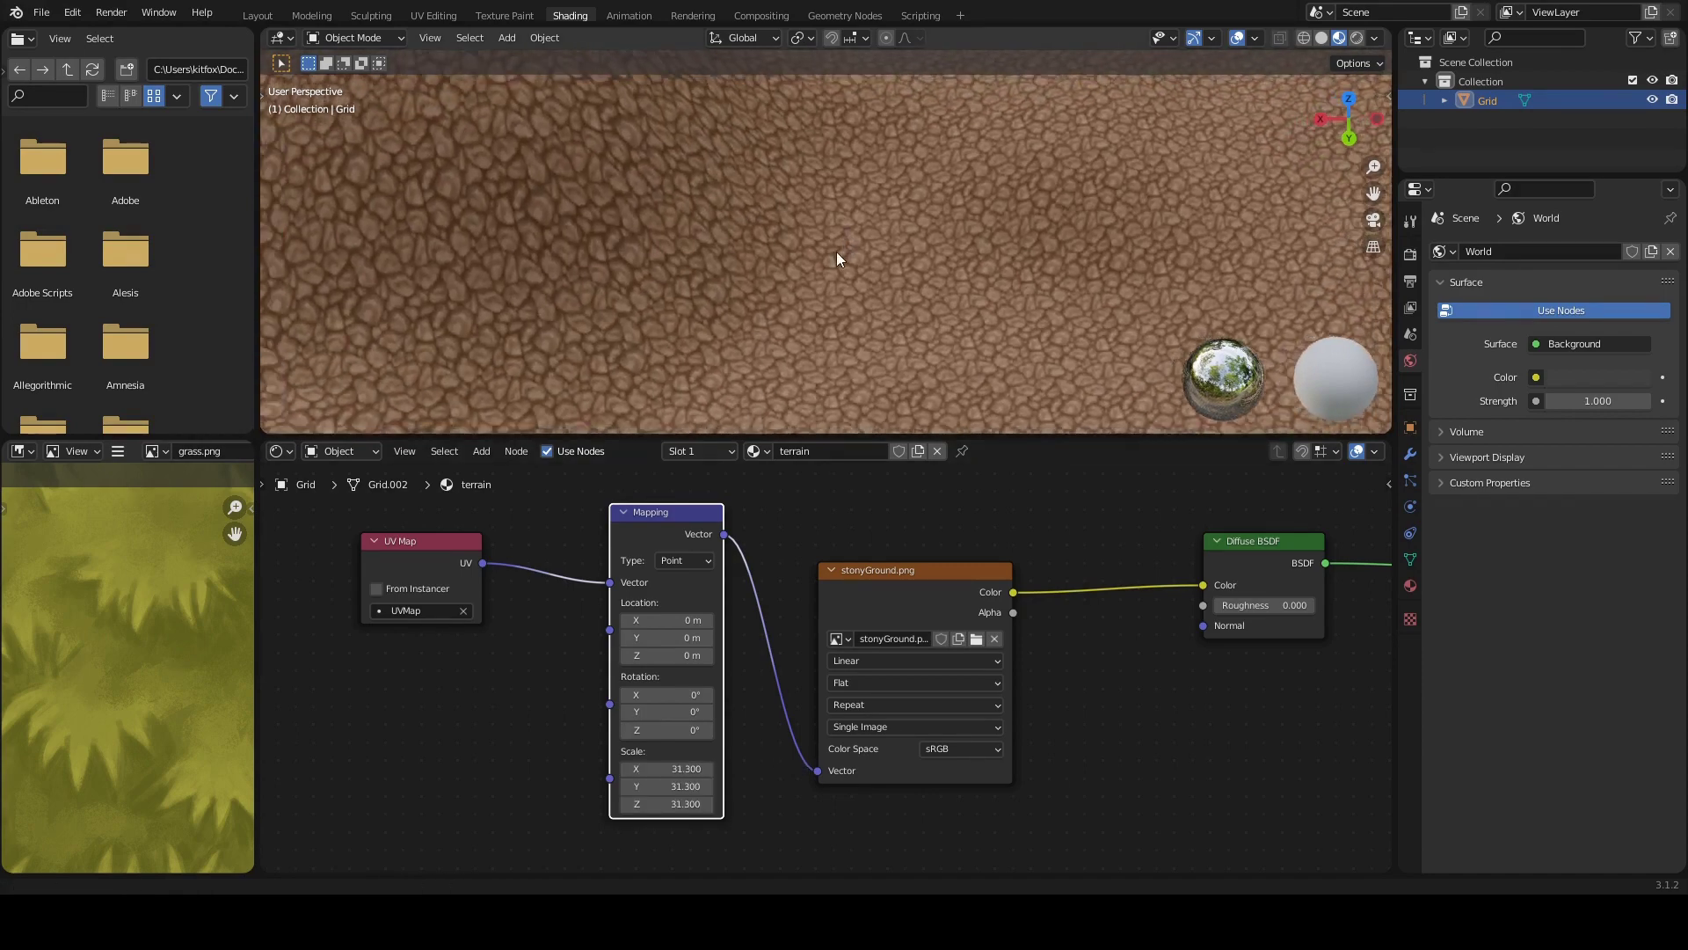
middle_drag(836, 251, 740, 352)
scroll(761, 316, down, 3)
scroll(678, 372, down, 3)
shift+middle_drag(783, 287, 757, 197)
middle_drag(862, 261, 892, 291)
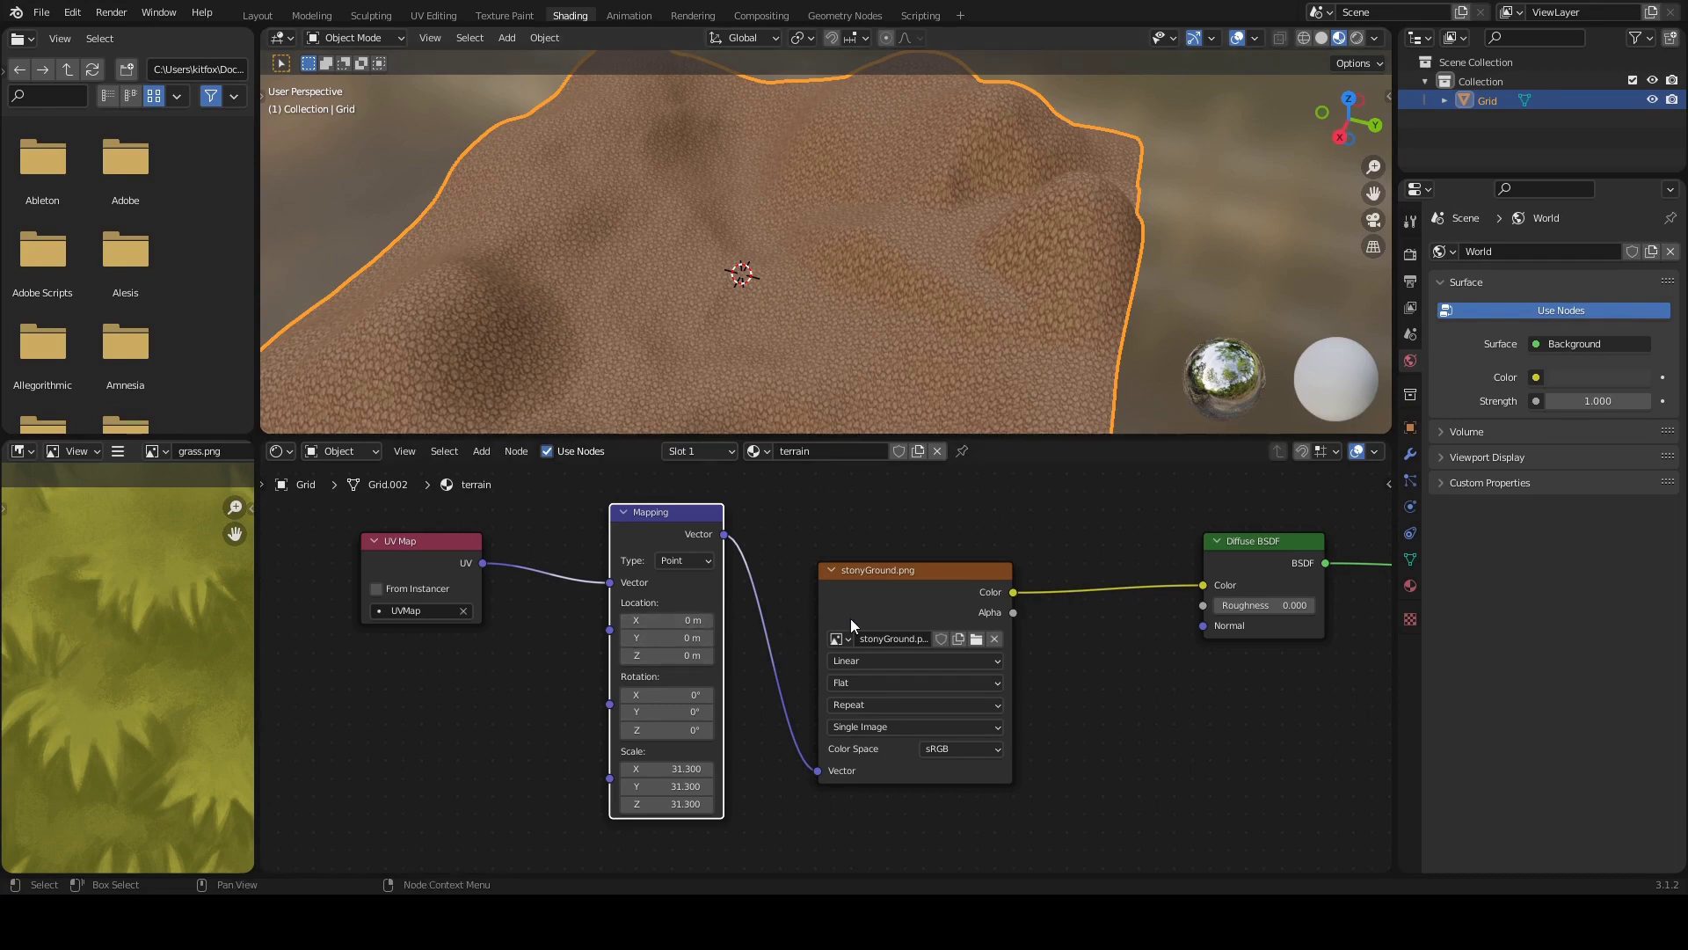
Step: Duplicate the stonyGround.png texture node, place the copy below the original, and load grass.png into it
click(886, 576)
scroll(807, 589, down, 4)
middle_drag(790, 596, 692, 530)
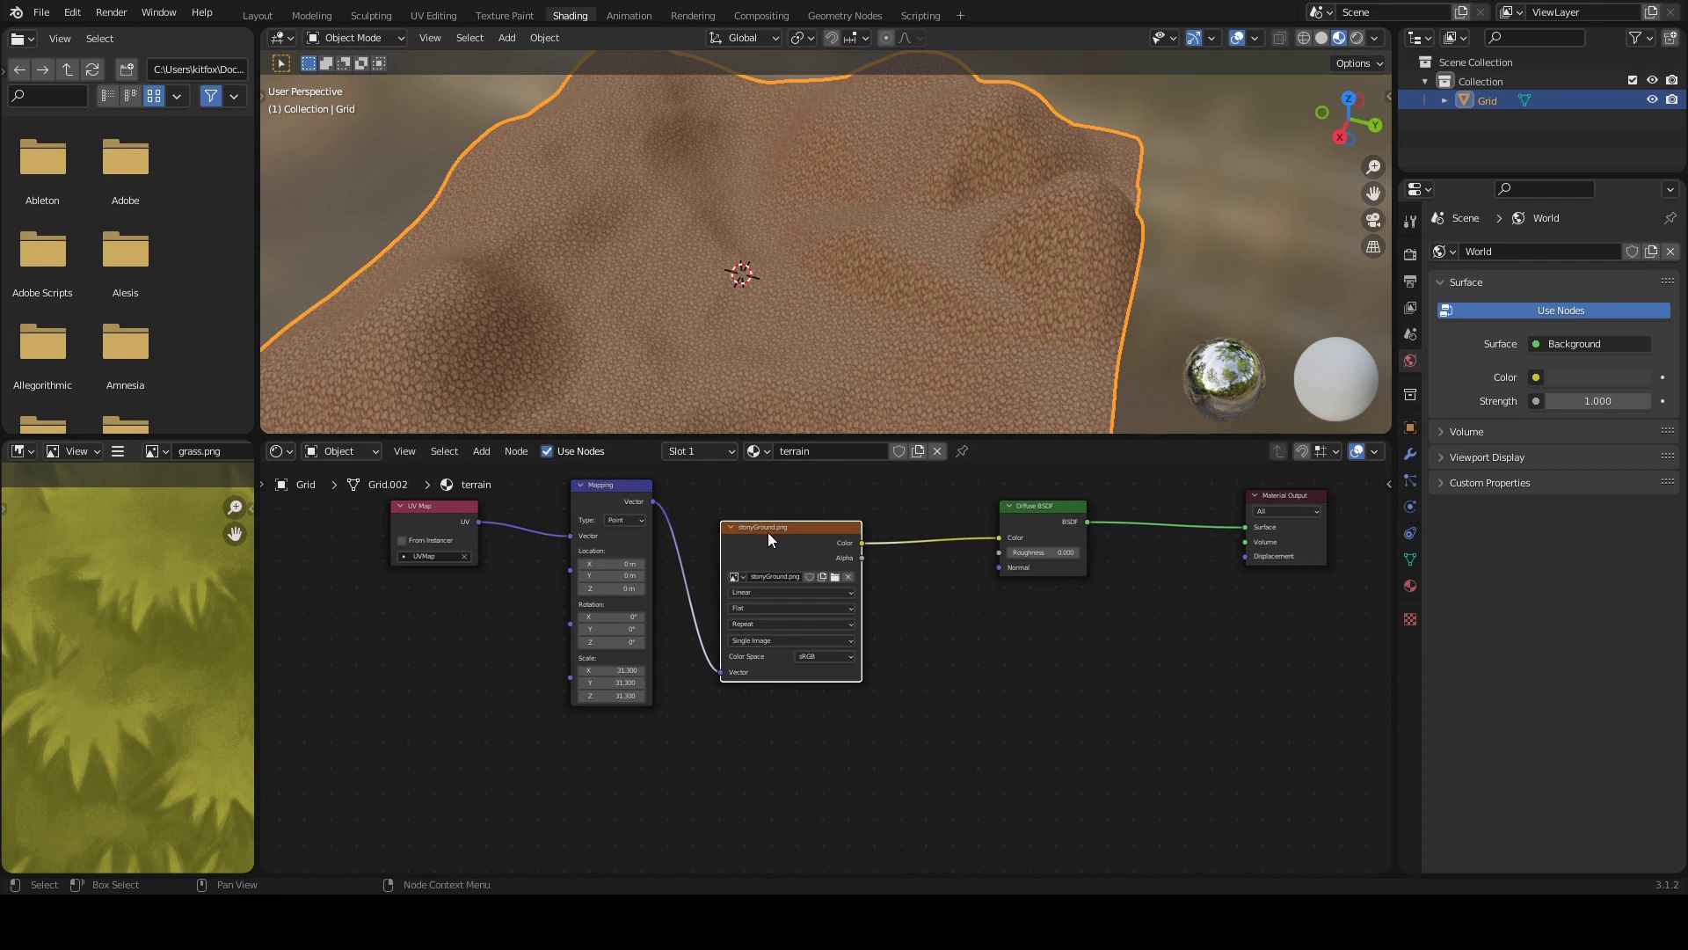
key(shift+d)
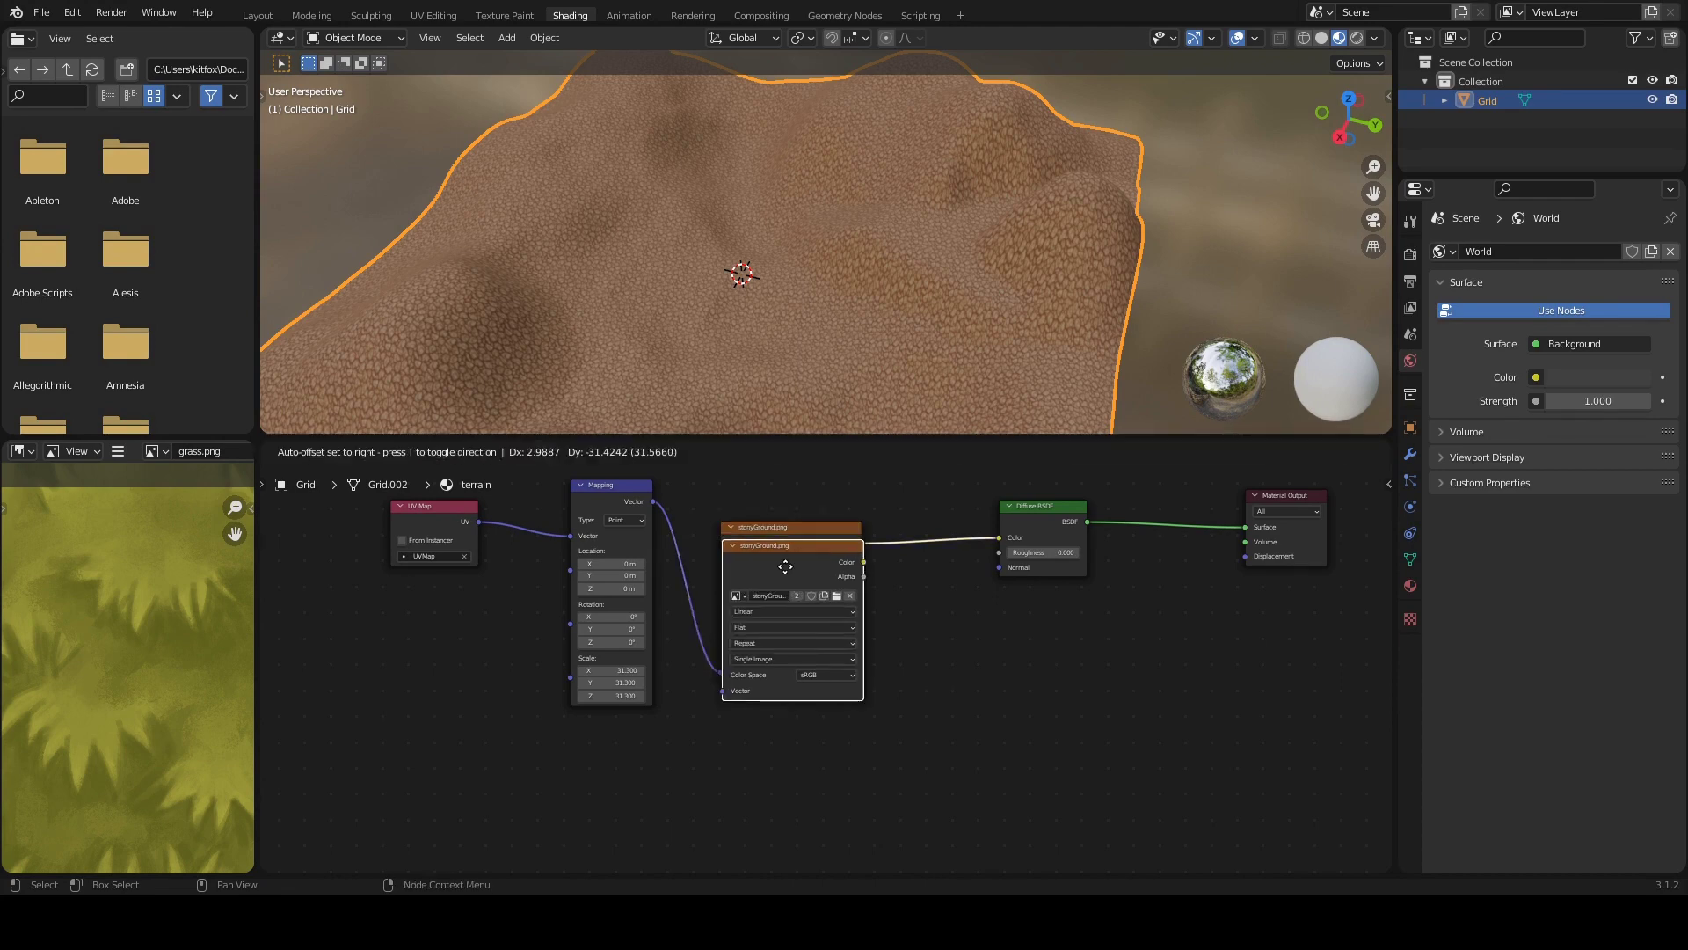
click(768, 715)
middle_drag(768, 712, 704, 599)
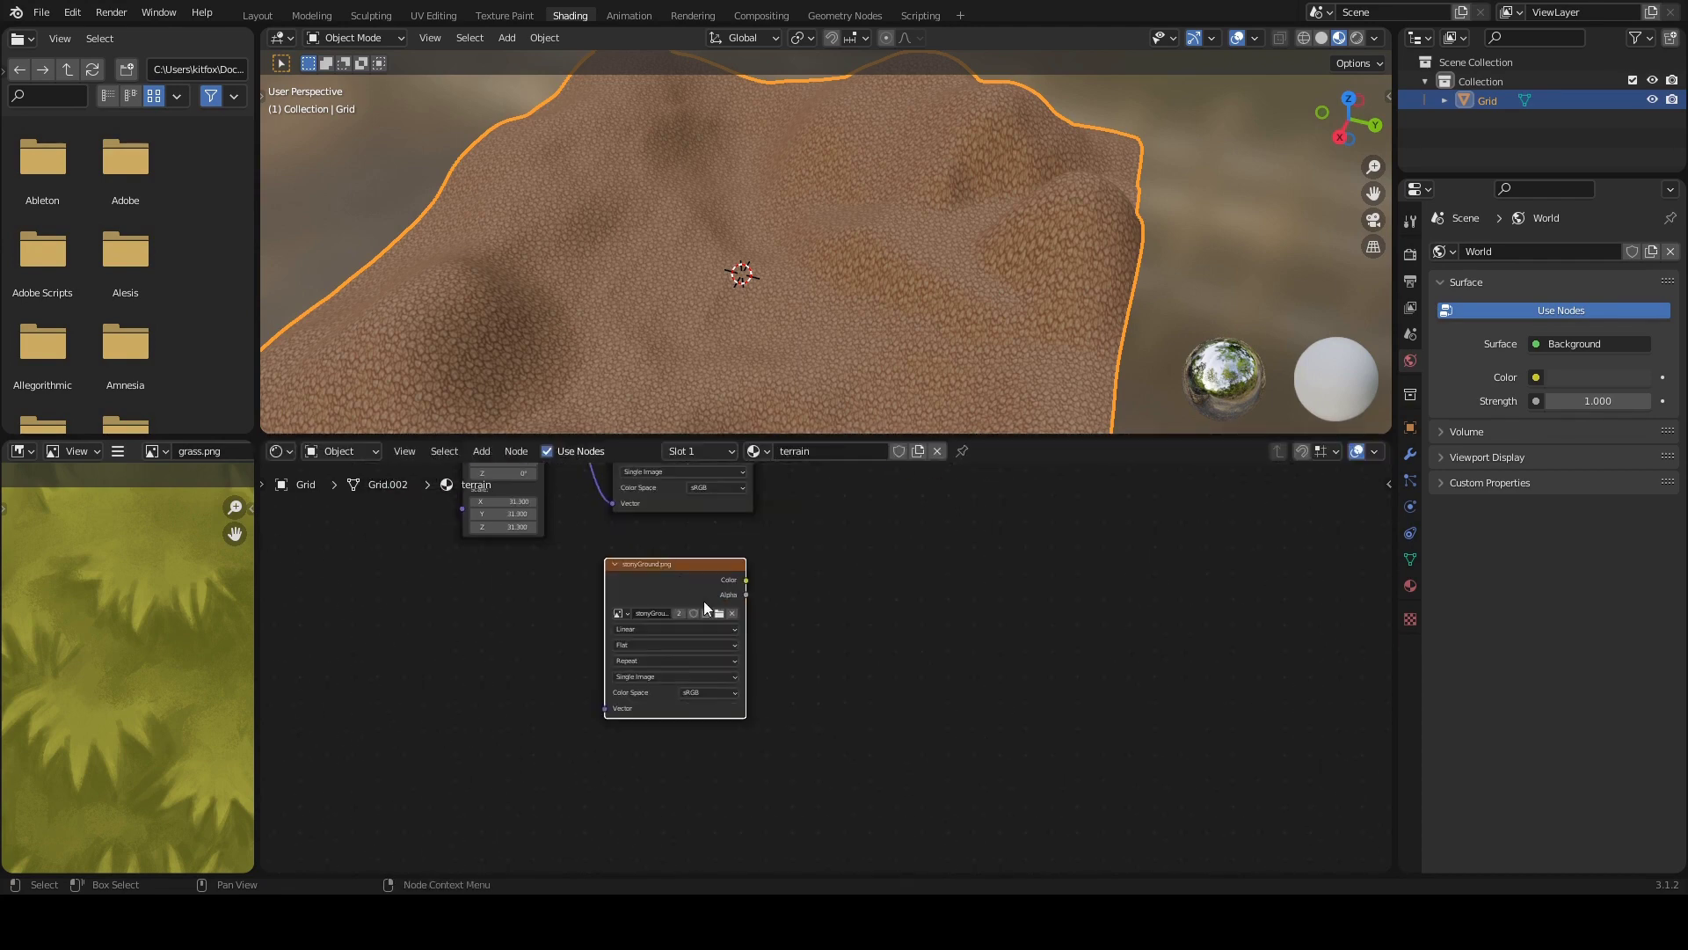
drag(693, 566, 722, 605)
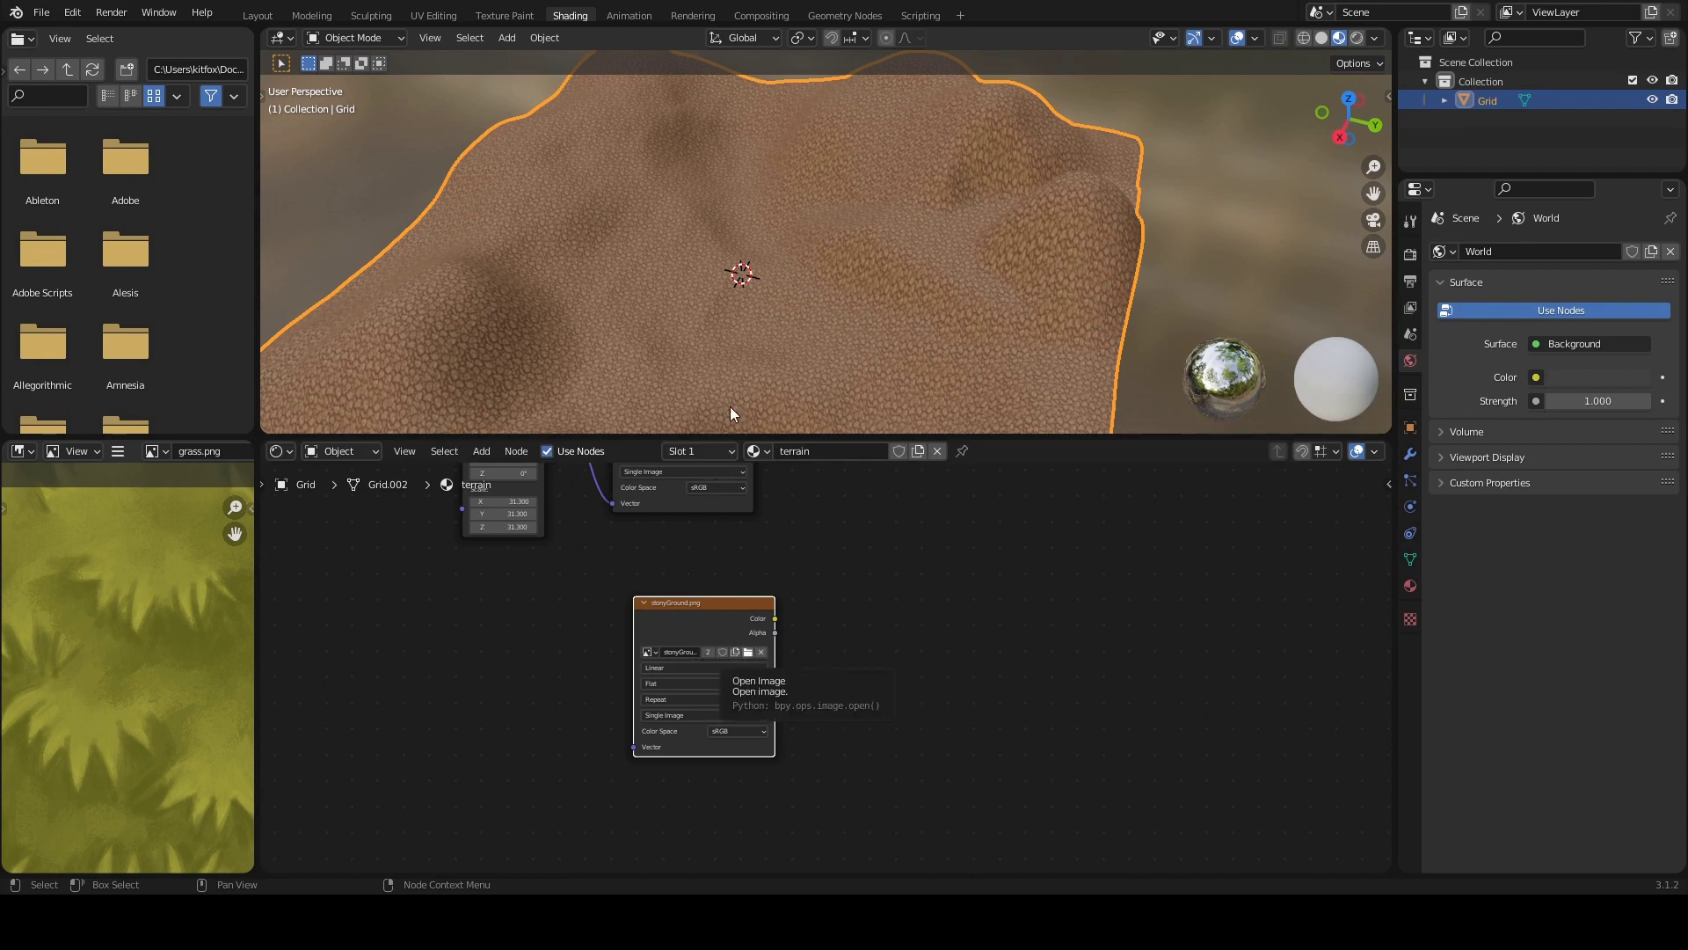
double_click(801, 263)
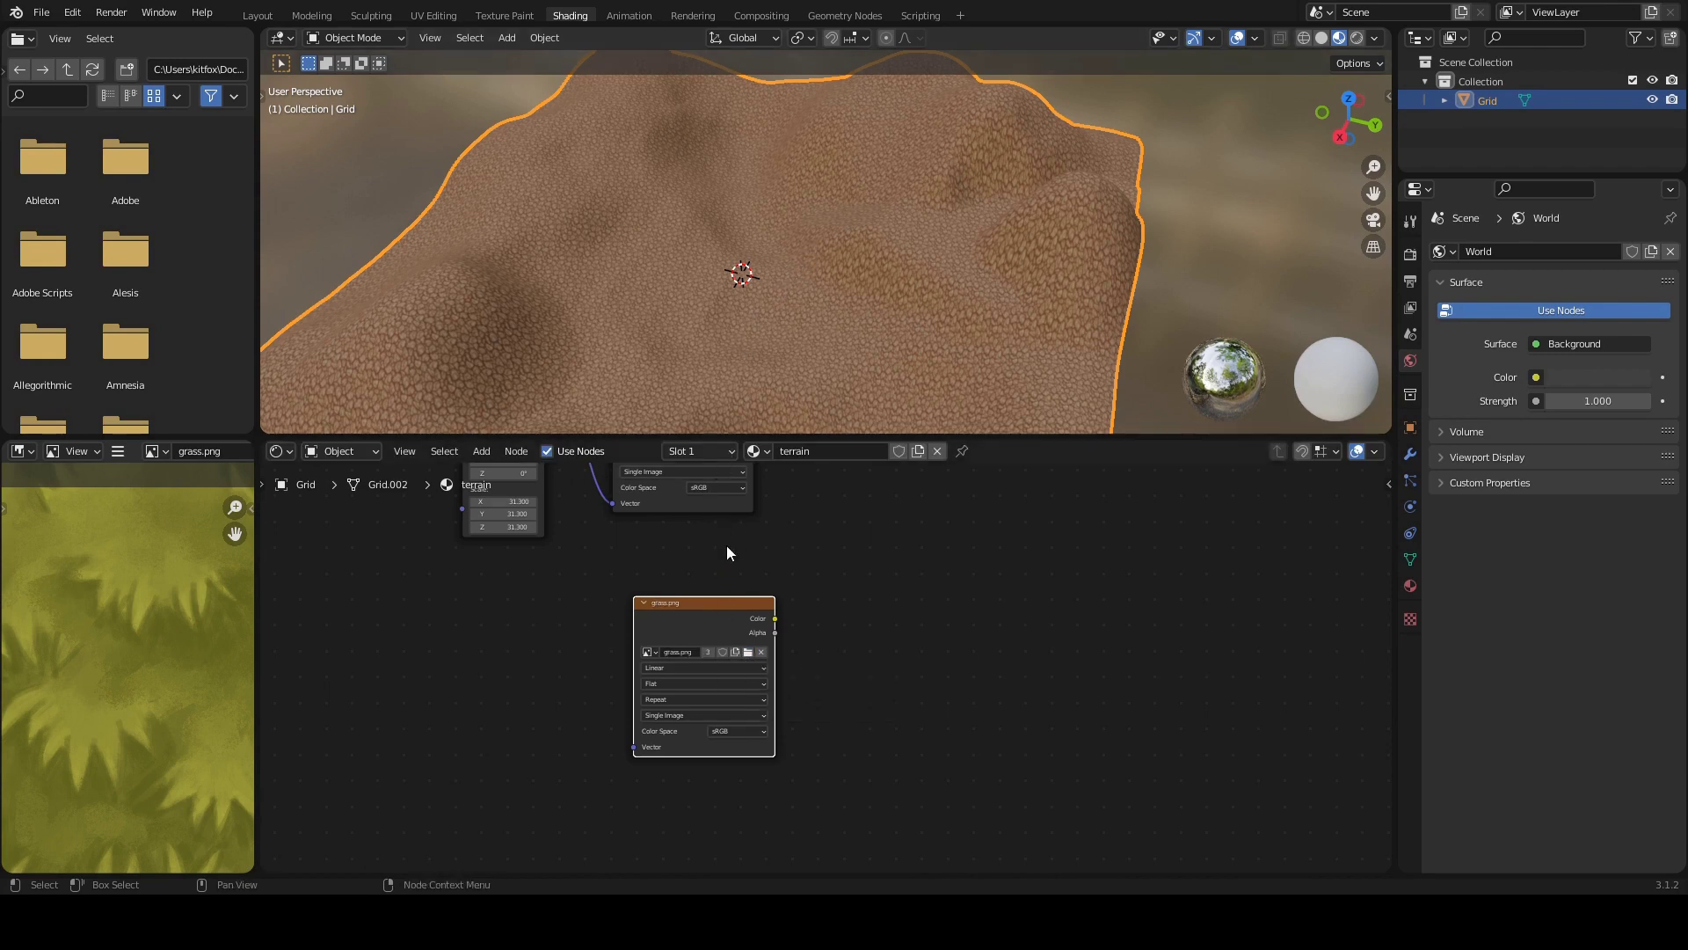
Step: Enlarge the node editor by shrinking the 3D viewport above it
scroll(790, 515, down, 1)
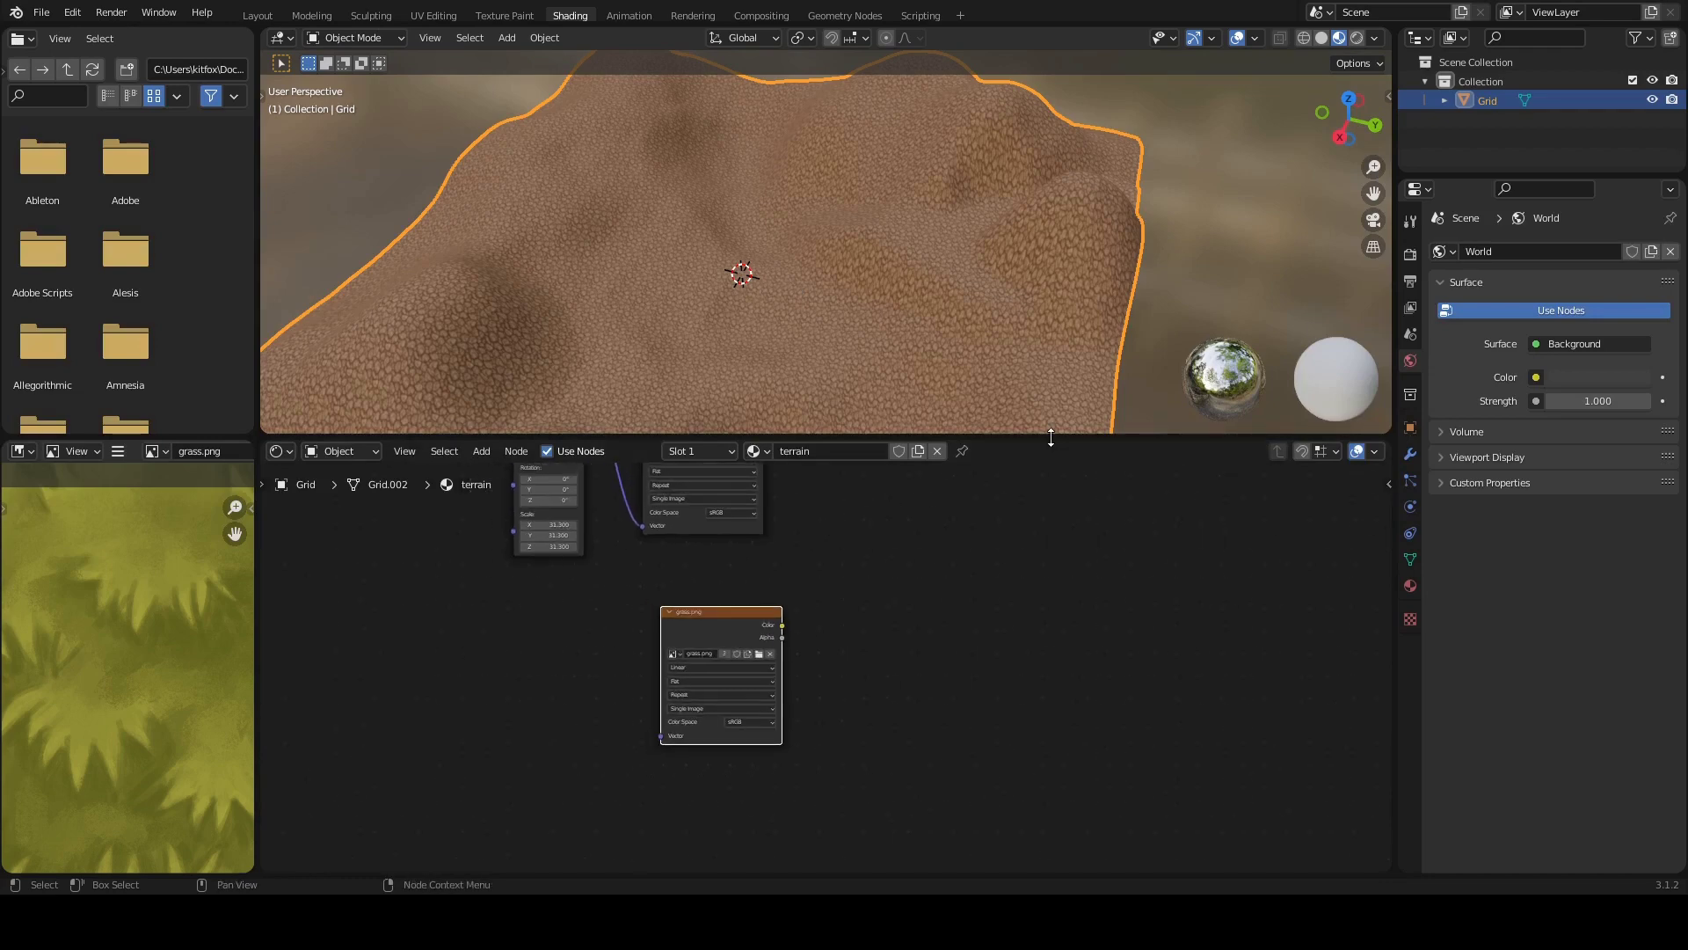
drag(1050, 437, 1042, 284)
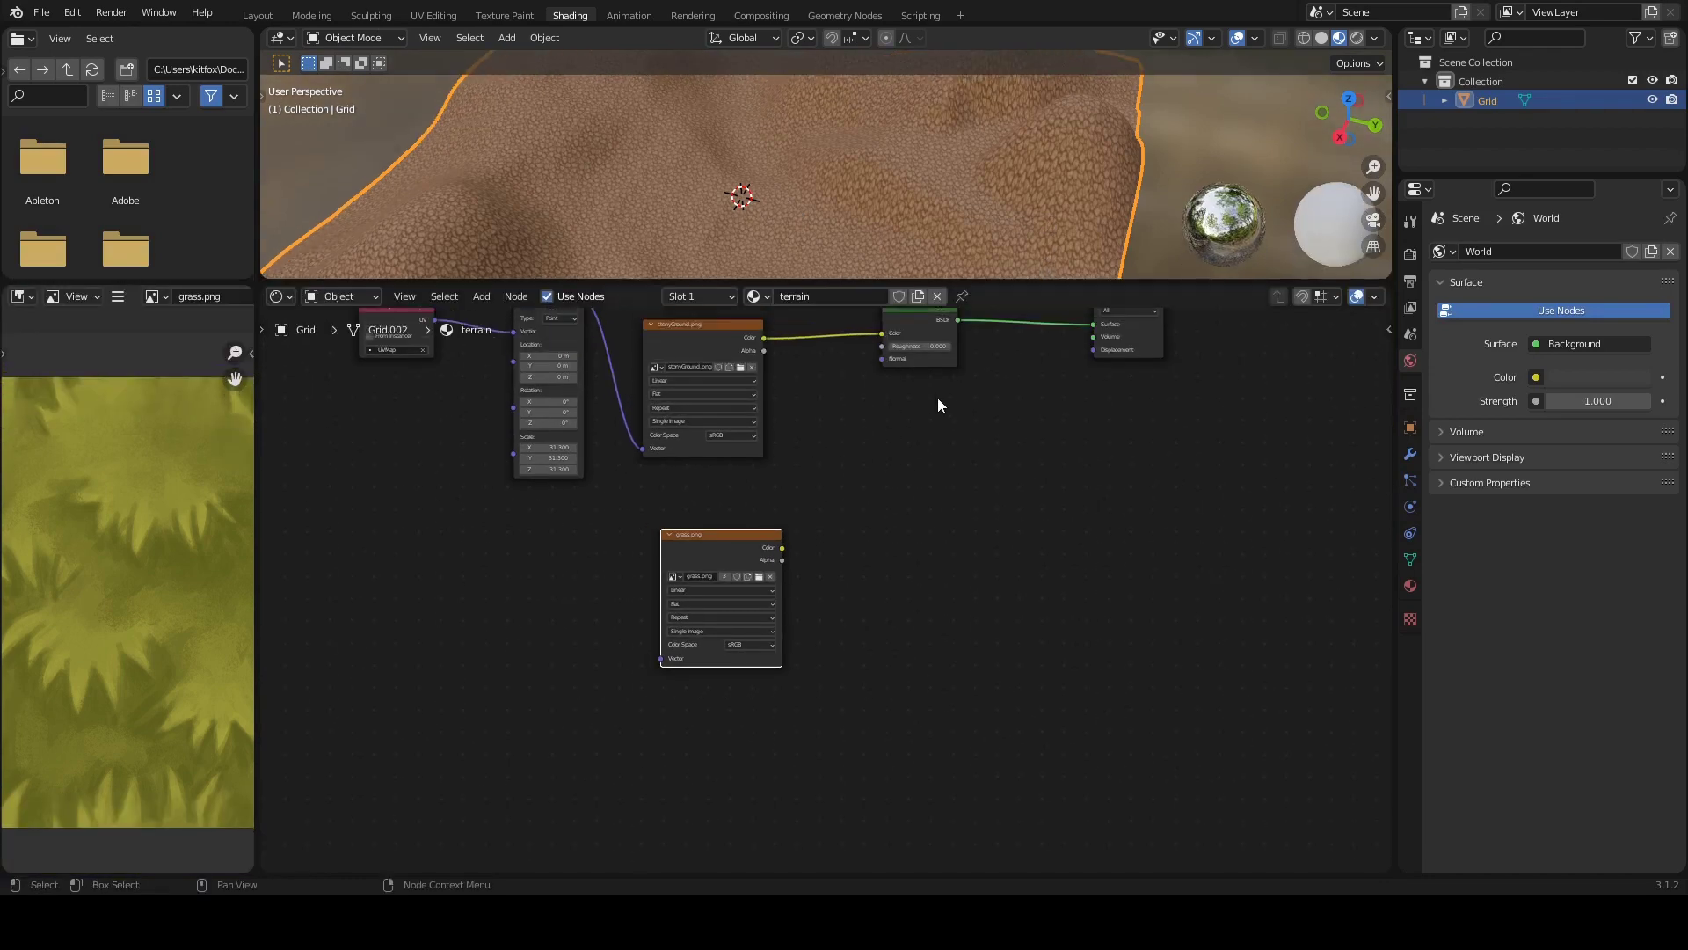
middle_drag(882, 449, 870, 558)
Step: Duplicate the Diffuse BSDF node below the original and connect the grass.png colour output to the copy's Color input
click(906, 418)
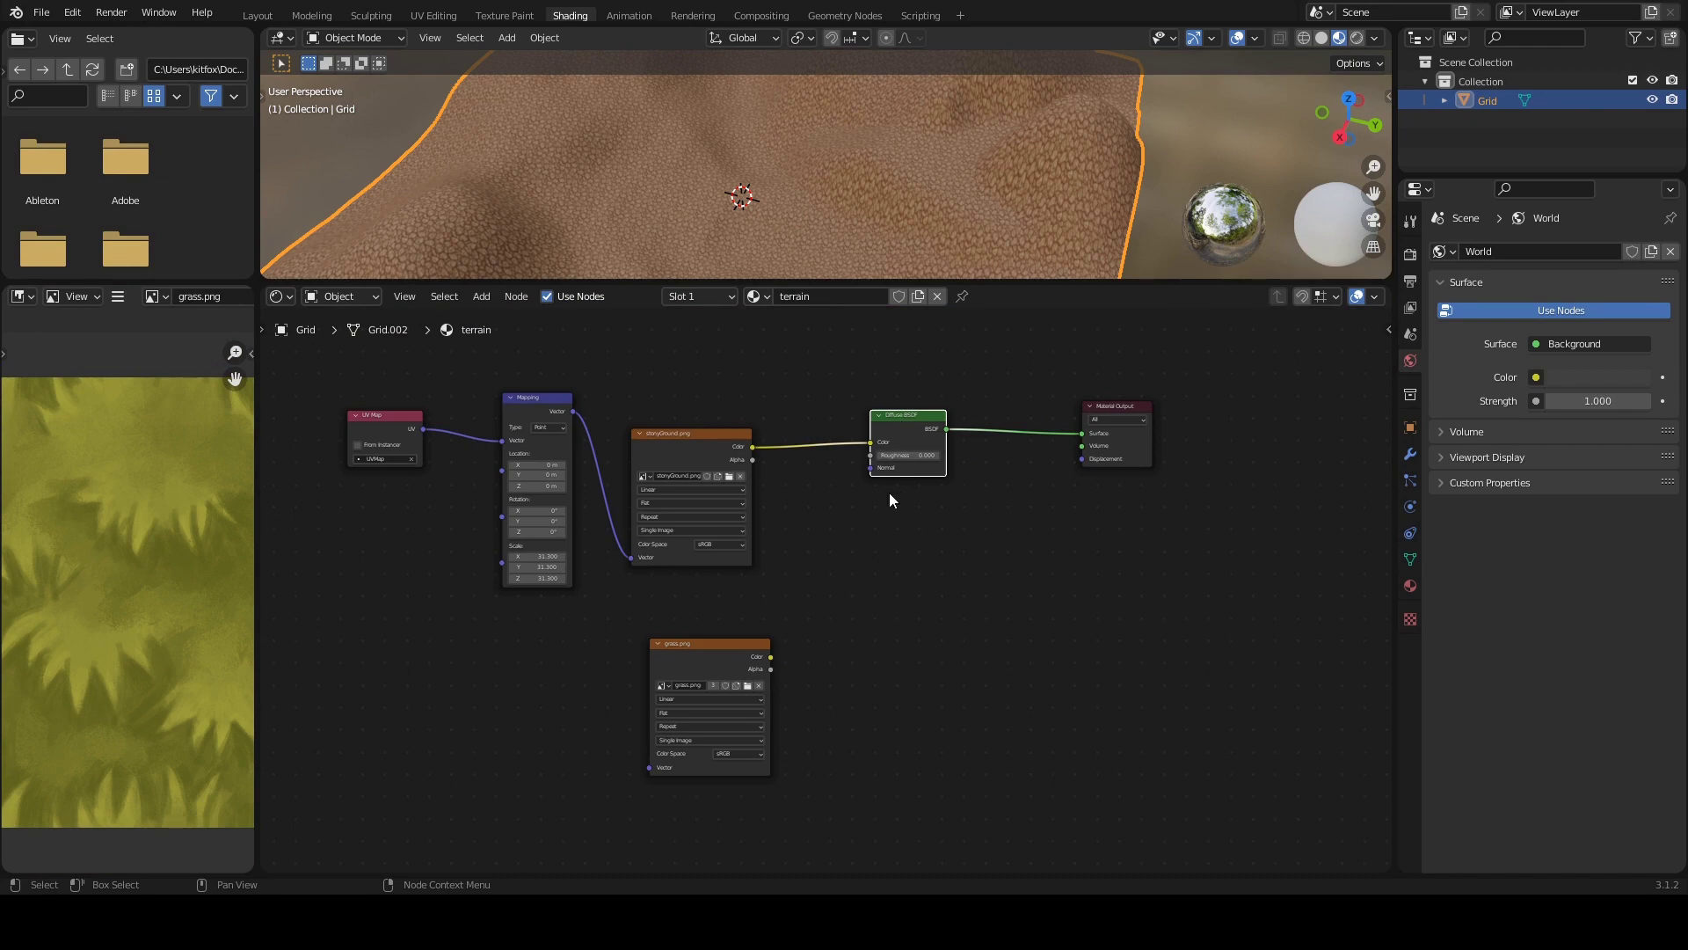
key(shift+d)
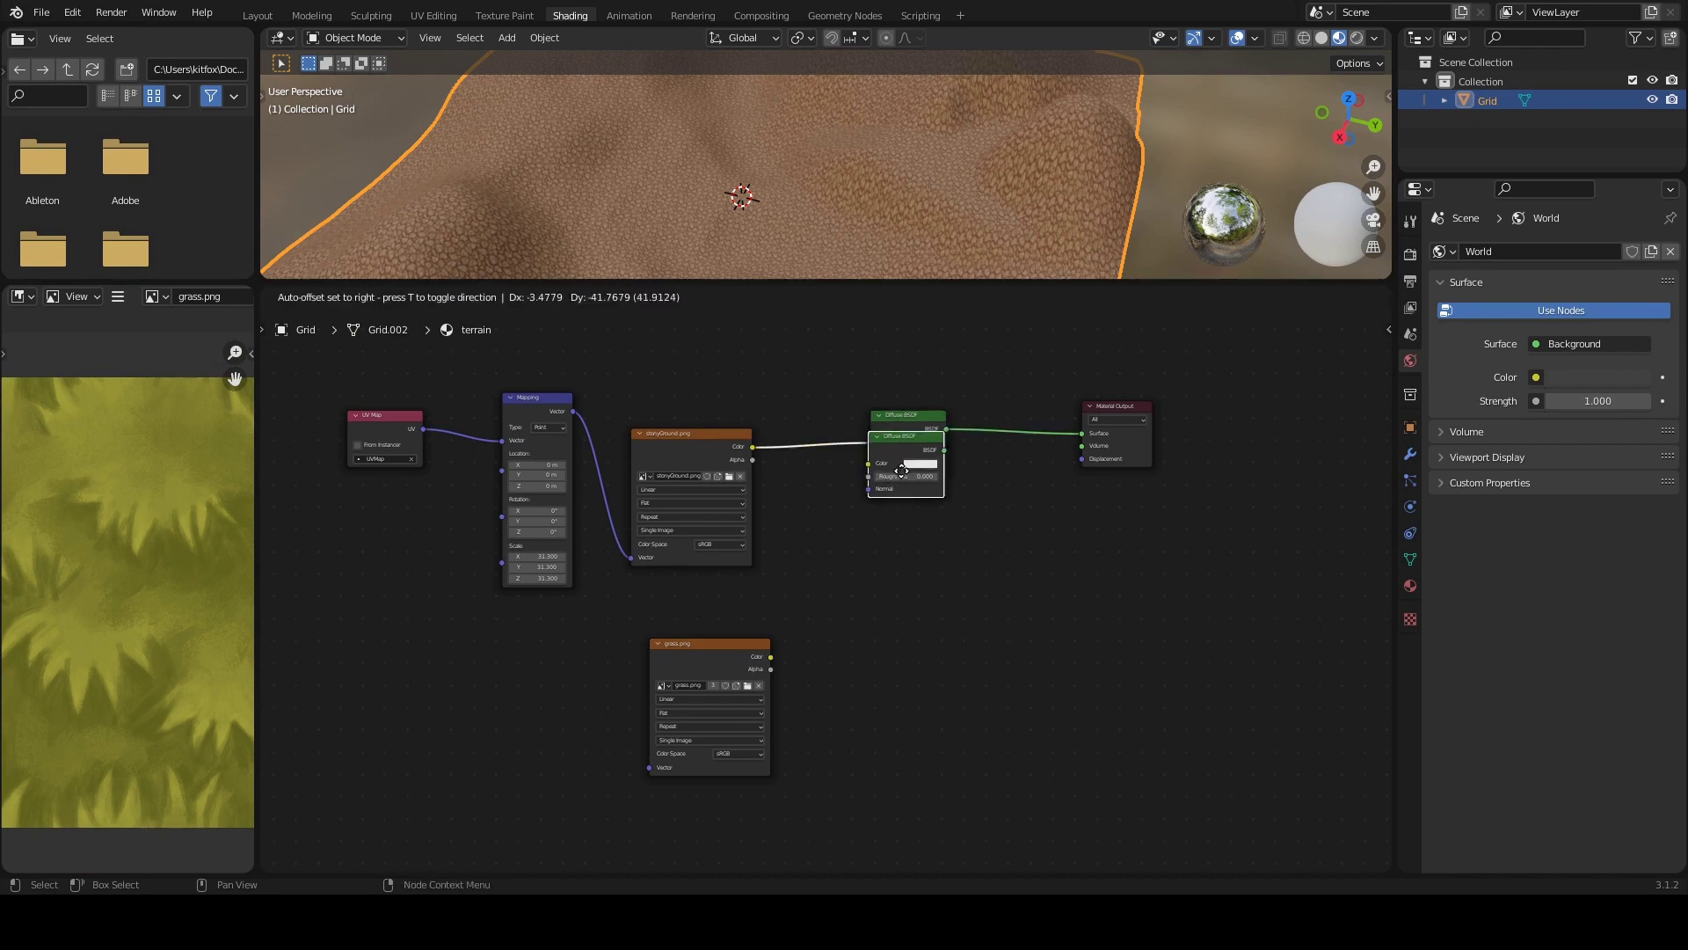
click(897, 615)
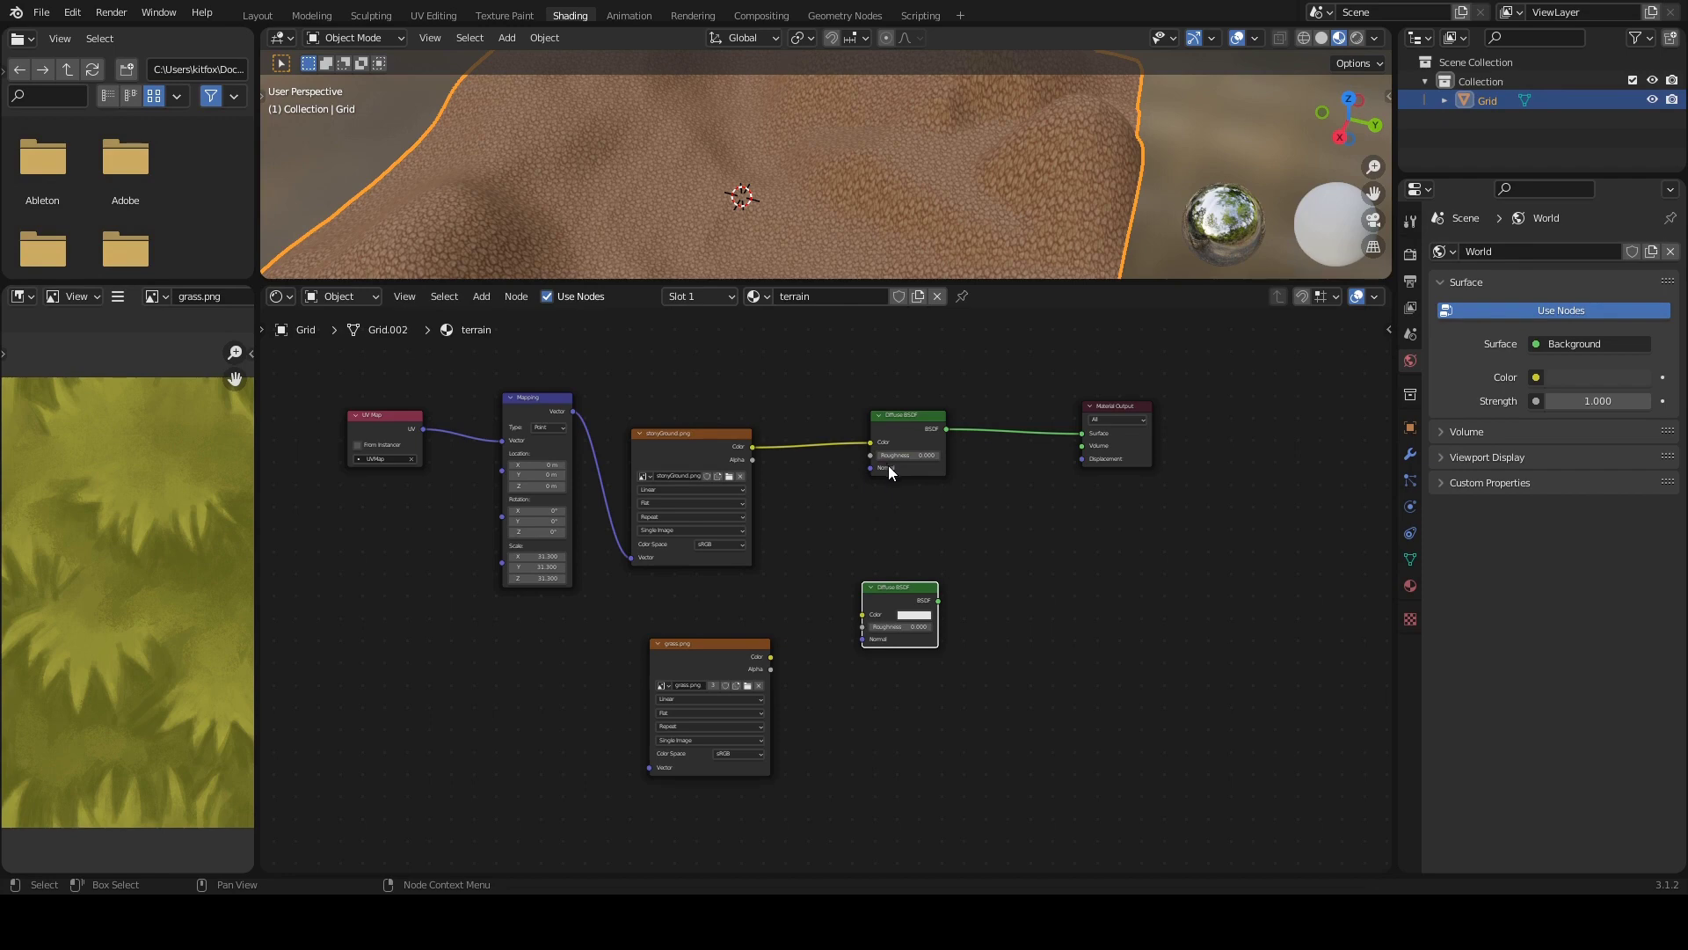
drag(778, 655, 862, 614)
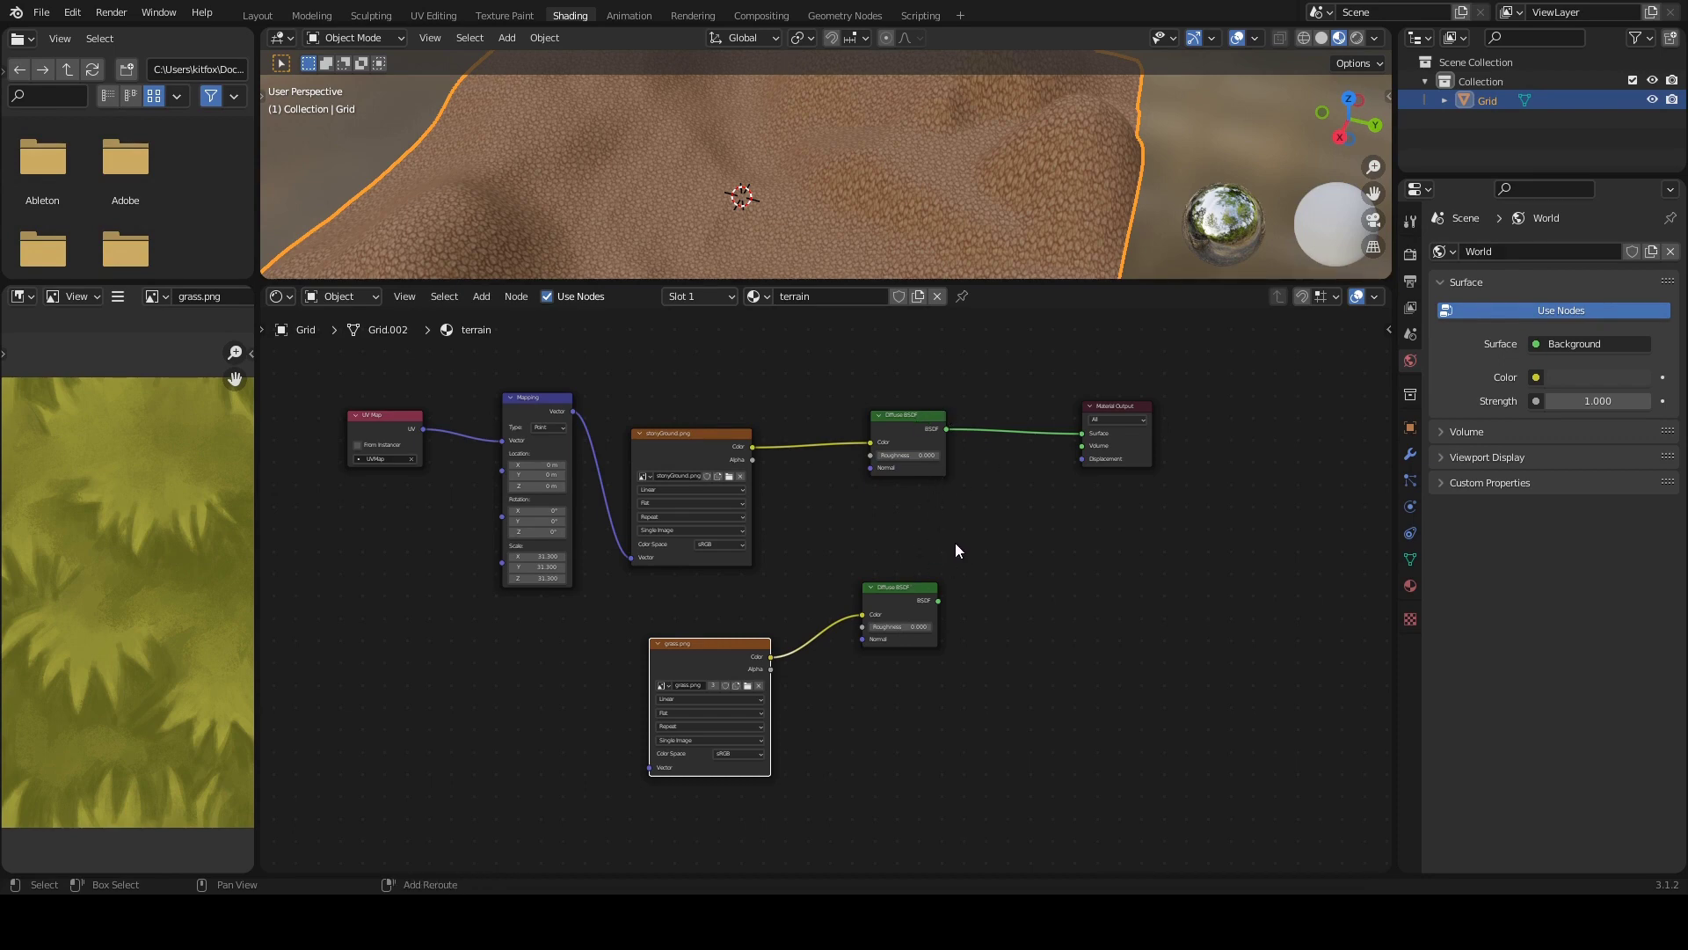
Step: Add a Mix Shader node between the two Diffuse BSDF nodes and the Material Output, leaving it unconnected
key(shift+a)
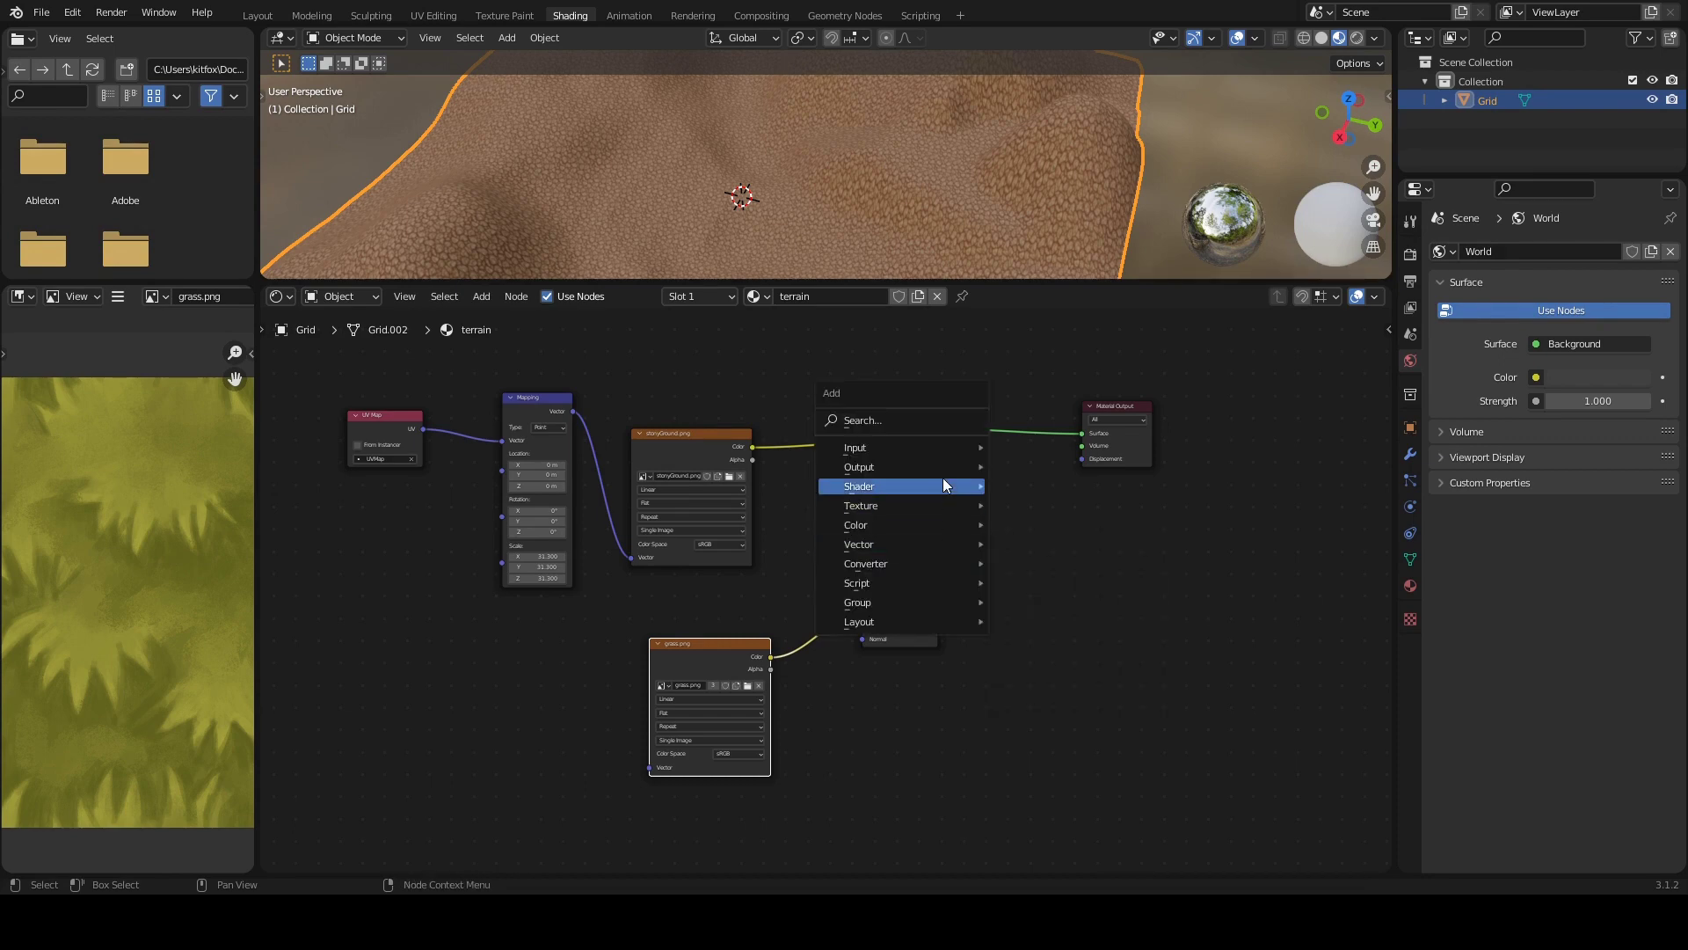
mouse_move(942, 482)
mouse_move(947, 443)
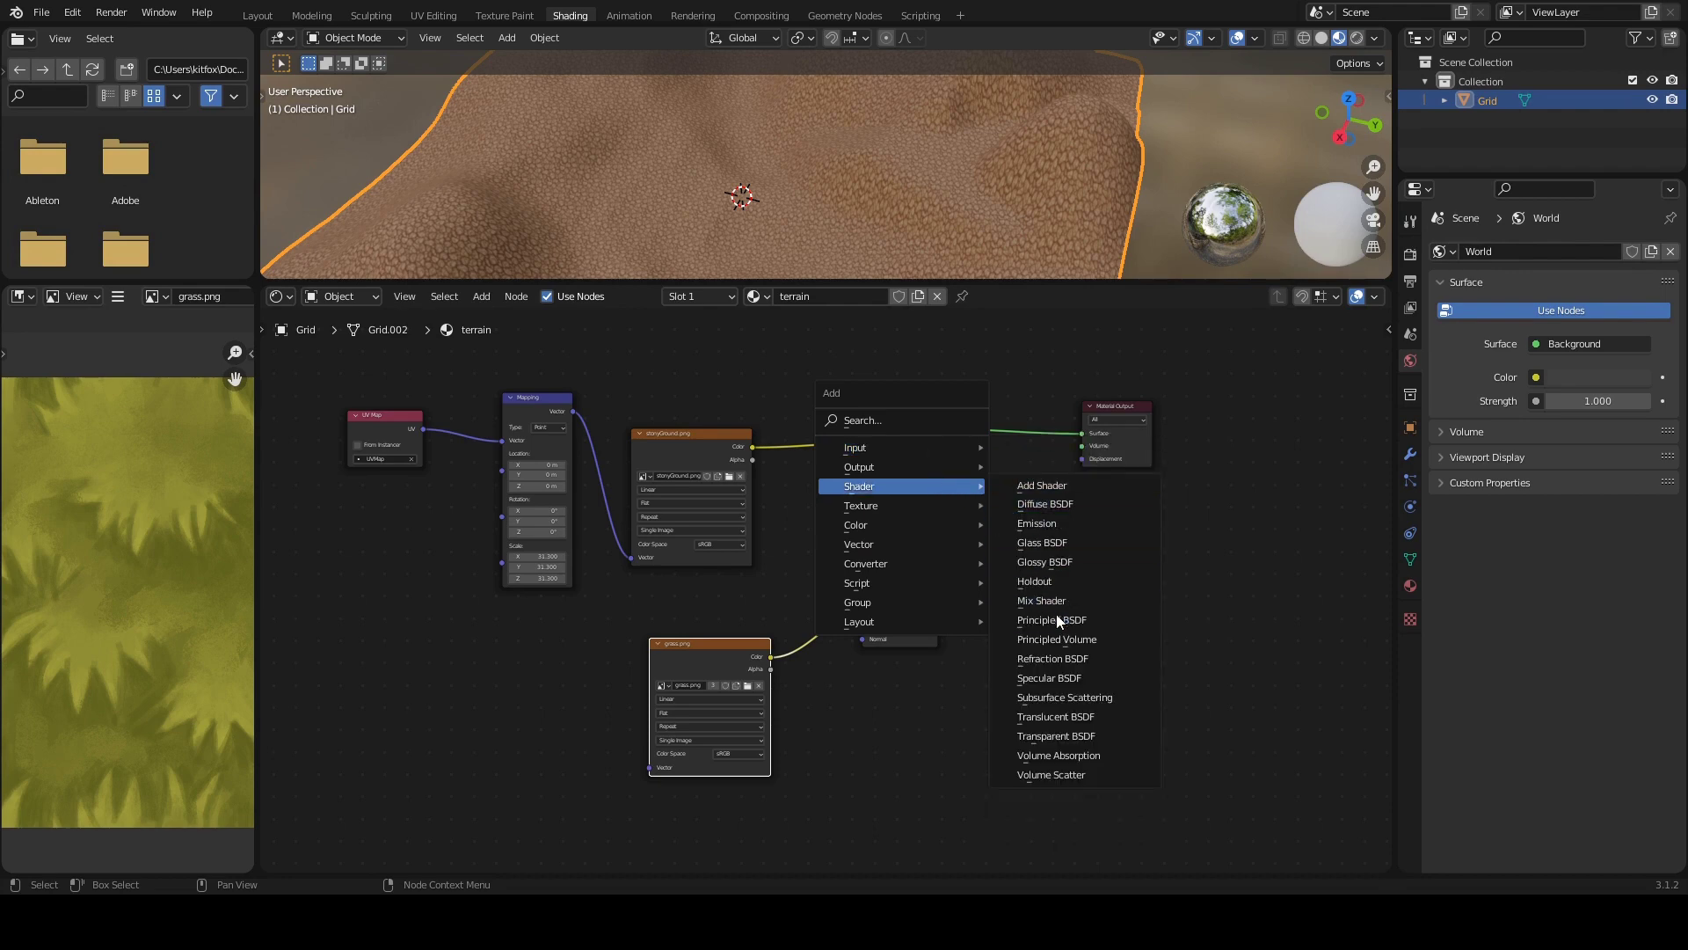
click(1041, 601)
click(1022, 535)
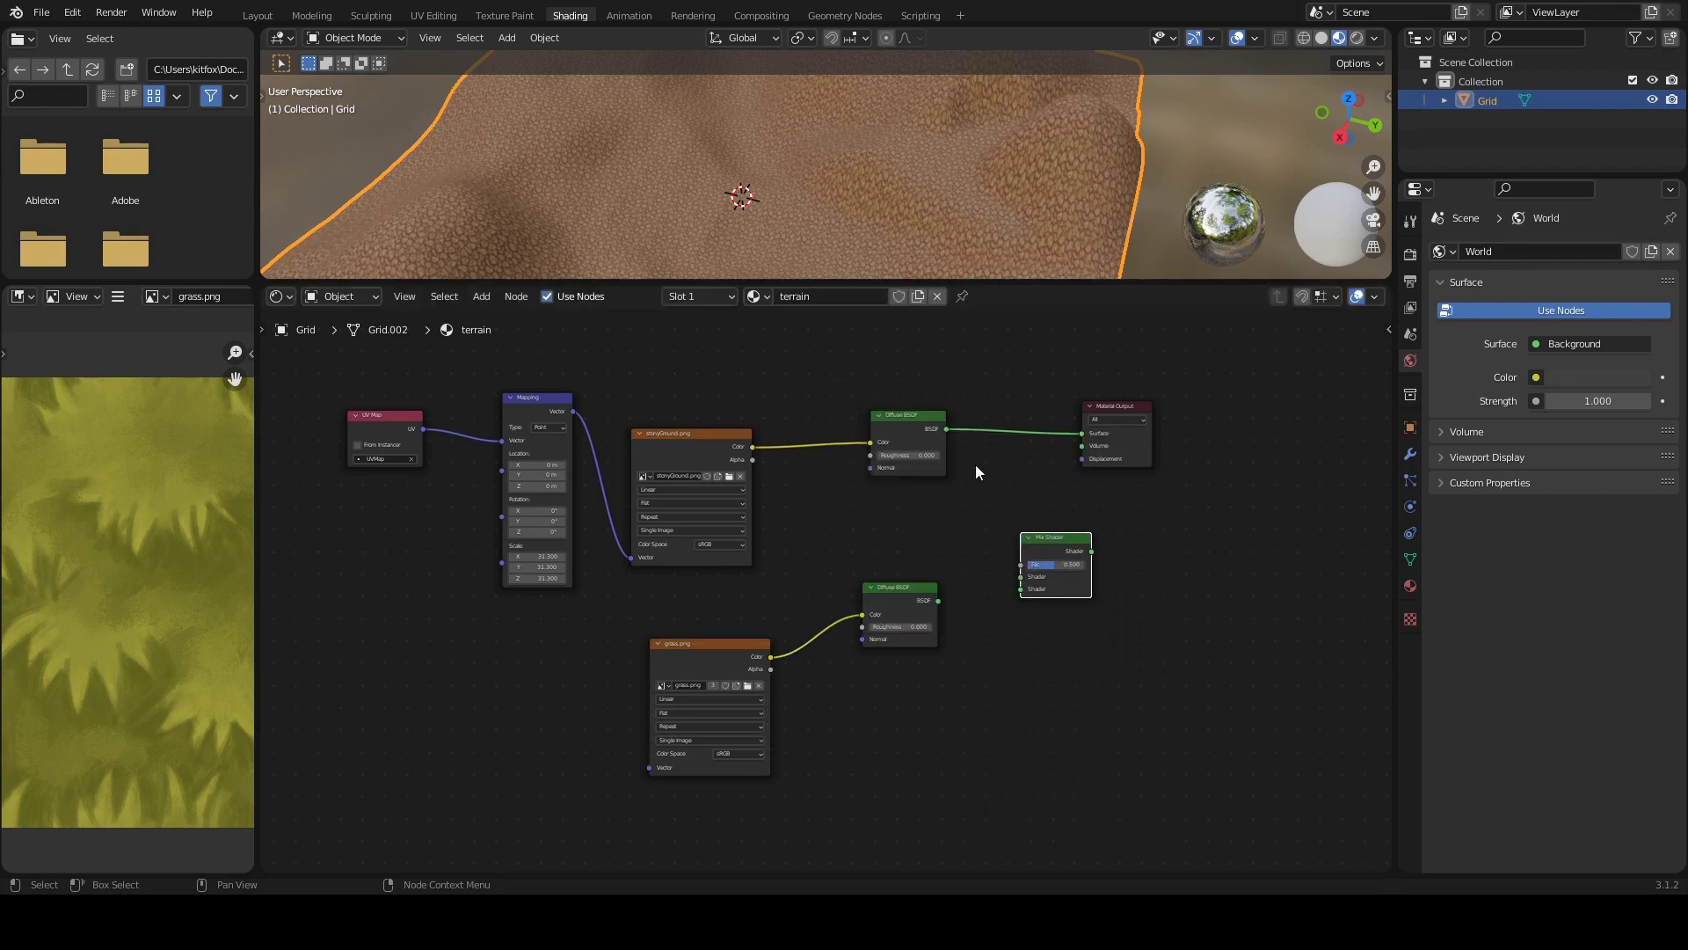
Step: Connect both Diffuse BSDF outputs to the Mix Shader's Shader inputs, move the Material Output aside, and feed the mix into its Surface input
drag(946, 428, 981, 458)
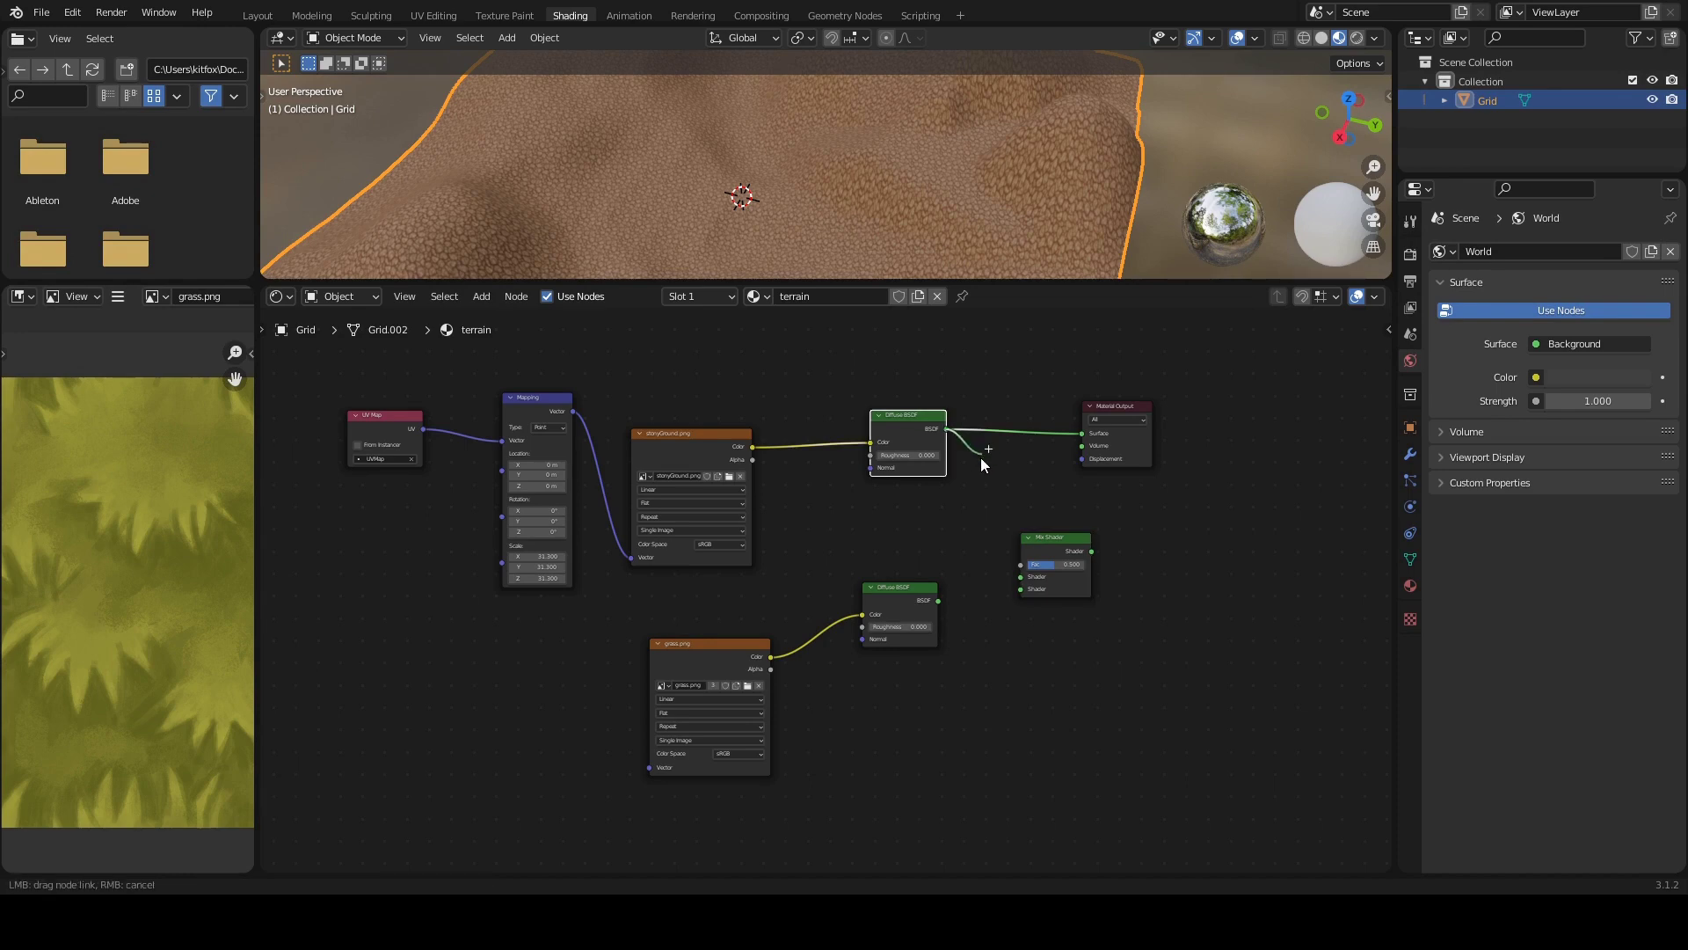
drag(953, 536, 1020, 589)
drag(1121, 410, 1191, 413)
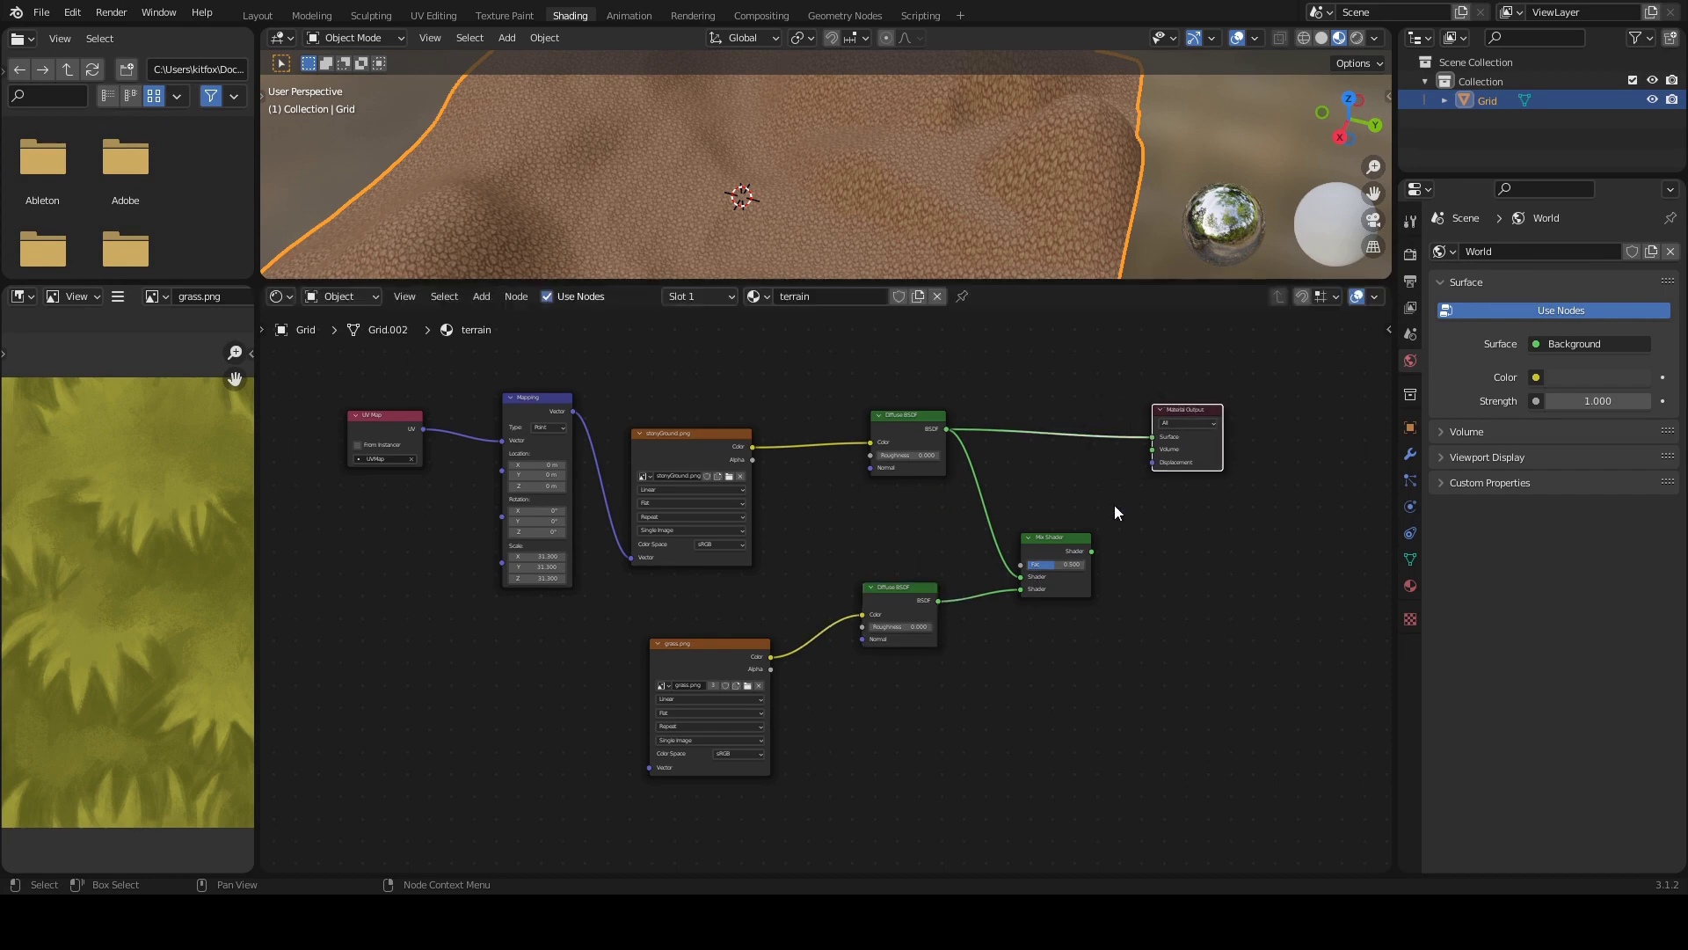
drag(1091, 551, 1152, 438)
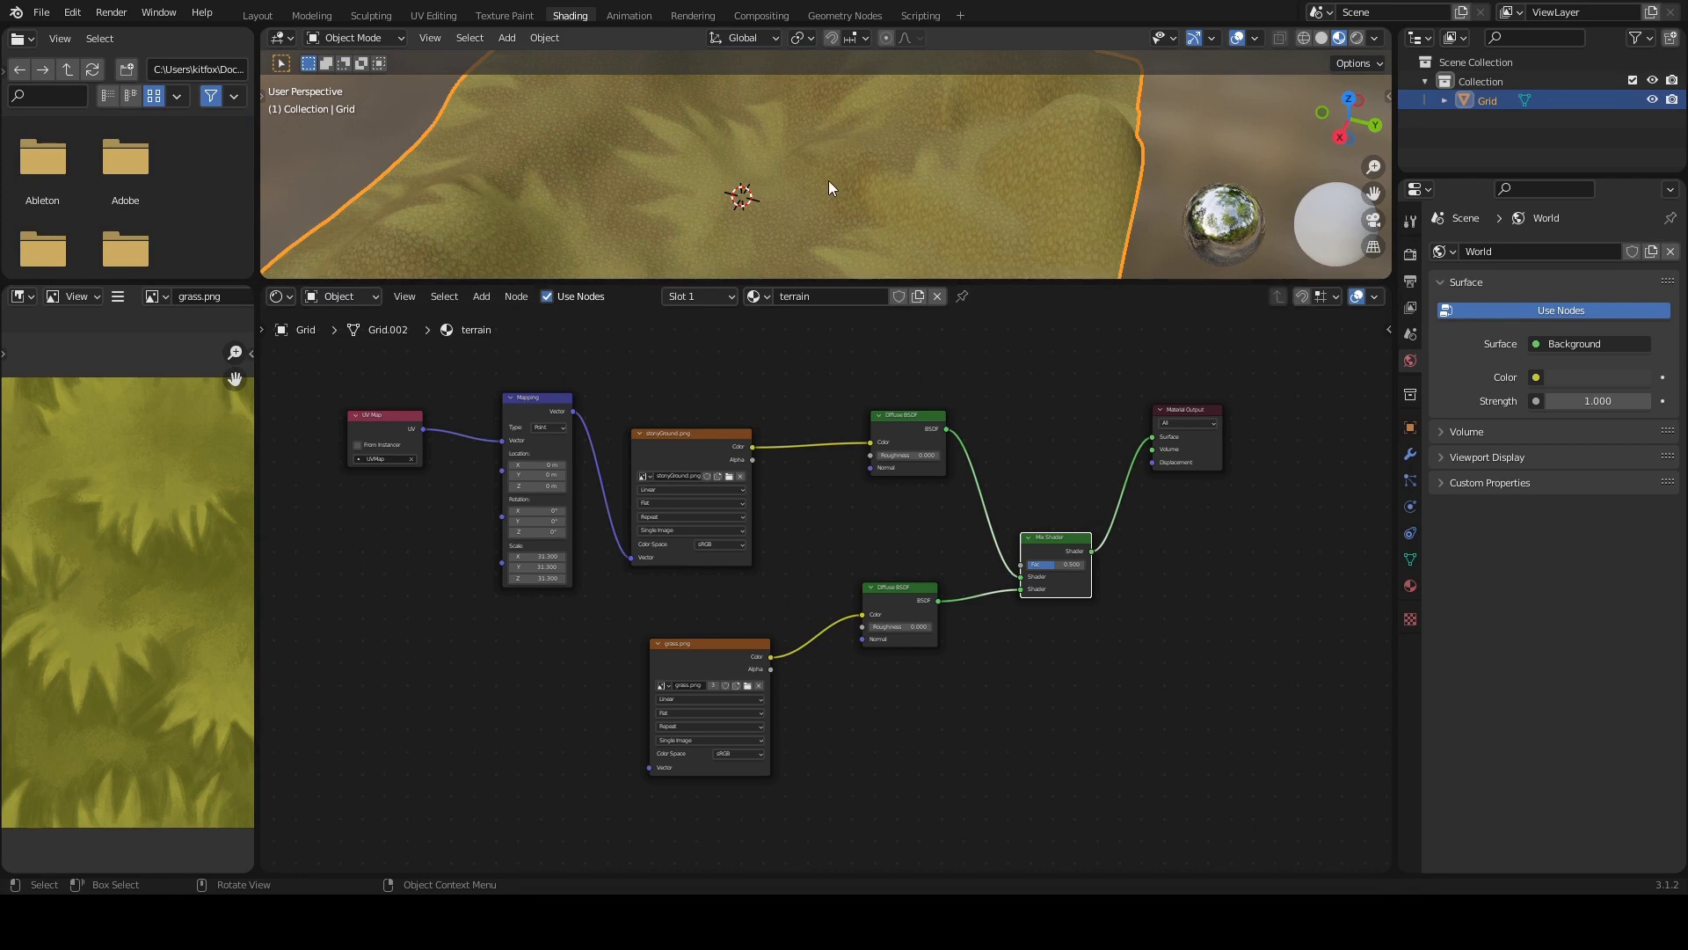
Step: Enlarge the 3D viewport by shrinking the node editor below it, keeping the terrain surface in view
middle_drag(699, 188, 759, 191)
scroll(888, 169, down, 2)
scroll(779, 170, up, 5)
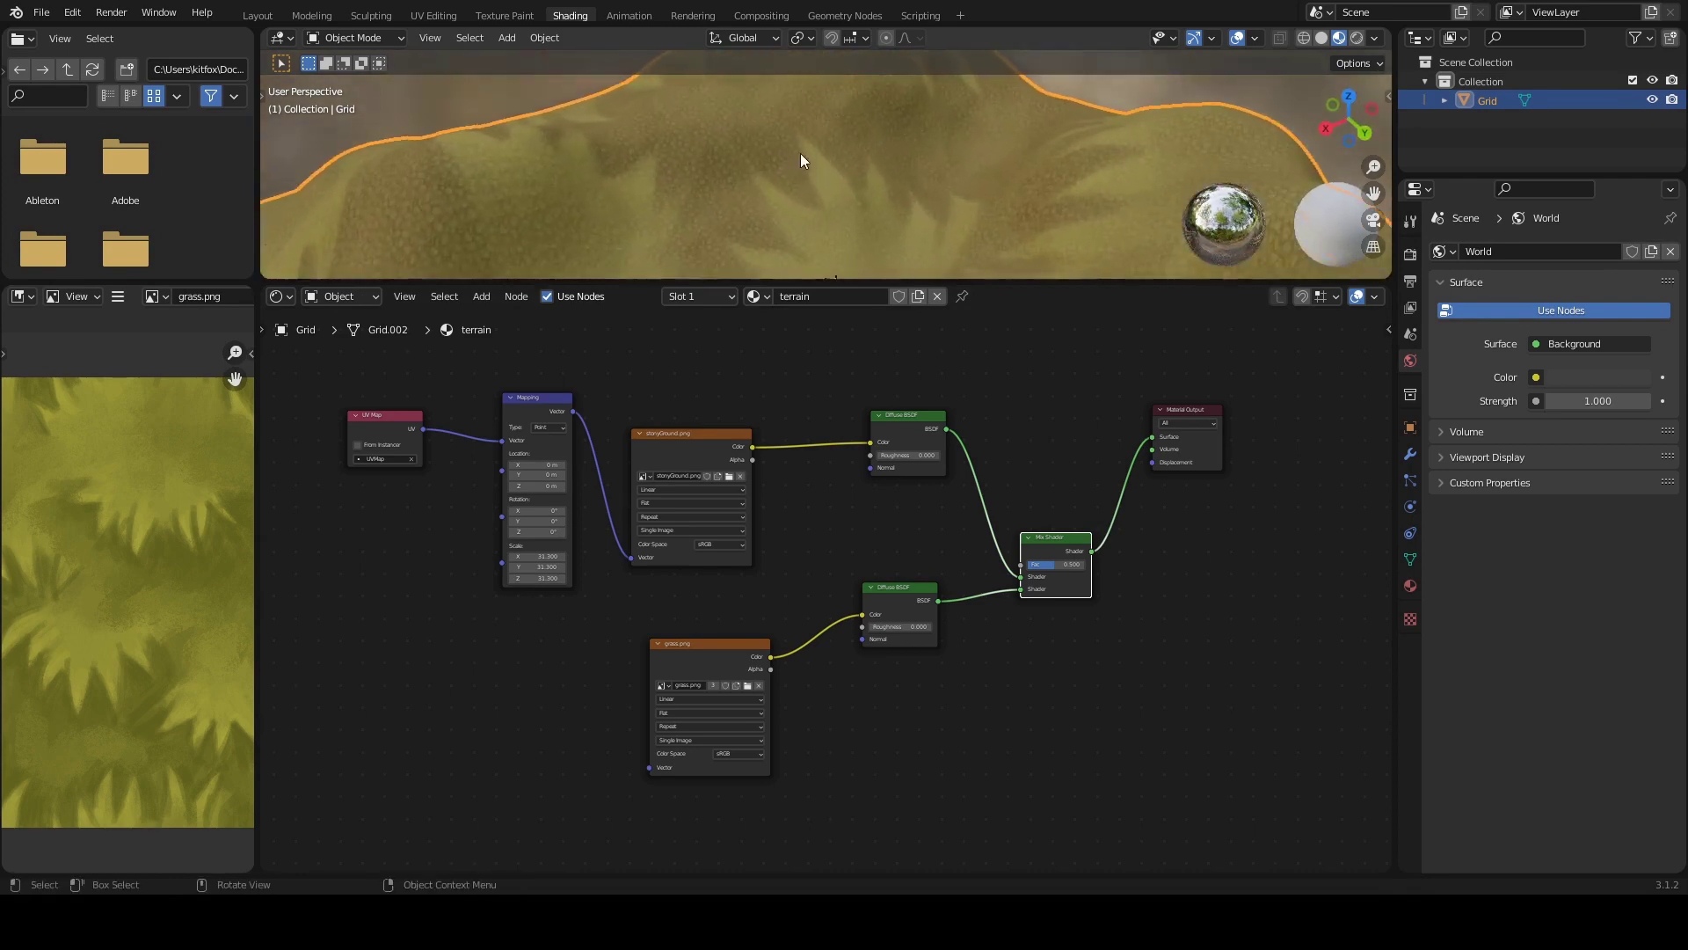
drag(1026, 286, 932, 438)
middle_drag(822, 301, 806, 262)
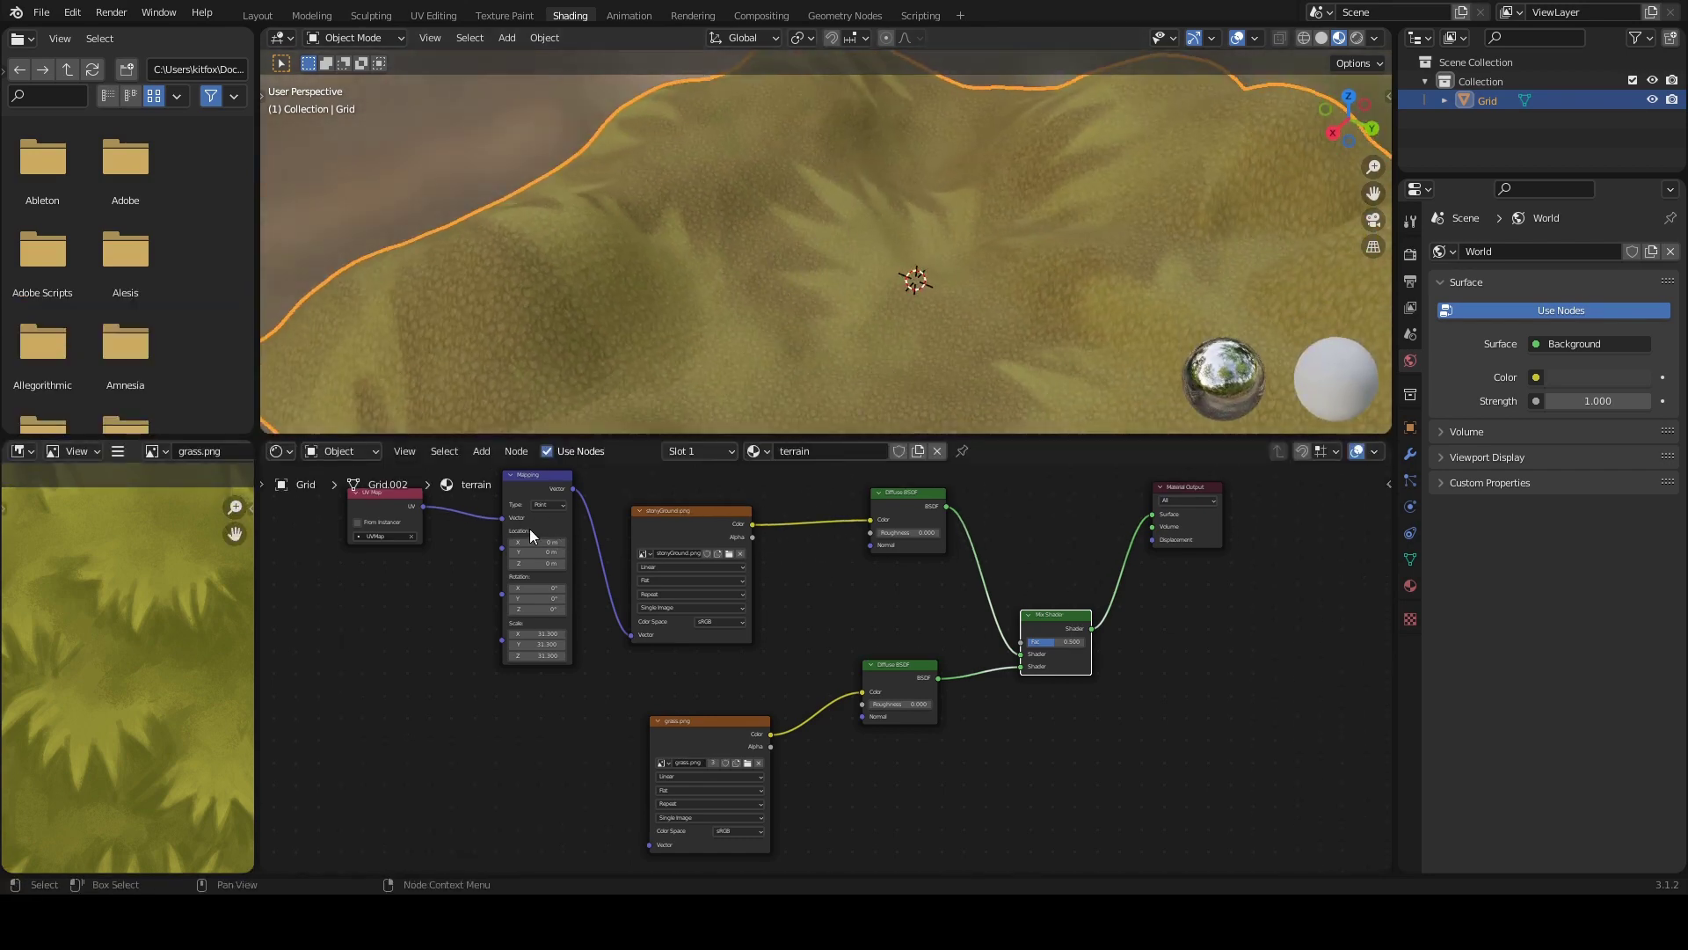
Step: Connect the Mapping node's Vector output to the grass.png texture, tidy the nodes' placement, and inspect the blended texture on the terrain up close
drag(559, 478, 649, 792)
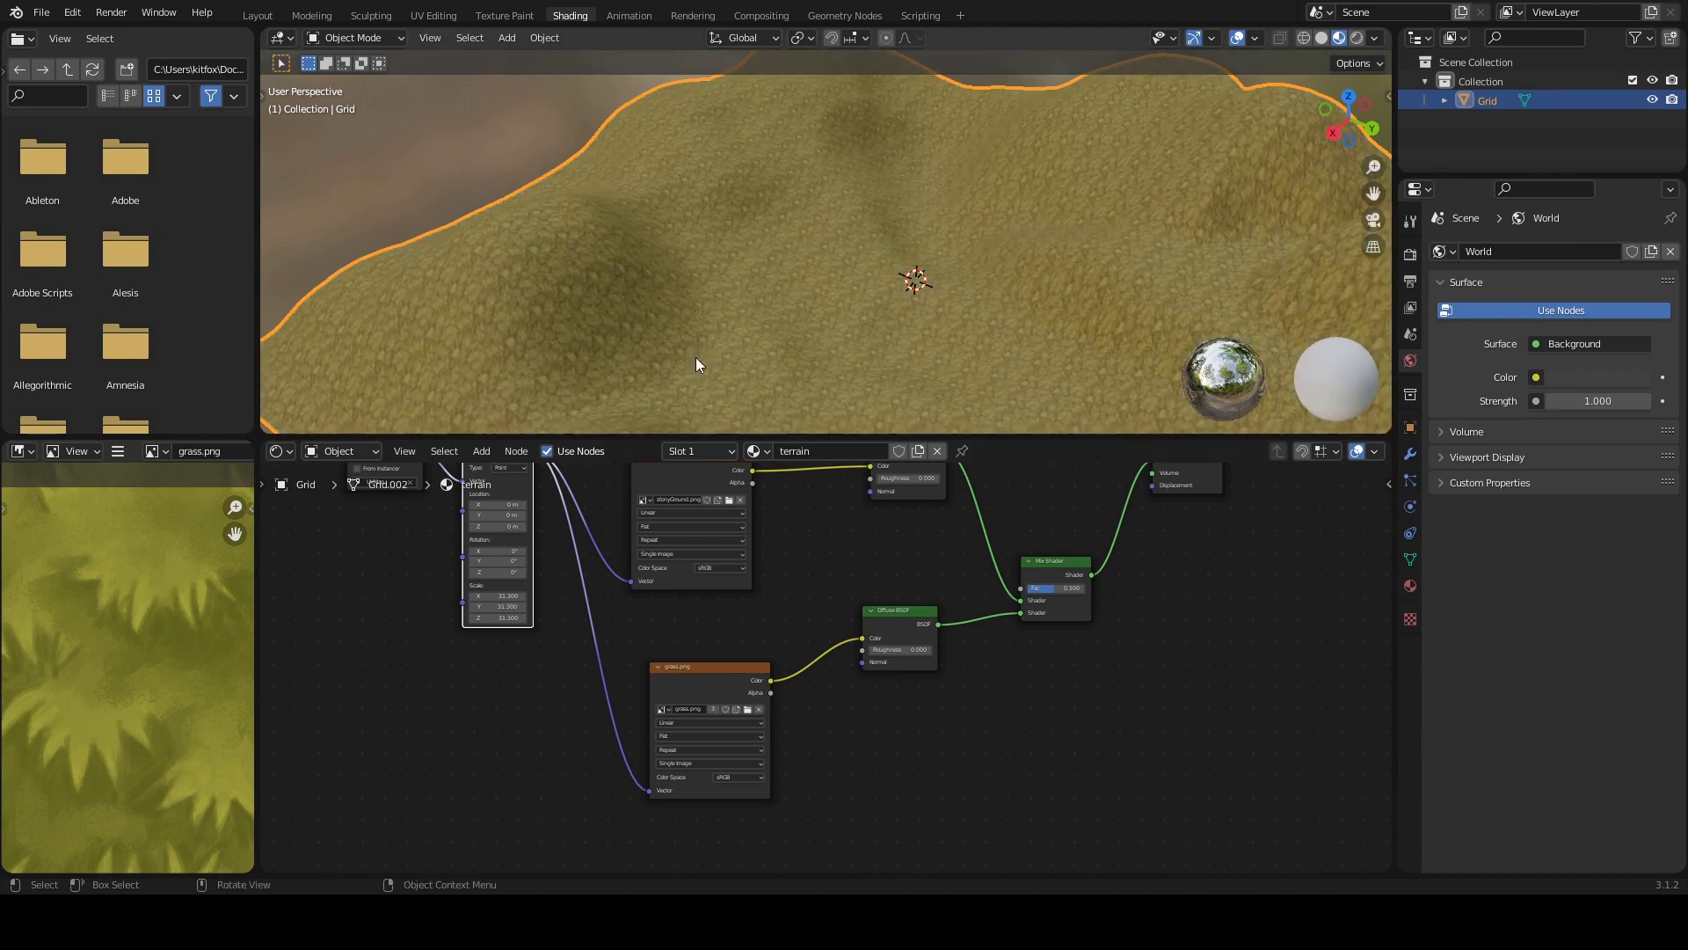
middle_drag(499, 534, 548, 639)
click(420, 541)
shift+click(550, 543)
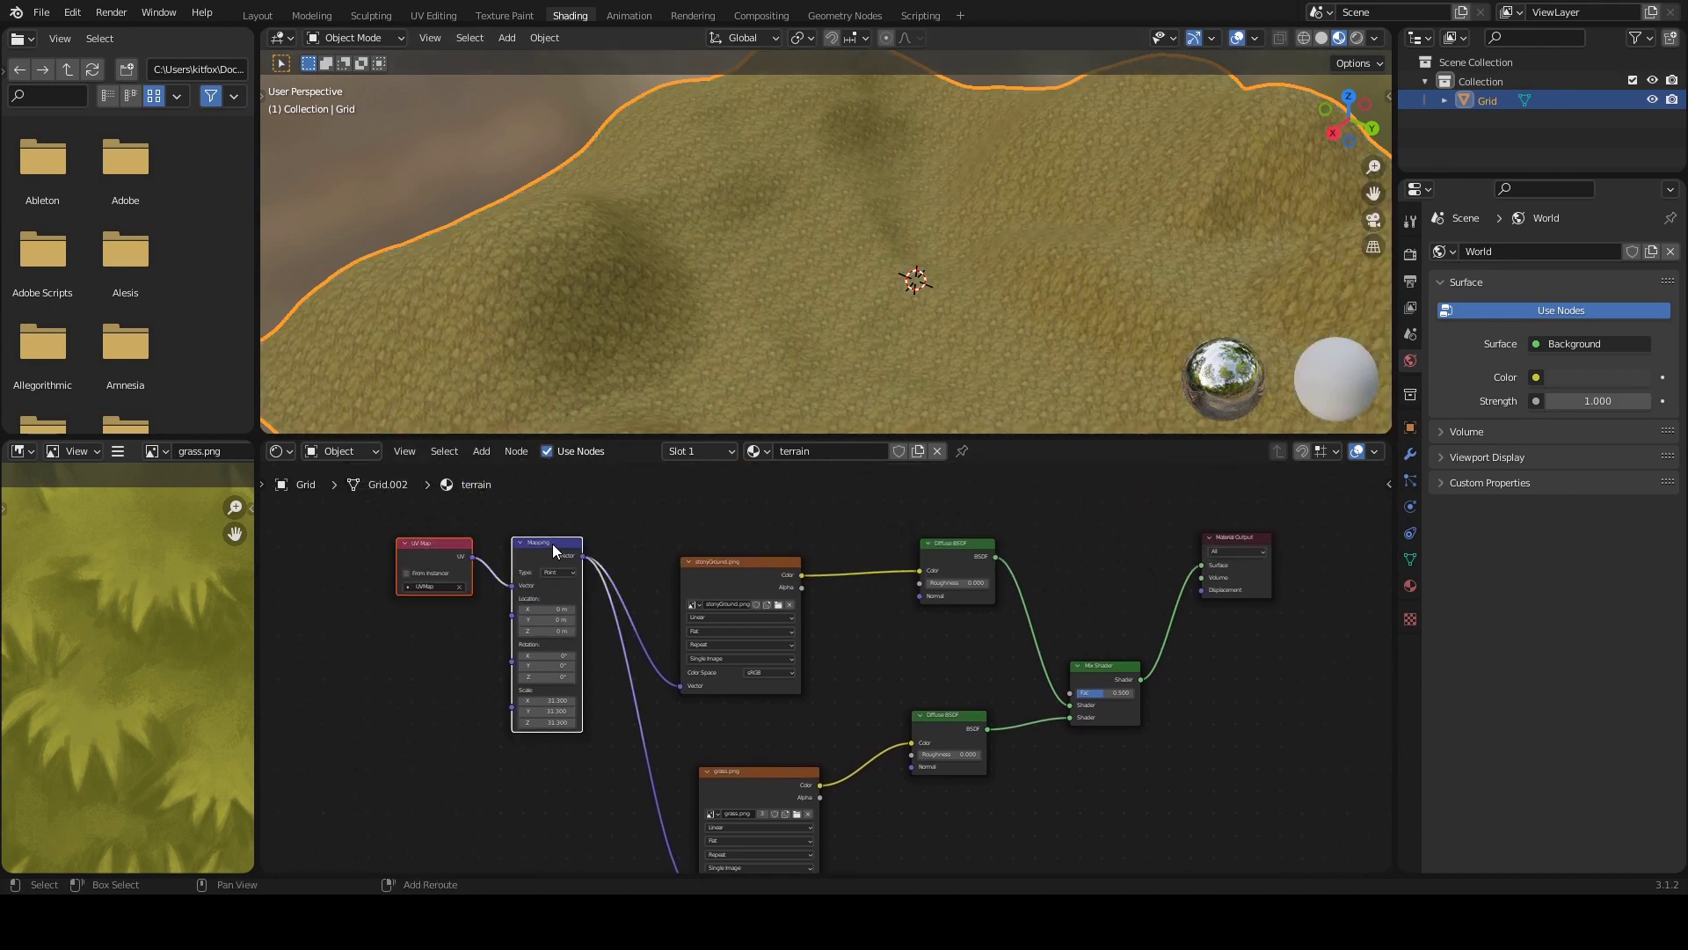
drag(757, 770, 762, 751)
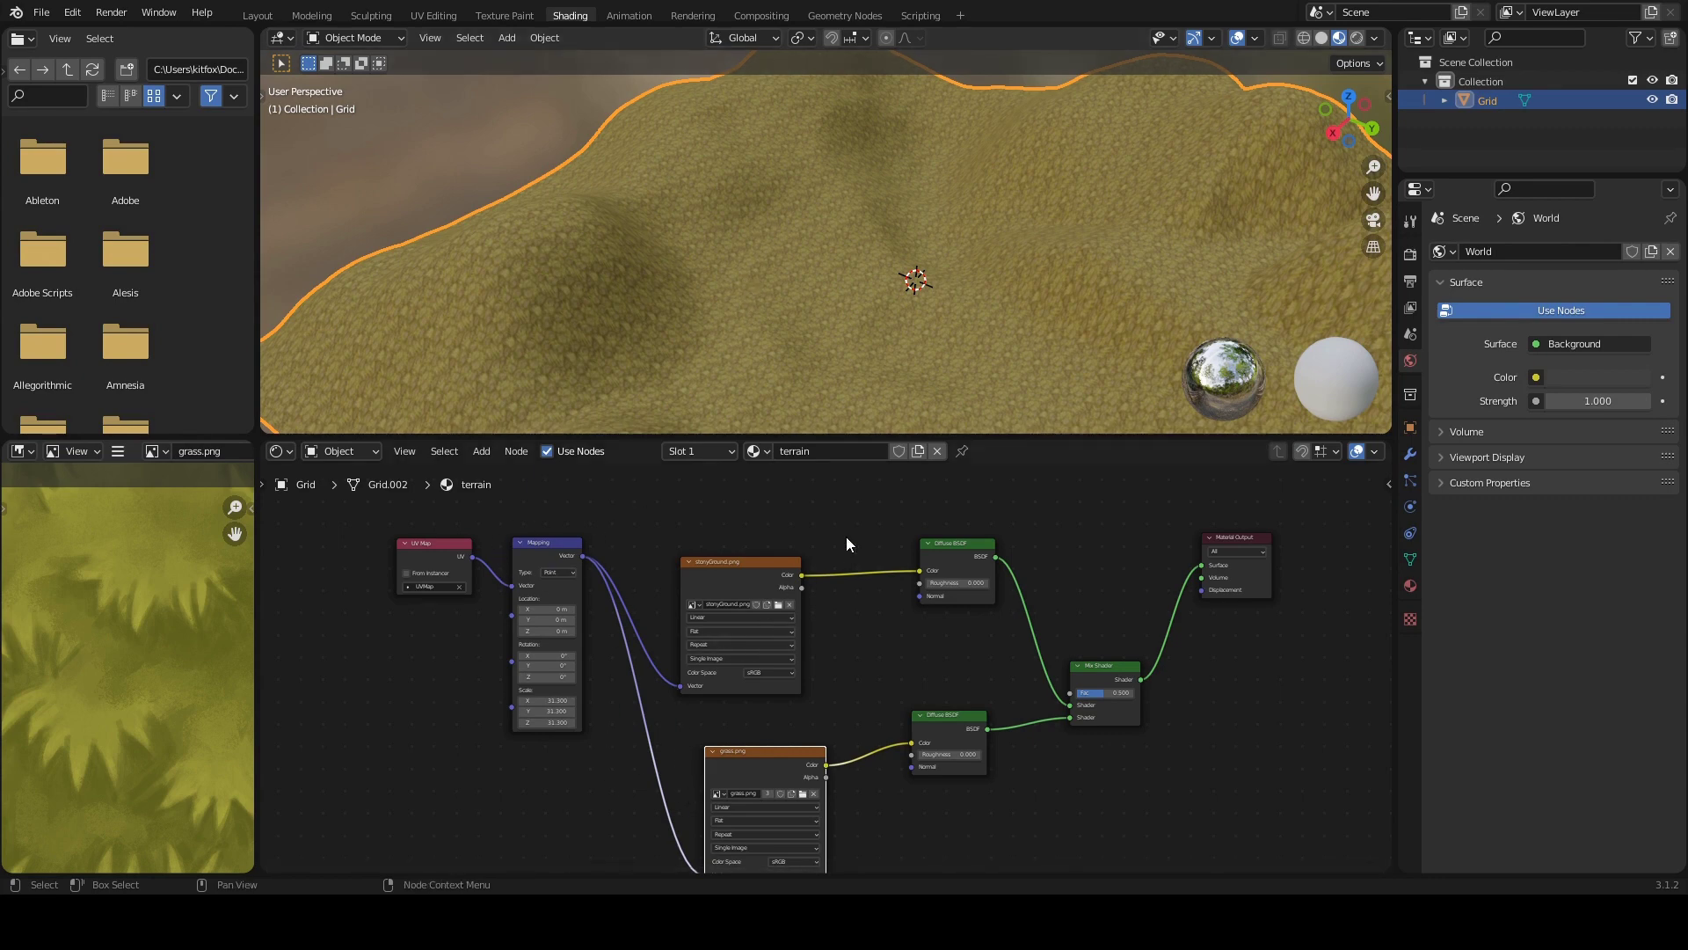
middle_drag(890, 283, 780, 267)
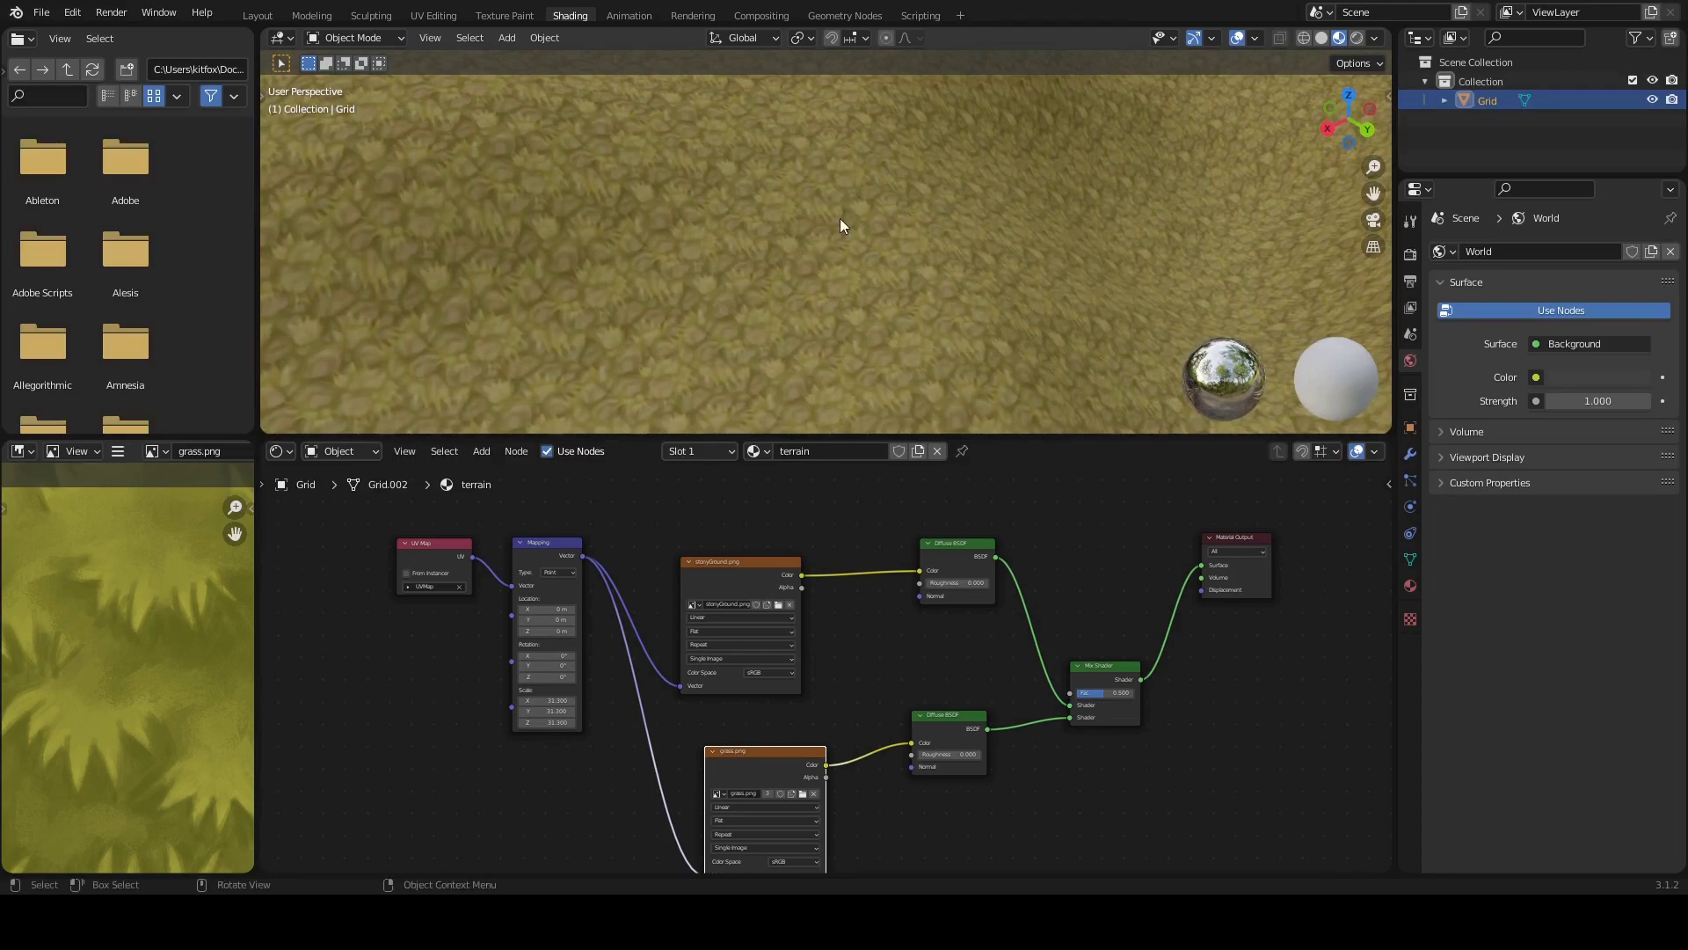
middle_drag(857, 204, 856, 204)
key(Home)
ctrl+middle_drag(769, 376, 890, 209)
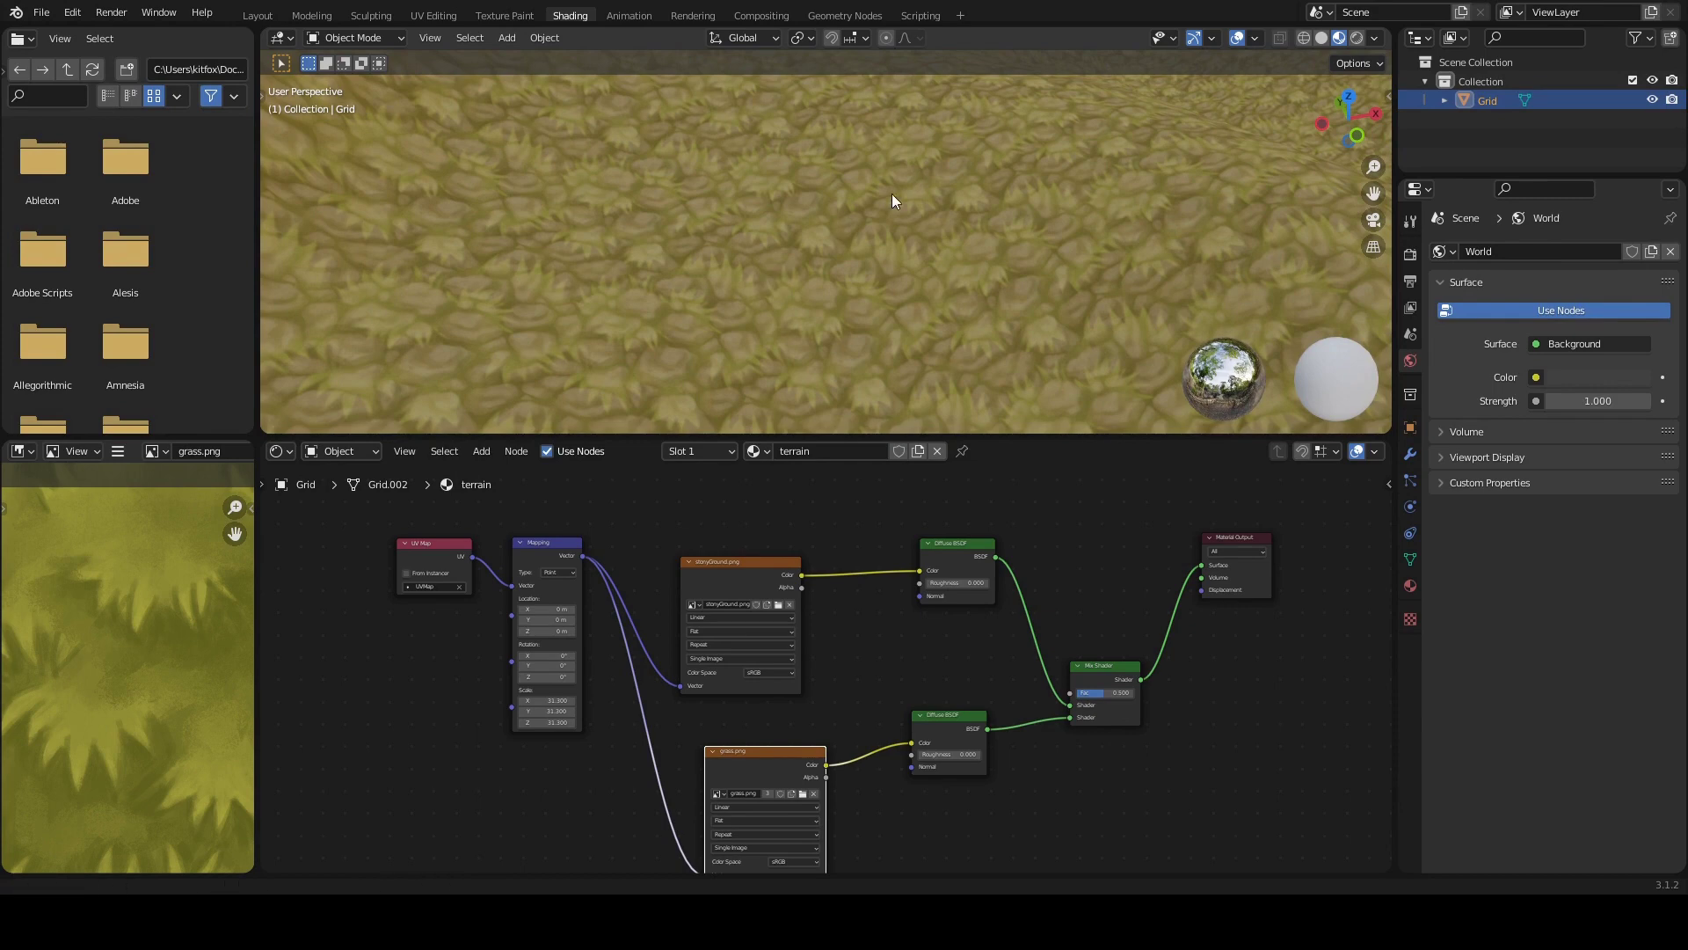
mouse_move(745, 269)
ctrl+middle_down()
mouse_move(786, 229)
mouse_move(689, 304)
mouse_move(778, 219)
mouse_move(700, 318)
mouse_move(755, 246)
mouse_move(846, 178)
mouse_move(816, 176)
ctrl+middle_up()
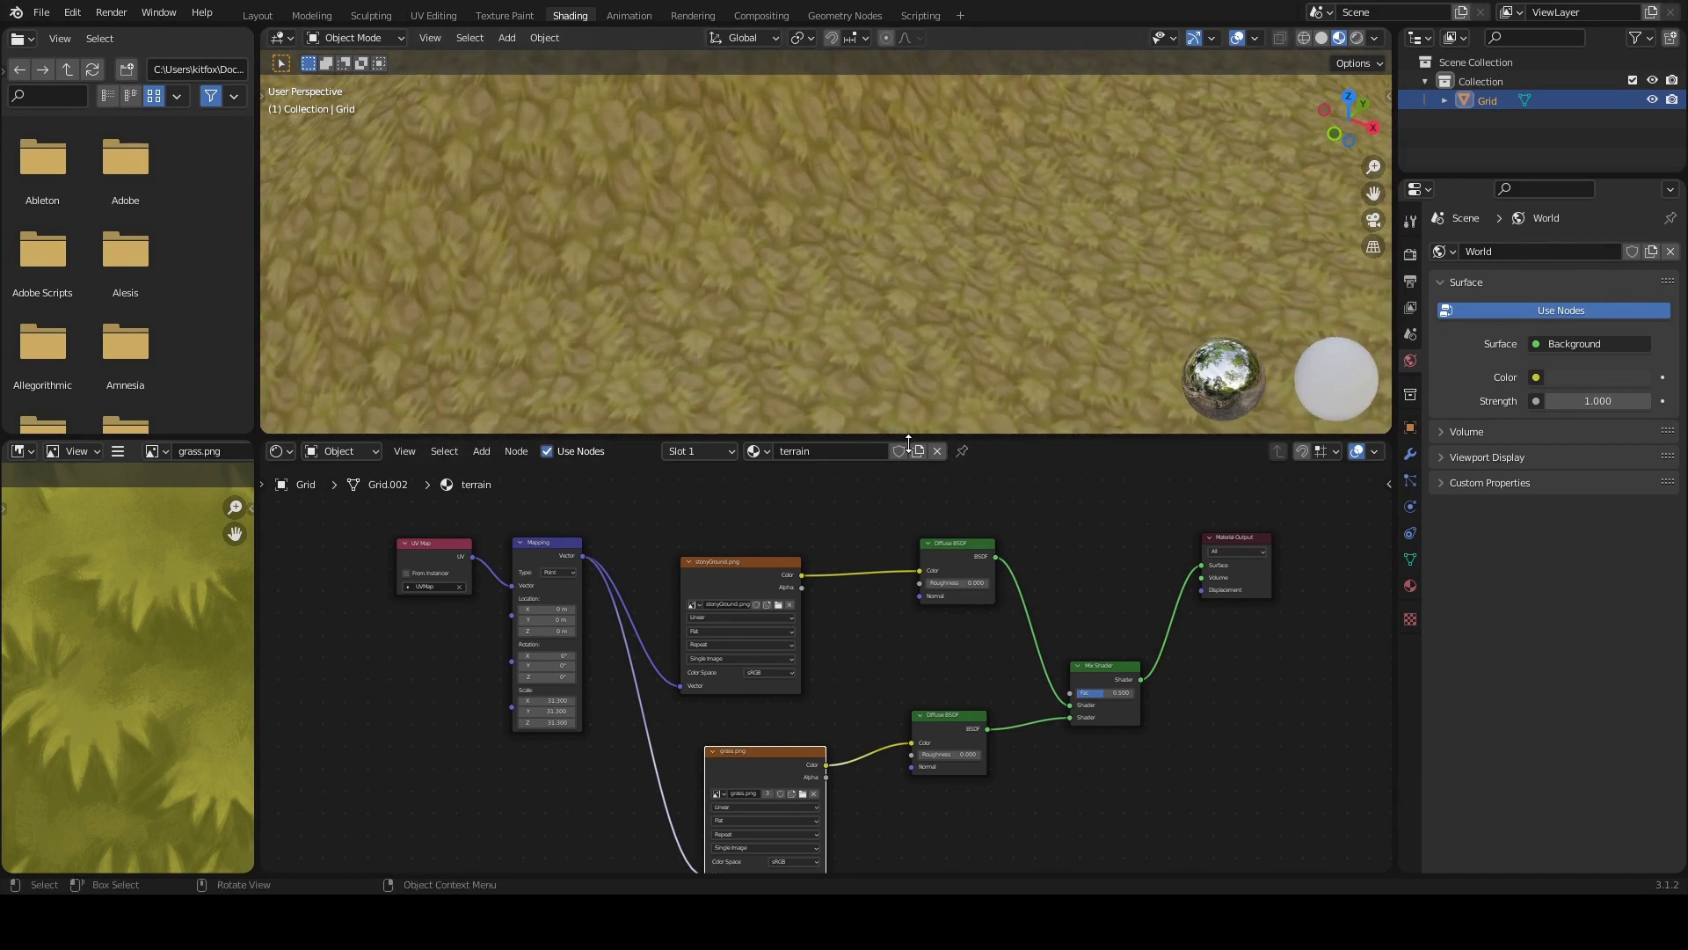
Step: Move the upper Diffuse BSDF node closer to the lower one, then duplicate the stonyGround.png texture node and place the copy above the original
drag(950, 549, 934, 603)
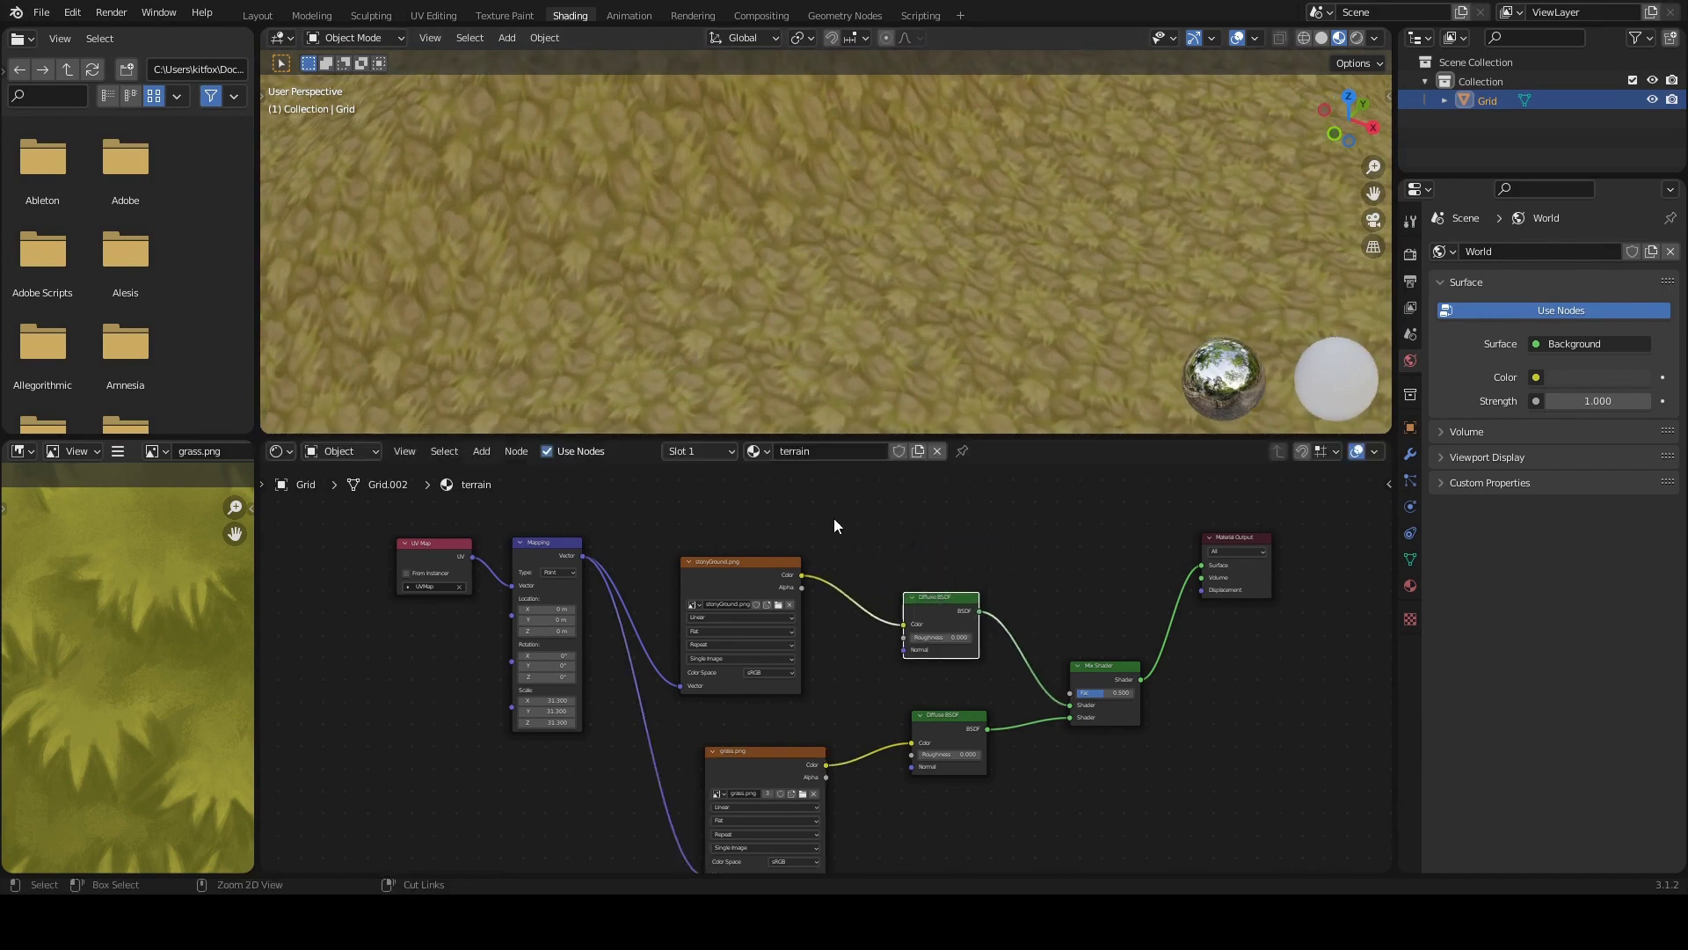
scroll(826, 524, down, 2)
middle_drag(804, 551, 833, 591)
click(806, 620)
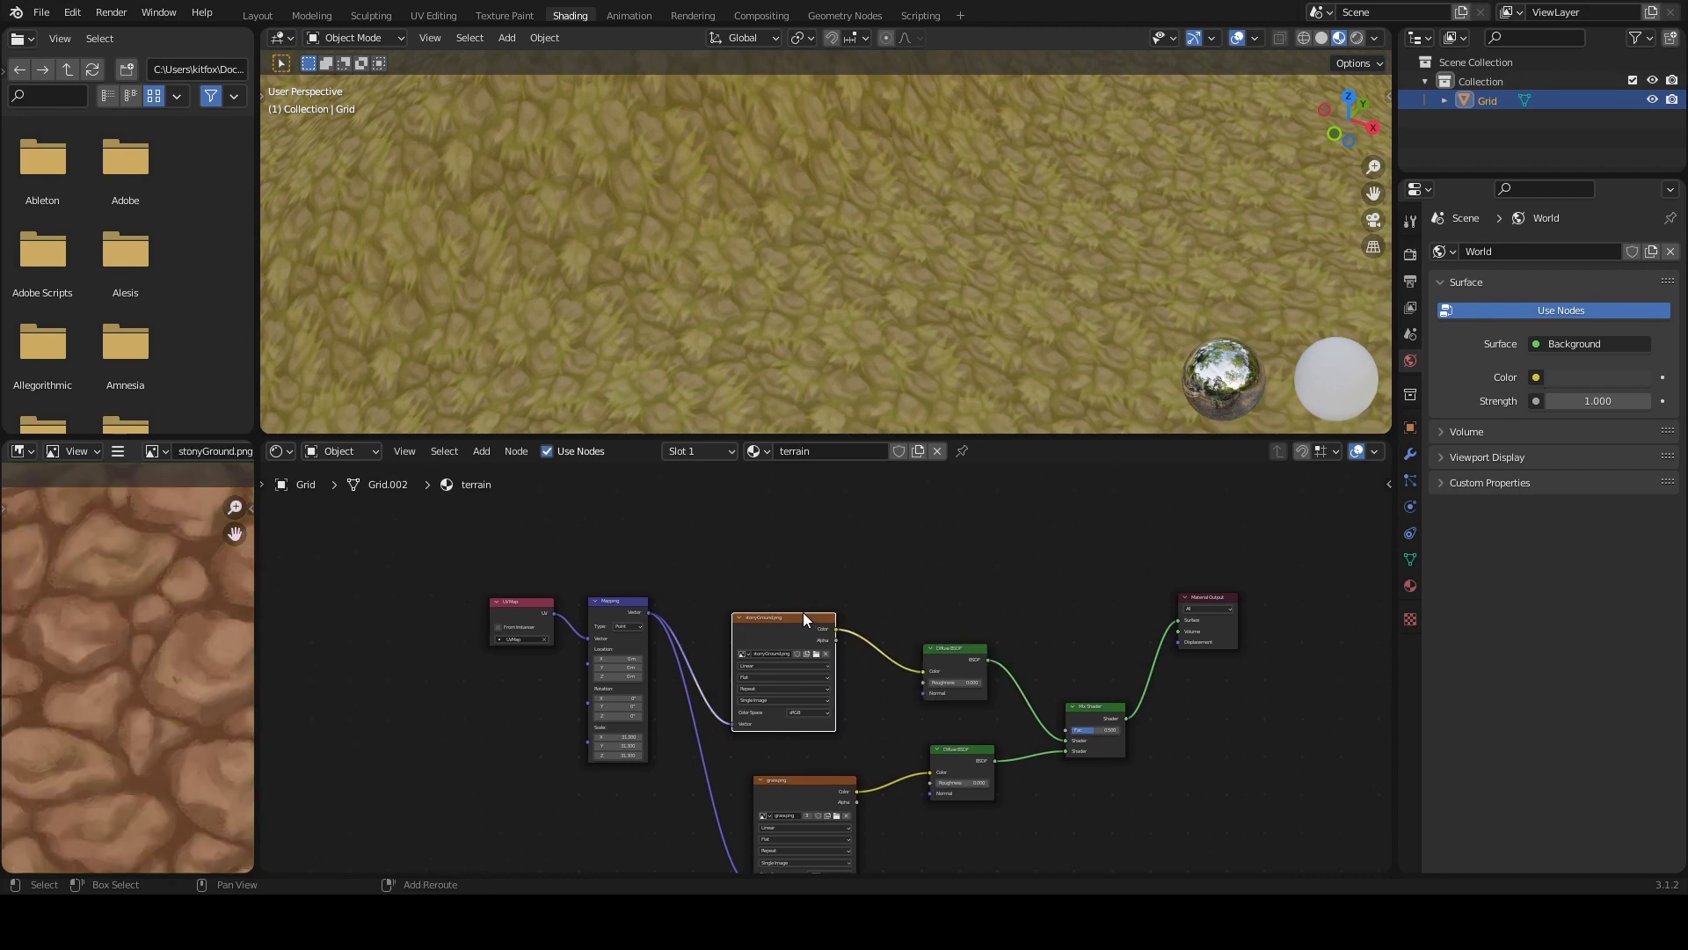
key(shift+d)
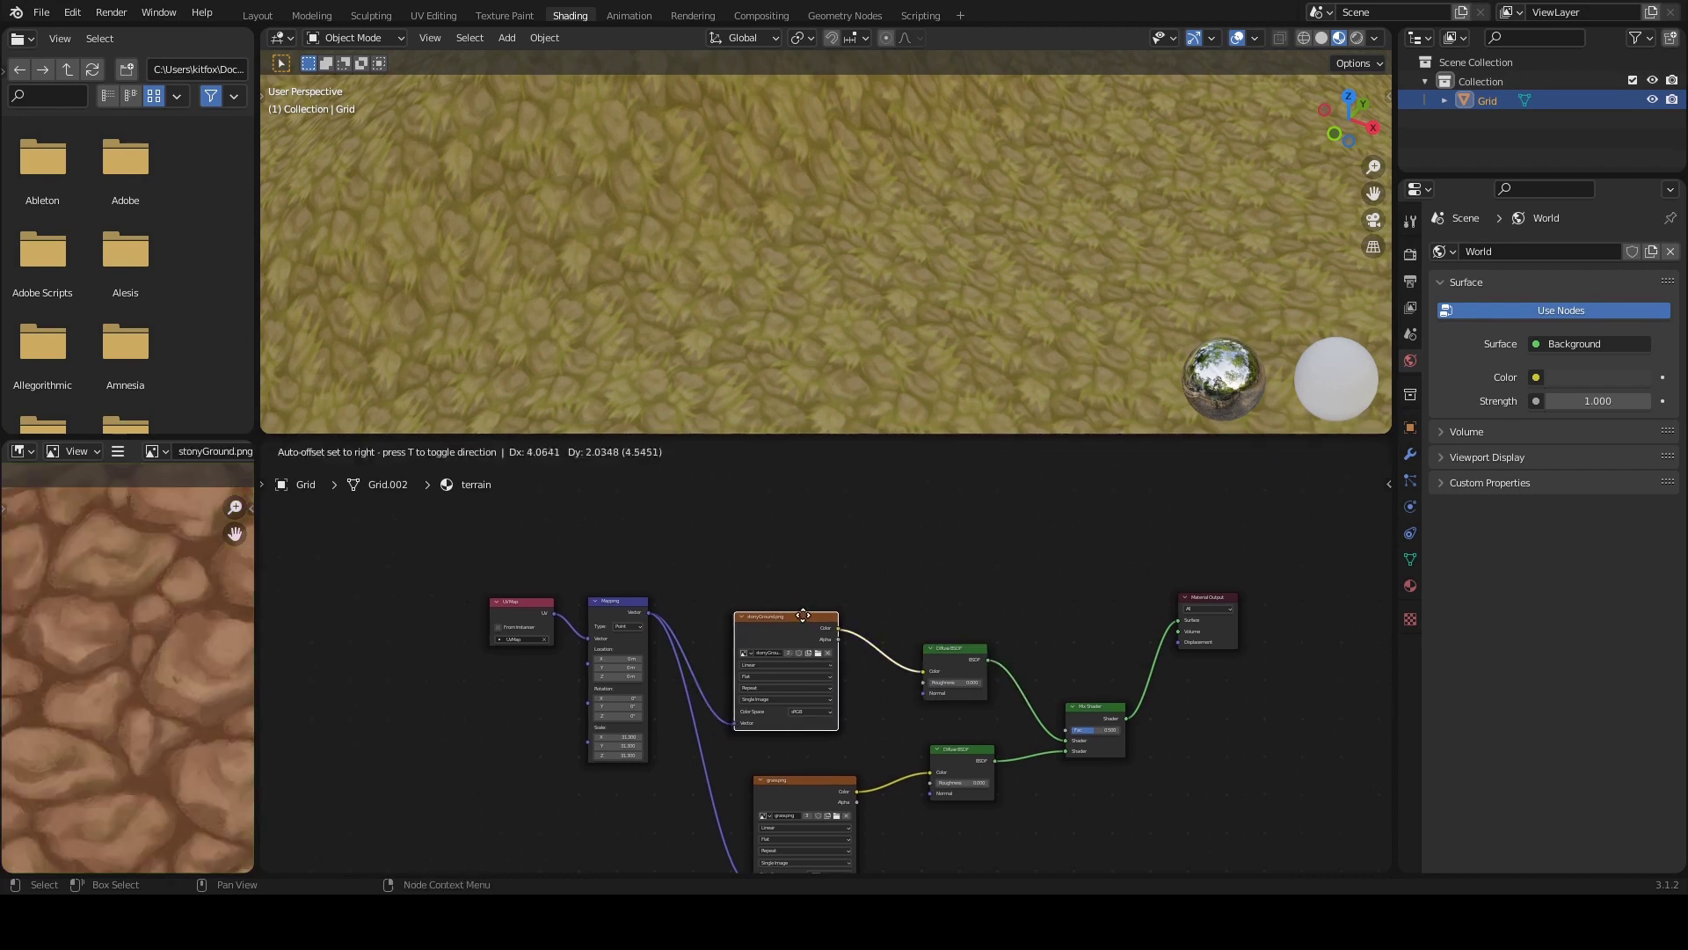
click(835, 503)
middle_drag(835, 503, 826, 553)
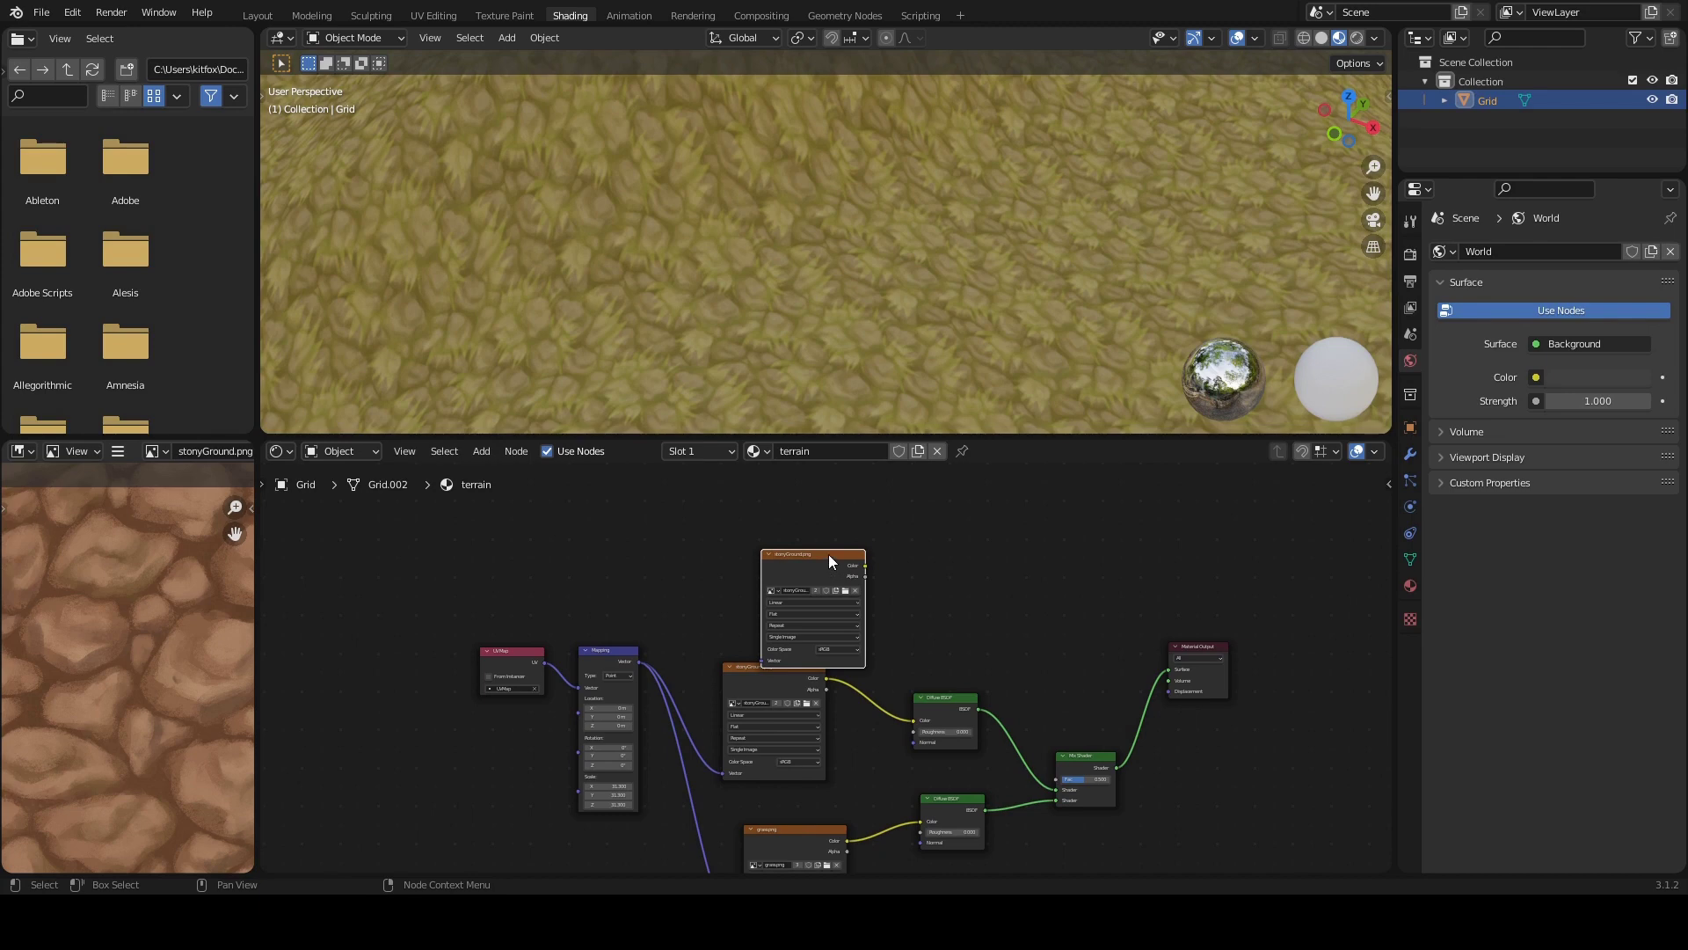
drag(829, 554, 832, 507)
Step: Unlink the stonyGround.png image from the duplicated texture node, leaving it as an empty Image Texture
scroll(784, 515, up, 4)
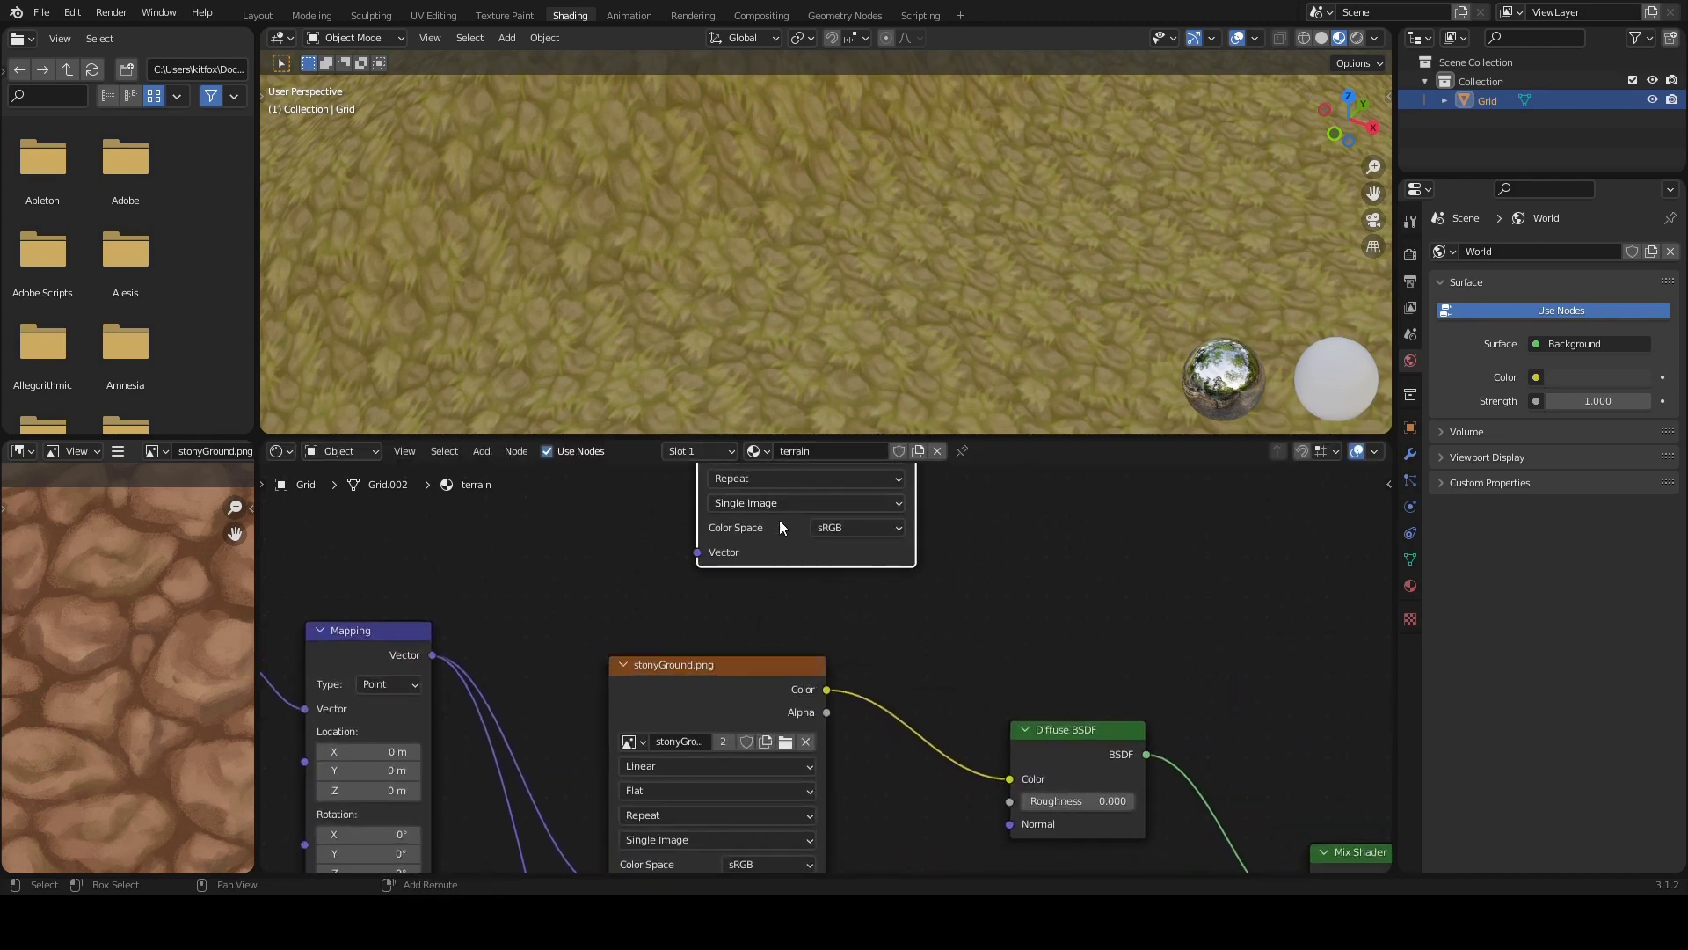
middle_drag(779, 520, 772, 684)
scroll(774, 620, up, 2)
middle_drag(912, 600, 908, 645)
click(899, 600)
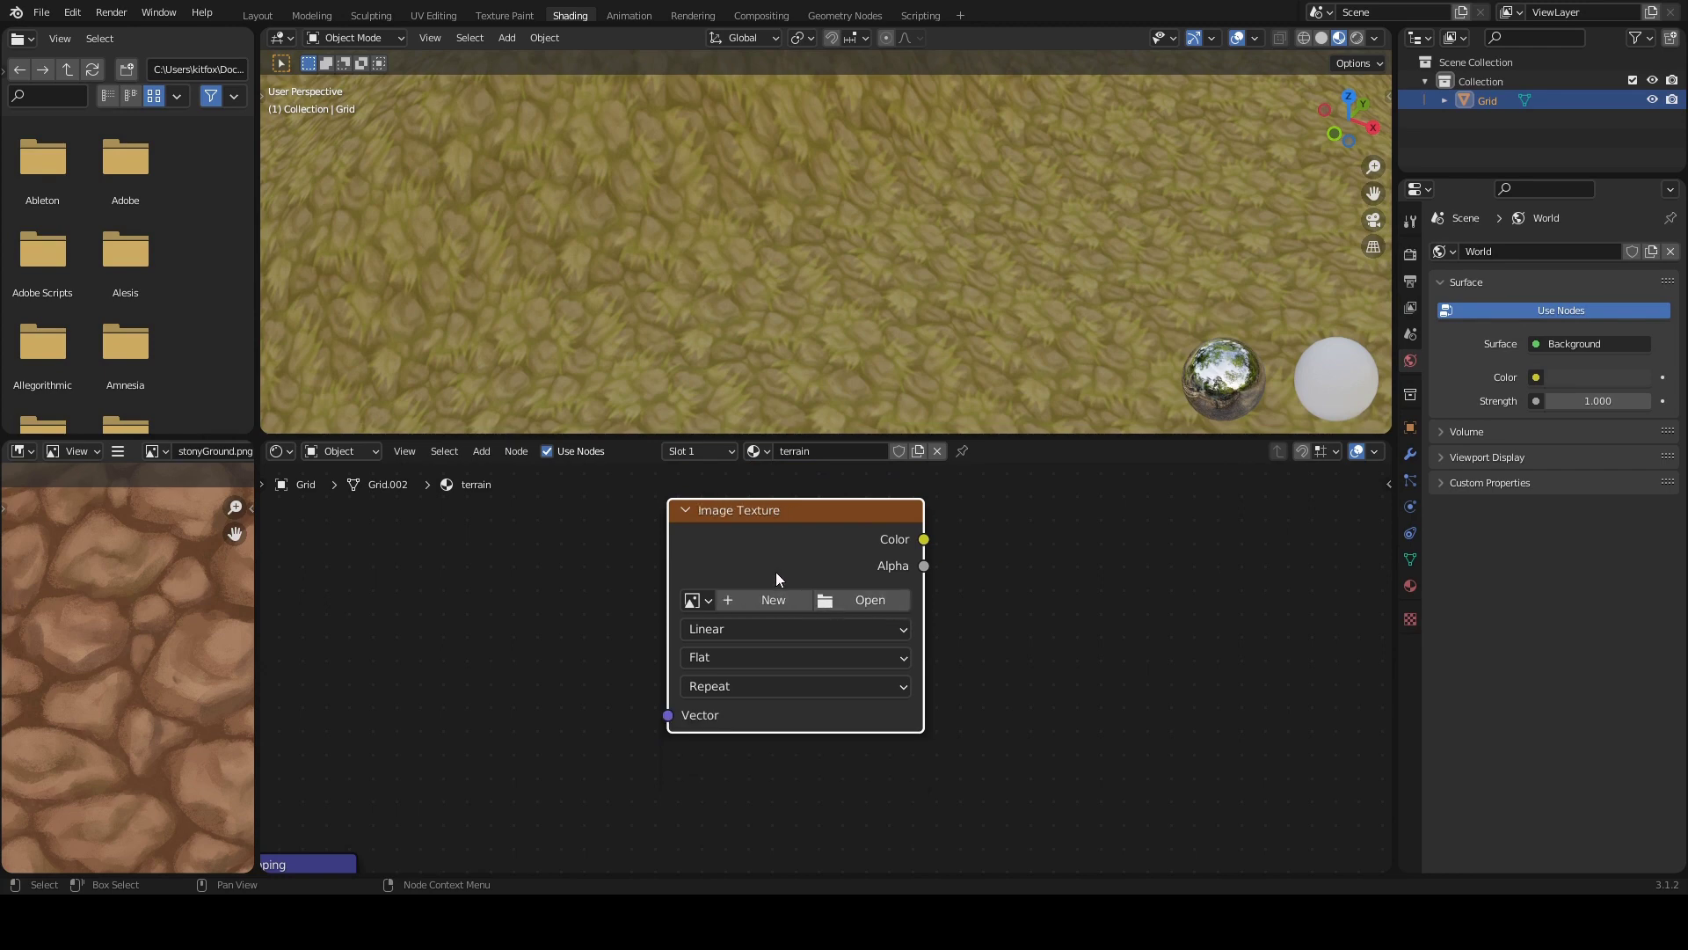
scroll(776, 572, down, 2)
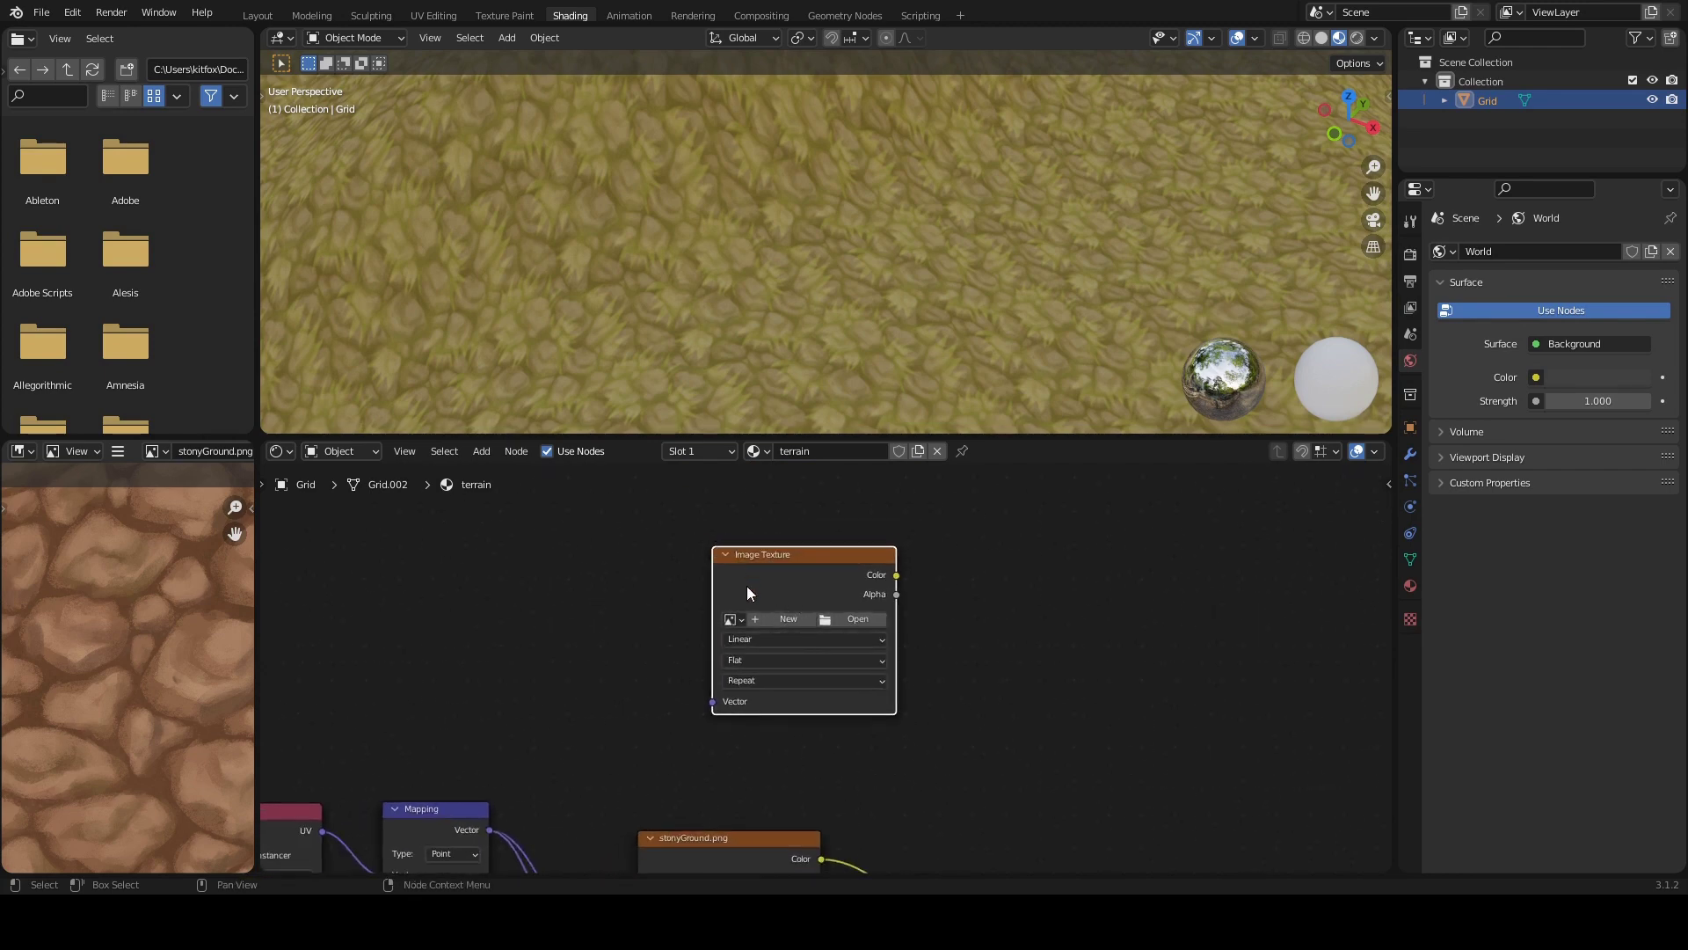
Step: Create a new blank black 1024 x 1024 px image named grassMask in the empty Image Texture node
click(786, 620)
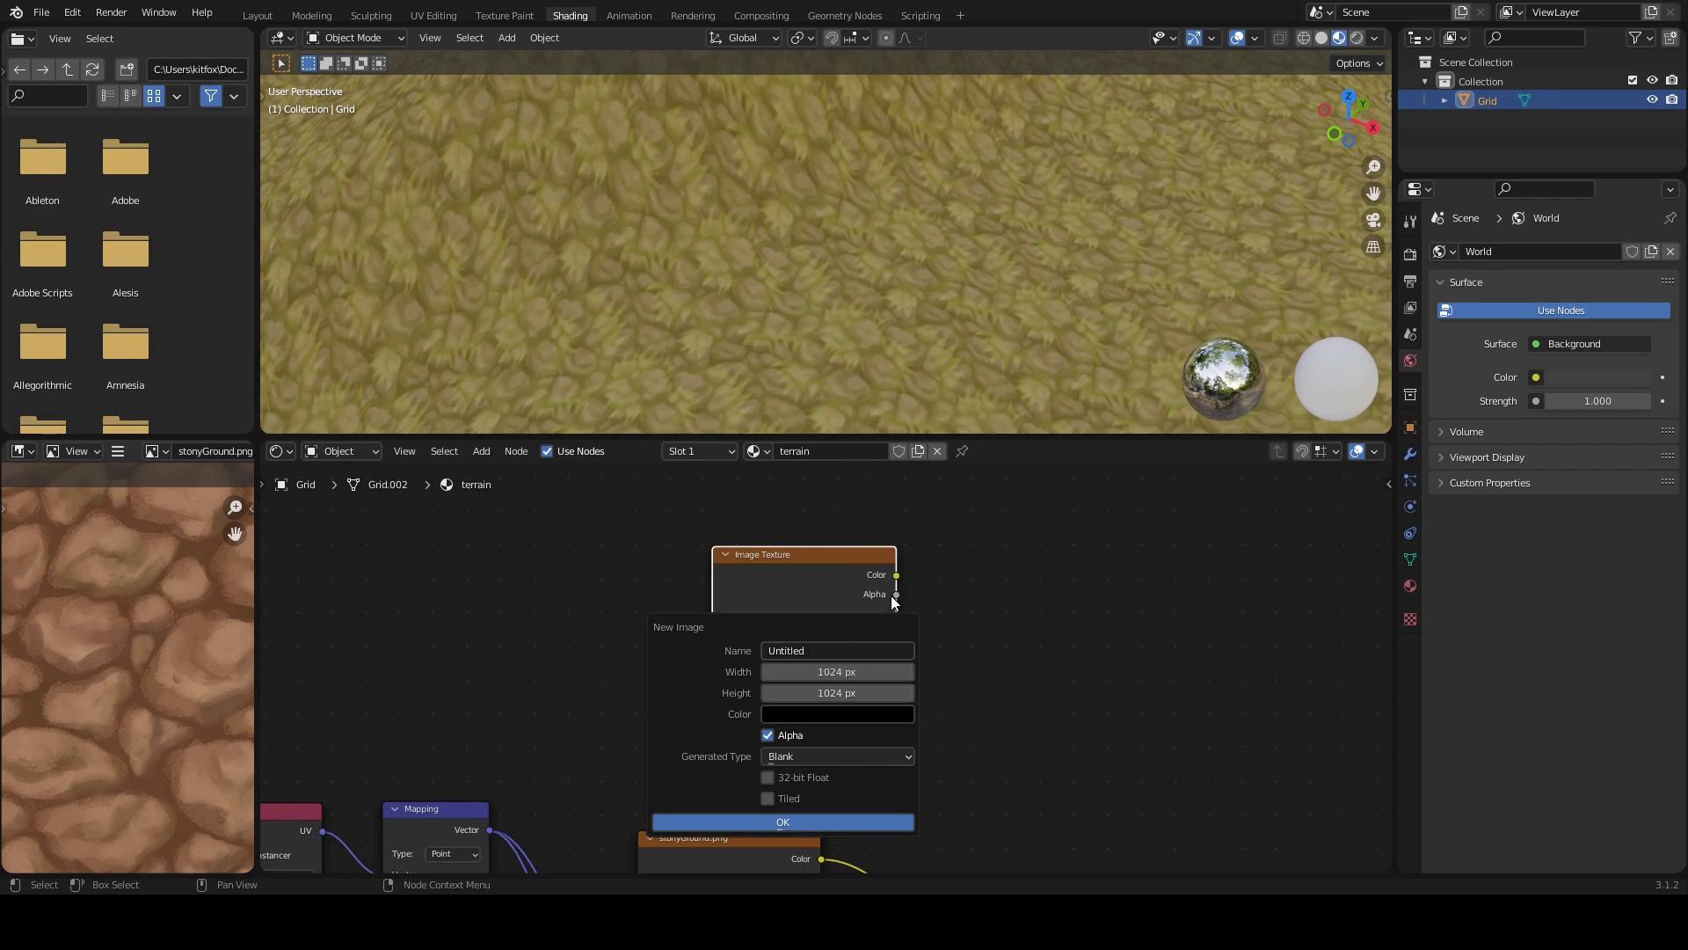
click(840, 651)
text(grassMask)
click(790, 822)
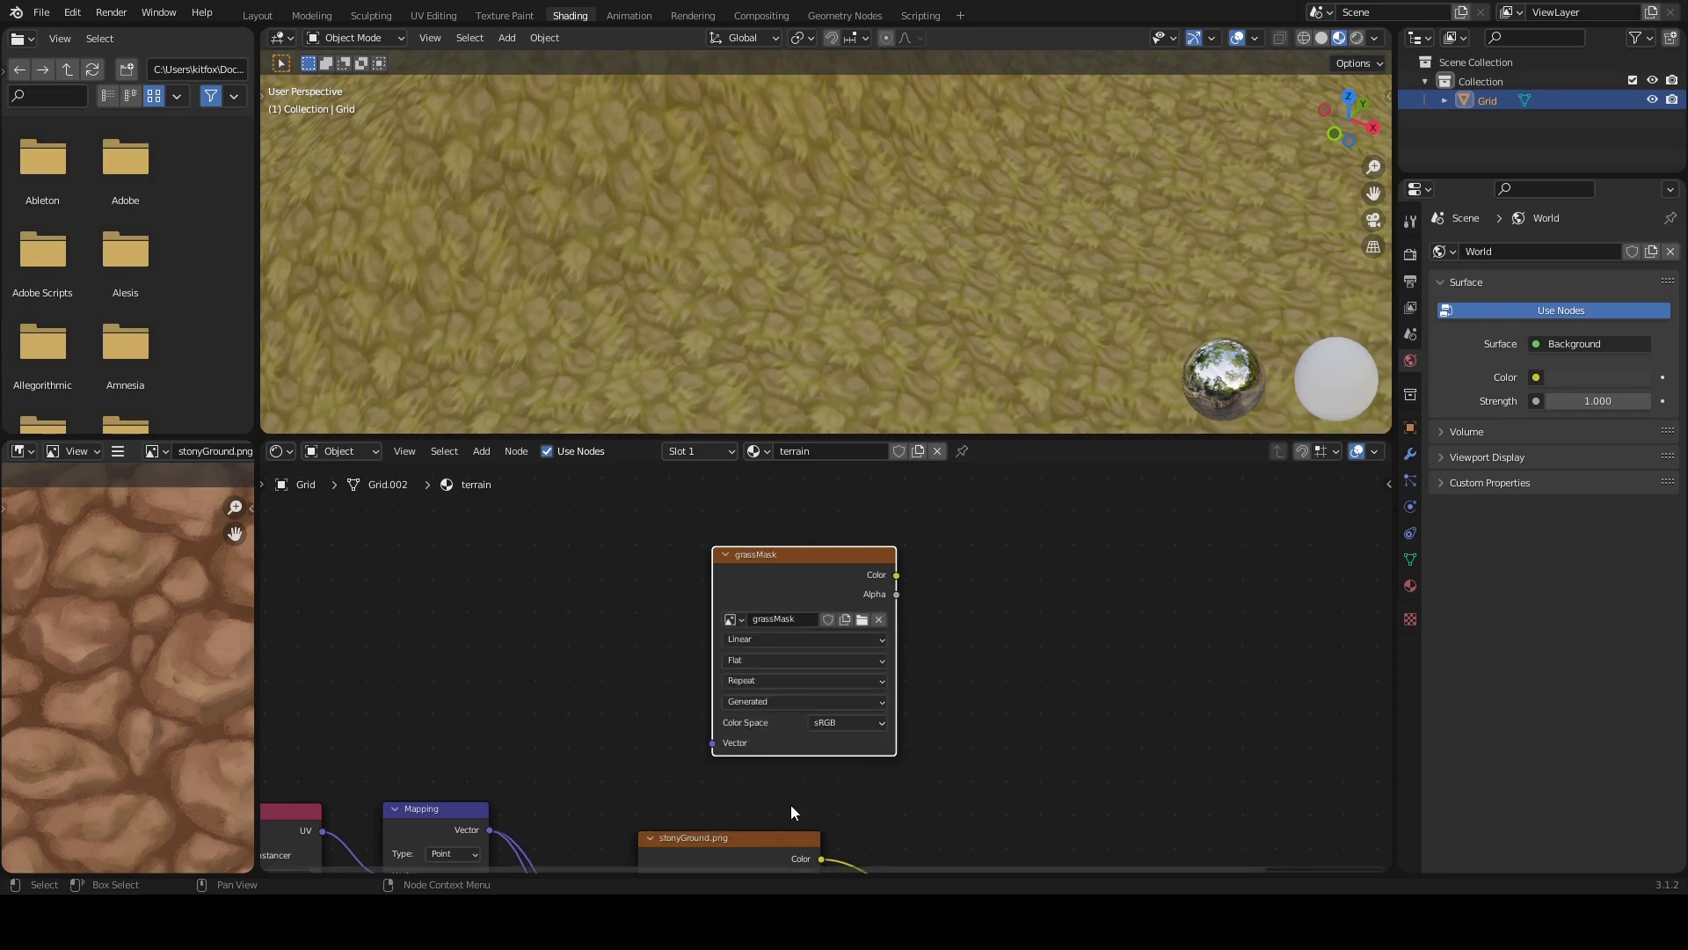
Step: Place the grassMask node above the upper Diffuse BSDF and connect its Color output to the Mix Shader's Fac input
ctrl+middle_drag(894, 606, 736, 566)
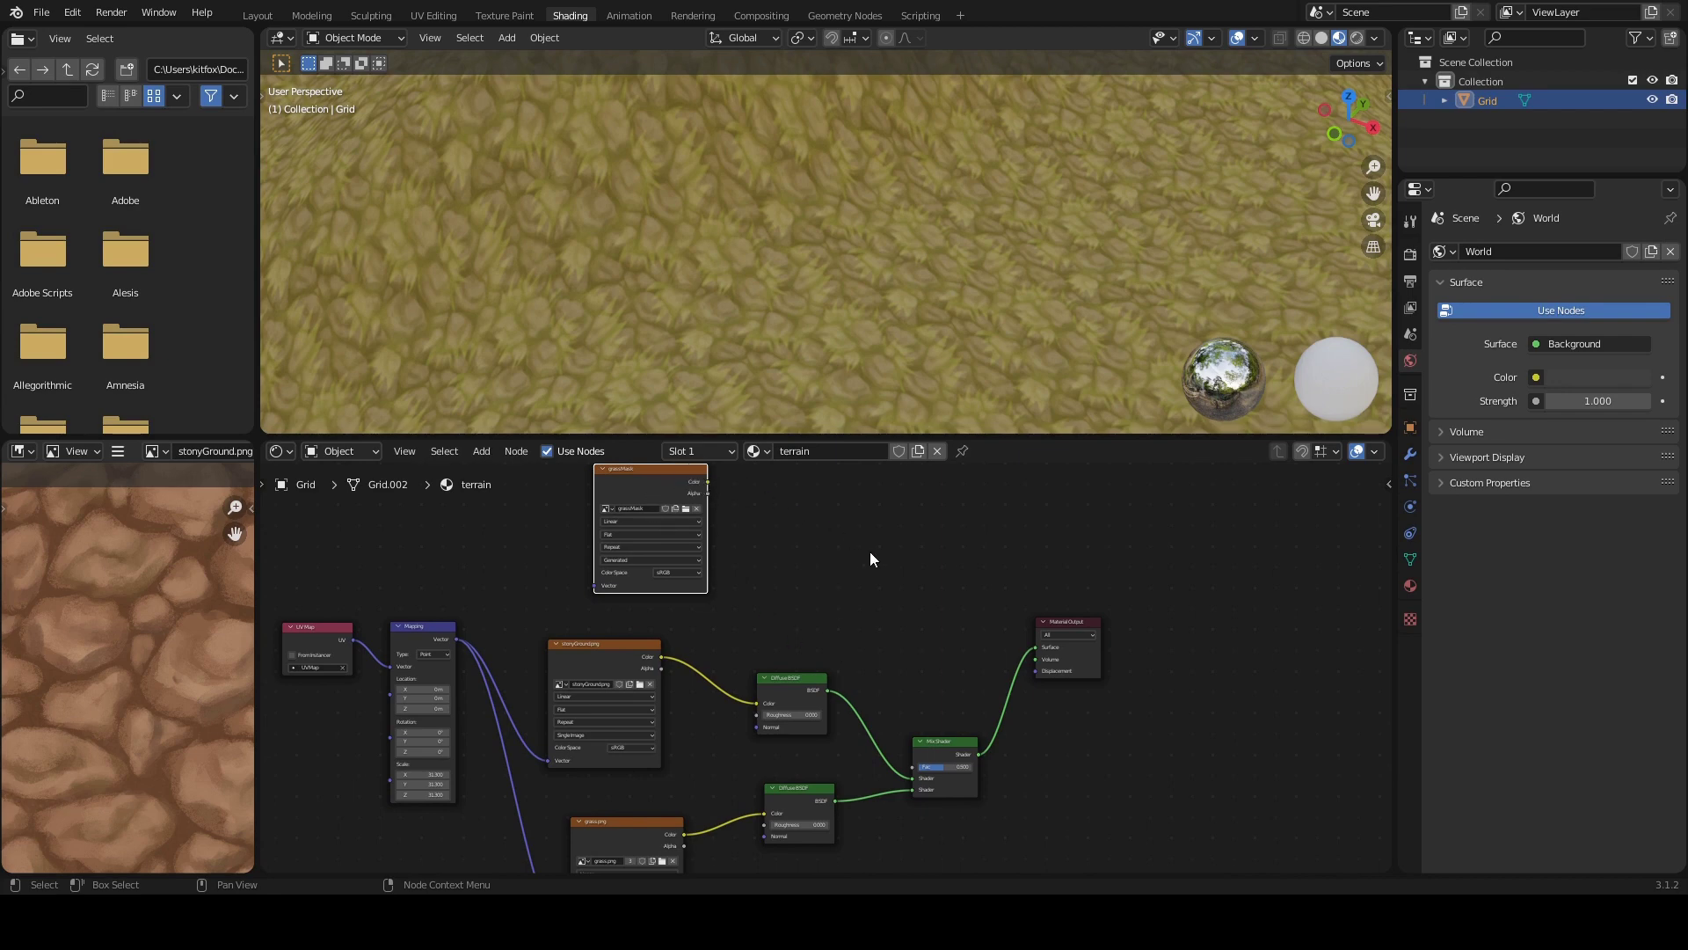
scroll(925, 765, up, 5)
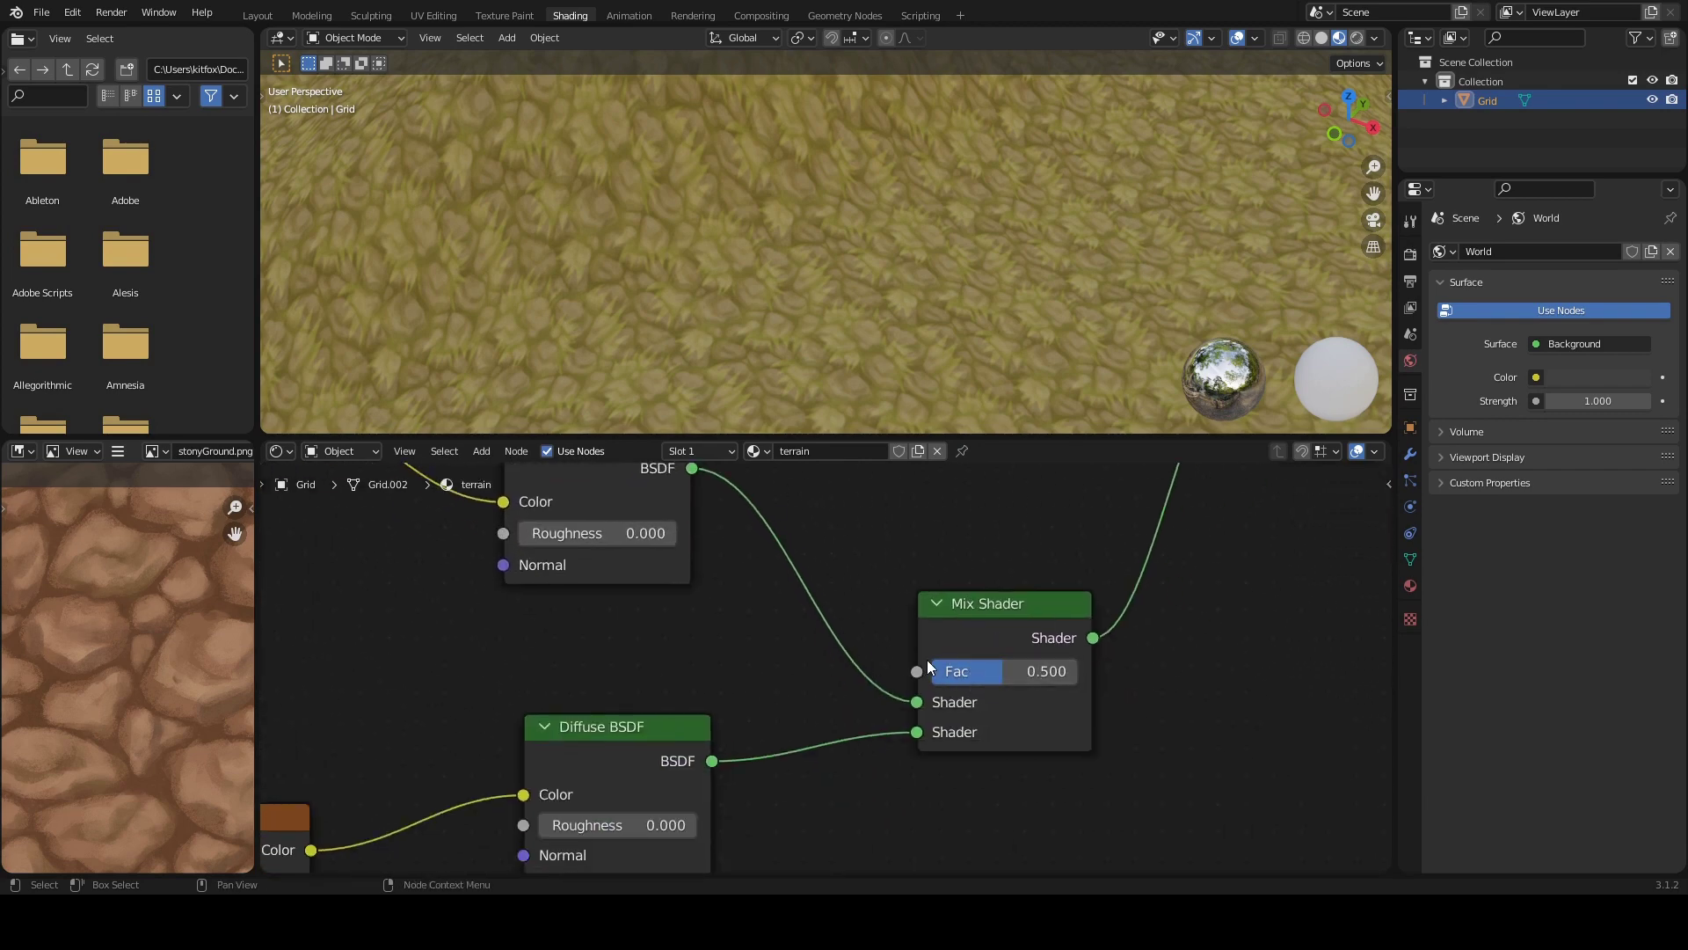
ctrl+middle_drag(924, 532, 882, 633)
middle_drag(888, 507, 890, 596)
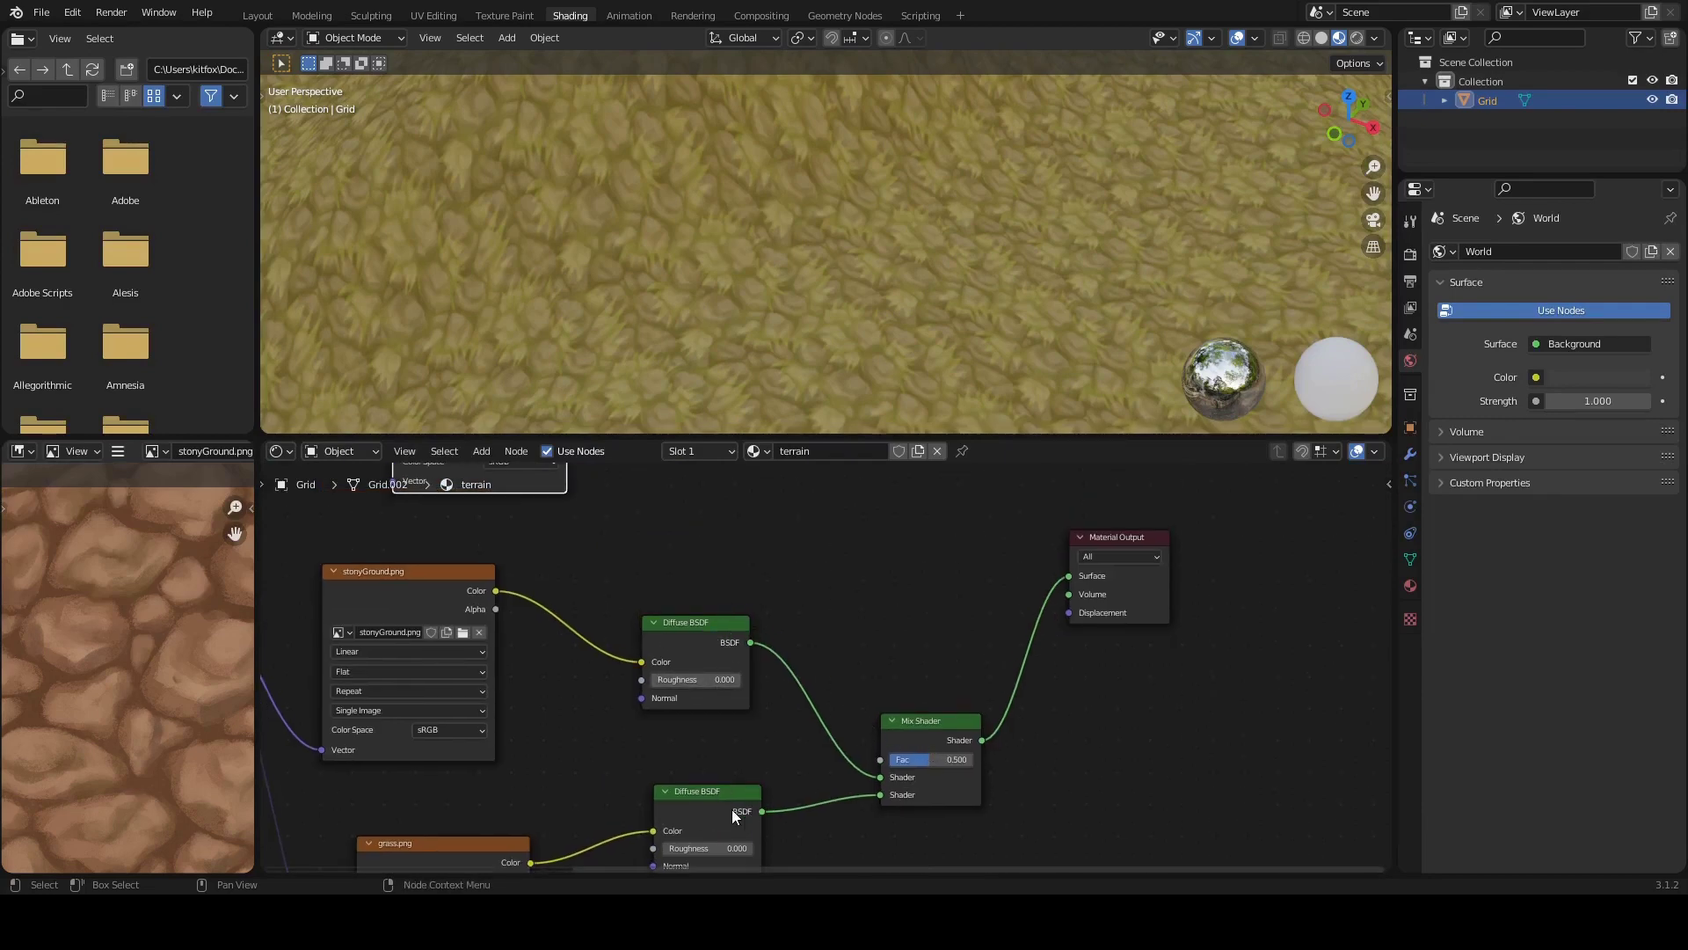
scroll(719, 535, down, 2)
middle_drag(673, 583, 723, 675)
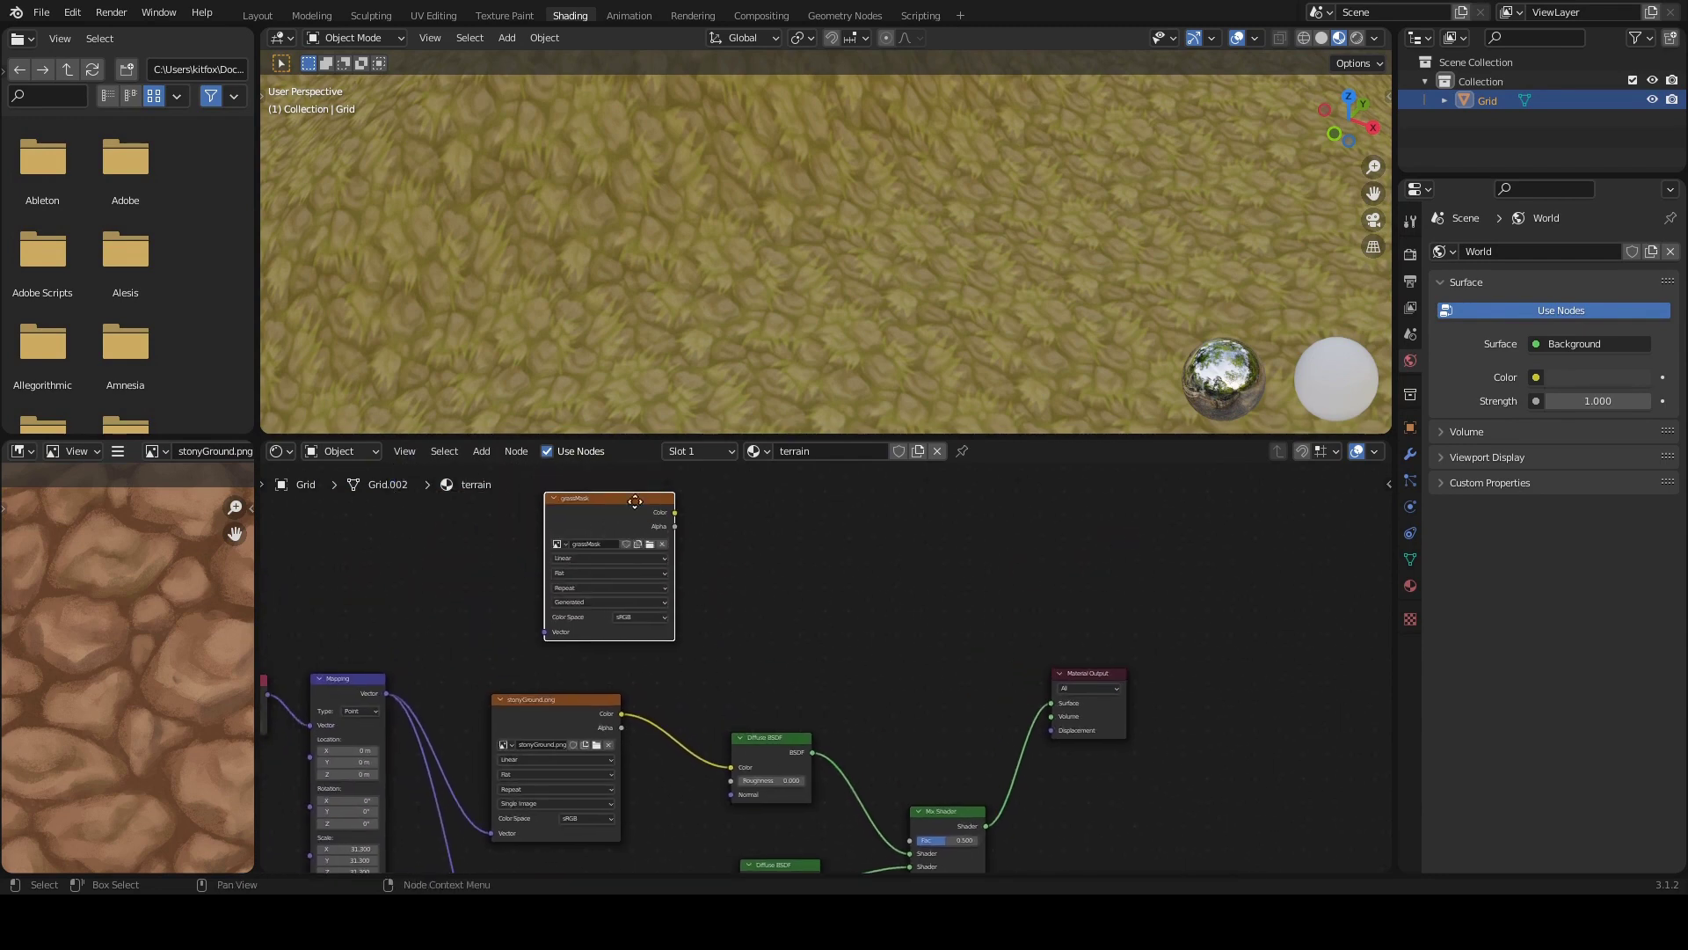
drag(614, 506, 815, 531)
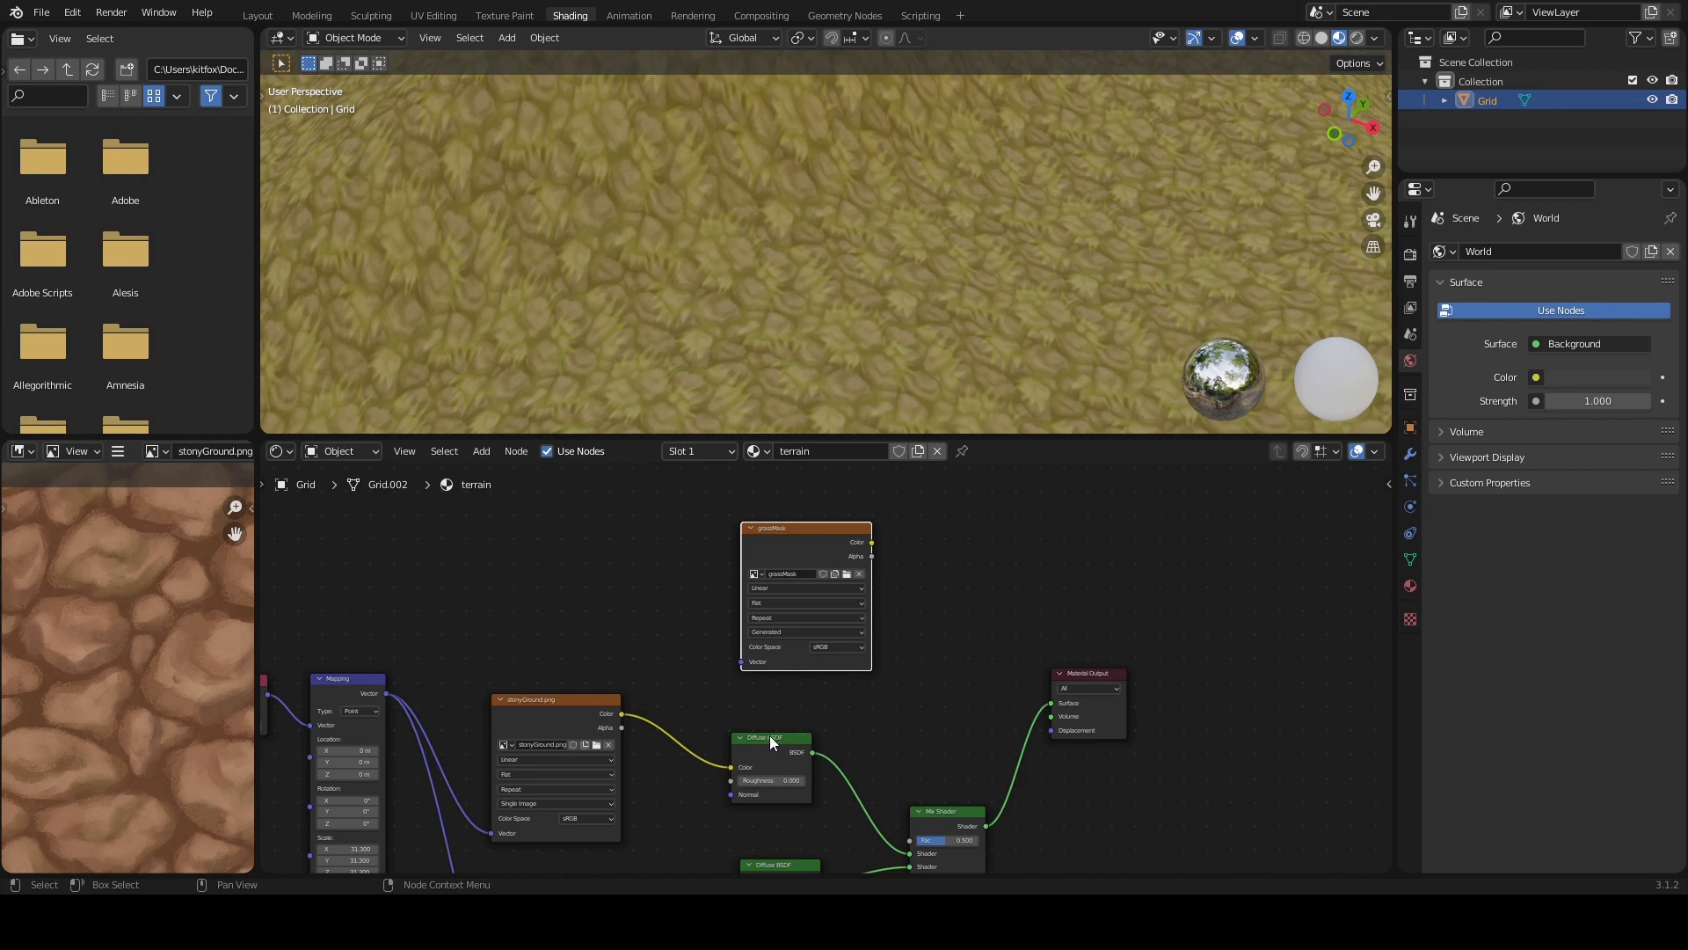
middle_drag(850, 696, 797, 579)
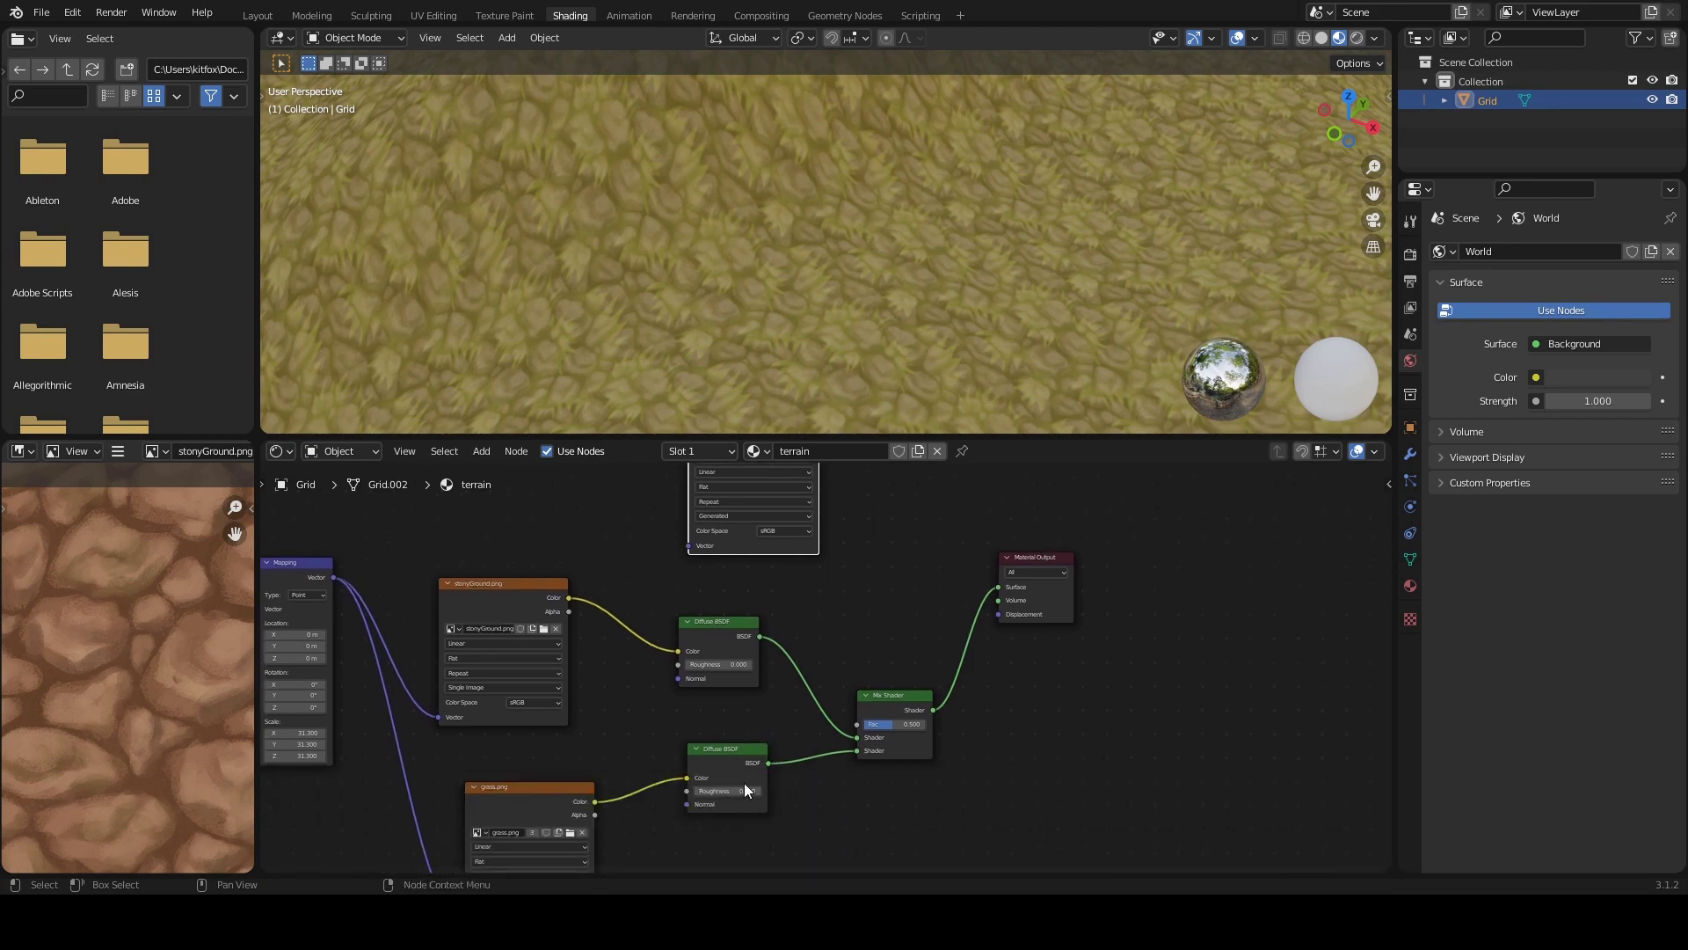
middle_drag(742, 723, 684, 806)
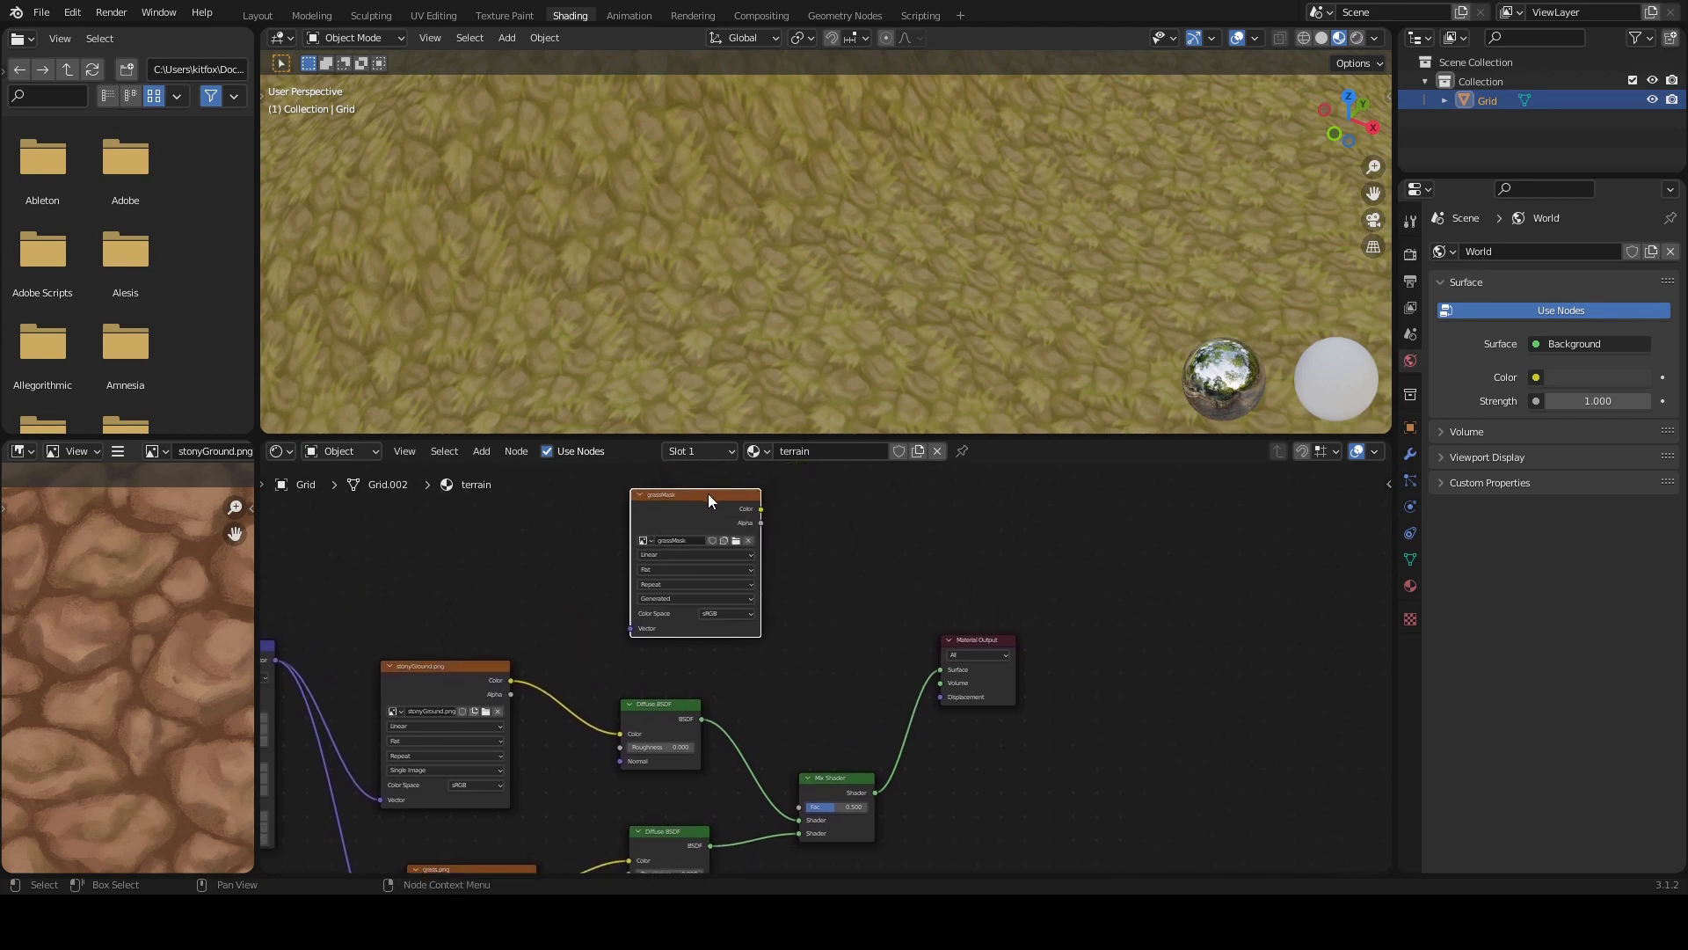
drag(708, 494, 798, 806)
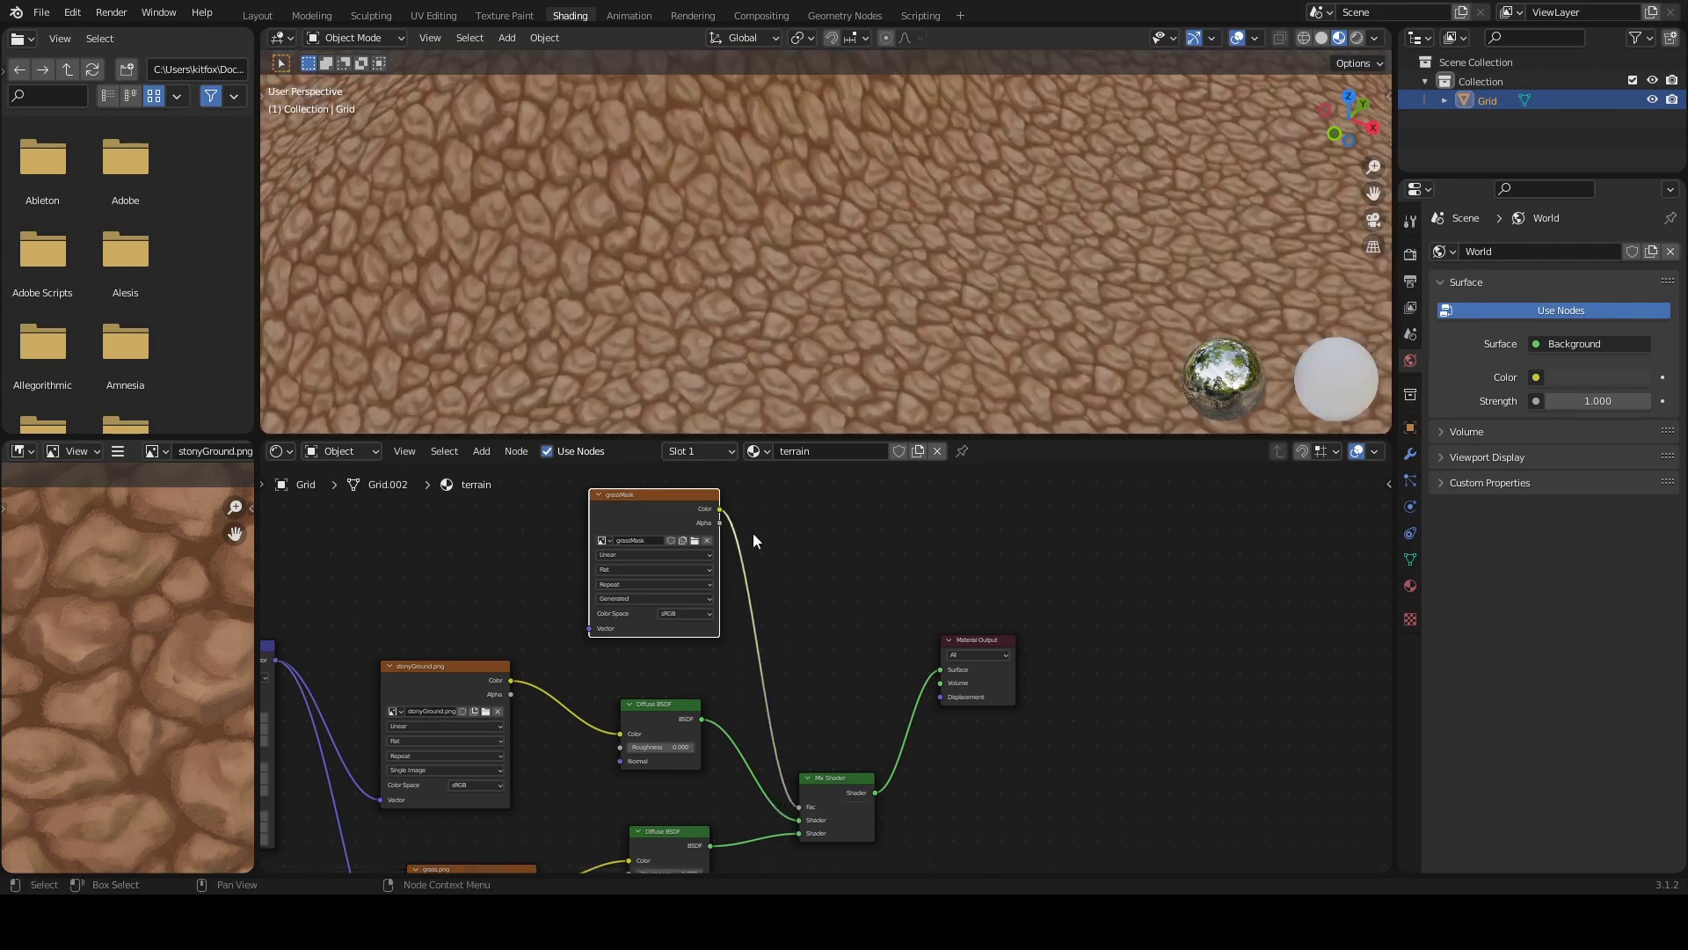
Step: Check the terrain's surface, select the grassMask texture node, and switch to the Texture Paint workspace
scroll(738, 243, down, 8)
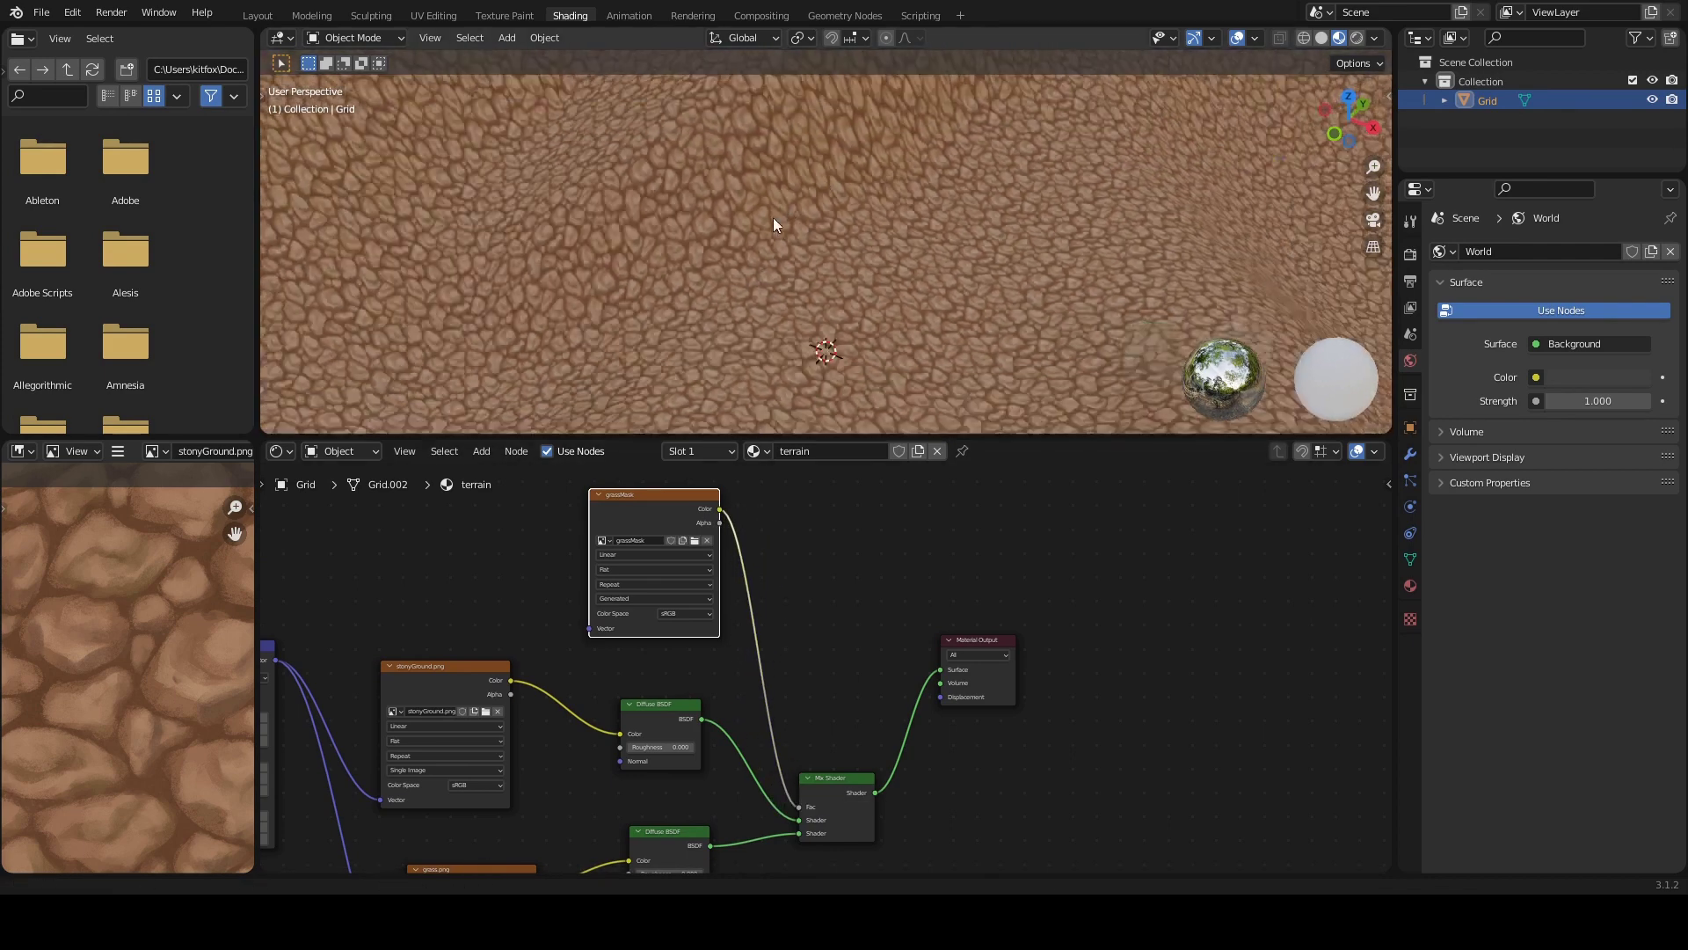
middle_drag(747, 252, 619, 370)
click(800, 519)
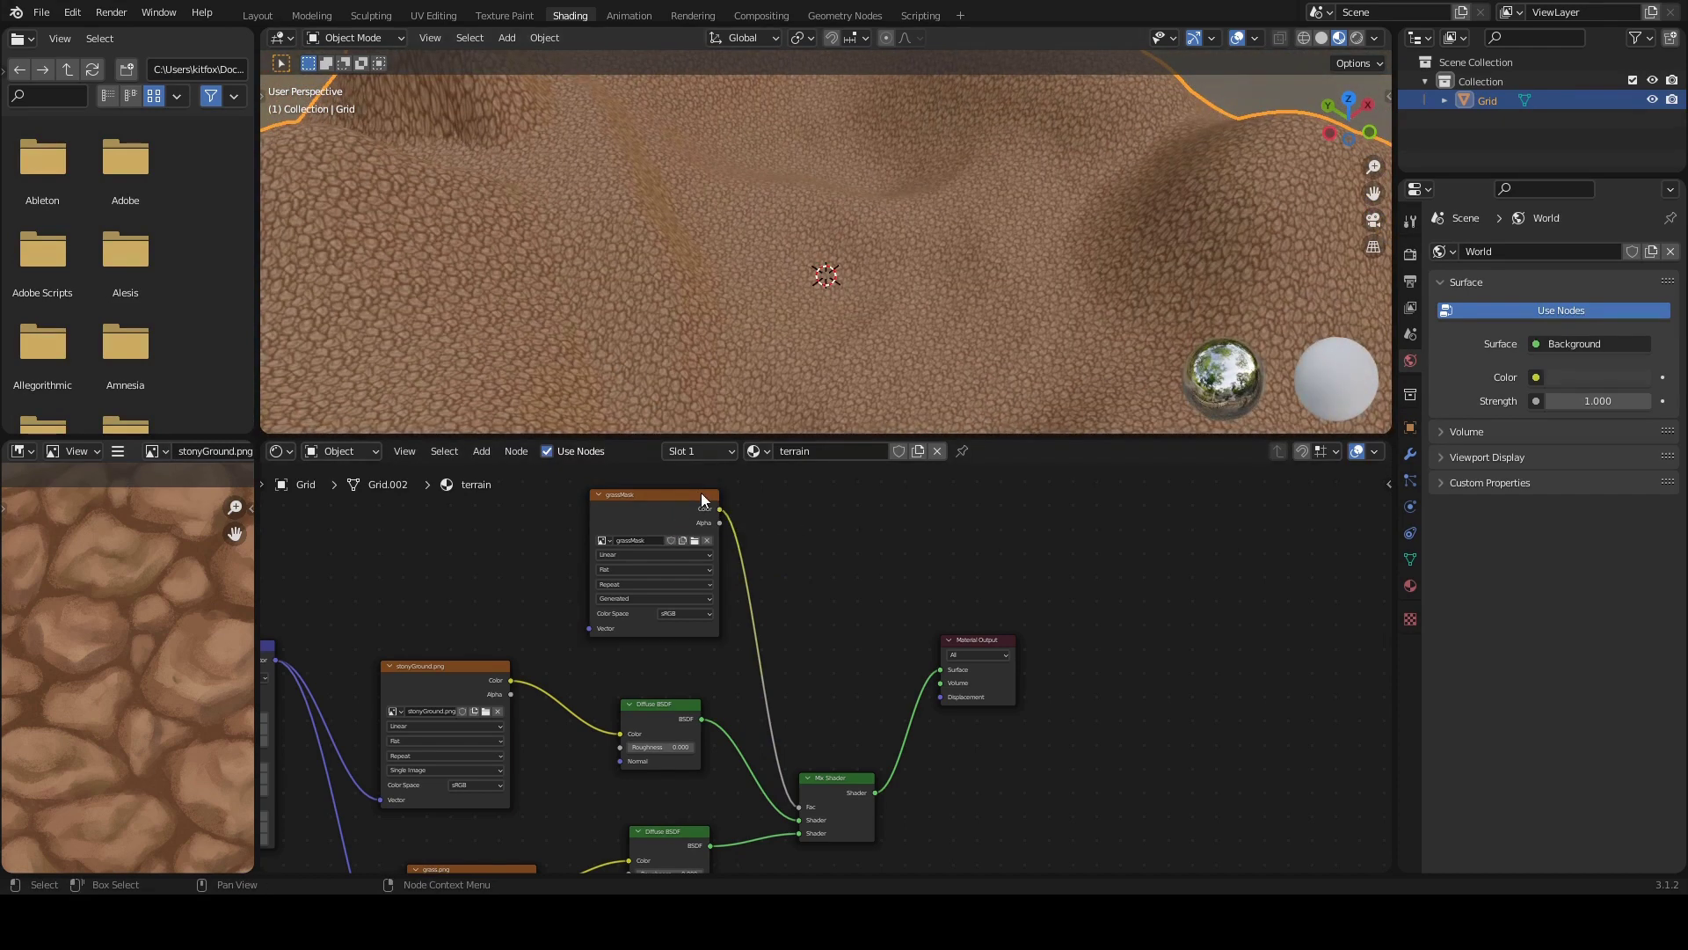
click(700, 493)
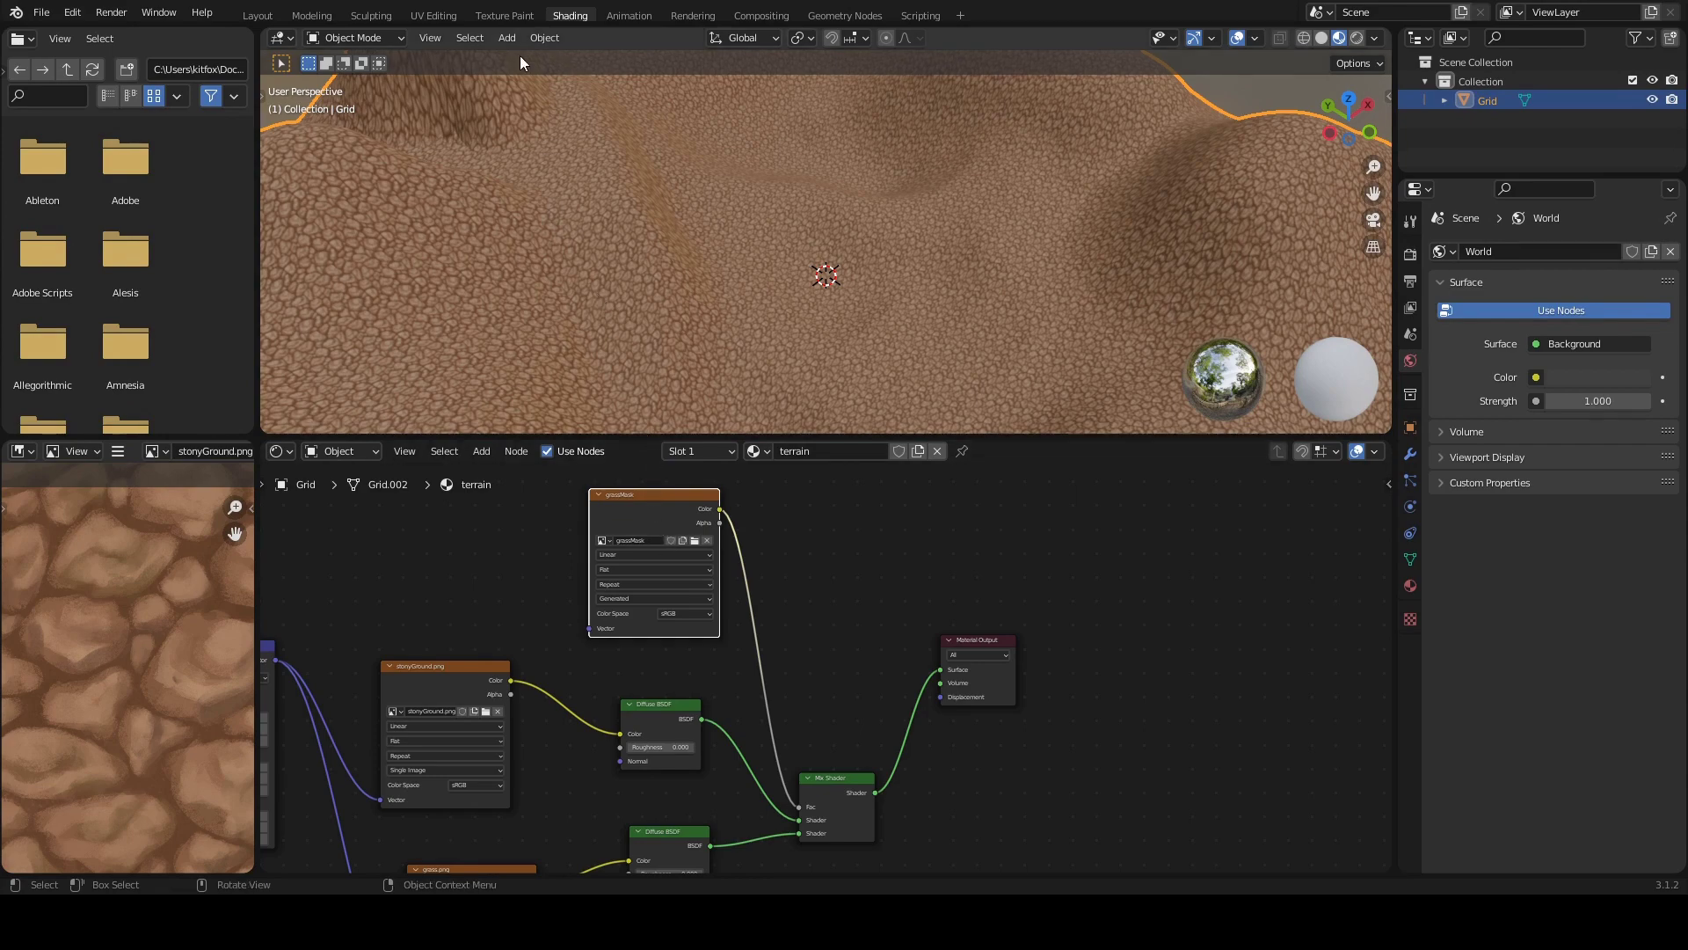
click(501, 13)
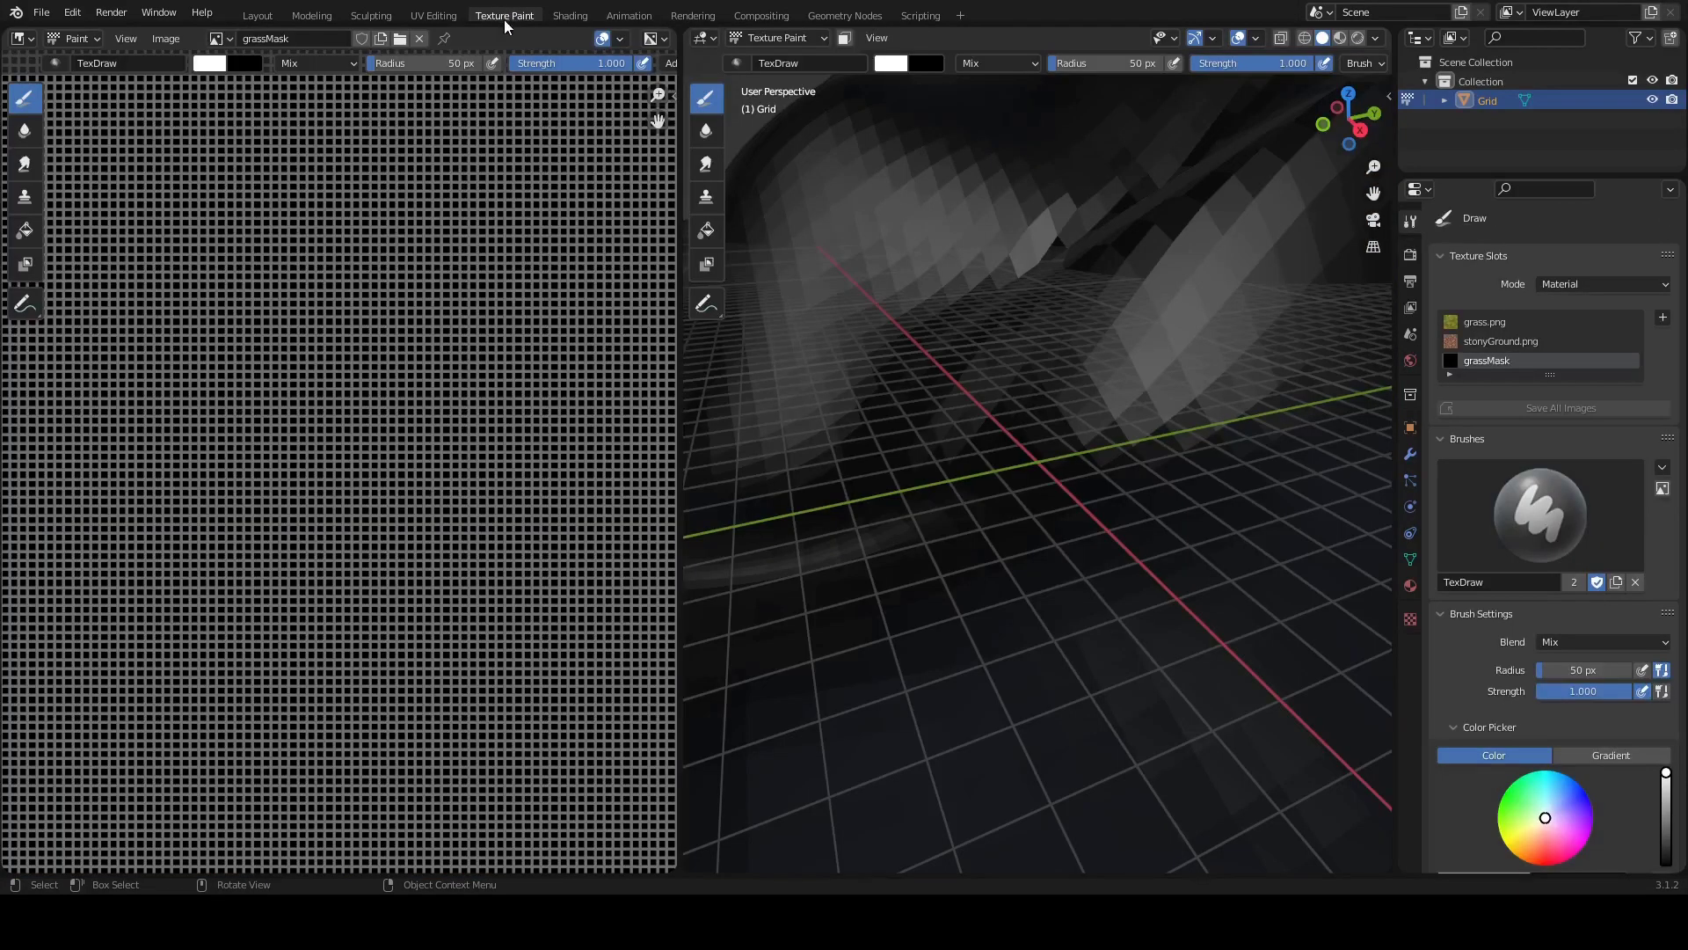
Step: Disable Specular Lighting in the texture paint viewport's shading options
click(1371, 39)
click(1373, 41)
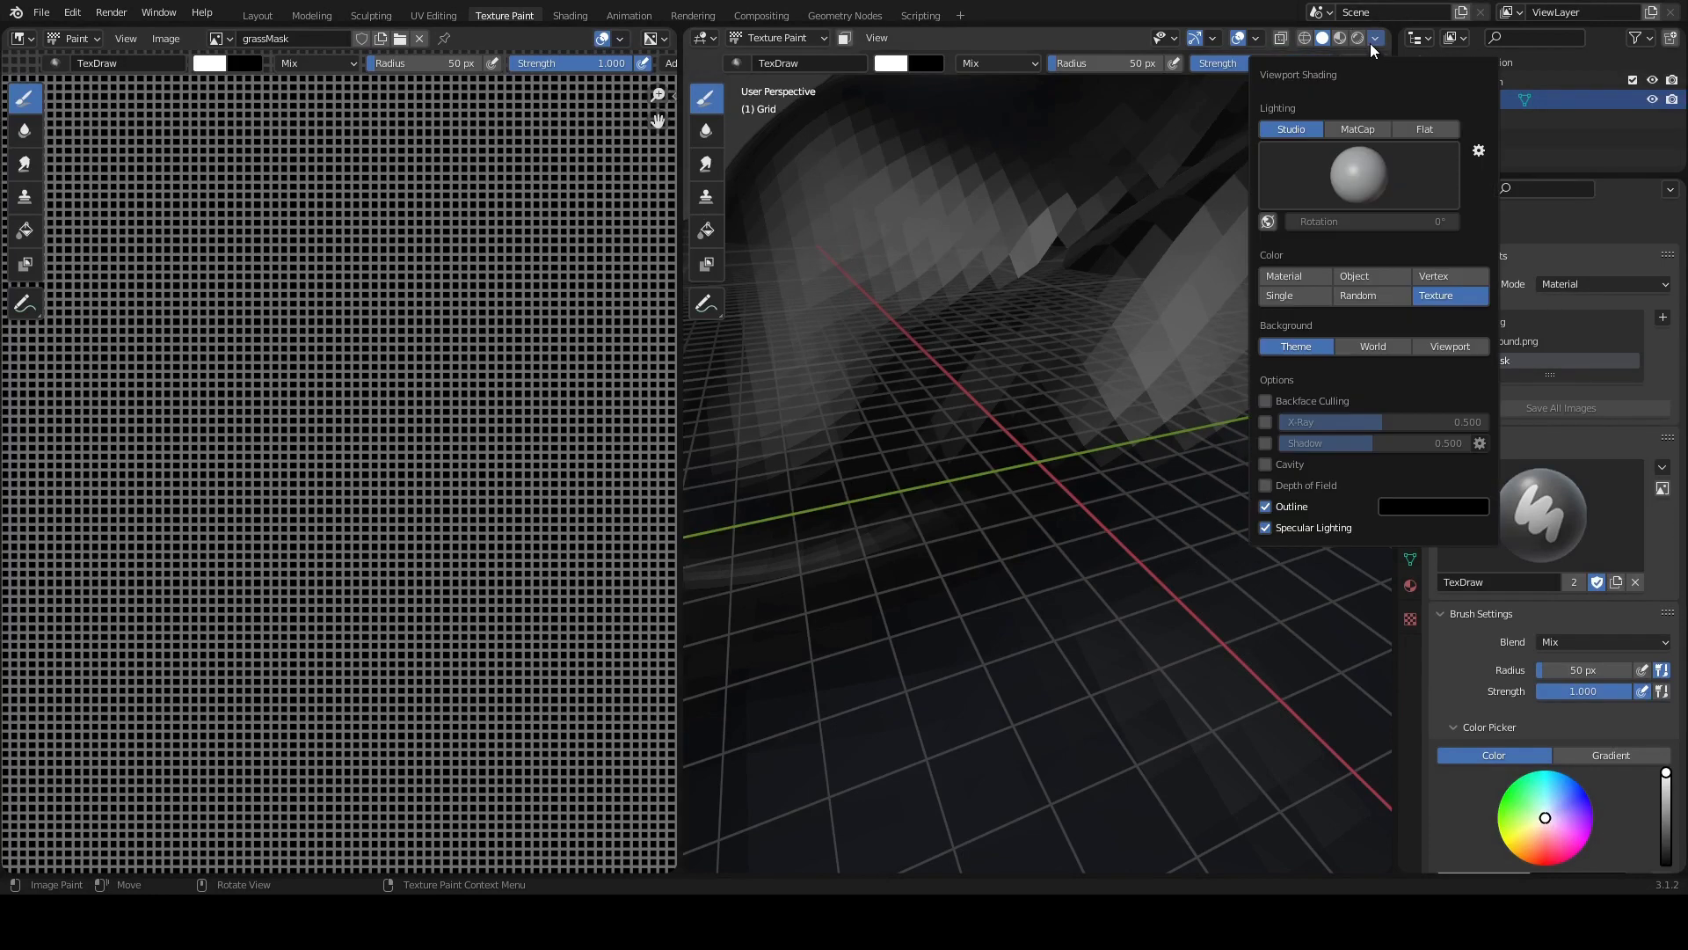
click(1266, 528)
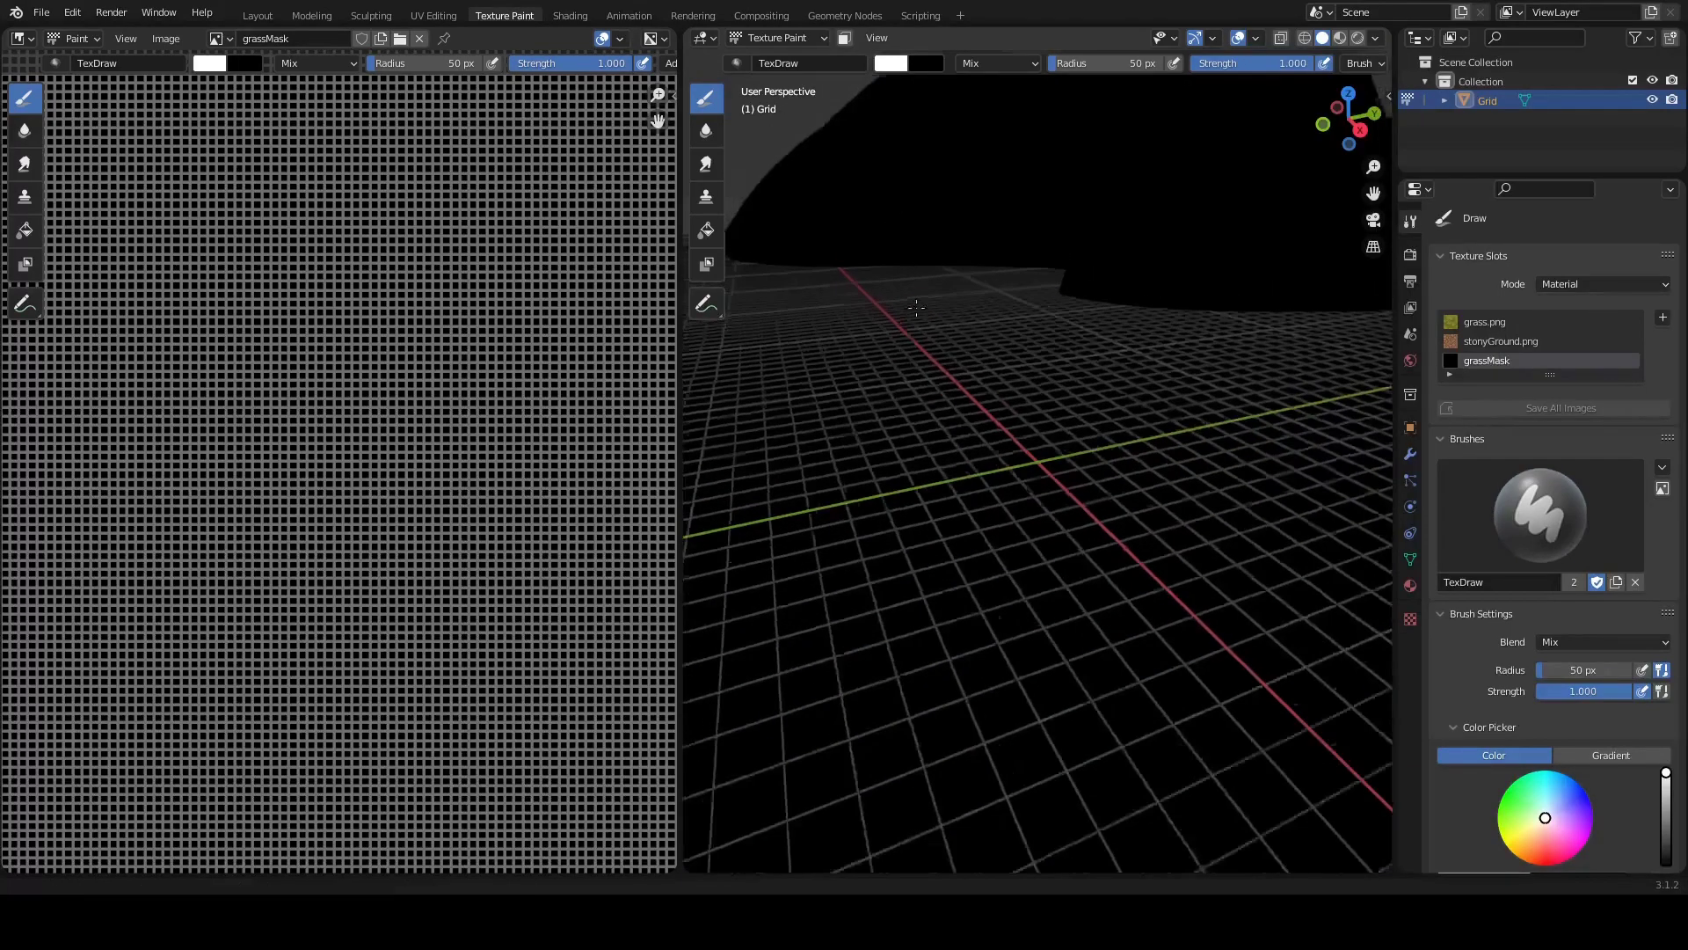
Step: Hide the floor grid in the texture paint viewport's overlays
middle_drag(915, 306, 942, 405)
click(1258, 39)
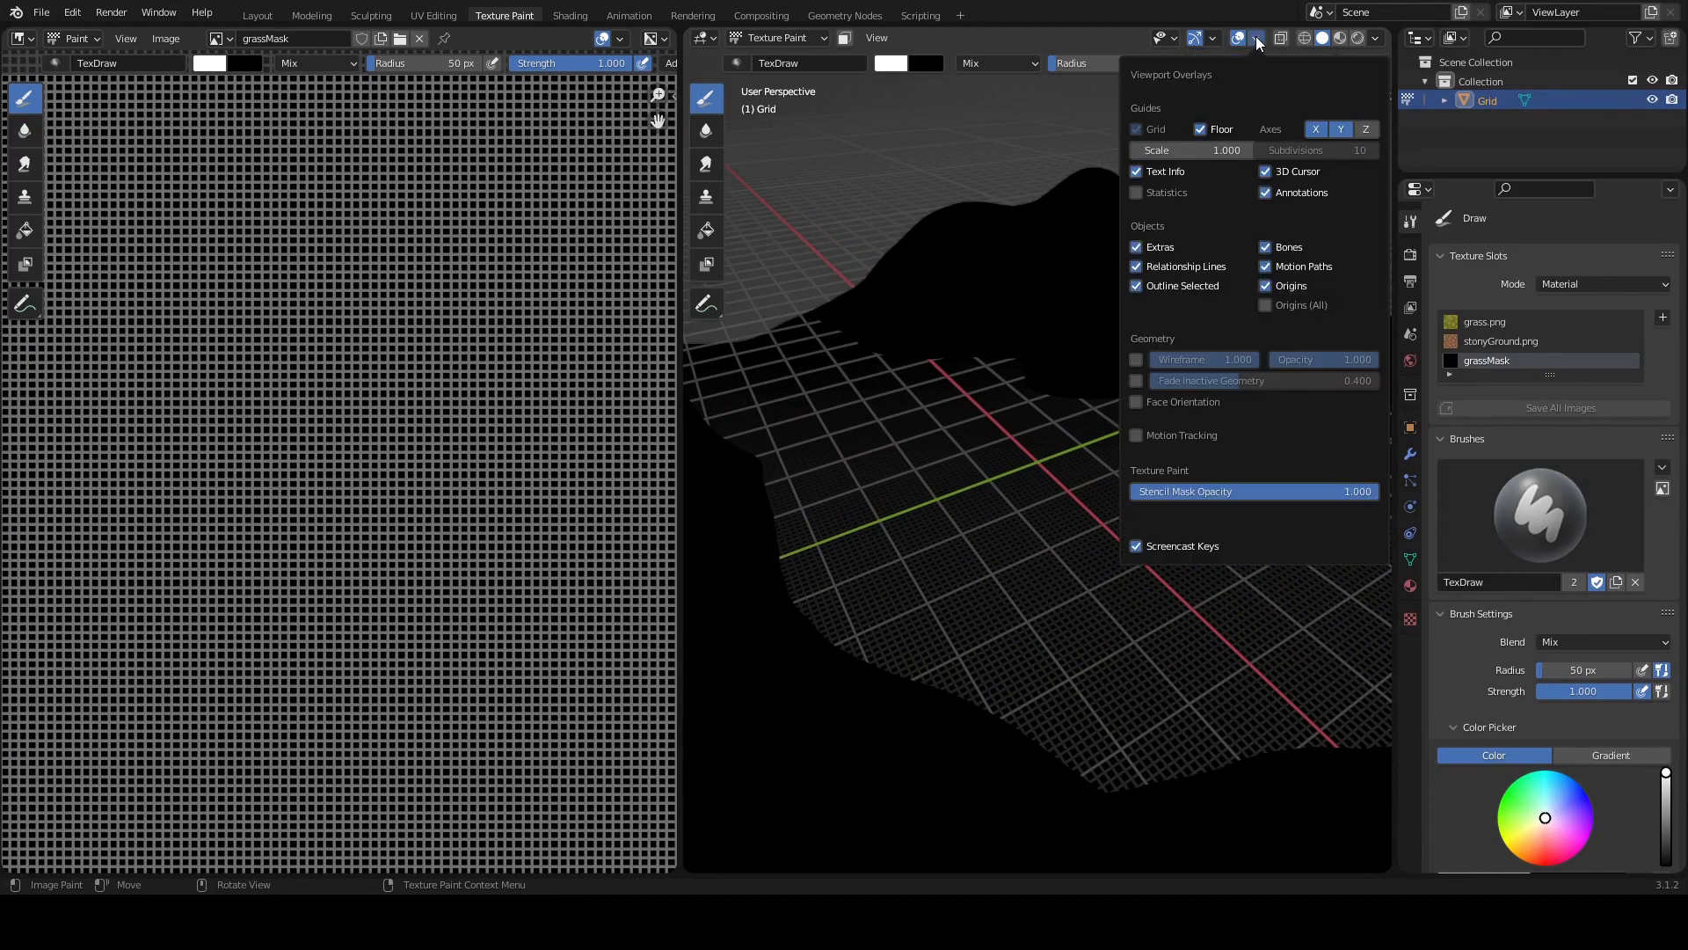
click(1200, 130)
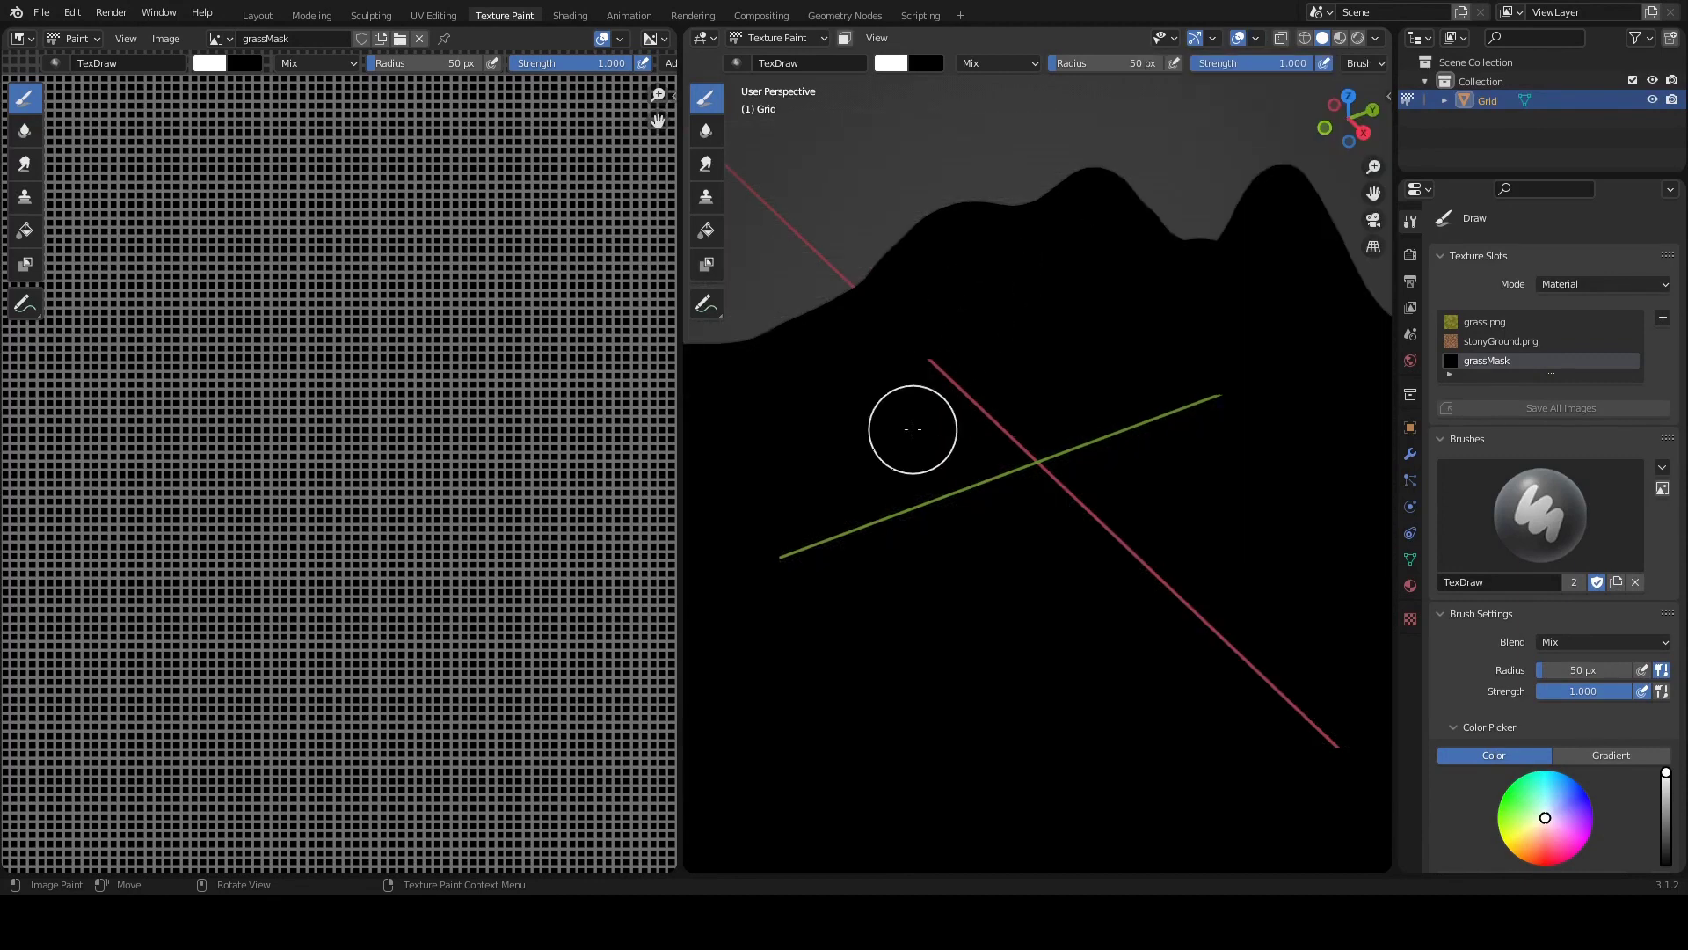
Step: Paint two separate white patches on the grassMask near the terrain's centre with the 50 px TexDraw brush
mouse_move(860, 370)
middle_down()
mouse_move(911, 375)
mouse_move(889, 403)
mouse_move(972, 351)
middle_up()
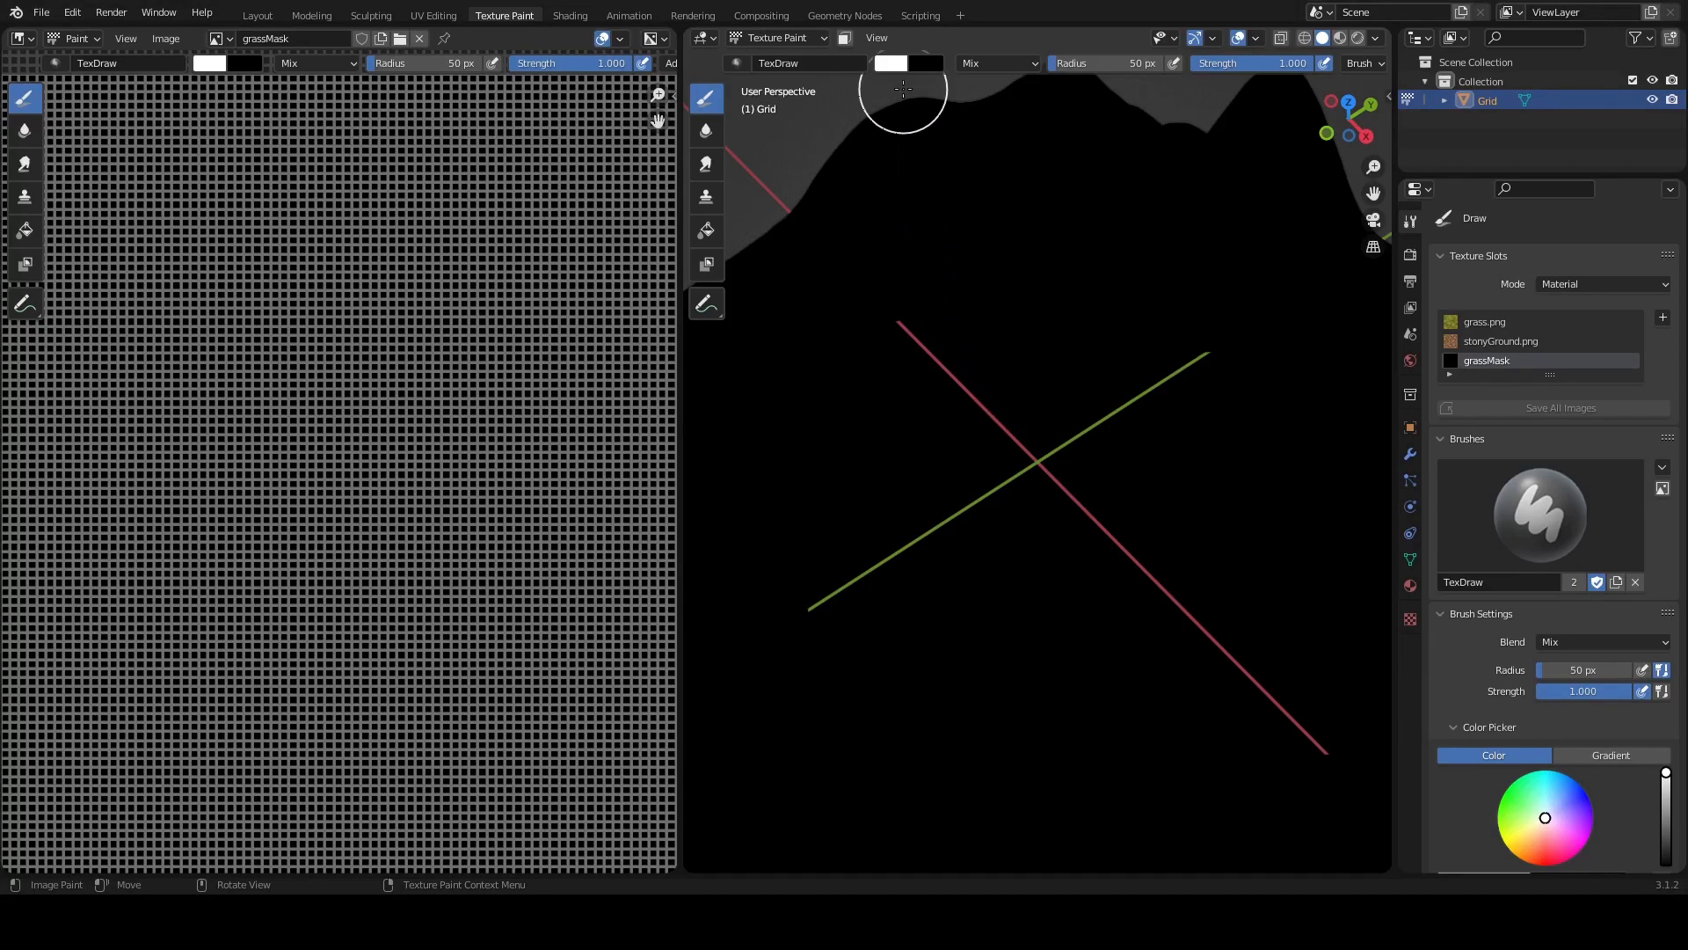
mouse_move(997, 304)
mouse_down()
mouse_move(987, 415)
mouse_move(979, 331)
mouse_move(991, 463)
mouse_move(1006, 351)
mouse_move(1002, 460)
mouse_move(971, 491)
mouse_up()
mouse_move(898, 479)
middle_down()
mouse_move(972, 434)
mouse_move(958, 413)
middle_up()
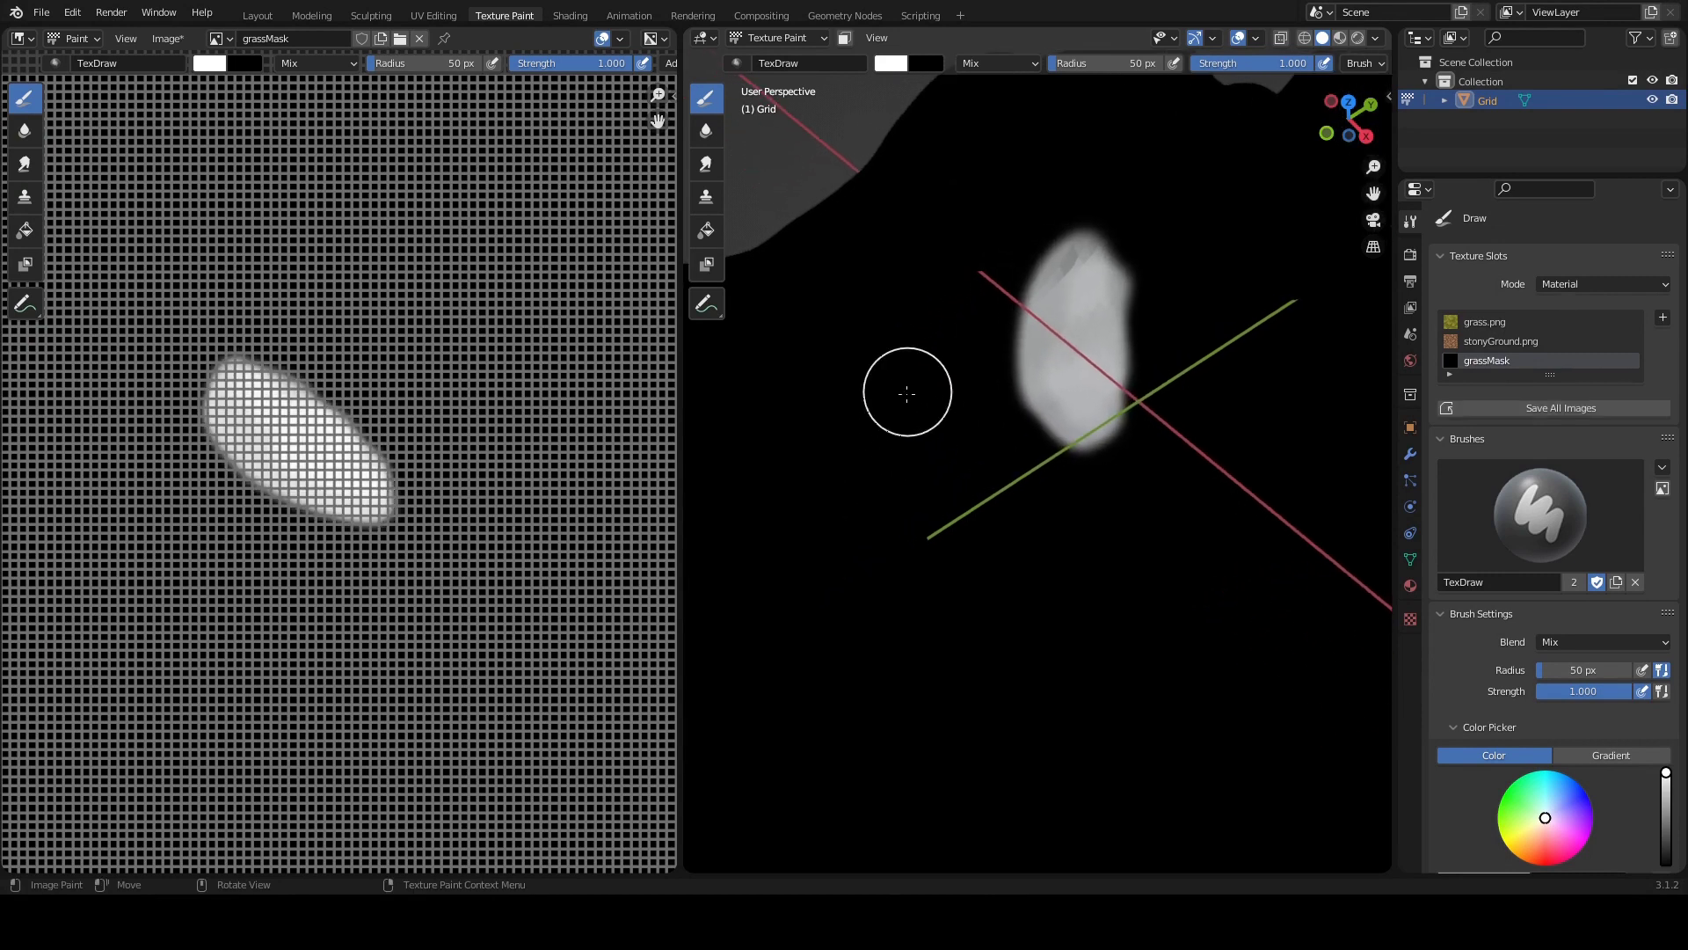
mouse_move(908, 388)
mouse_down()
mouse_move(908, 433)
mouse_move(957, 490)
mouse_up()
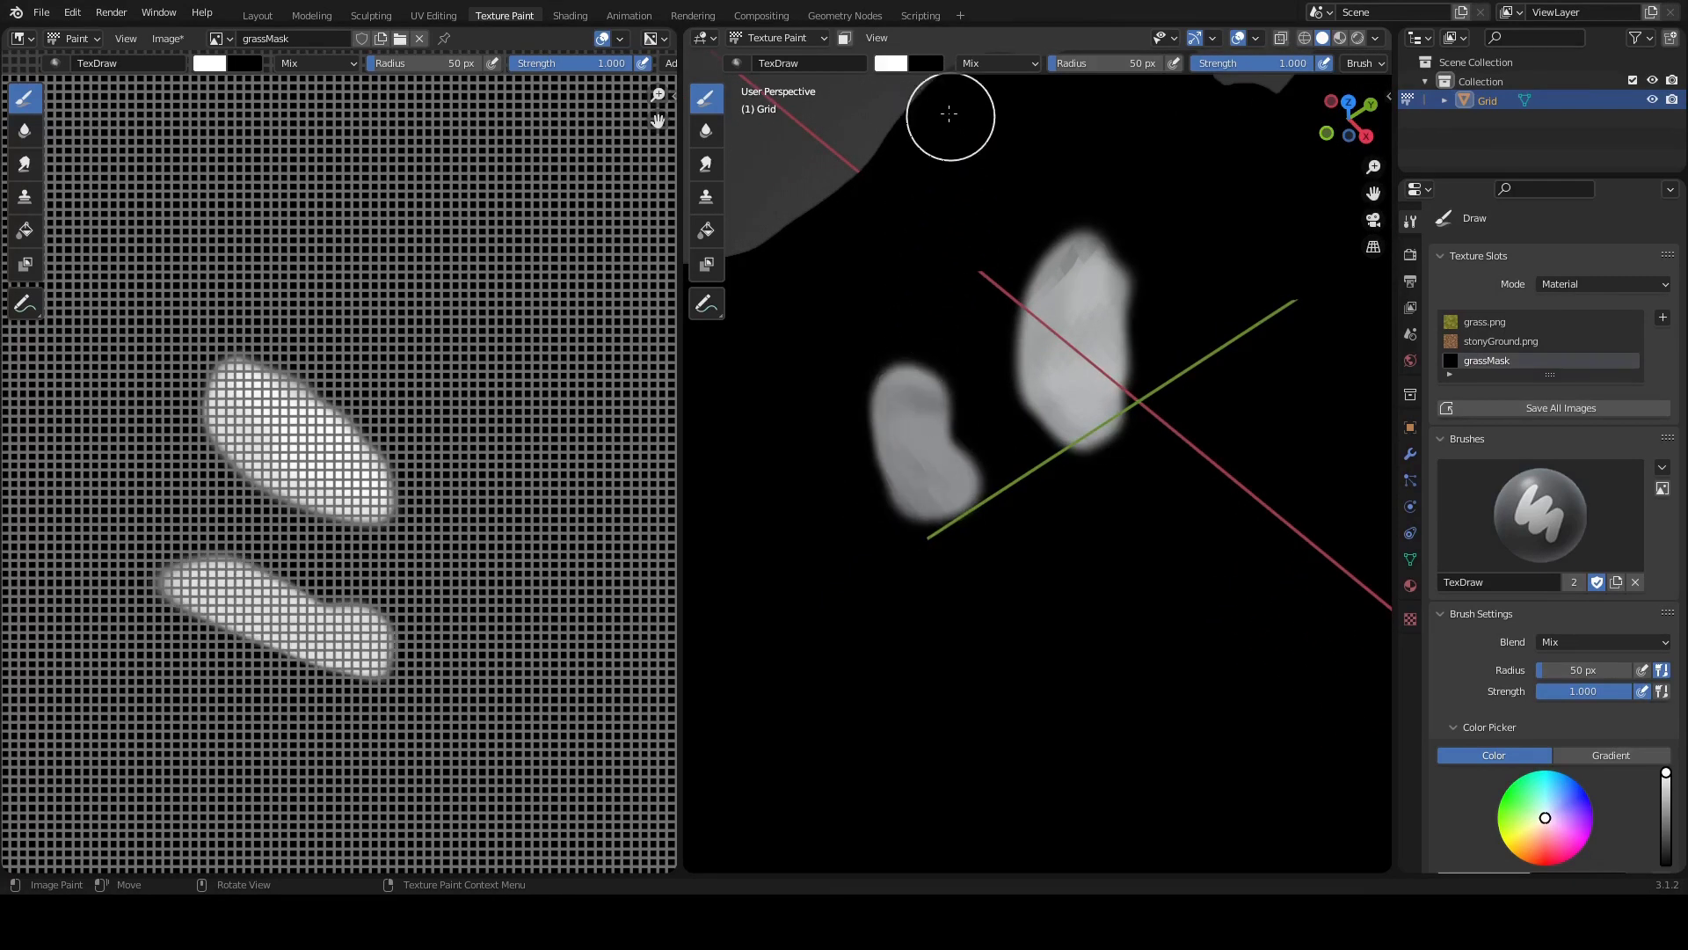
Step: Check the painted patches in the Shading workspace, return to Texture Paint, and set its viewport to Material Preview shading
click(567, 17)
mouse_move(822, 312)
middle_down()
mouse_move(862, 278)
mouse_move(721, 283)
mouse_move(754, 230)
mouse_move(829, 278)
mouse_move(839, 230)
mouse_move(867, 248)
mouse_move(863, 209)
mouse_move(858, 266)
middle_up()
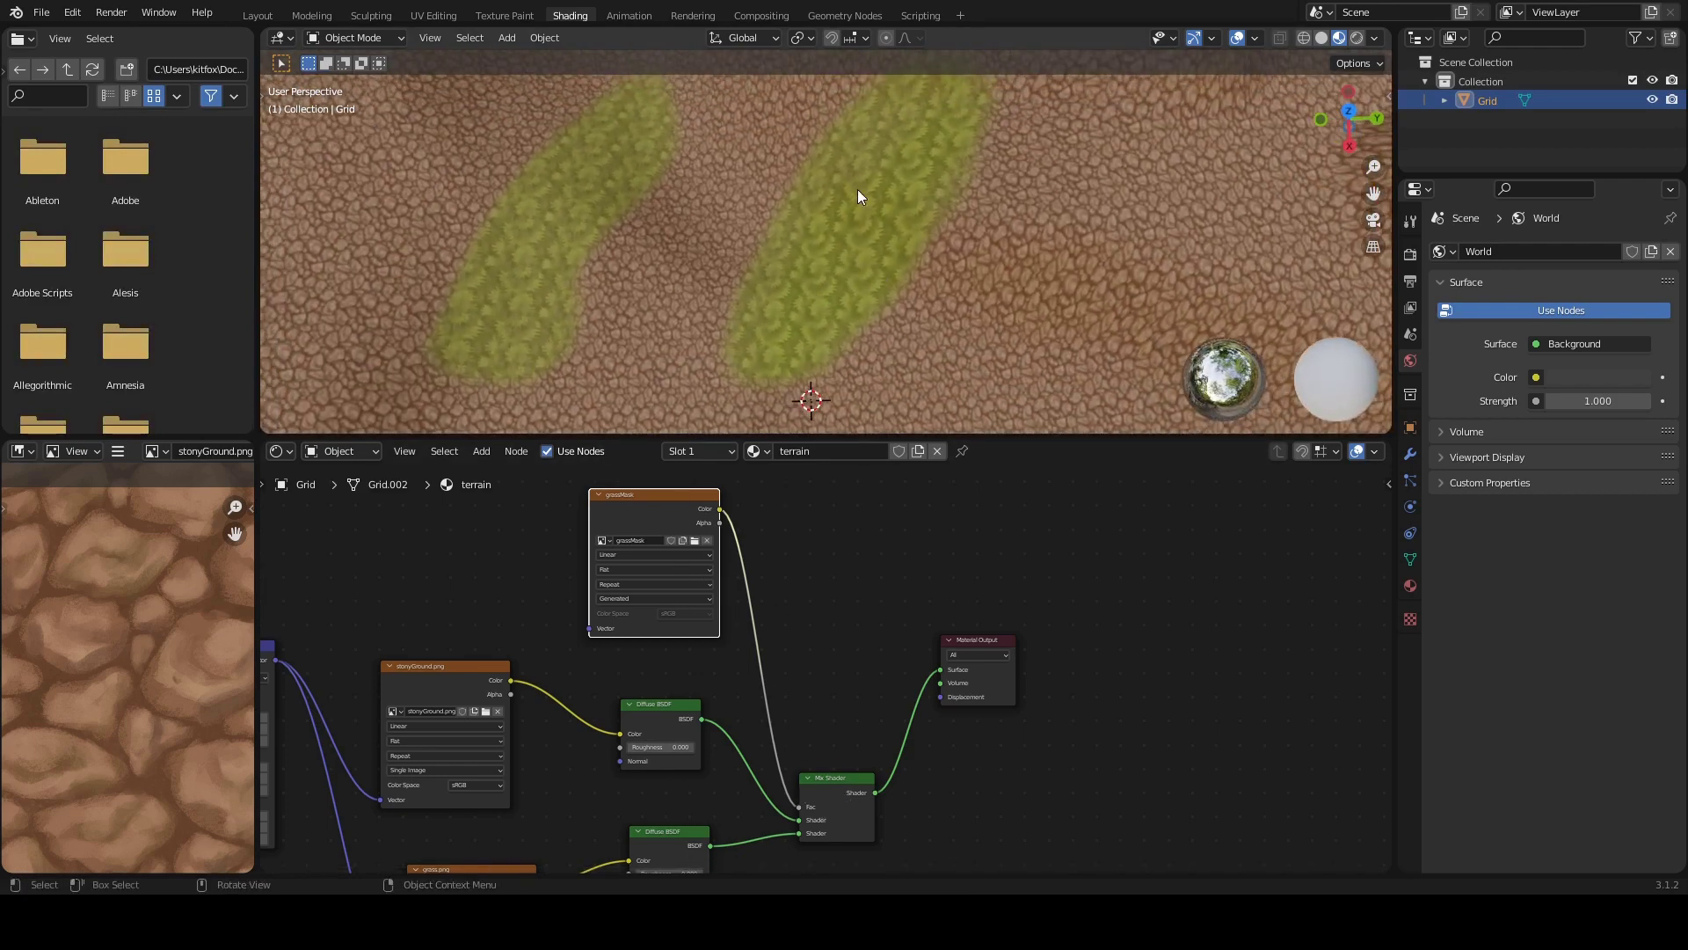
click(506, 13)
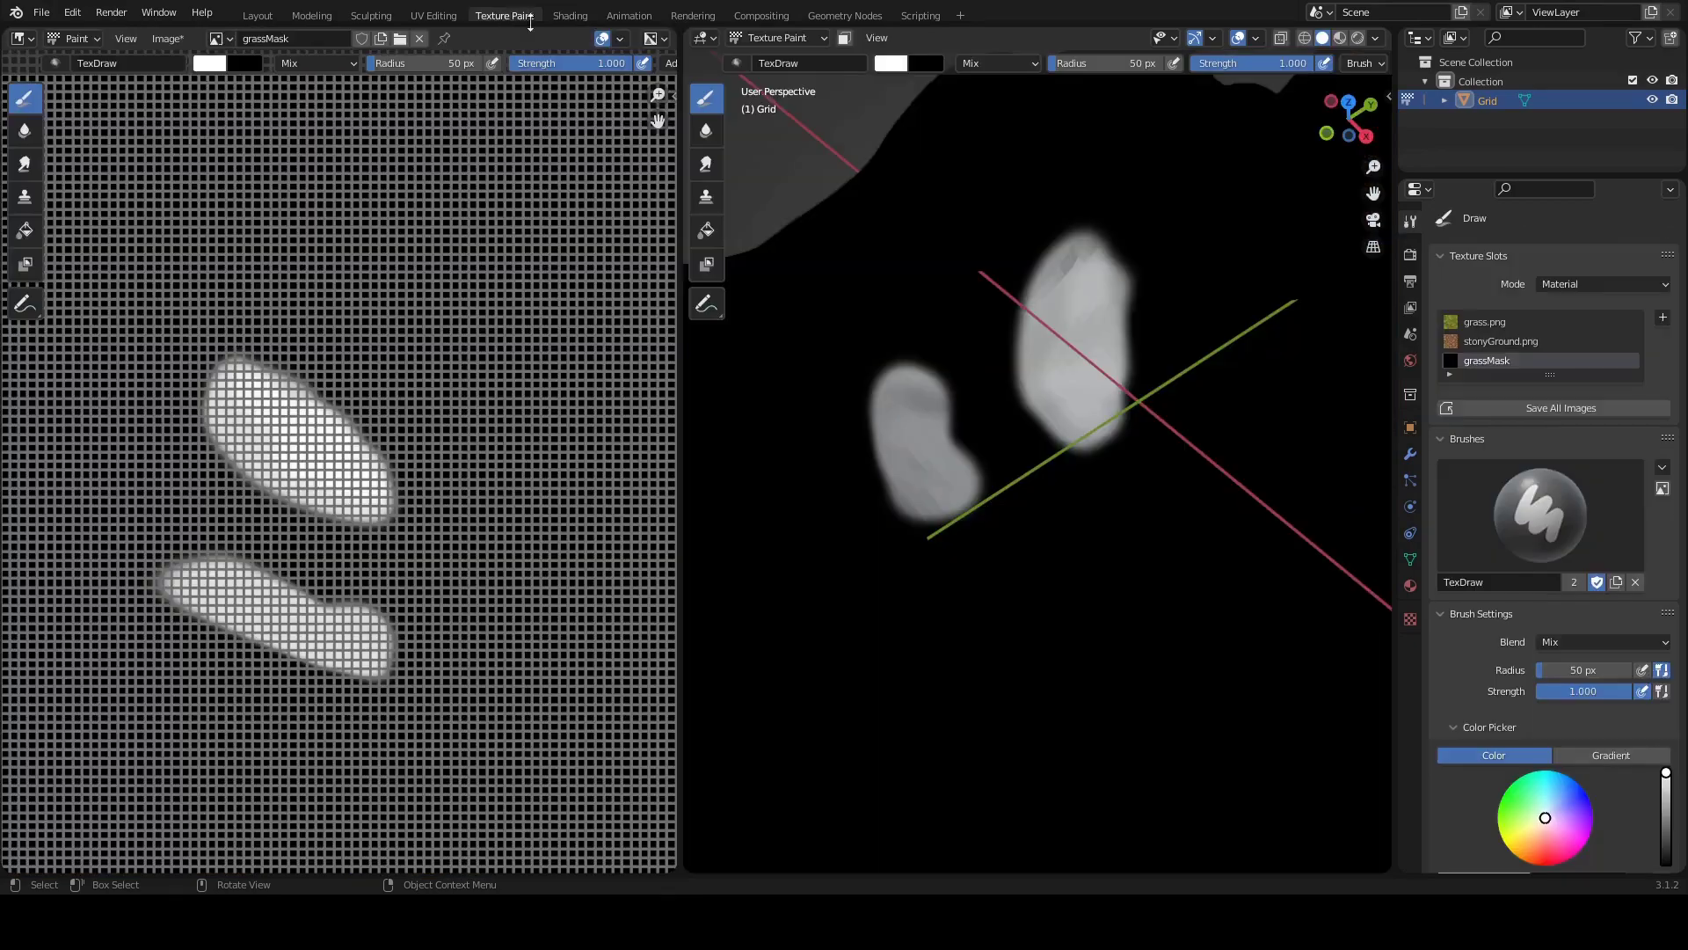
click(1340, 39)
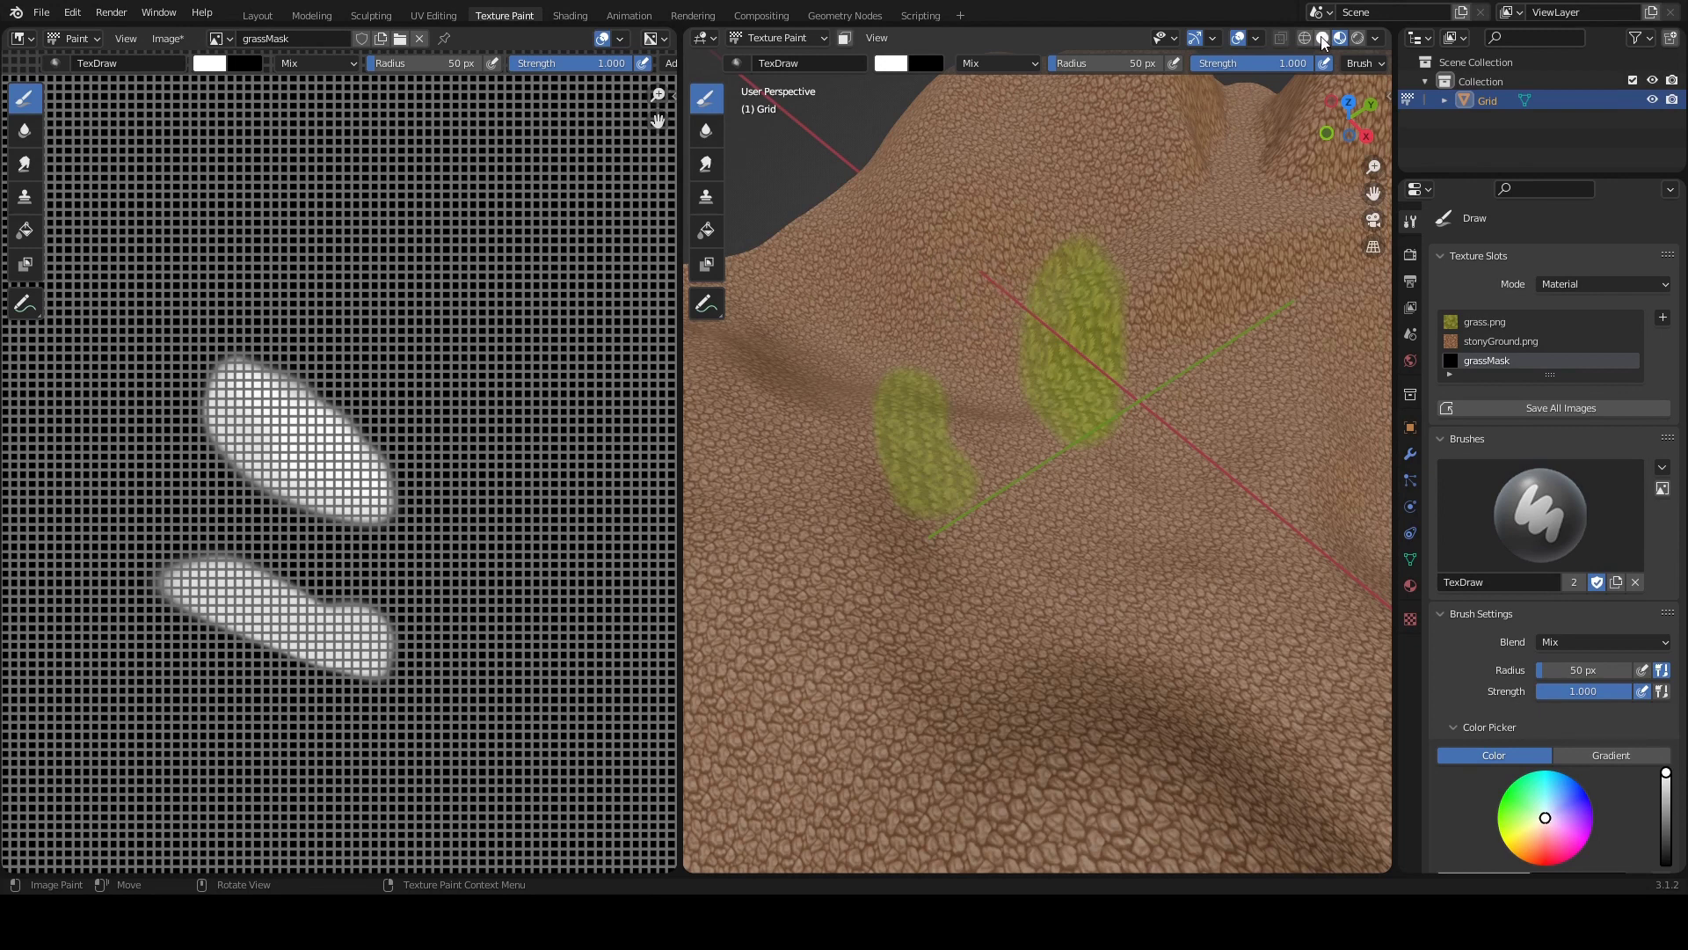
click(1323, 39)
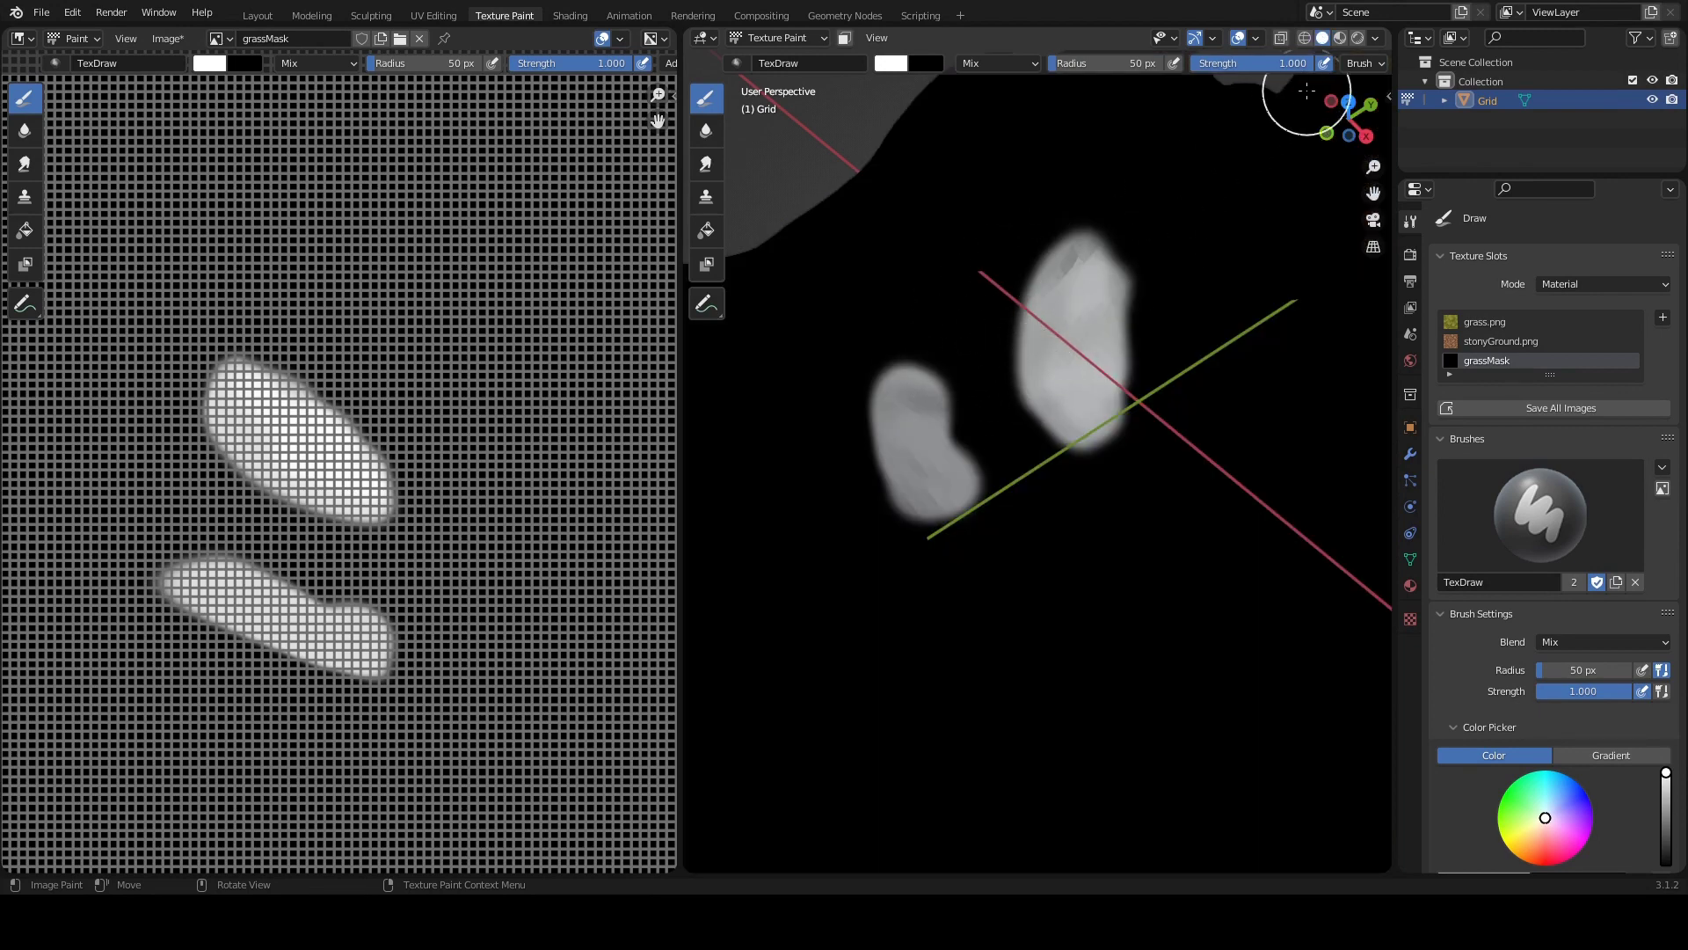
click(1340, 38)
Step: Paint grass over the large hill at the terrain's back corner, covering it out to the mesh edges
mouse_move(1008, 314)
middle_down()
mouse_move(1061, 360)
mouse_move(1093, 325)
mouse_move(1041, 369)
middle_up()
click(1045, 275)
mouse_move(1045, 275)
mouse_down()
mouse_move(1037, 294)
mouse_move(1100, 255)
mouse_move(1060, 334)
mouse_move(1036, 230)
mouse_move(859, 279)
mouse_move(994, 330)
mouse_move(935, 335)
mouse_up()
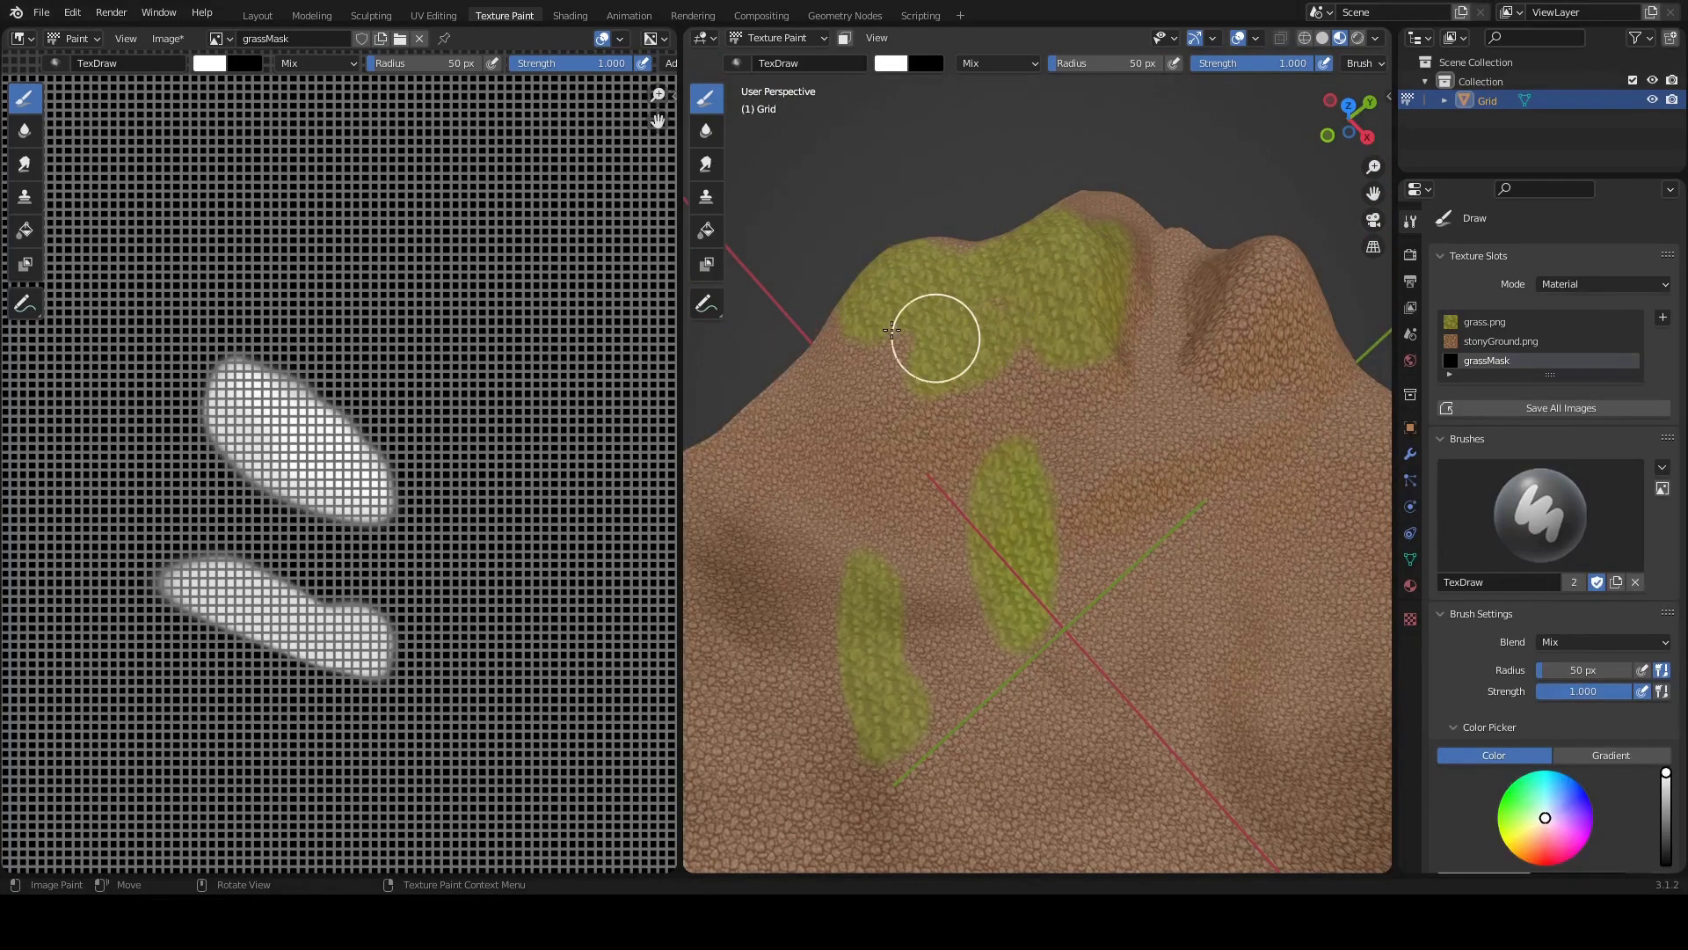
mouse_move(919, 327)
middle_down()
mouse_move(905, 317)
mouse_move(924, 461)
mouse_move(930, 350)
middle_up()
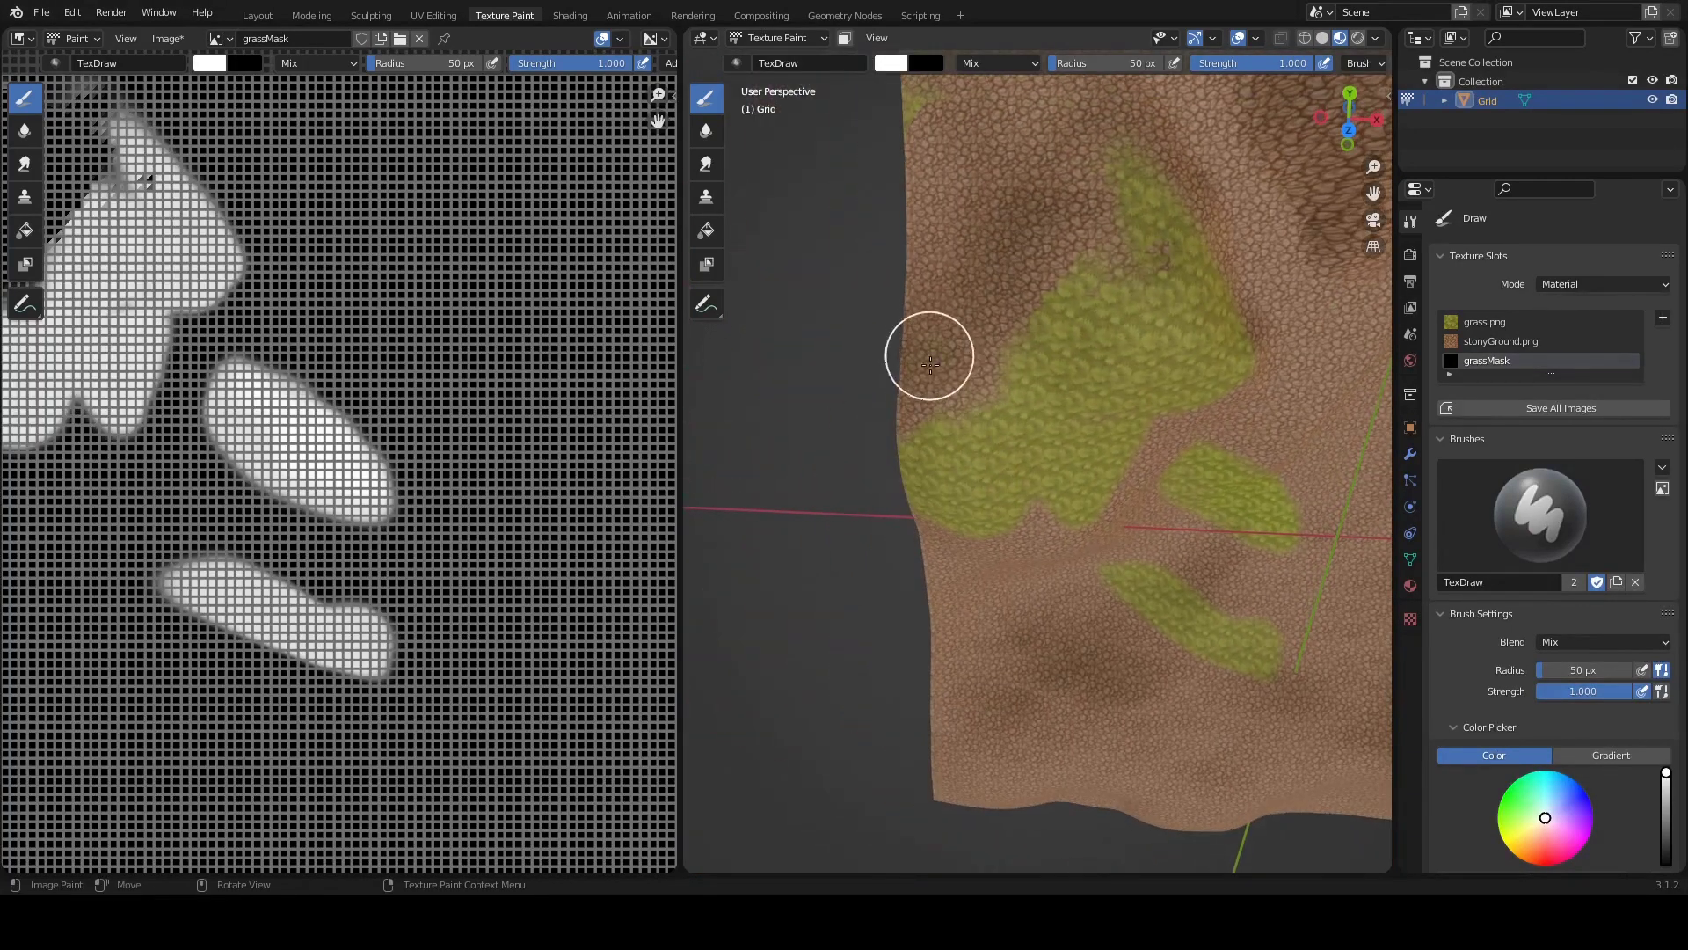
mouse_move(930, 350)
mouse_down()
mouse_move(949, 207)
mouse_move(931, 121)
mouse_up()
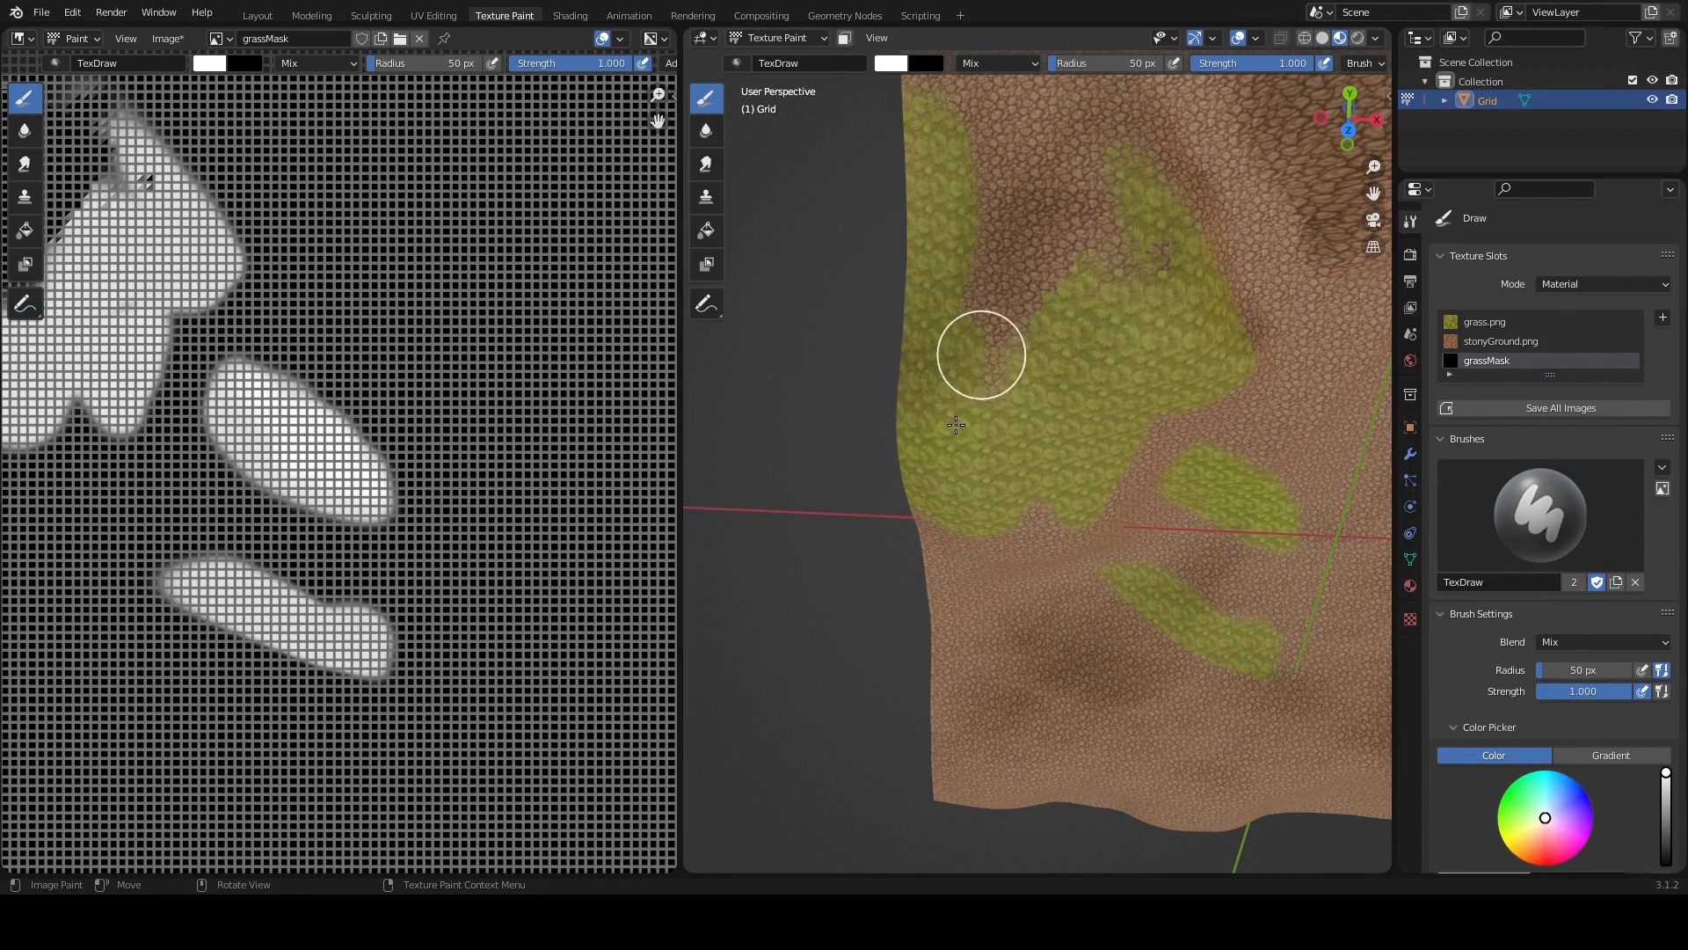
shift+middle_drag(965, 228, 881, 308)
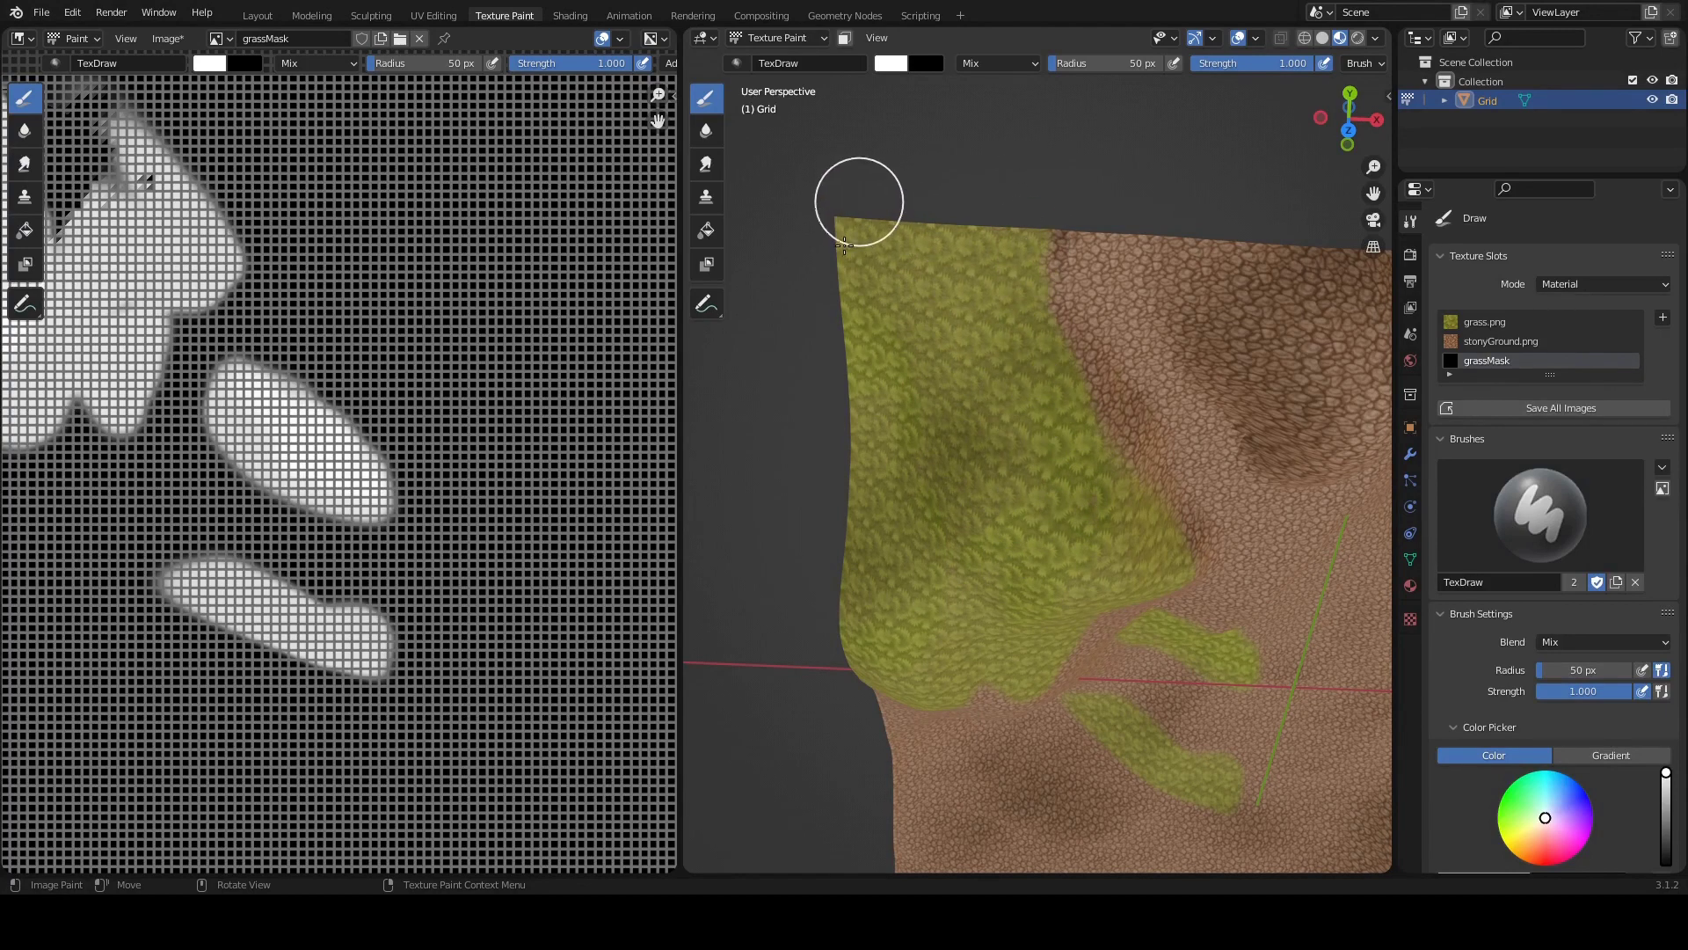
Step: Paint grass over the smaller peak beside the large grassy hill, including its slopes
mouse_move(932, 580)
middle_down()
mouse_move(972, 474)
mouse_move(807, 337)
mouse_move(963, 307)
mouse_move(936, 361)
mouse_move(954, 421)
middle_up()
click(927, 320)
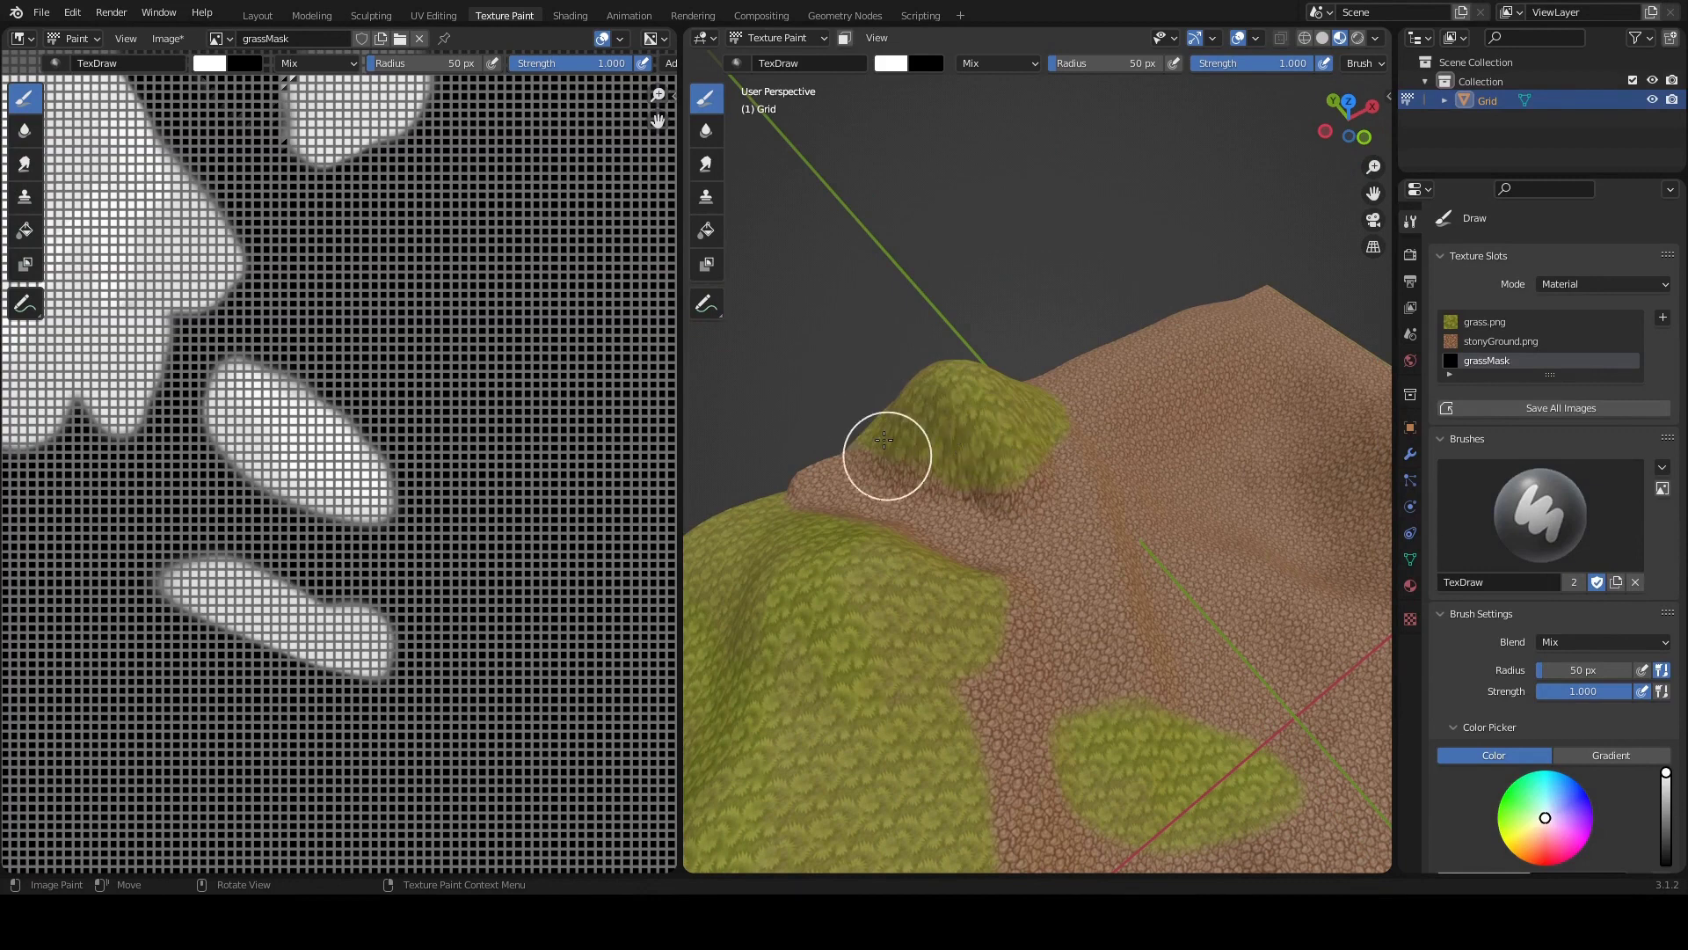
click(1004, 424)
mouse_move(1003, 425)
middle_down()
mouse_move(871, 407)
mouse_move(822, 364)
mouse_move(884, 475)
mouse_move(1101, 440)
middle_up()
Step: Enlarge the brush radius to 101 px and paint a broad grass strip along the whole side opposite the hills
key(f)
click(937, 466)
mouse_move(954, 504)
mouse_down()
mouse_move(929, 512)
mouse_move(1014, 554)
mouse_move(1085, 539)
mouse_move(1110, 493)
mouse_move(1334, 605)
mouse_up()
middle_drag(1334, 604, 1079, 568)
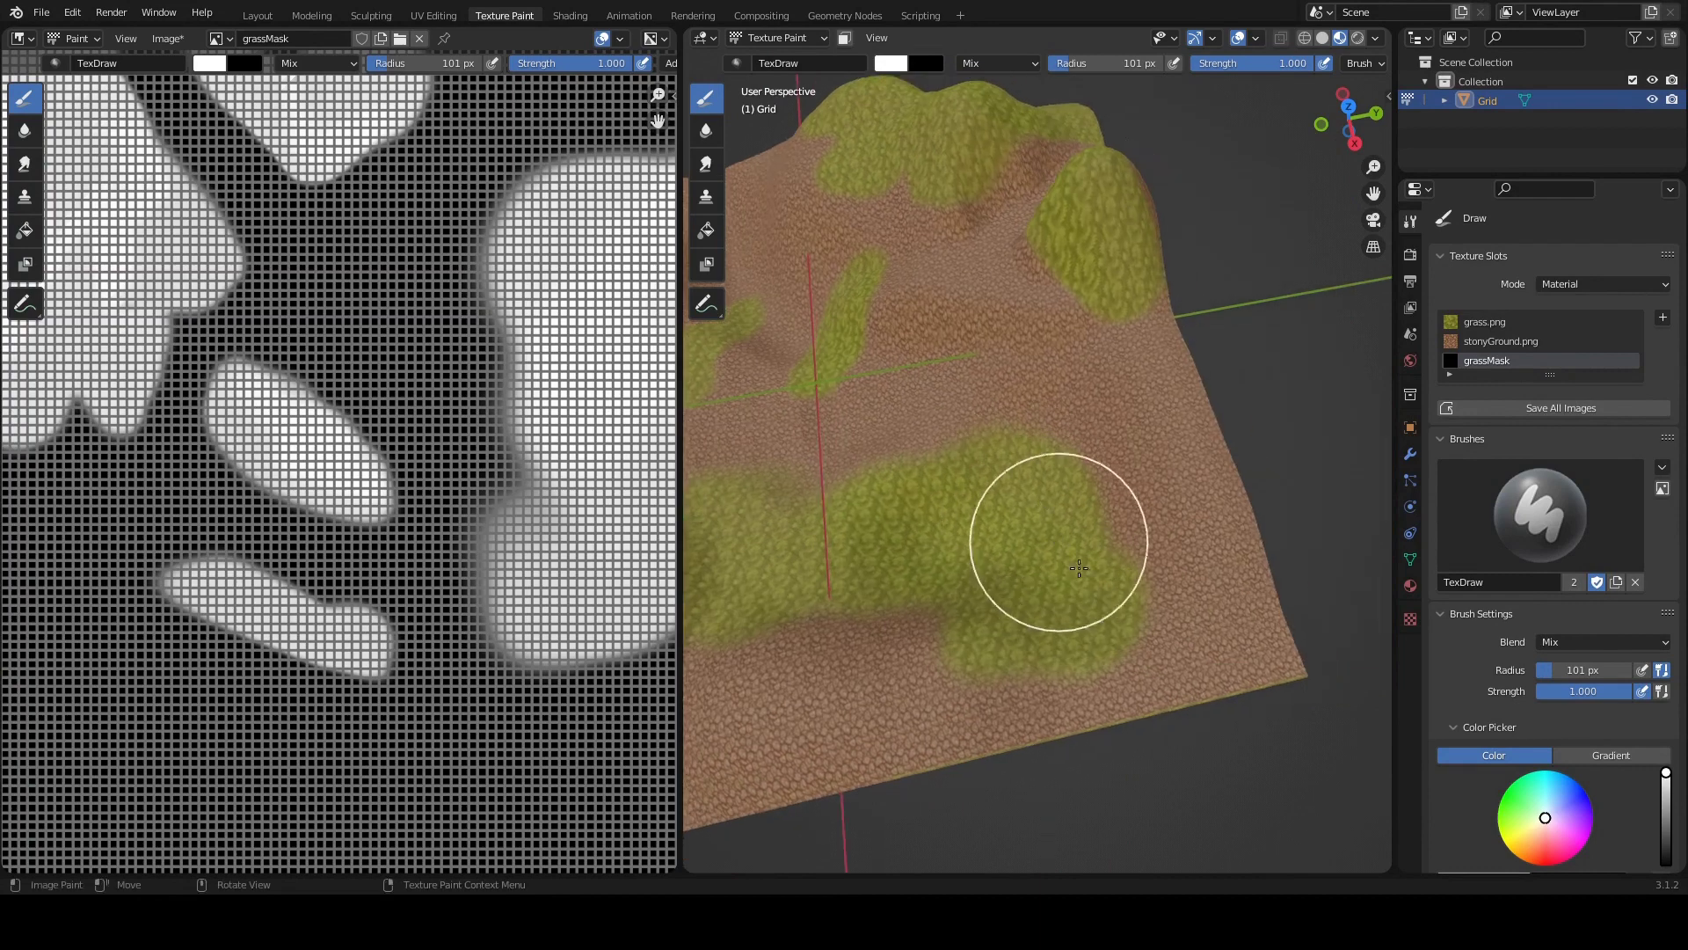
mouse_move(1079, 568)
mouse_down()
mouse_move(1200, 519)
mouse_move(1257, 673)
mouse_move(950, 643)
mouse_move(1078, 663)
mouse_move(1112, 464)
mouse_move(1266, 610)
mouse_move(1074, 652)
mouse_up()
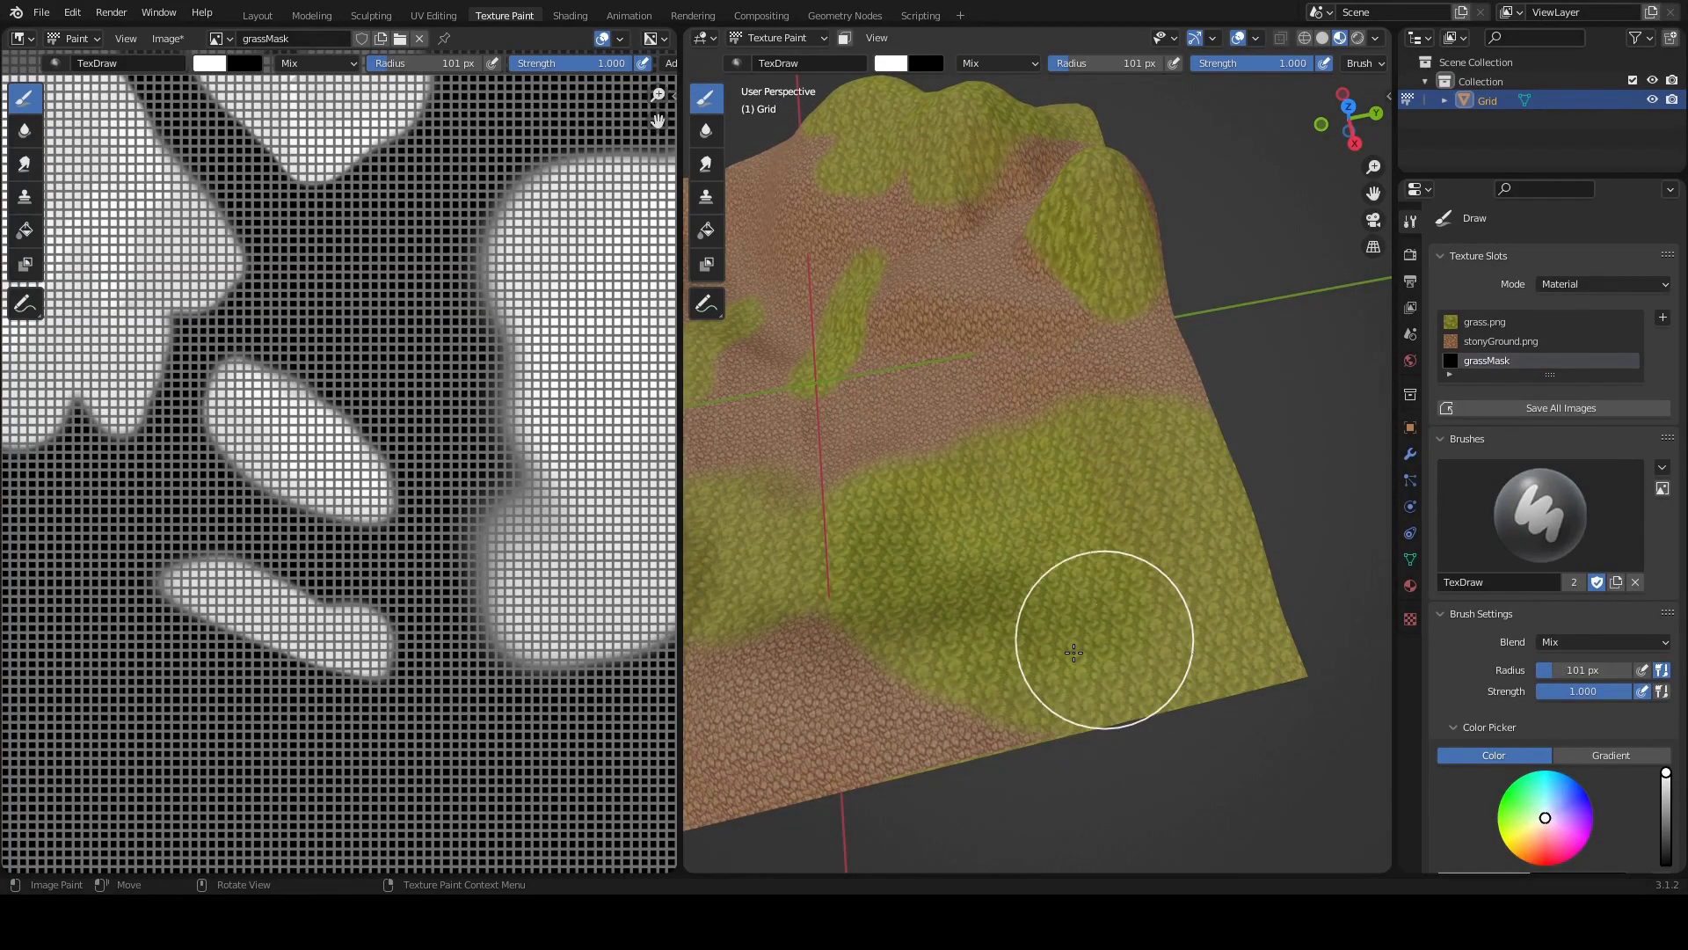
middle_drag(1073, 652, 1059, 539)
mouse_move(1059, 539)
mouse_down()
mouse_move(859, 565)
mouse_move(774, 530)
mouse_move(879, 698)
mouse_move(1025, 708)
mouse_move(897, 633)
mouse_move(745, 739)
mouse_move(911, 730)
mouse_move(1014, 690)
mouse_move(1032, 727)
mouse_move(816, 780)
mouse_move(902, 763)
mouse_move(950, 640)
mouse_up()
shift+middle_drag(849, 464, 950, 551)
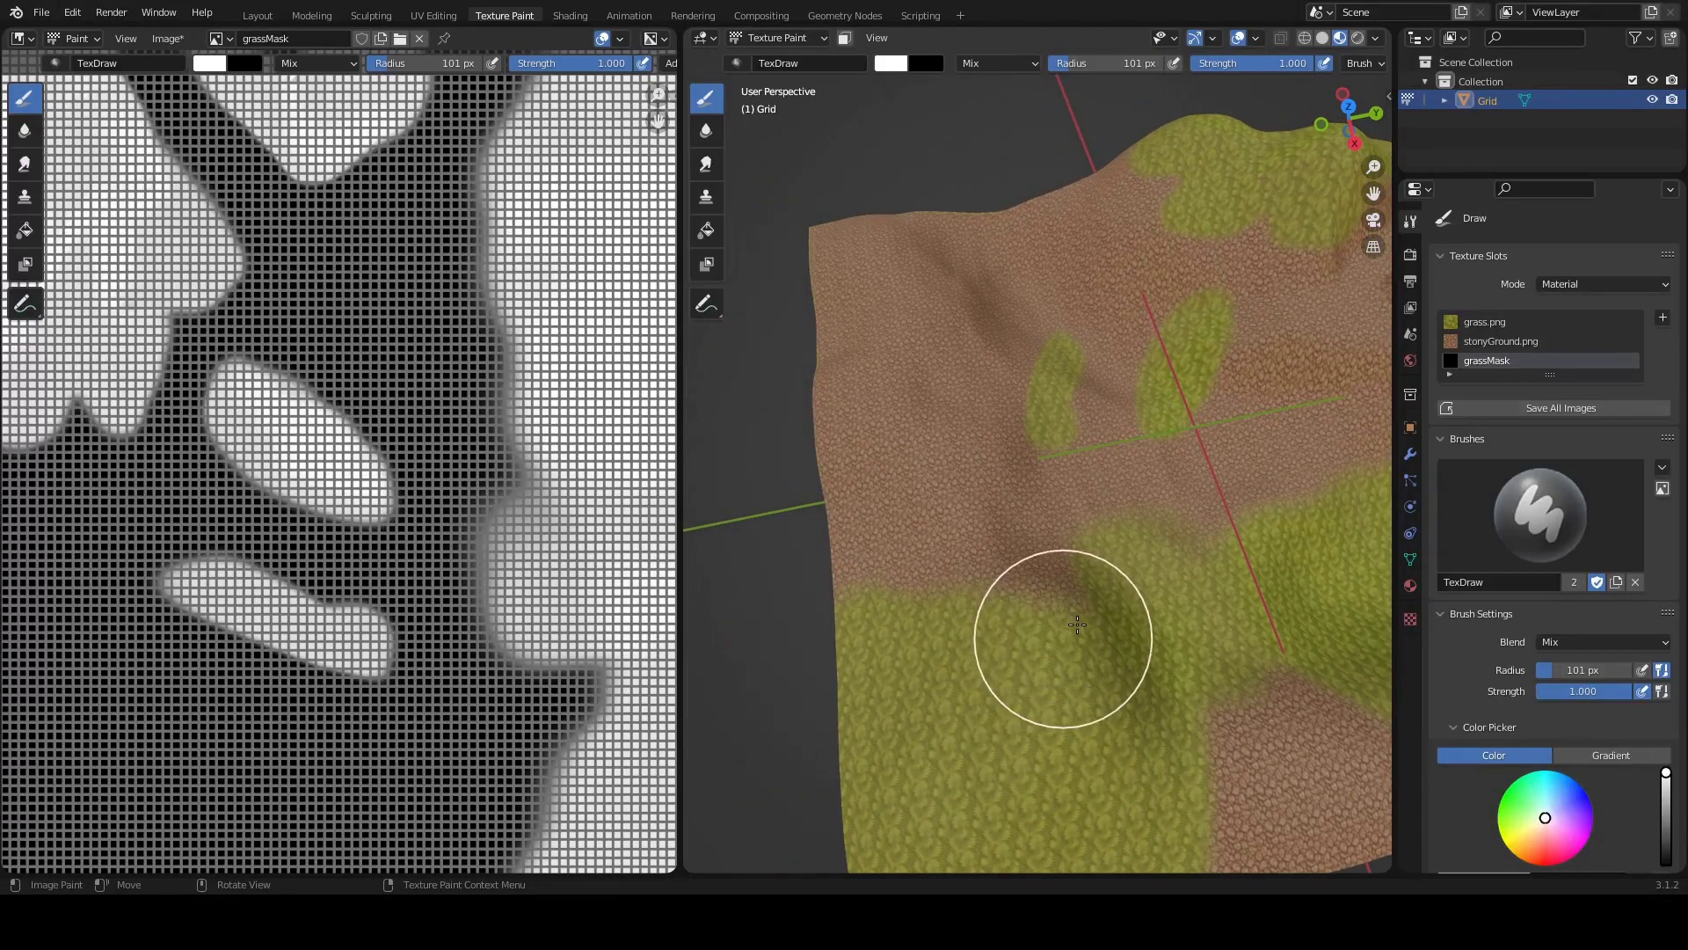
mouse_move(1077, 624)
mouse_down()
mouse_move(904, 604)
mouse_move(987, 504)
mouse_up()
mouse_move(988, 505)
middle_down()
mouse_move(853, 387)
mouse_move(869, 442)
mouse_move(844, 466)
middle_up()
Step: Paint a large grass area from the small elongated patch towards the terrain's remaining bare corner
shift+middle_drag(902, 409, 864, 541)
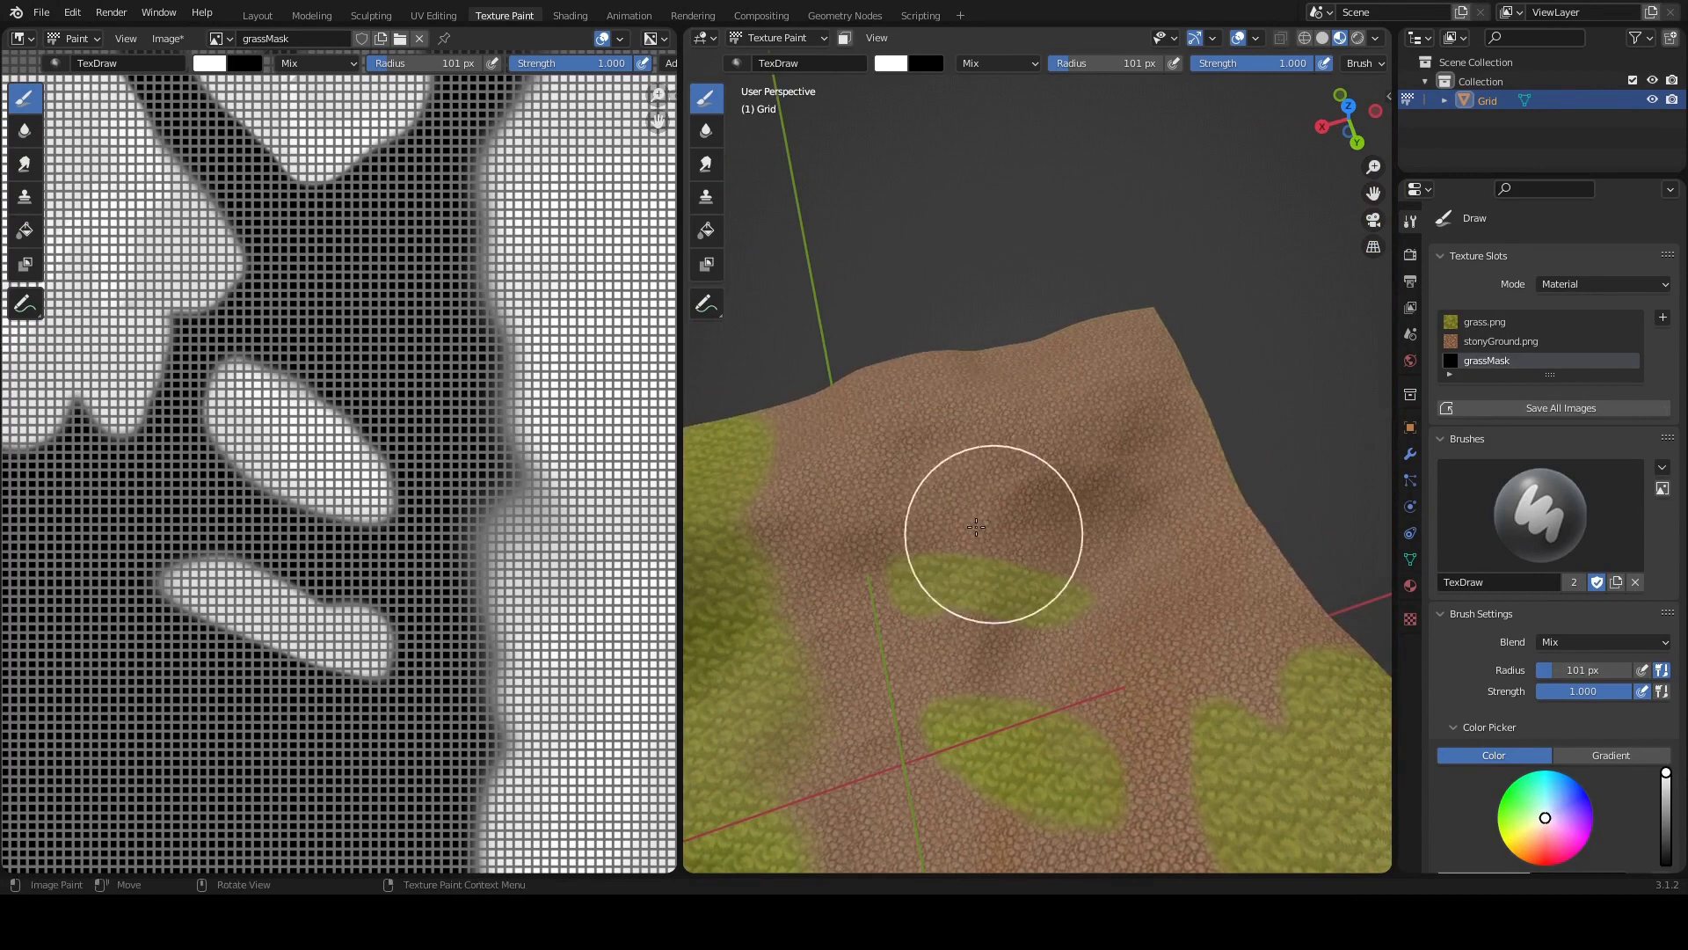
mouse_move(977, 527)
mouse_down()
mouse_move(1064, 506)
mouse_move(951, 438)
mouse_move(1071, 446)
mouse_move(1006, 464)
mouse_move(999, 445)
mouse_move(992, 464)
mouse_up()
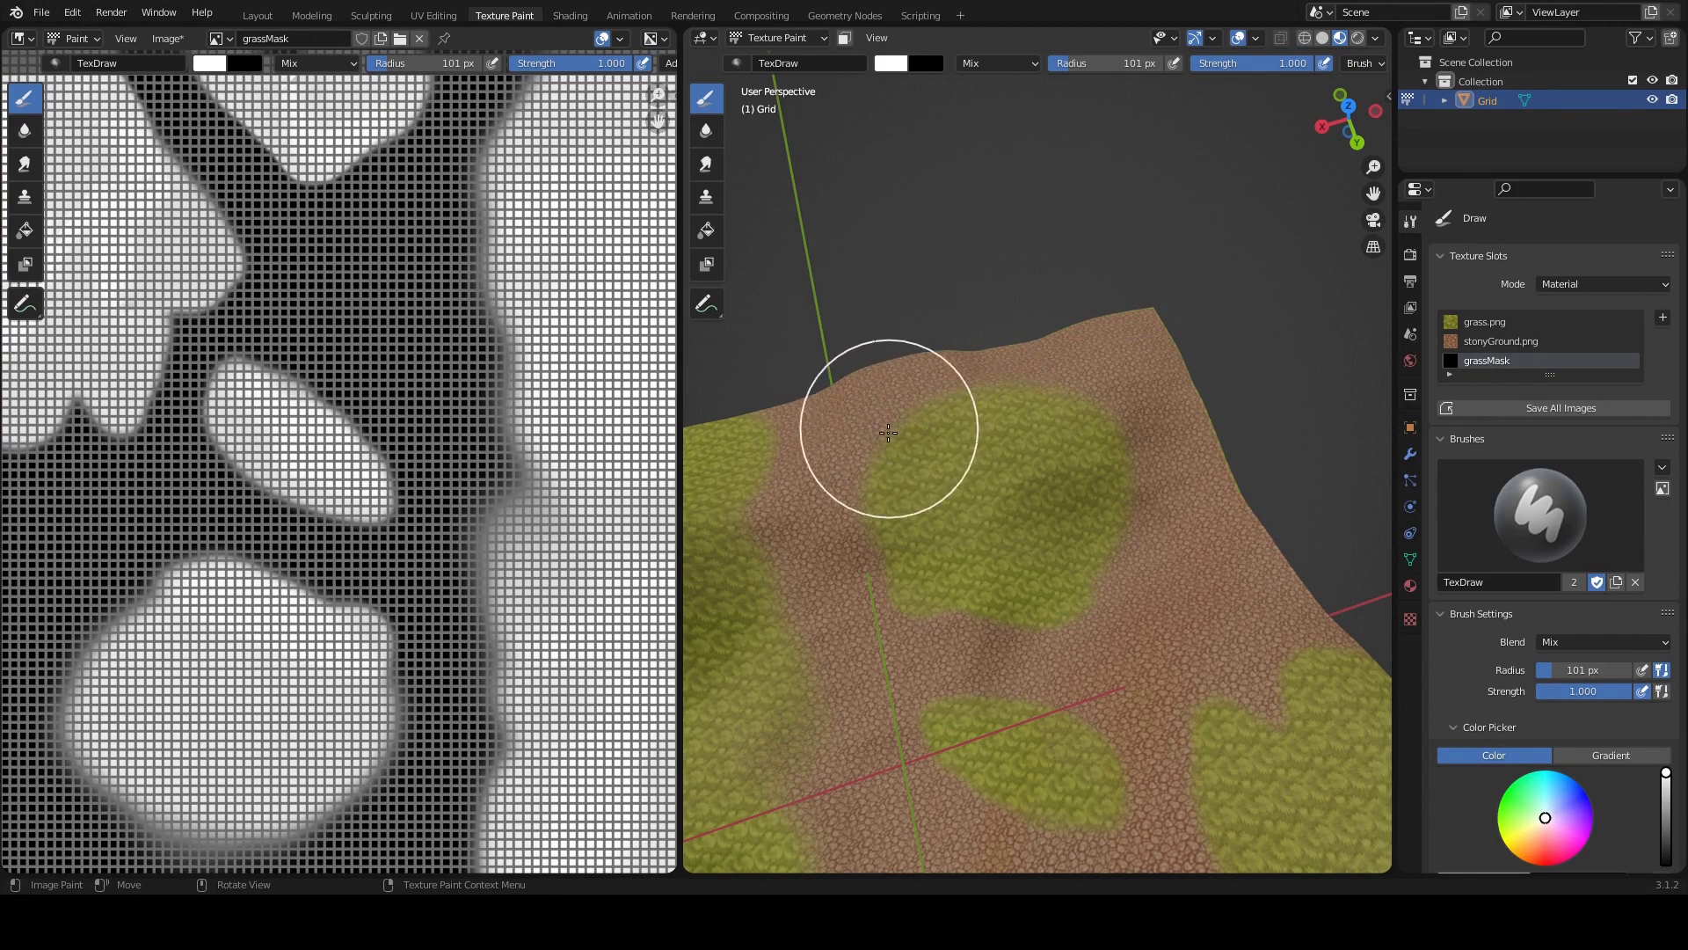
mouse_move(950, 390)
mouse_down()
mouse_move(855, 388)
mouse_move(980, 422)
mouse_move(1093, 366)
mouse_move(1033, 392)
mouse_up()
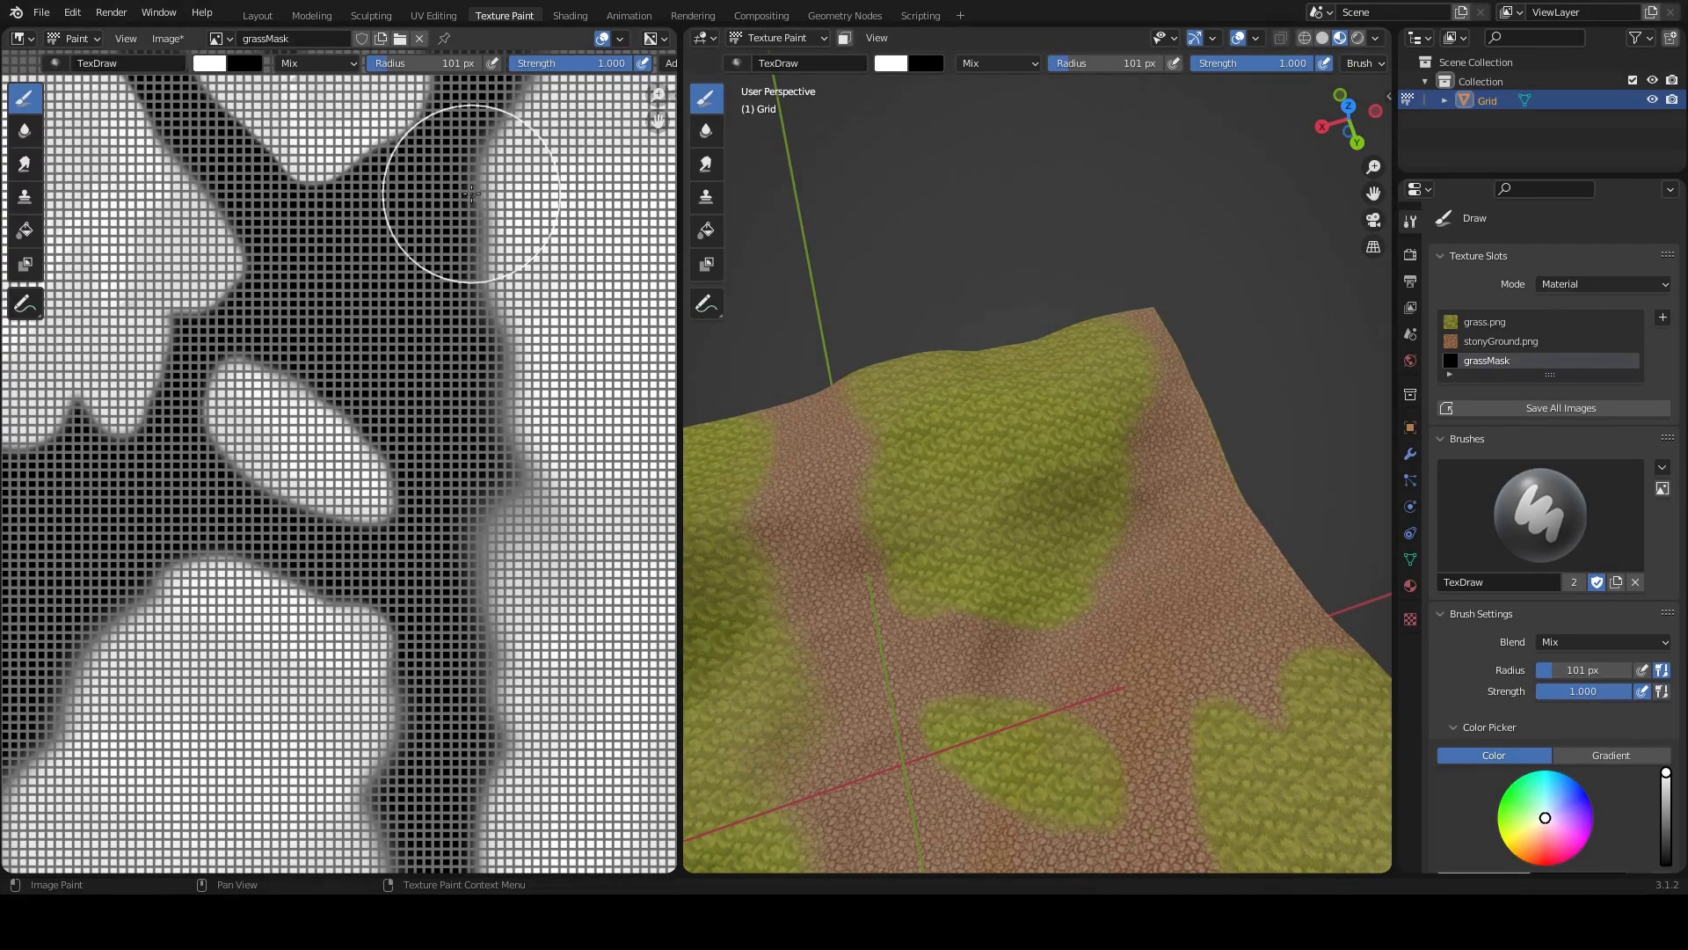
Step: Examine the whole painted grassMask in the image editor and compare it with the grass.png texture
scroll(471, 229, down, 5)
scroll(441, 320, up, 3)
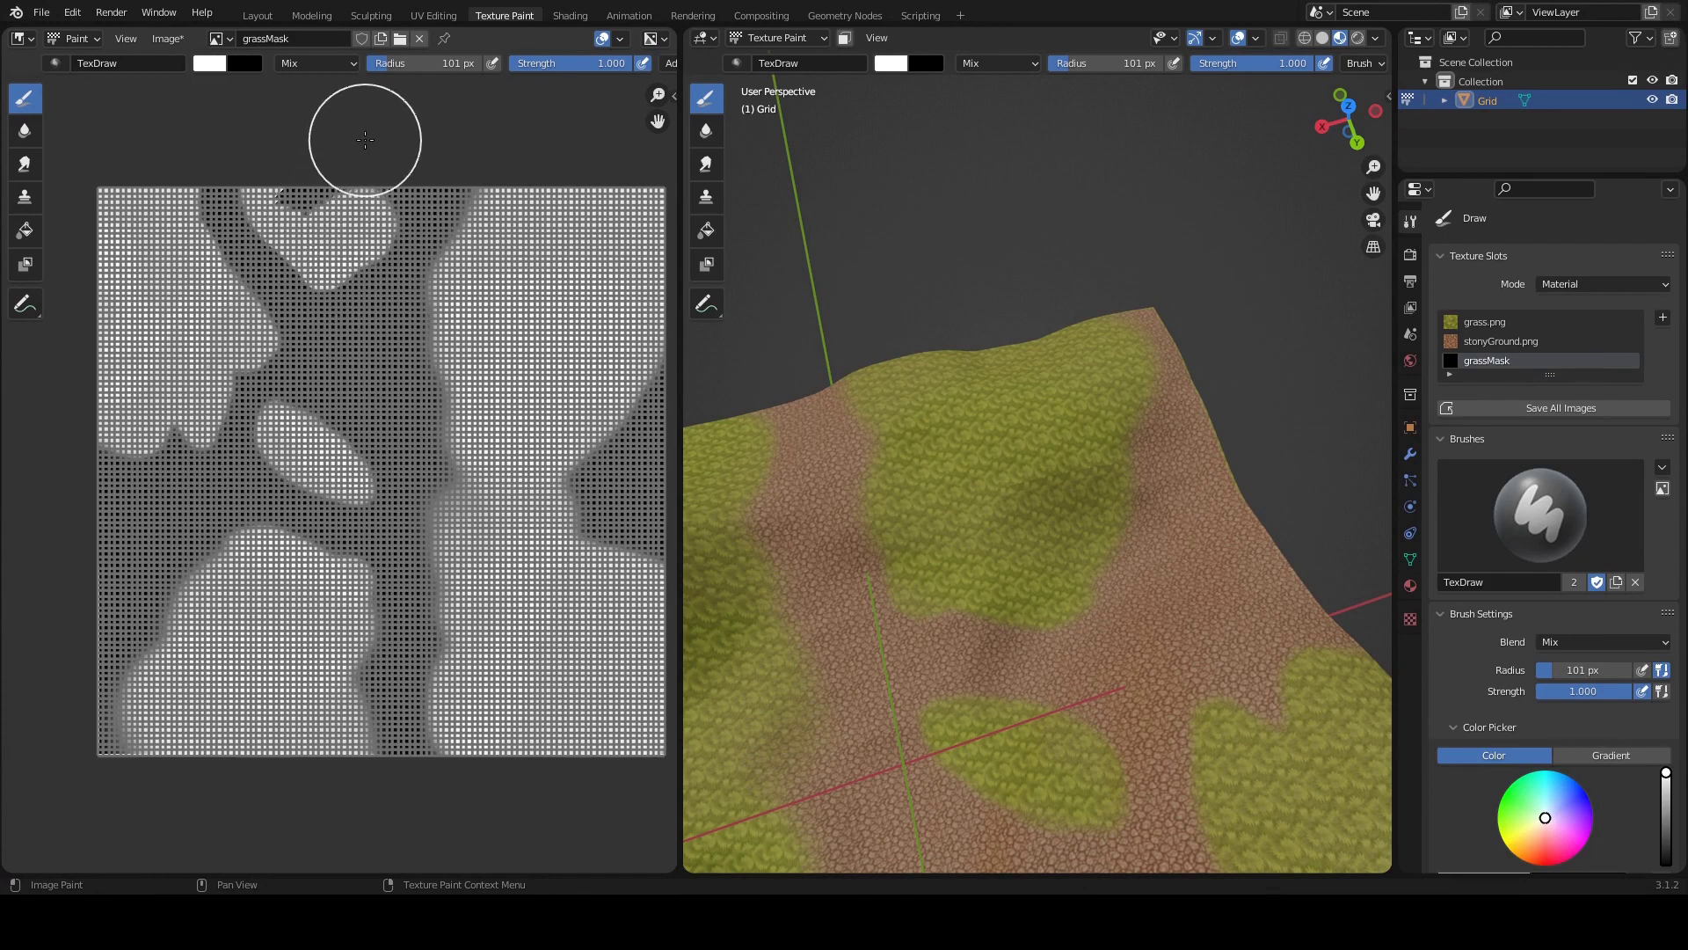
click(218, 39)
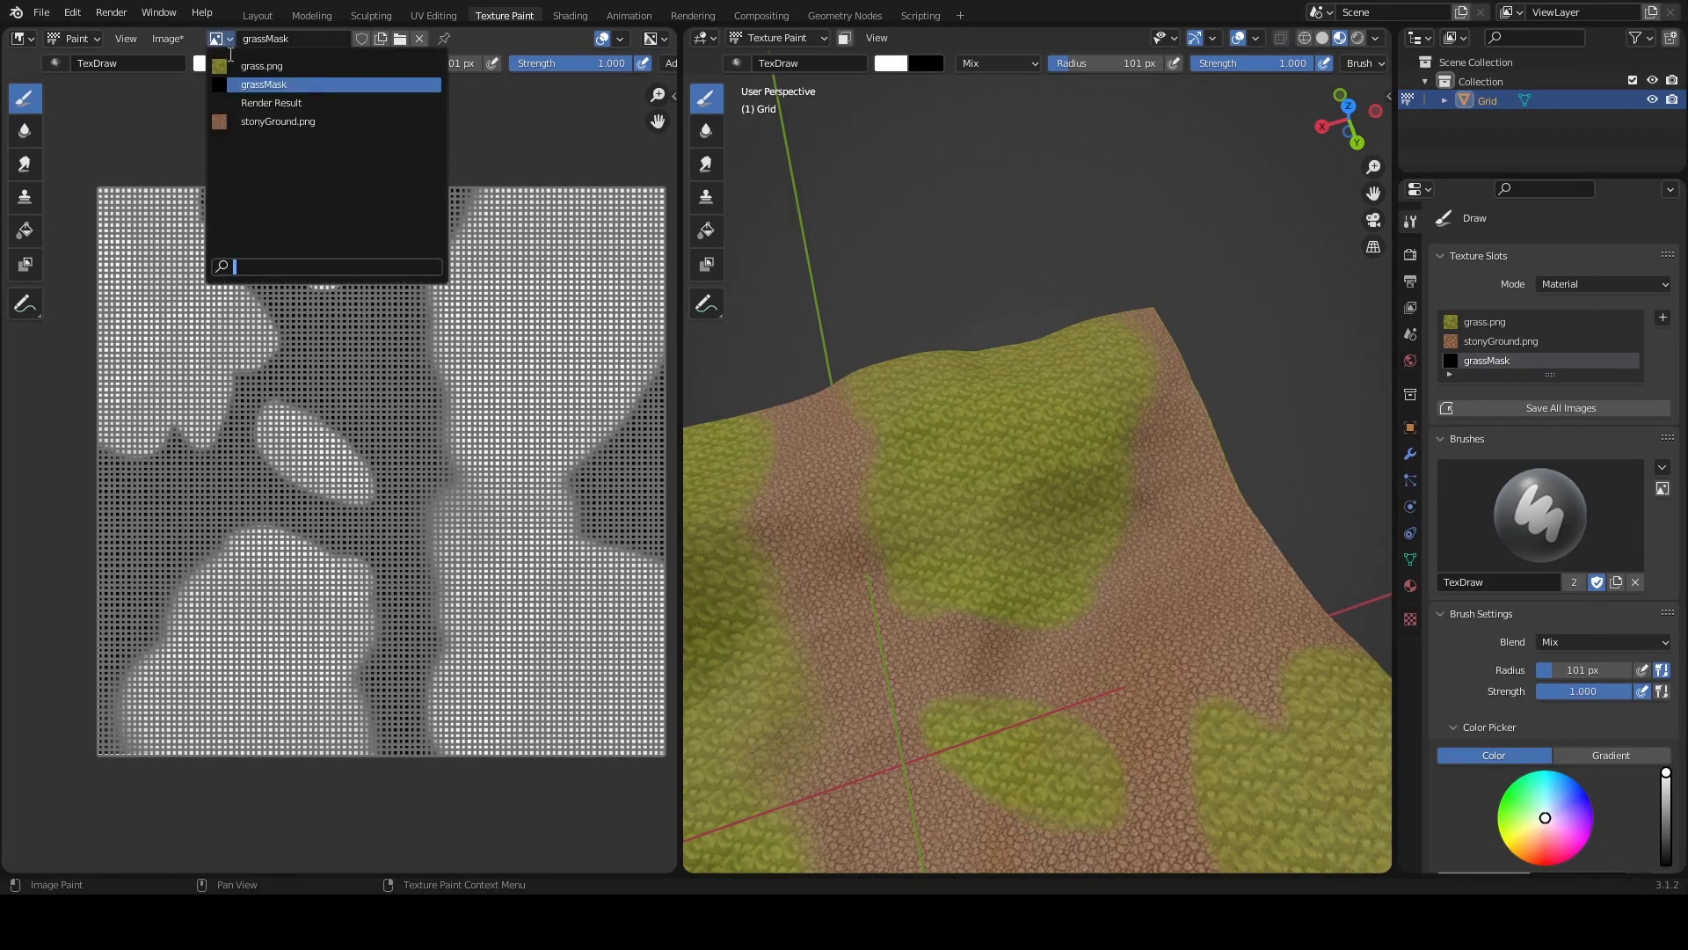
click(245, 66)
scroll(431, 460, up, 4)
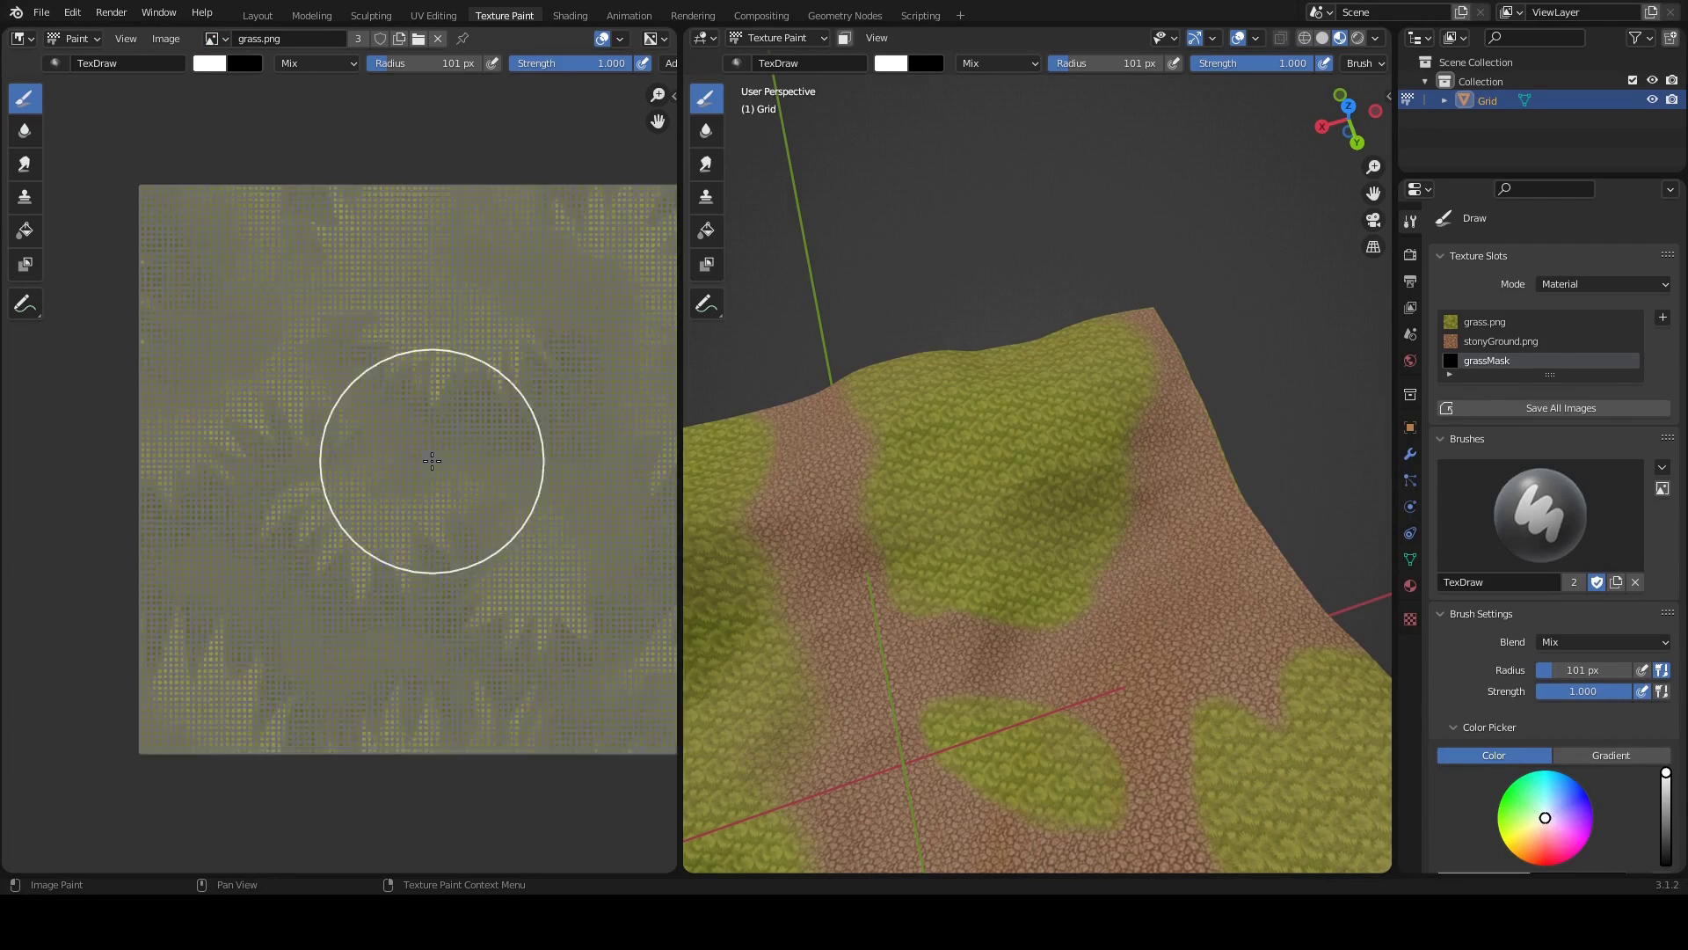
scroll(431, 460, down, 1)
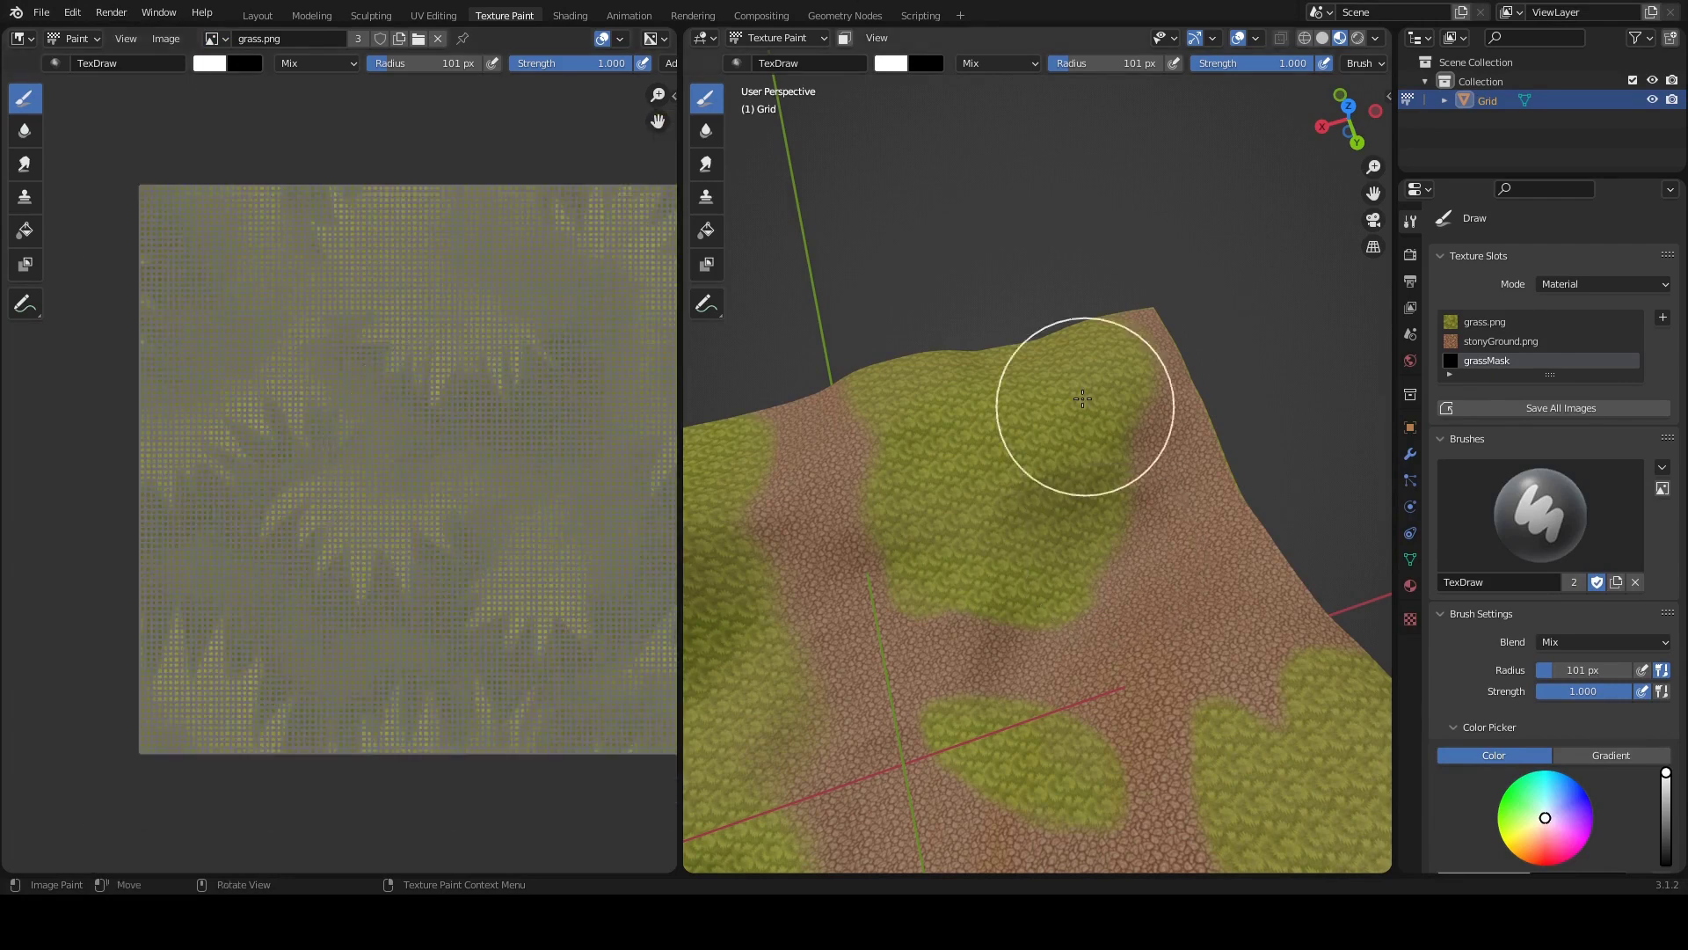
Step: Switch to the UV Editing workspace and deselect all of the terrain's geometry to clear the UV wires from the mask
click(434, 16)
scroll(542, 414, down, 5)
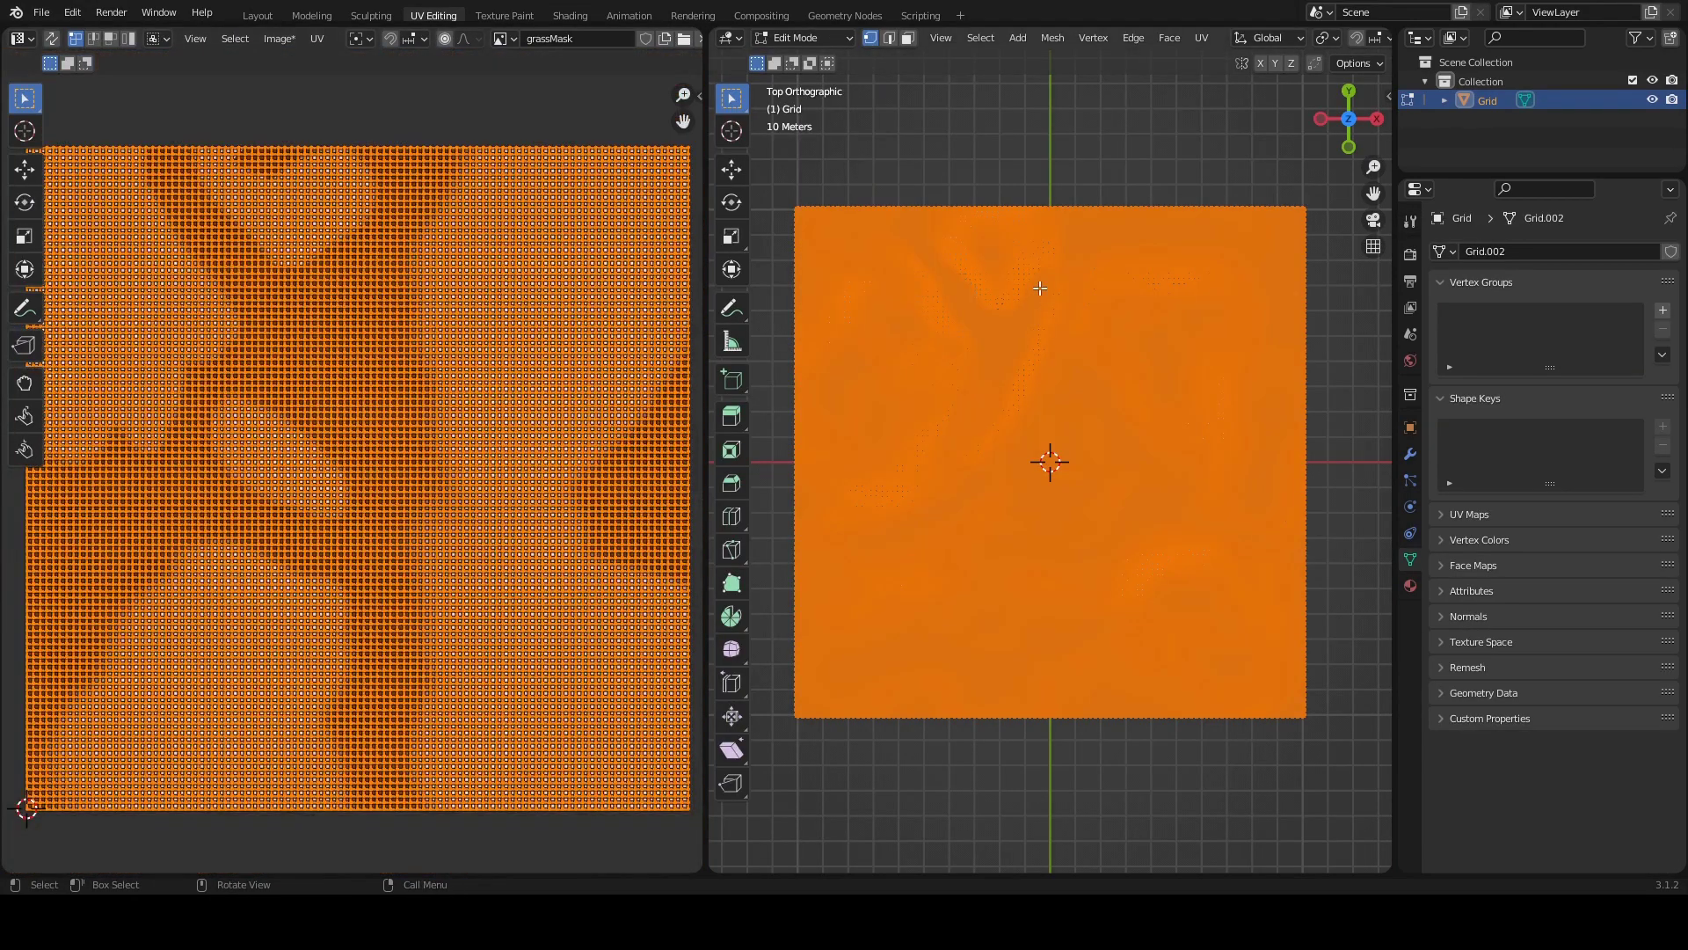
key(alt+a)
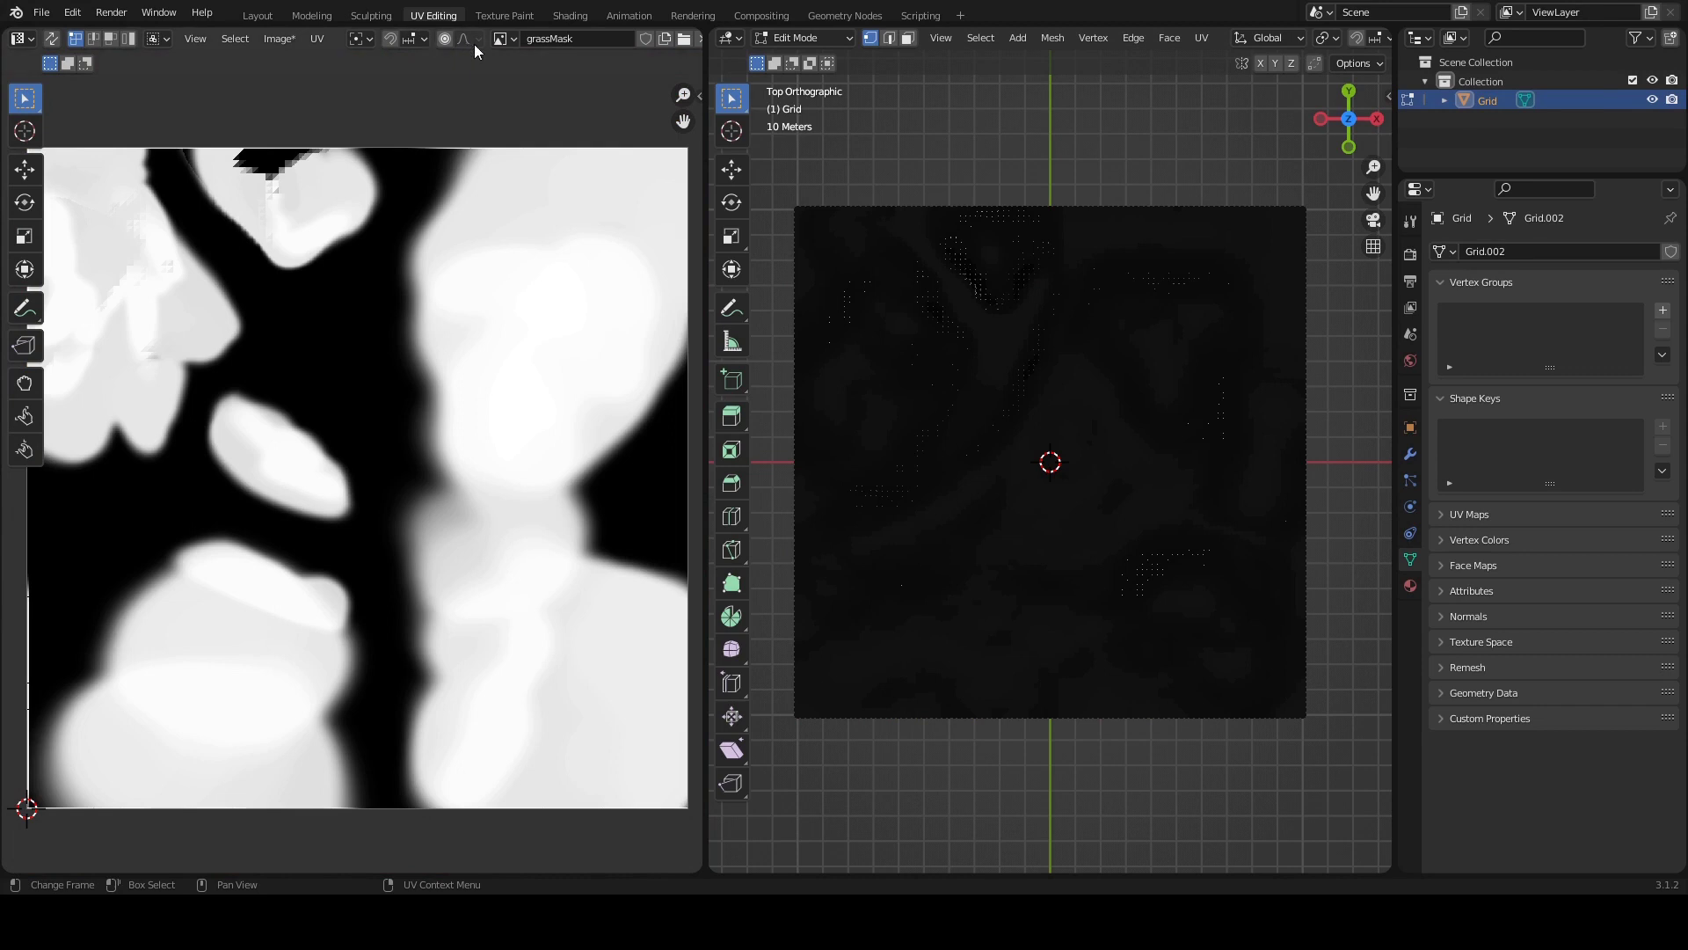
Step: View the grass.png and stonyGround.png textures in the UV editor, ending on grass.png
click(501, 39)
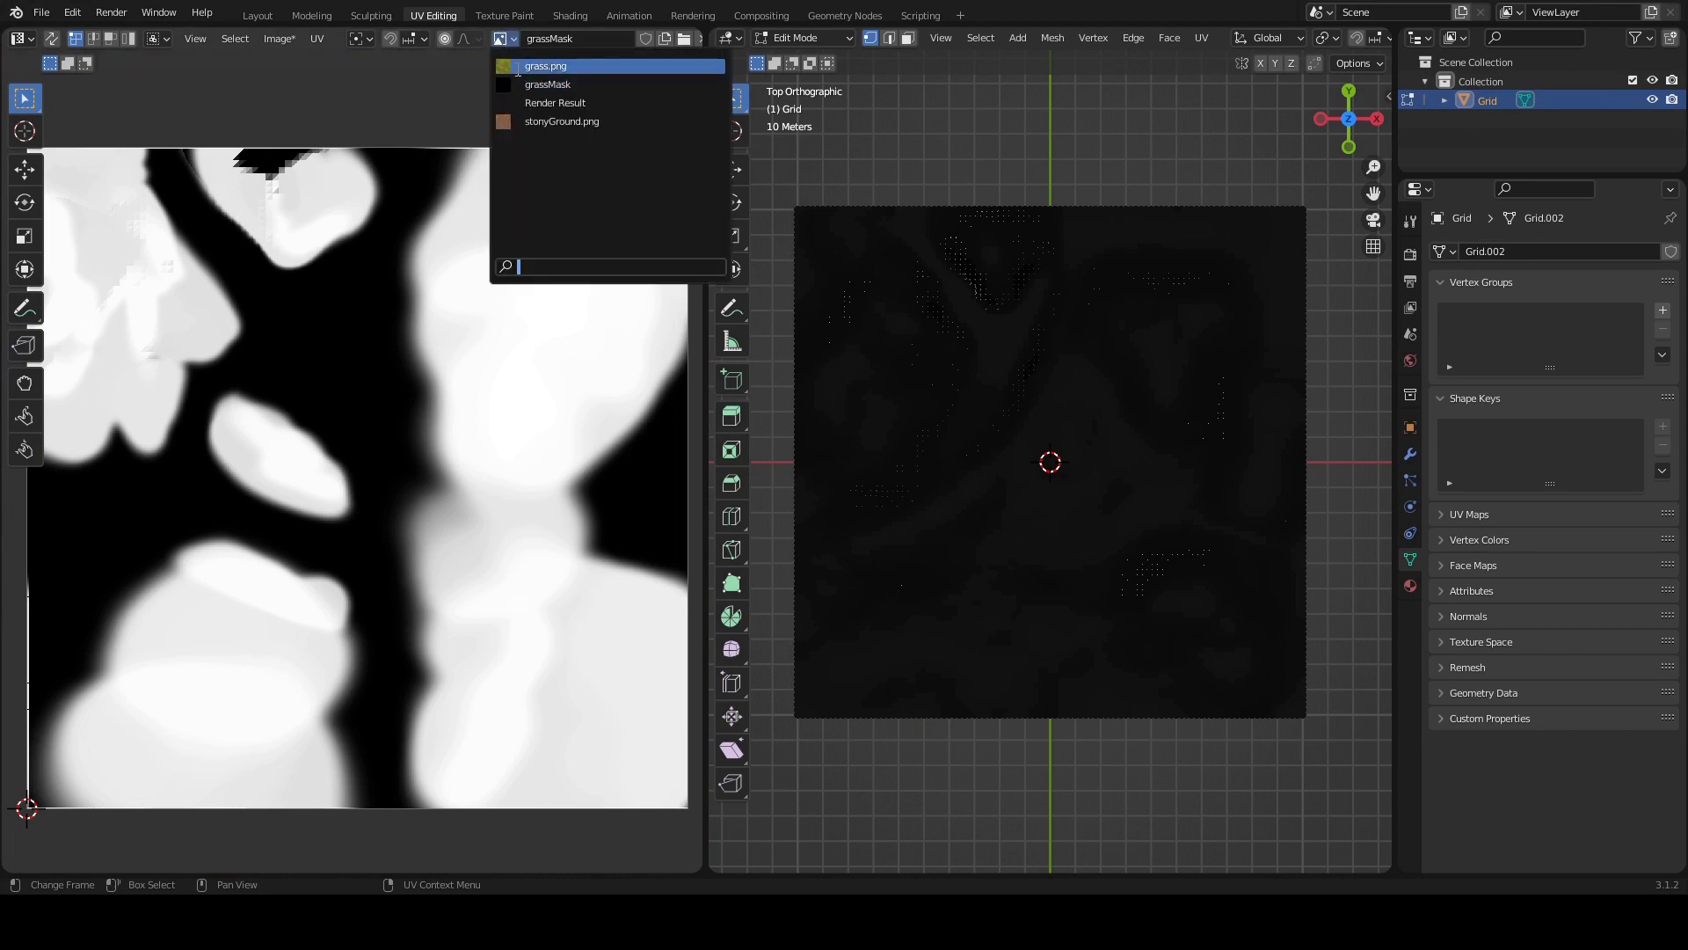
click(545, 66)
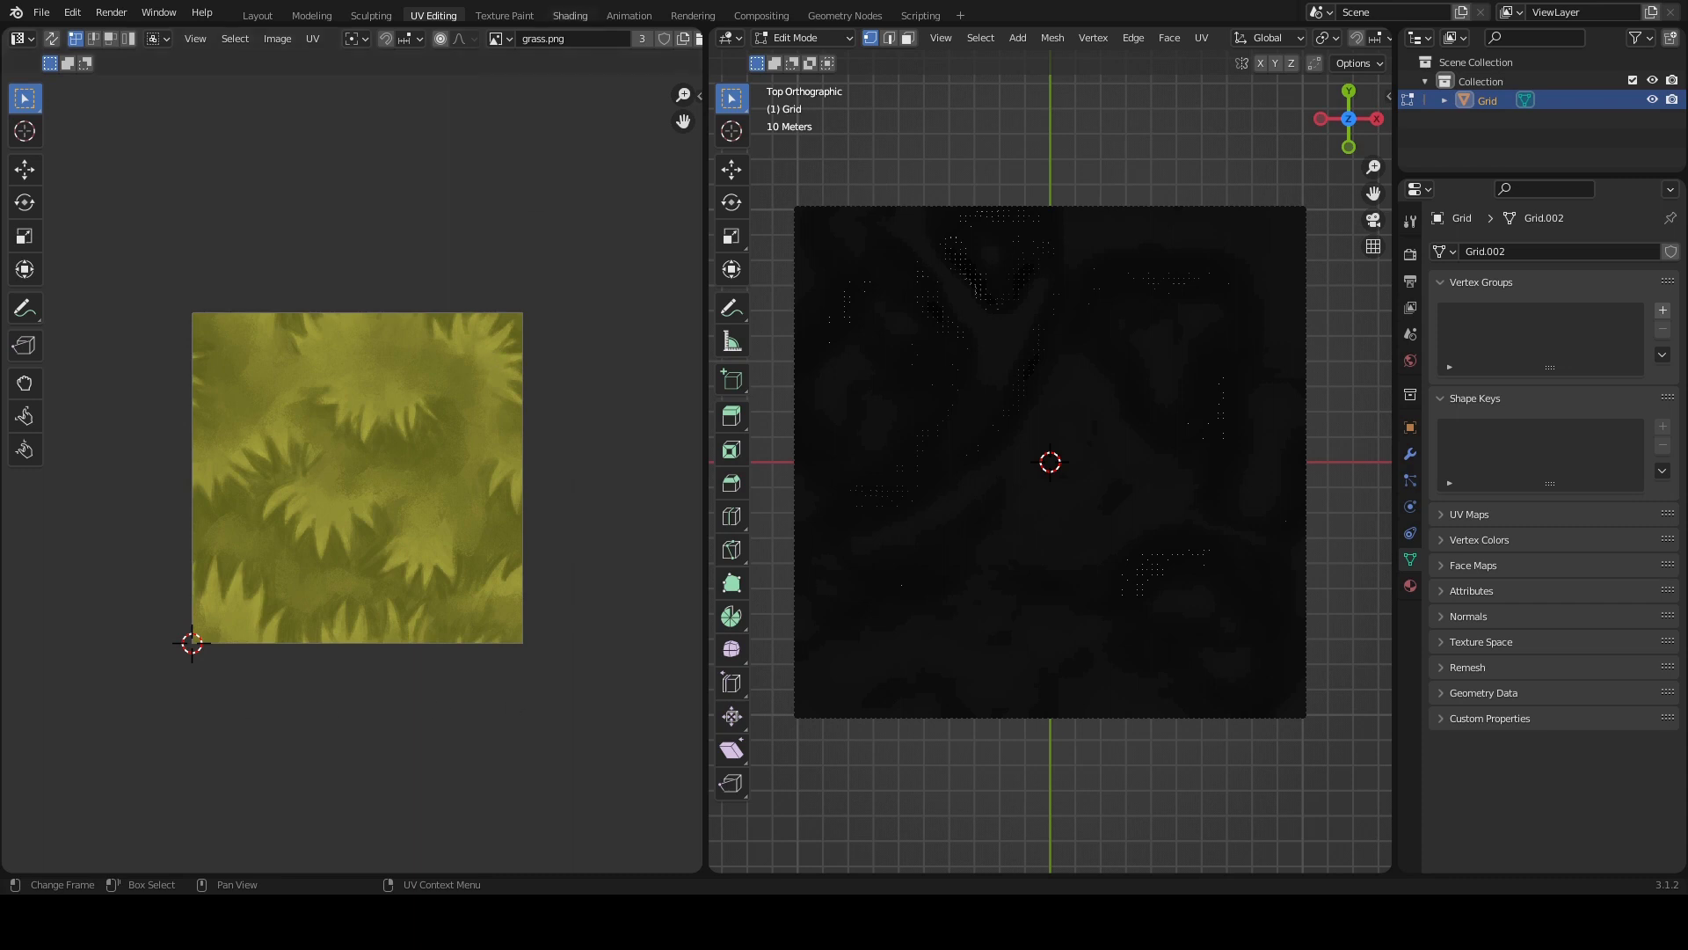
click(509, 41)
click(539, 125)
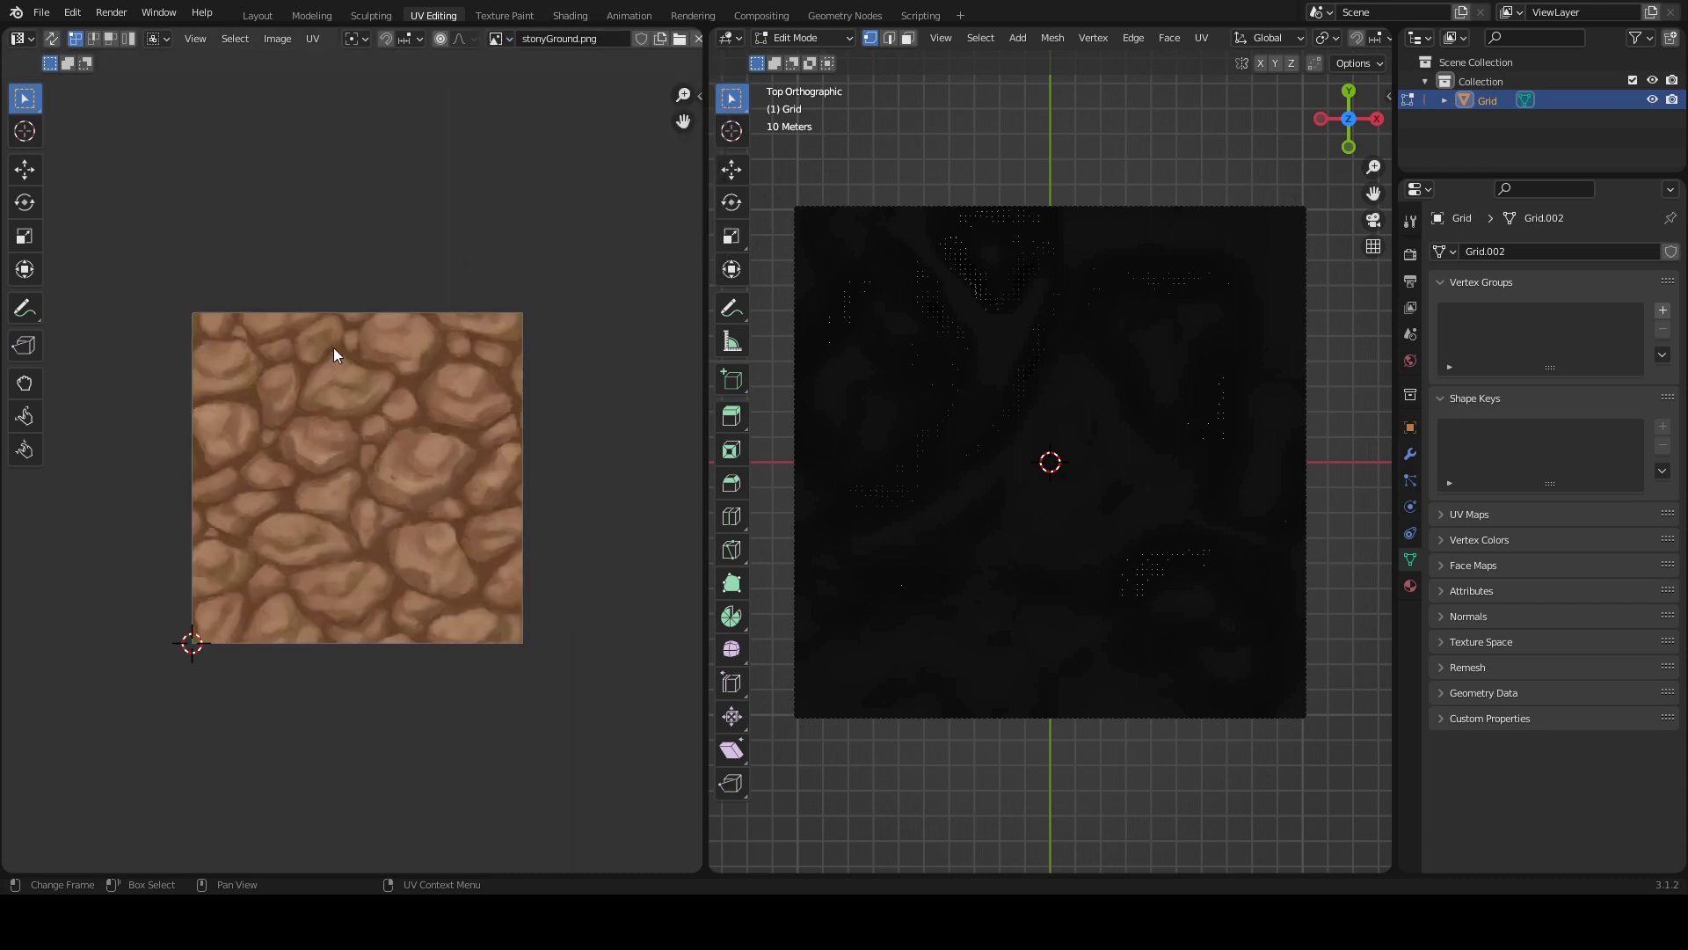
click(495, 41)
click(514, 69)
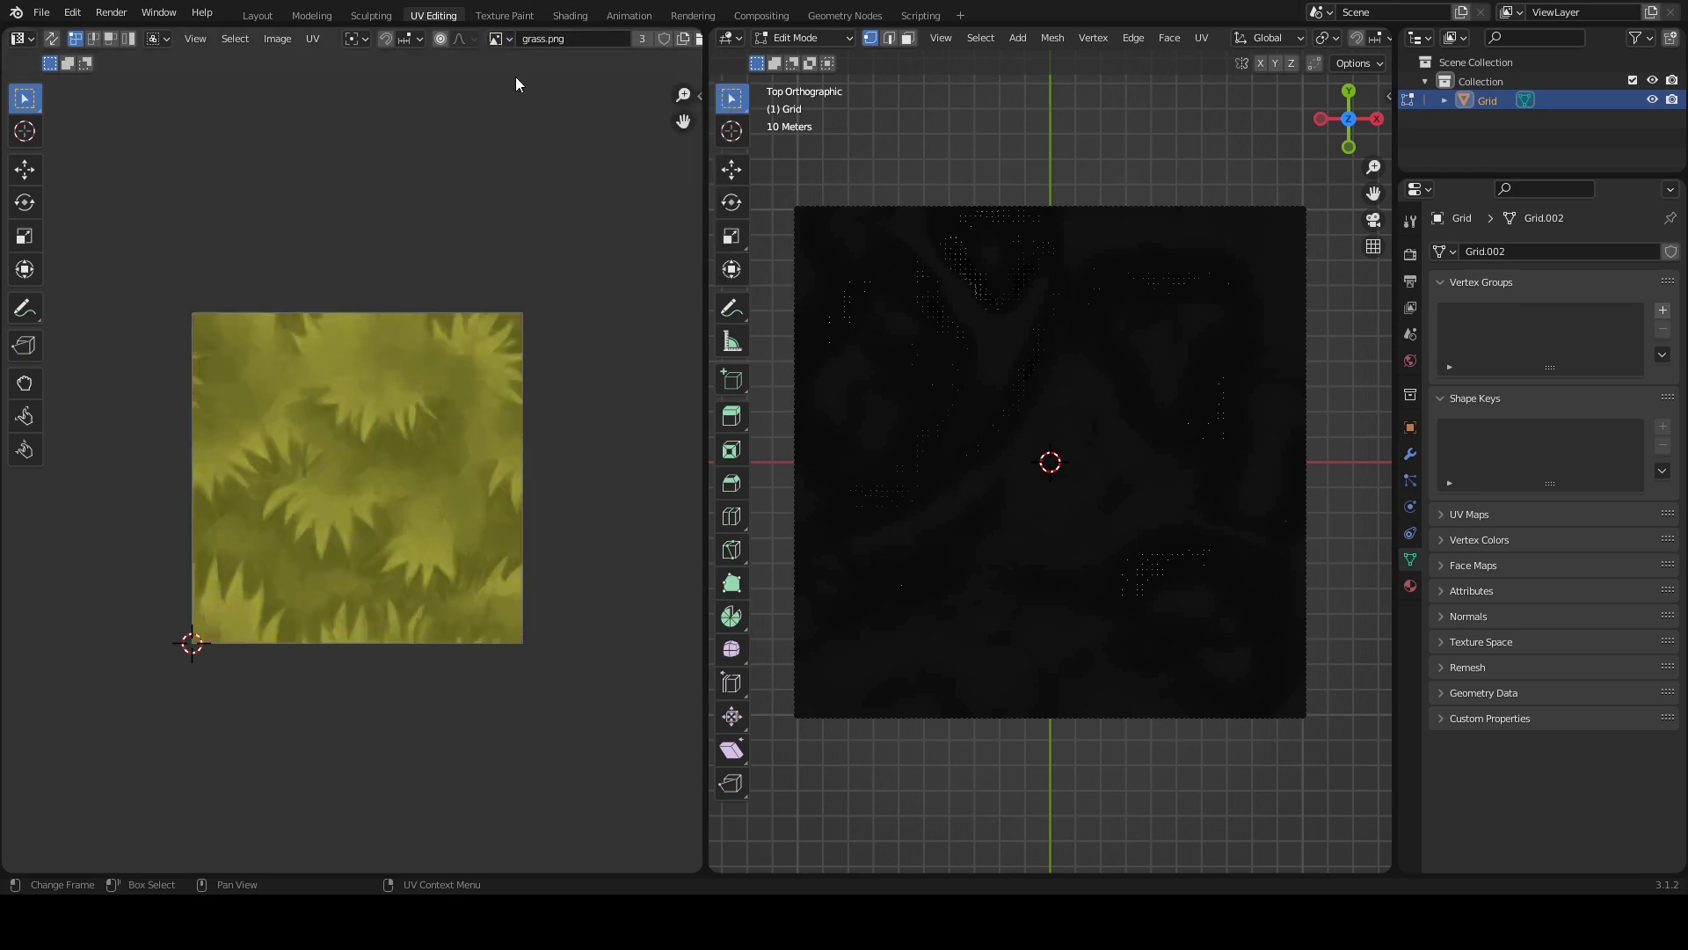
Step: Return to the Texture Paint workspace and examine how grass and stony ground blend across the terrain from several angles
click(503, 16)
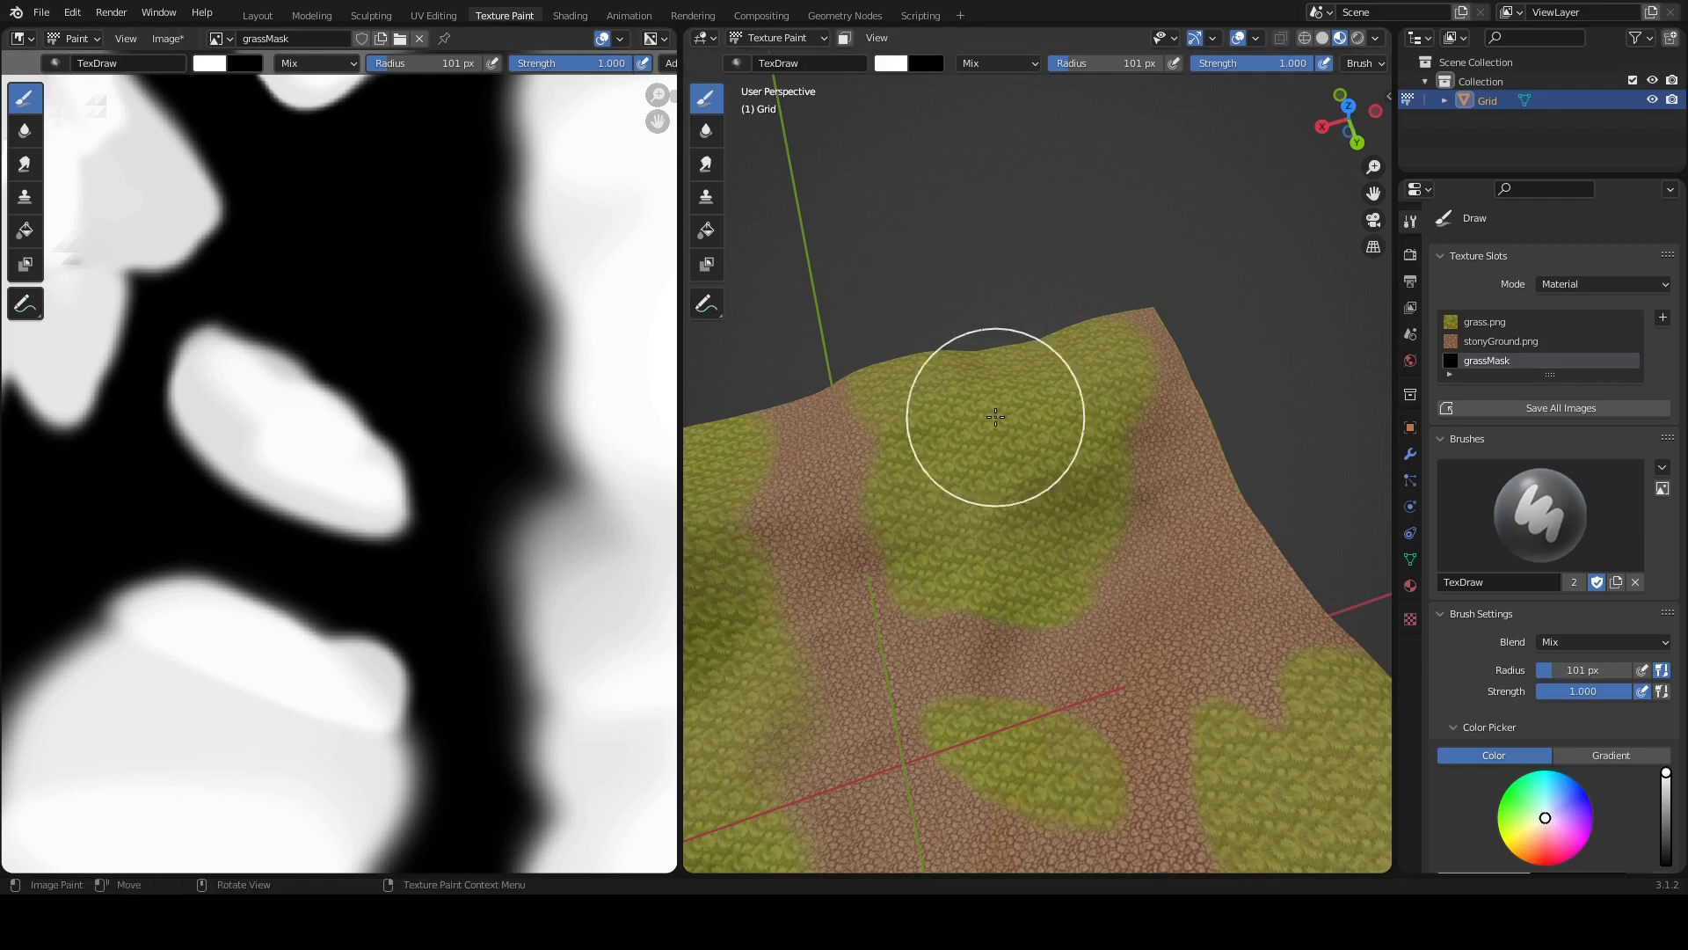
middle_drag(1019, 470, 964, 512)
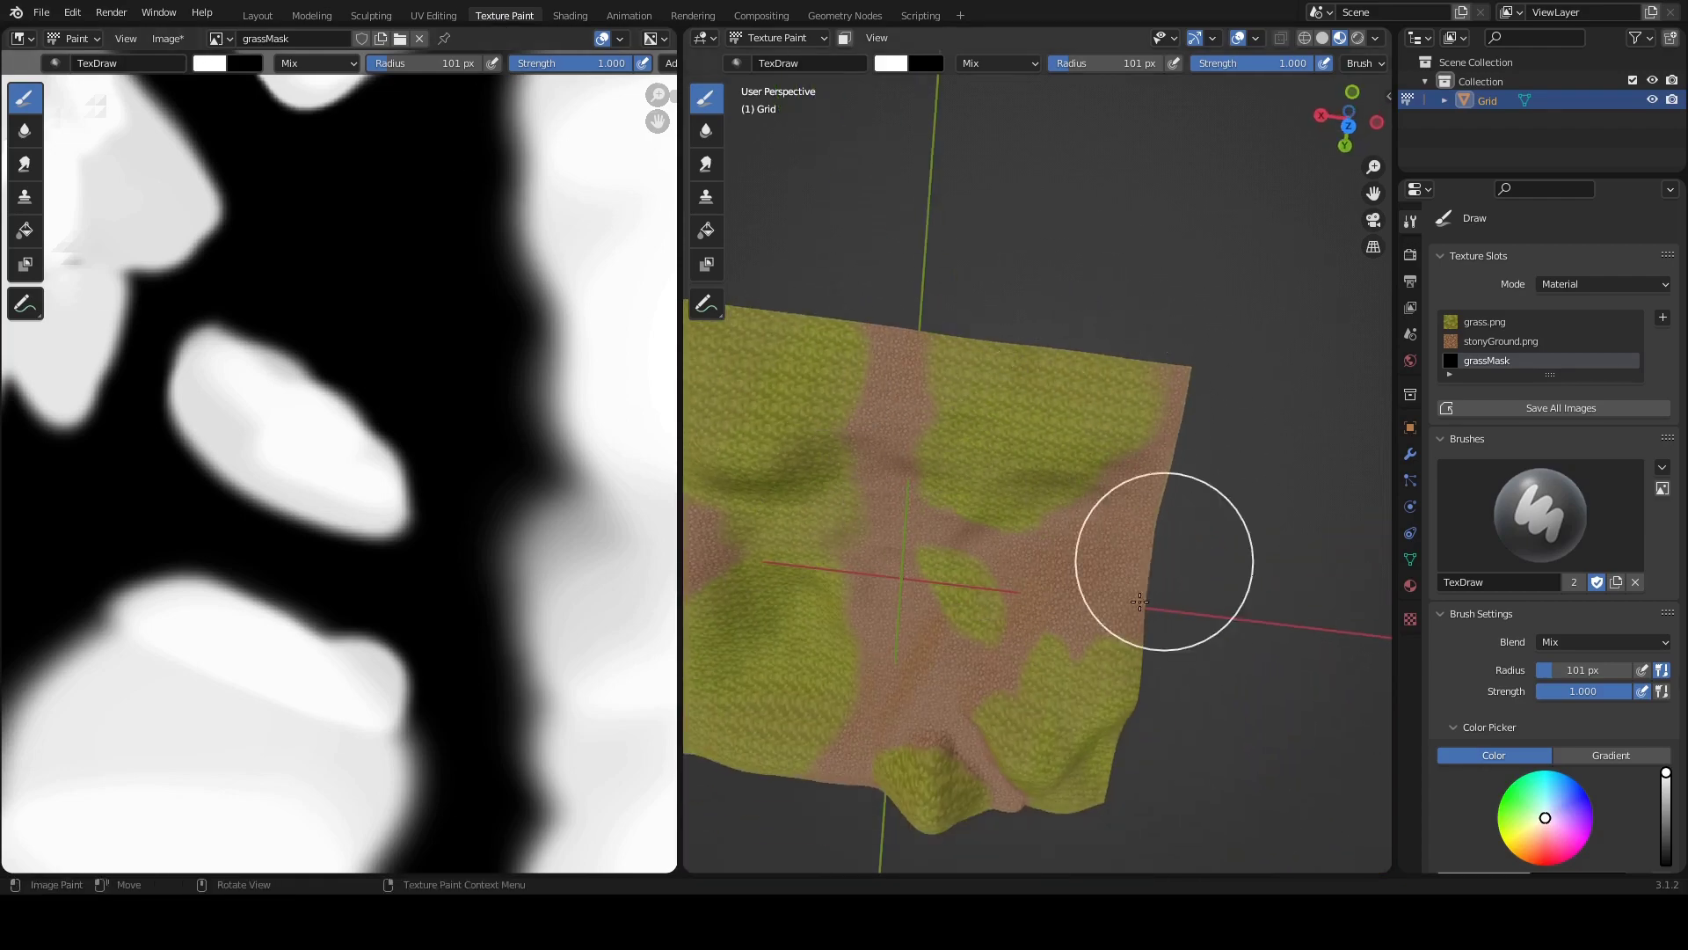
middle_drag(961, 522, 946, 444)
scroll(964, 453, up, 6)
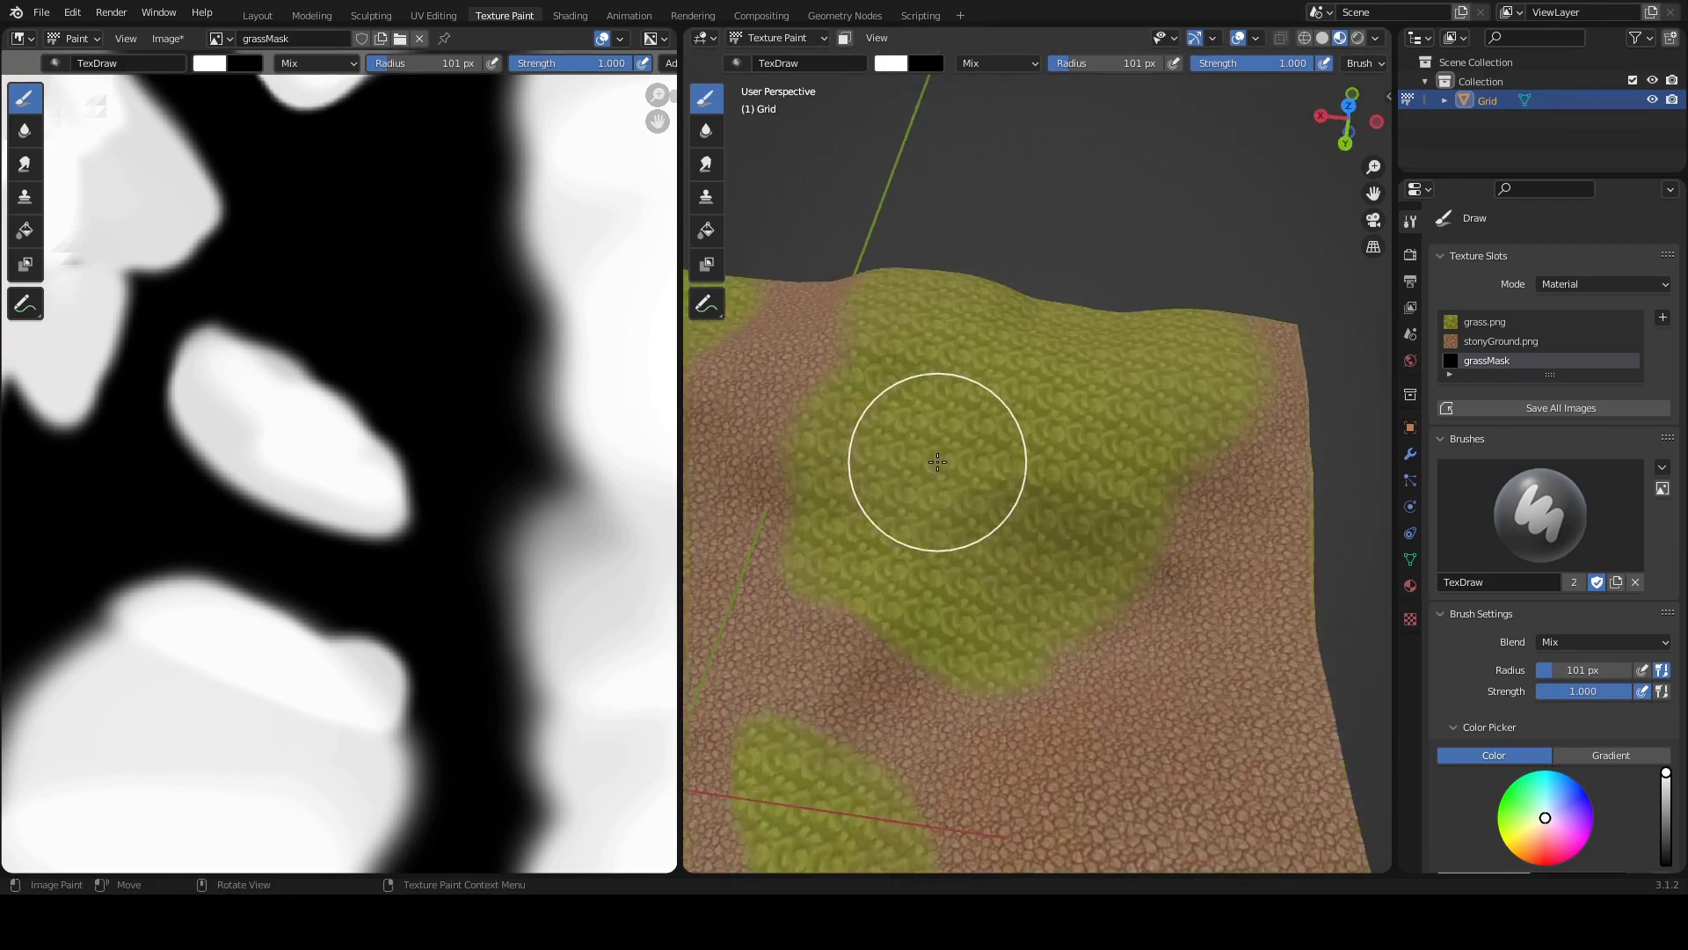
scroll(937, 462, down, 4)
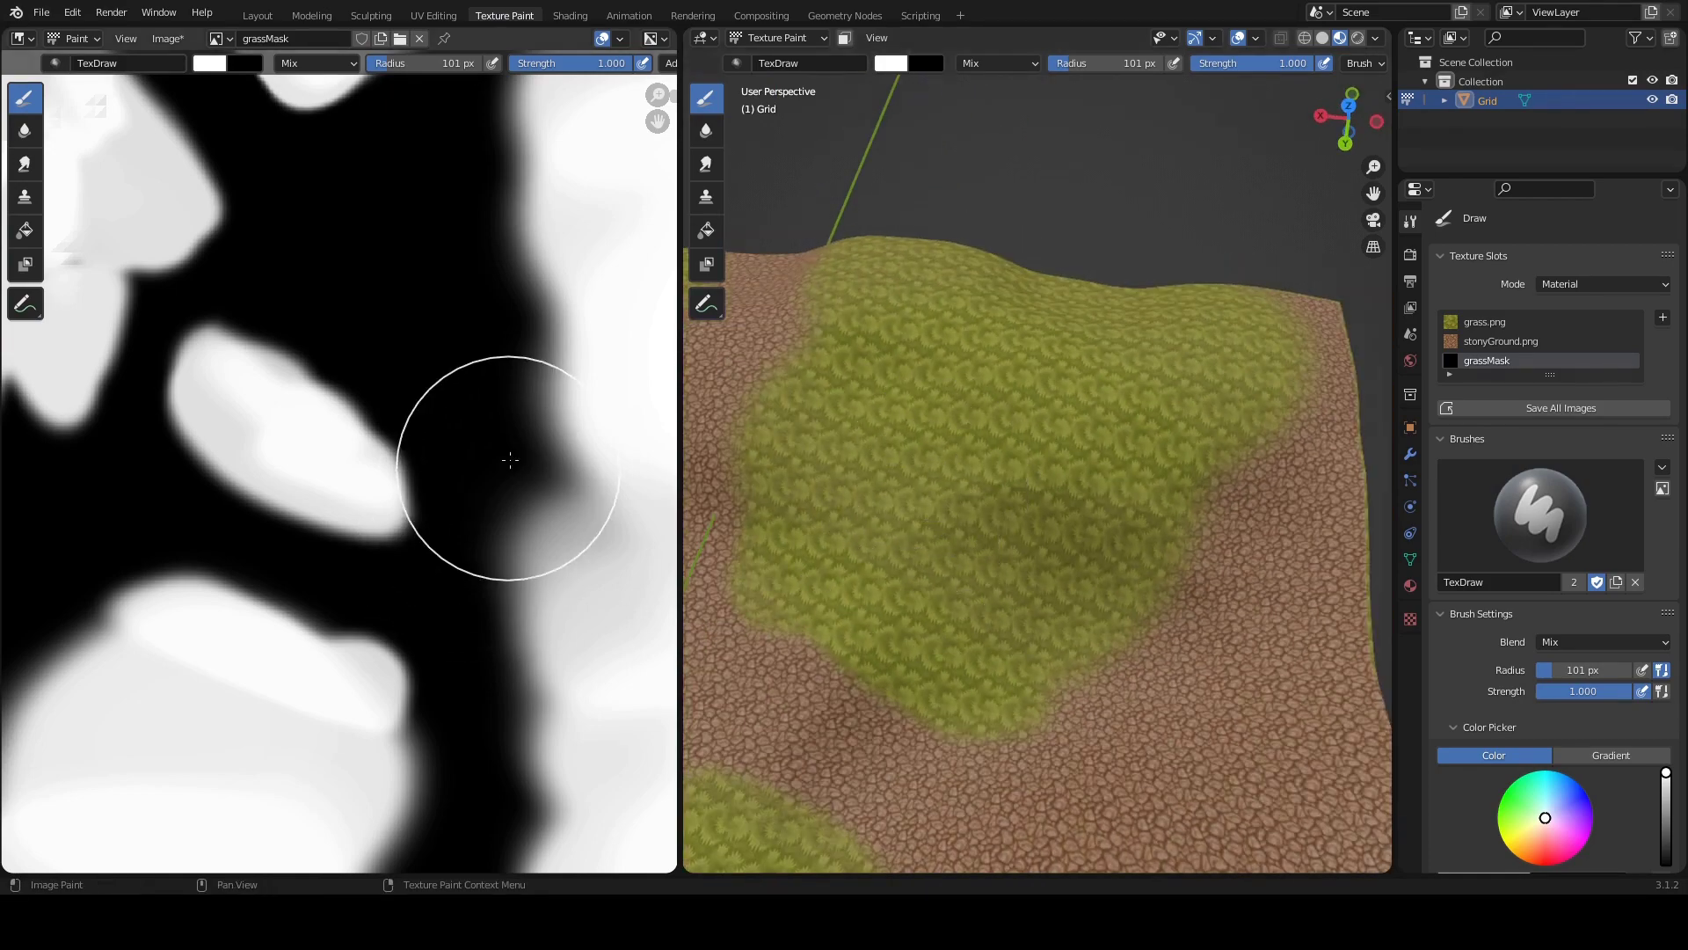
middle_drag(1006, 407, 1057, 354)
scroll(1058, 406, down, 2)
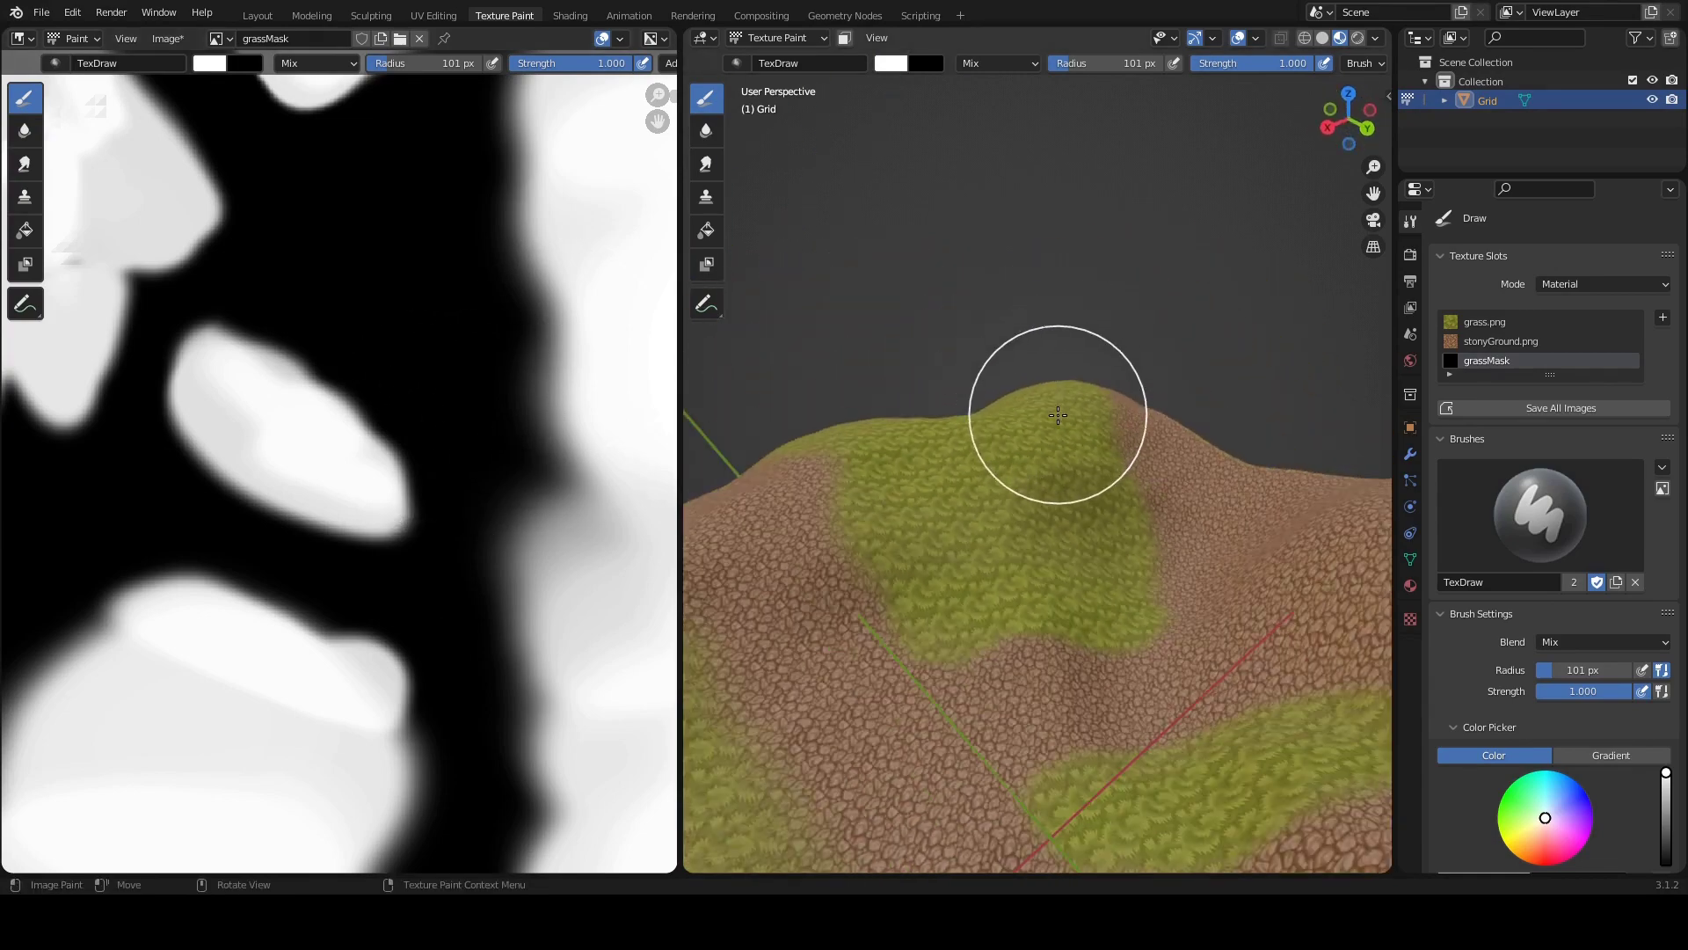
Step: Paint white on the grassMask across the terrain to extend the hillside grass and merge the isolated grass patch with the neighbouring grass area
middle_drag(1059, 422, 983, 452)
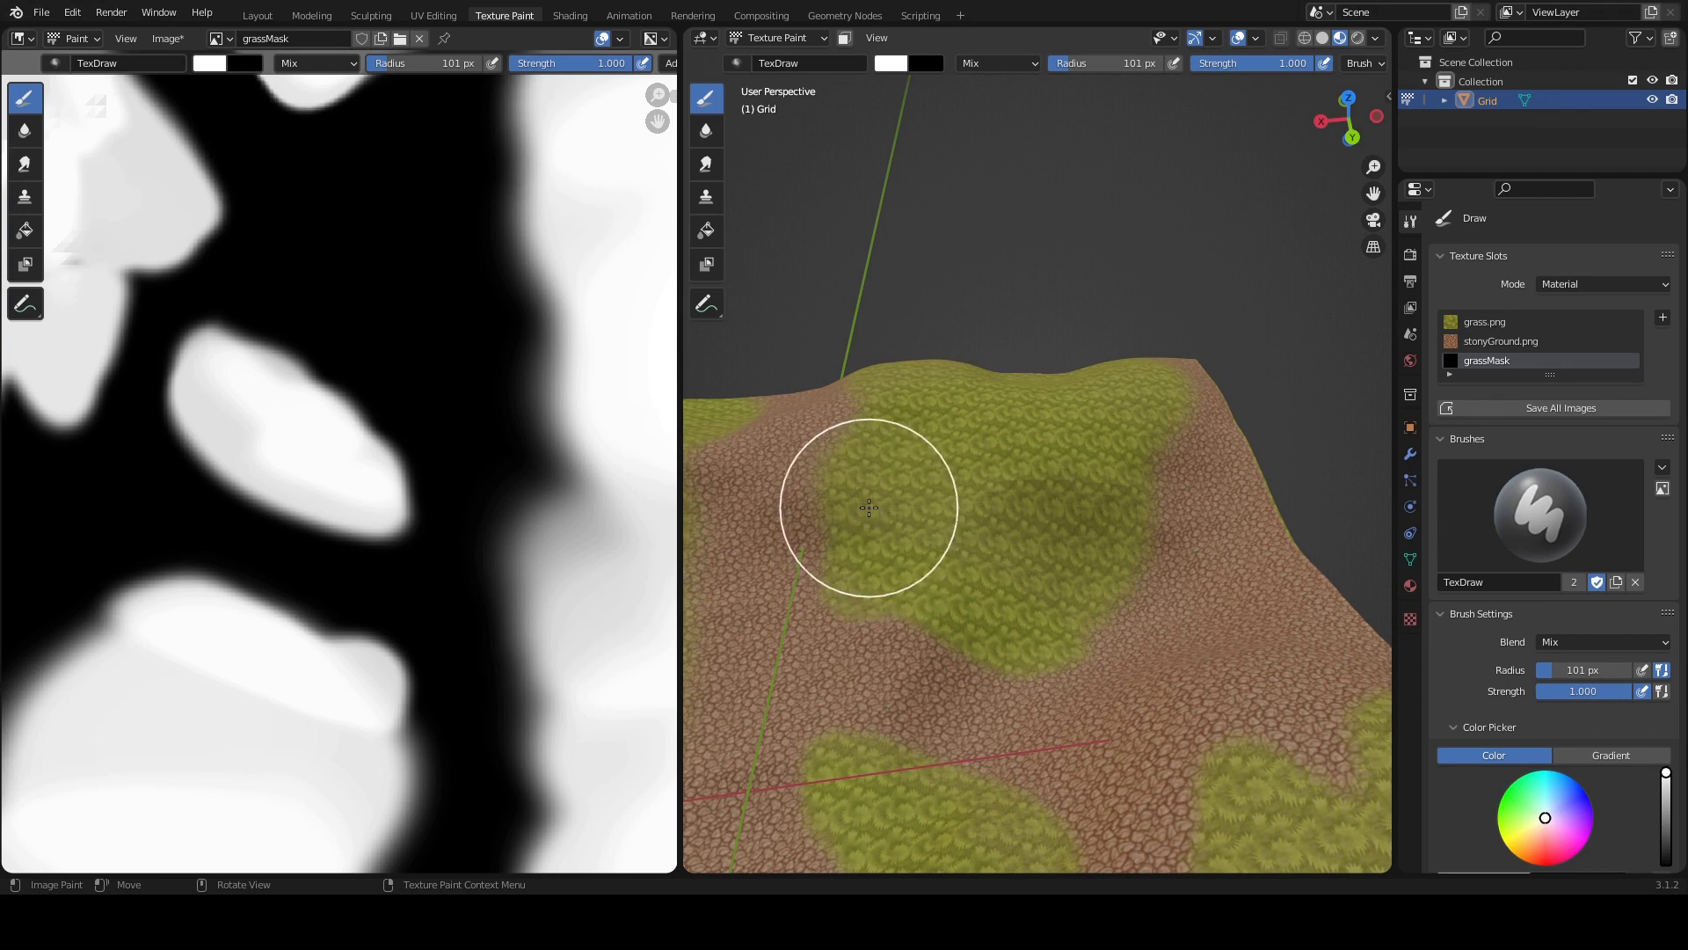
mouse_move(871, 509)
middle_down()
mouse_move(1071, 501)
mouse_move(1085, 441)
mouse_move(1074, 527)
mouse_move(1033, 501)
middle_up()
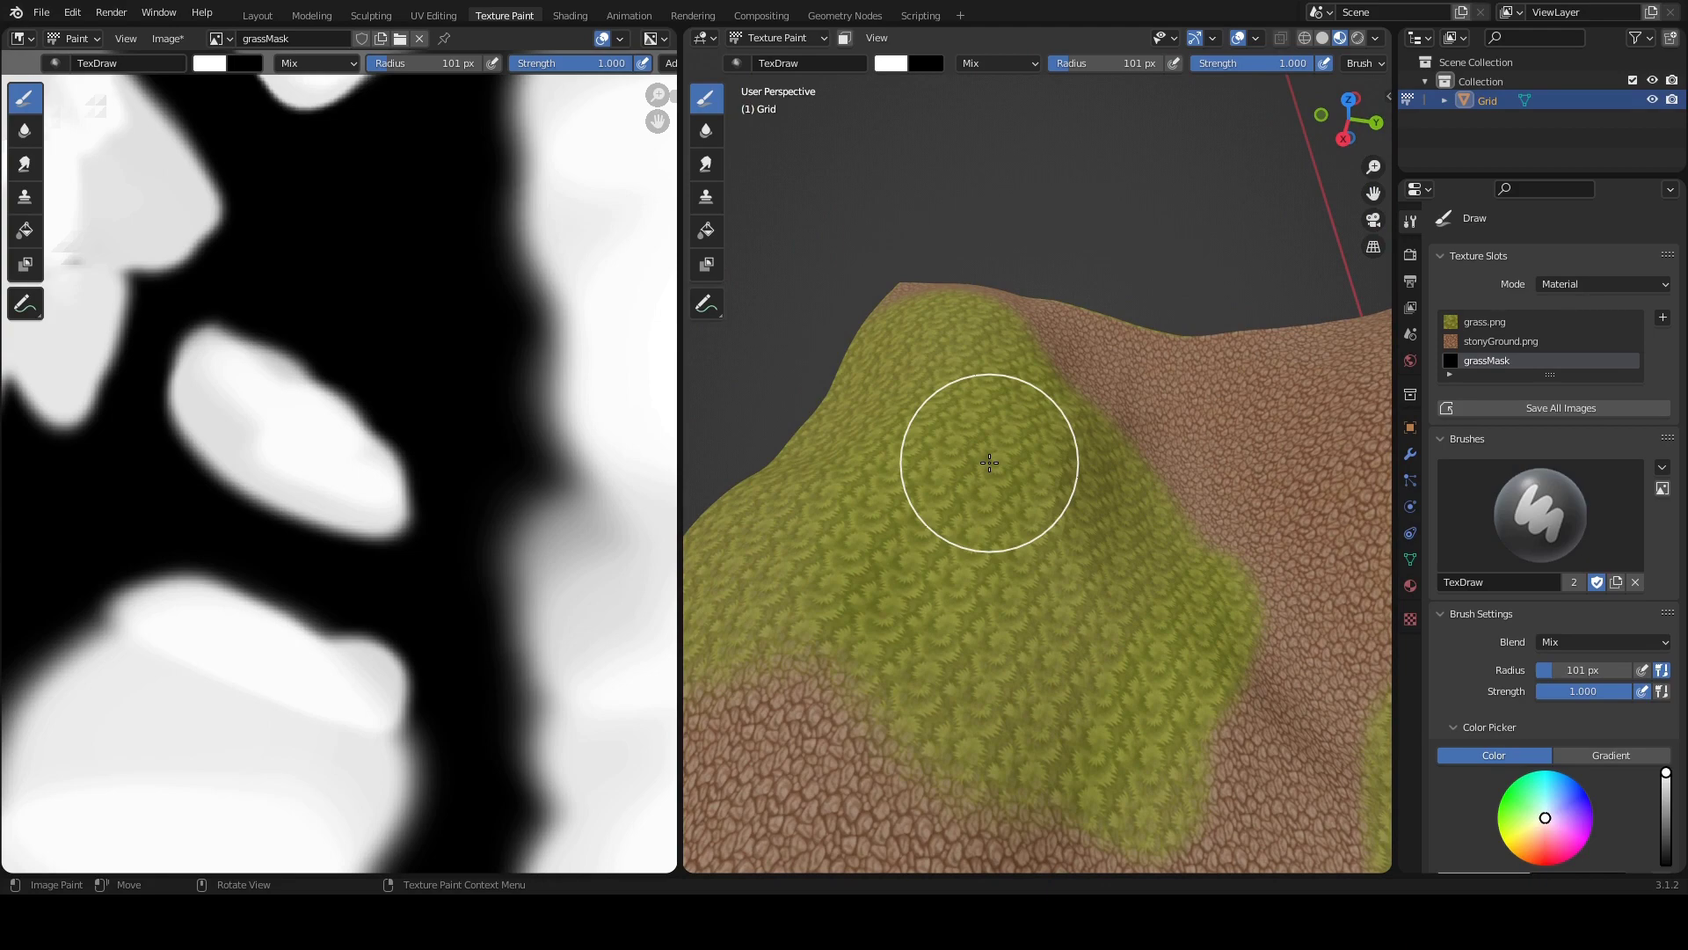
mouse_move(867, 294)
middle_down()
mouse_move(1025, 271)
mouse_move(871, 384)
mouse_move(968, 297)
middle_up()
mouse_move(875, 308)
mouse_down()
mouse_move(1037, 301)
mouse_move(1106, 202)
mouse_up()
mouse_move(1107, 201)
middle_down()
mouse_move(1011, 255)
mouse_move(859, 302)
middle_up()
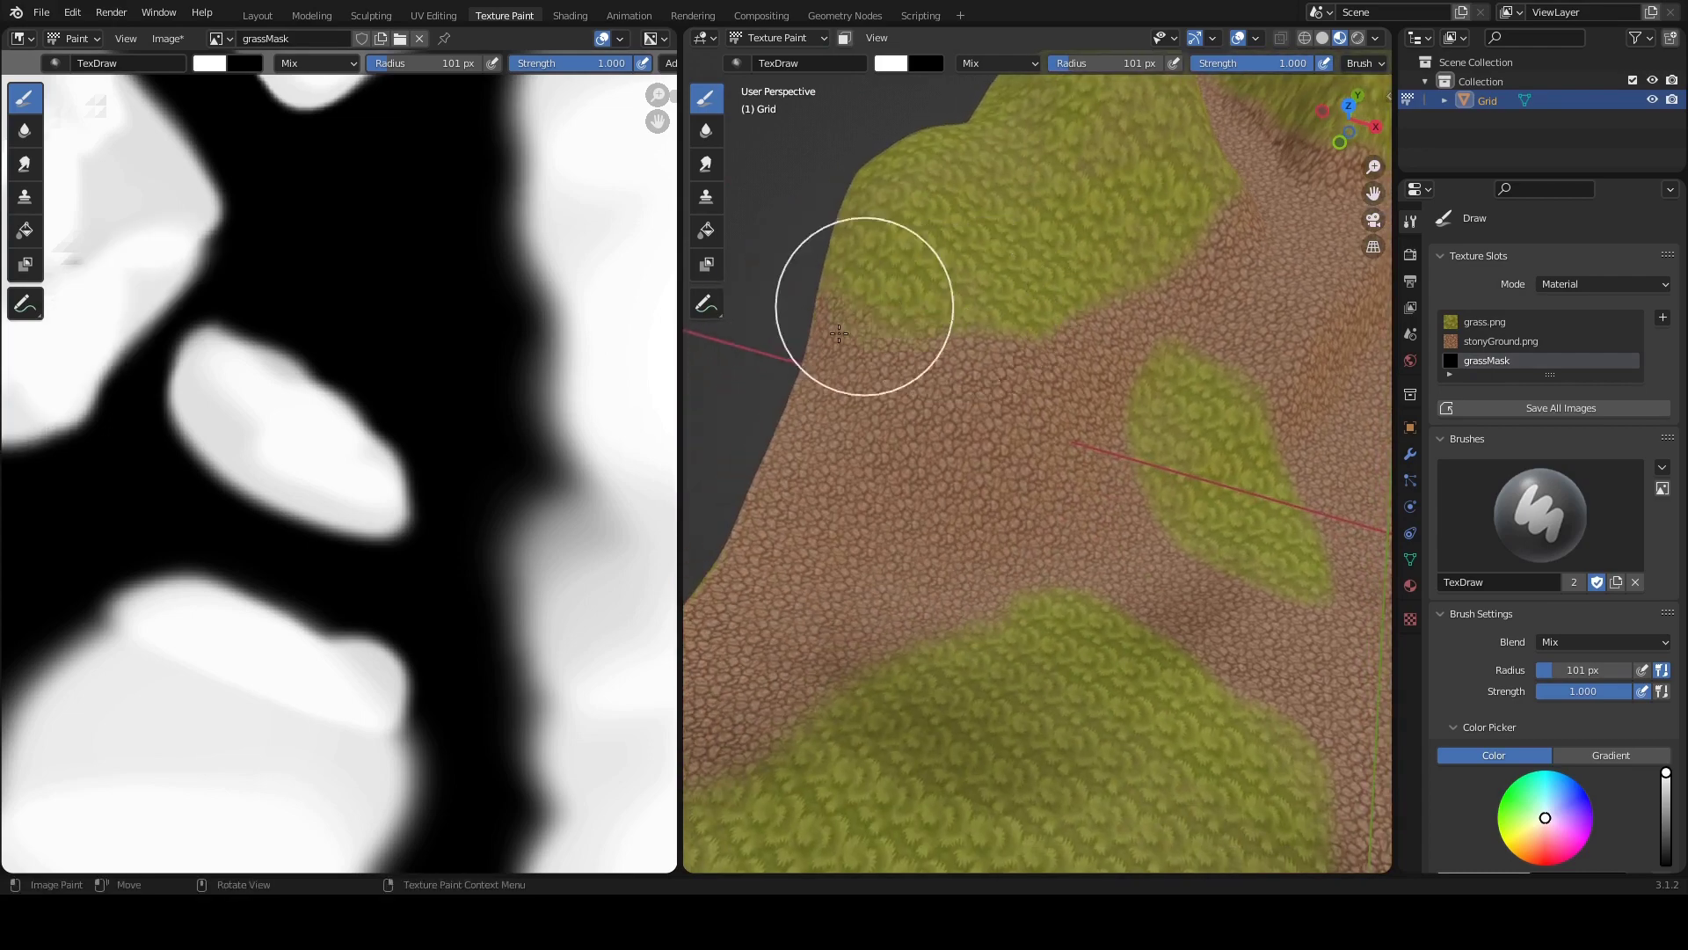
mouse_move(803, 395)
mouse_down()
mouse_move(973, 358)
mouse_move(961, 396)
mouse_move(1146, 215)
mouse_move(887, 405)
mouse_move(1014, 437)
mouse_up()
mouse_move(1014, 437)
middle_down()
mouse_move(874, 272)
mouse_move(935, 361)
middle_up()
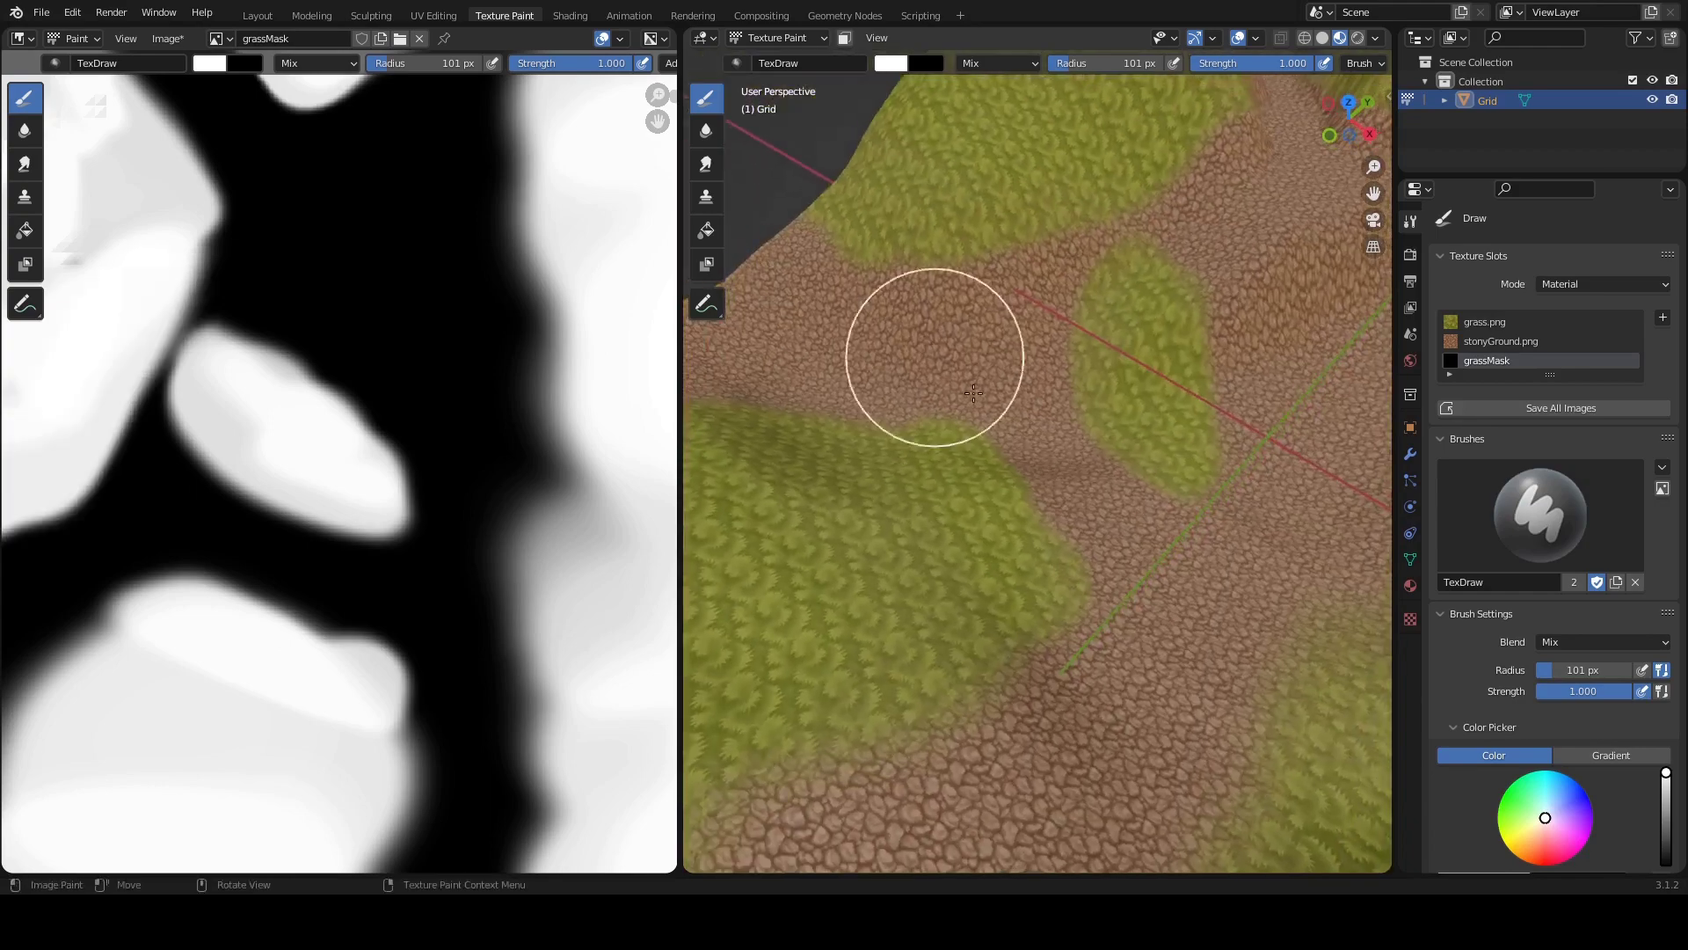
mouse_move(1000, 497)
mouse_down()
mouse_move(1131, 516)
mouse_move(1111, 445)
mouse_move(925, 428)
mouse_move(920, 408)
mouse_move(1025, 431)
mouse_up()
shift+middle_drag(994, 255, 954, 332)
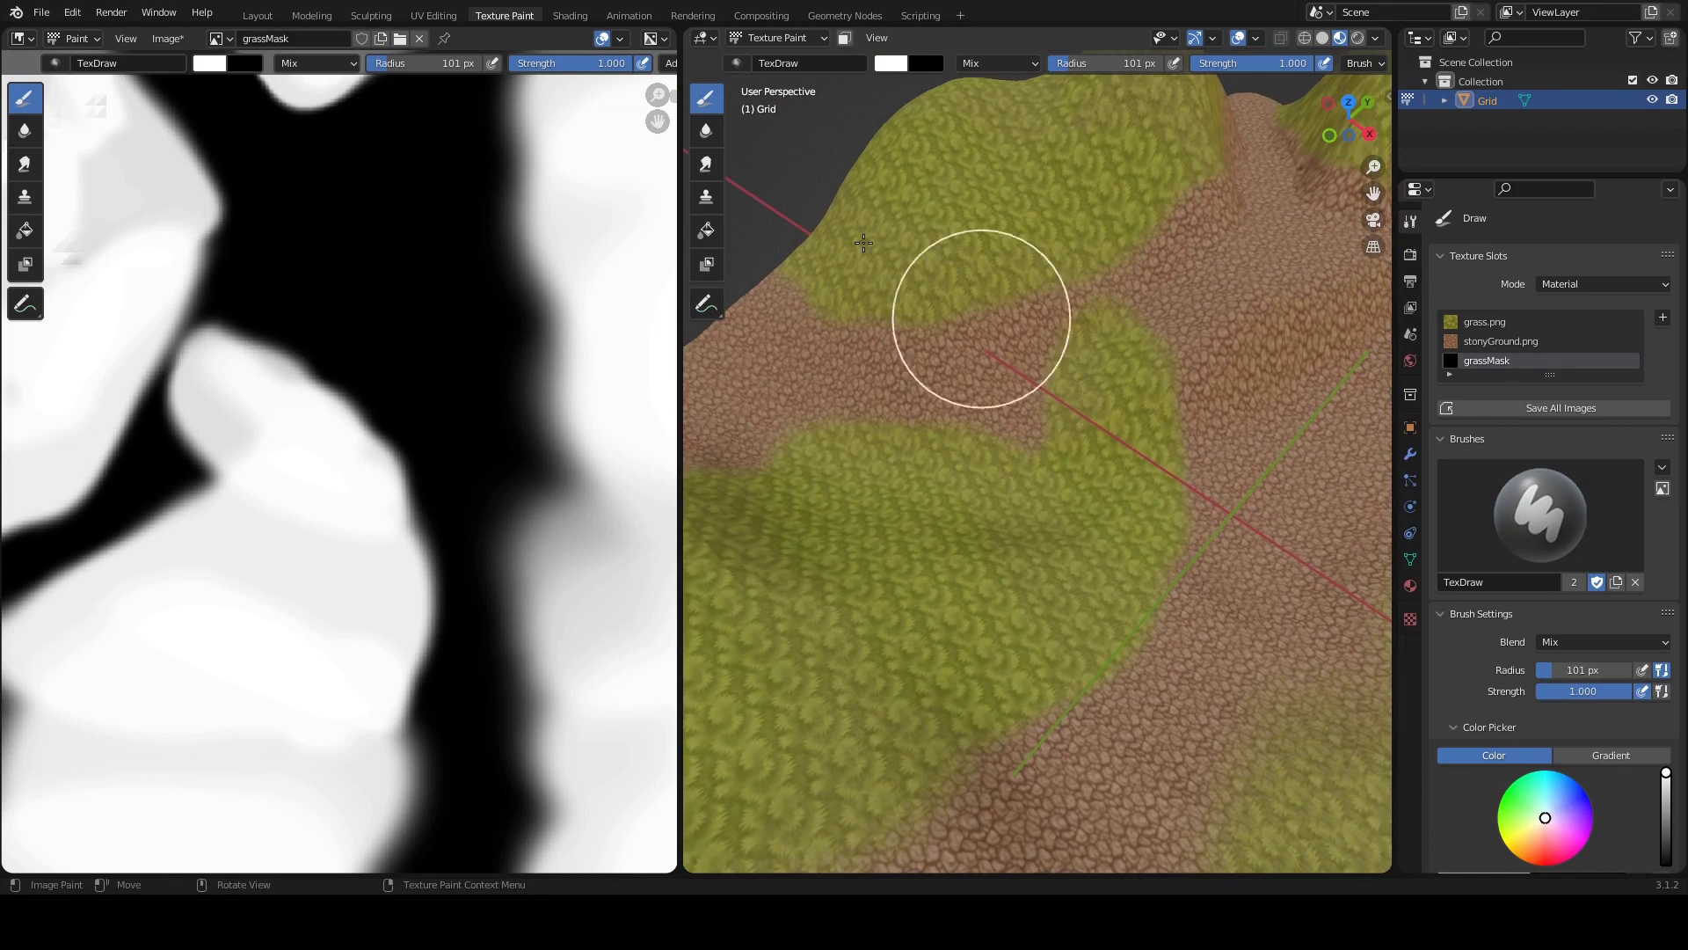
Step: In the Shading workspace, duplicate the grass.png texture, its Diffuse BSDF and the Mix Shader, placing the copies below the originals
click(570, 16)
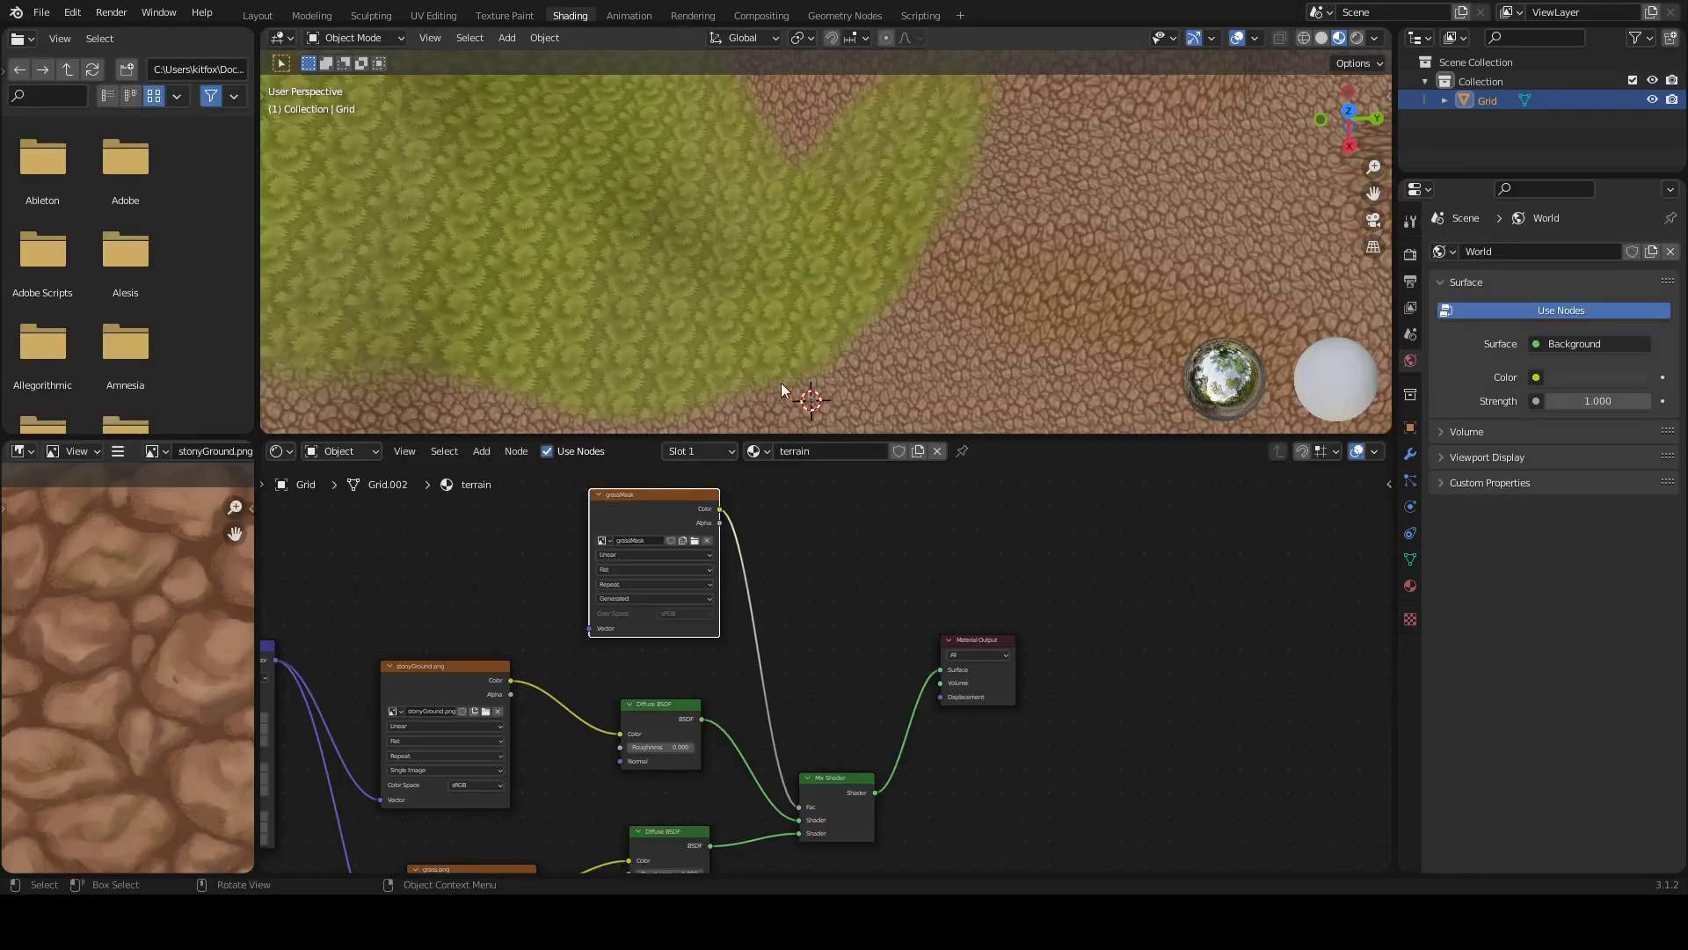
scroll(786, 292, down, 1)
middle_drag(708, 655, 1006, 513)
scroll(905, 650, down, 2)
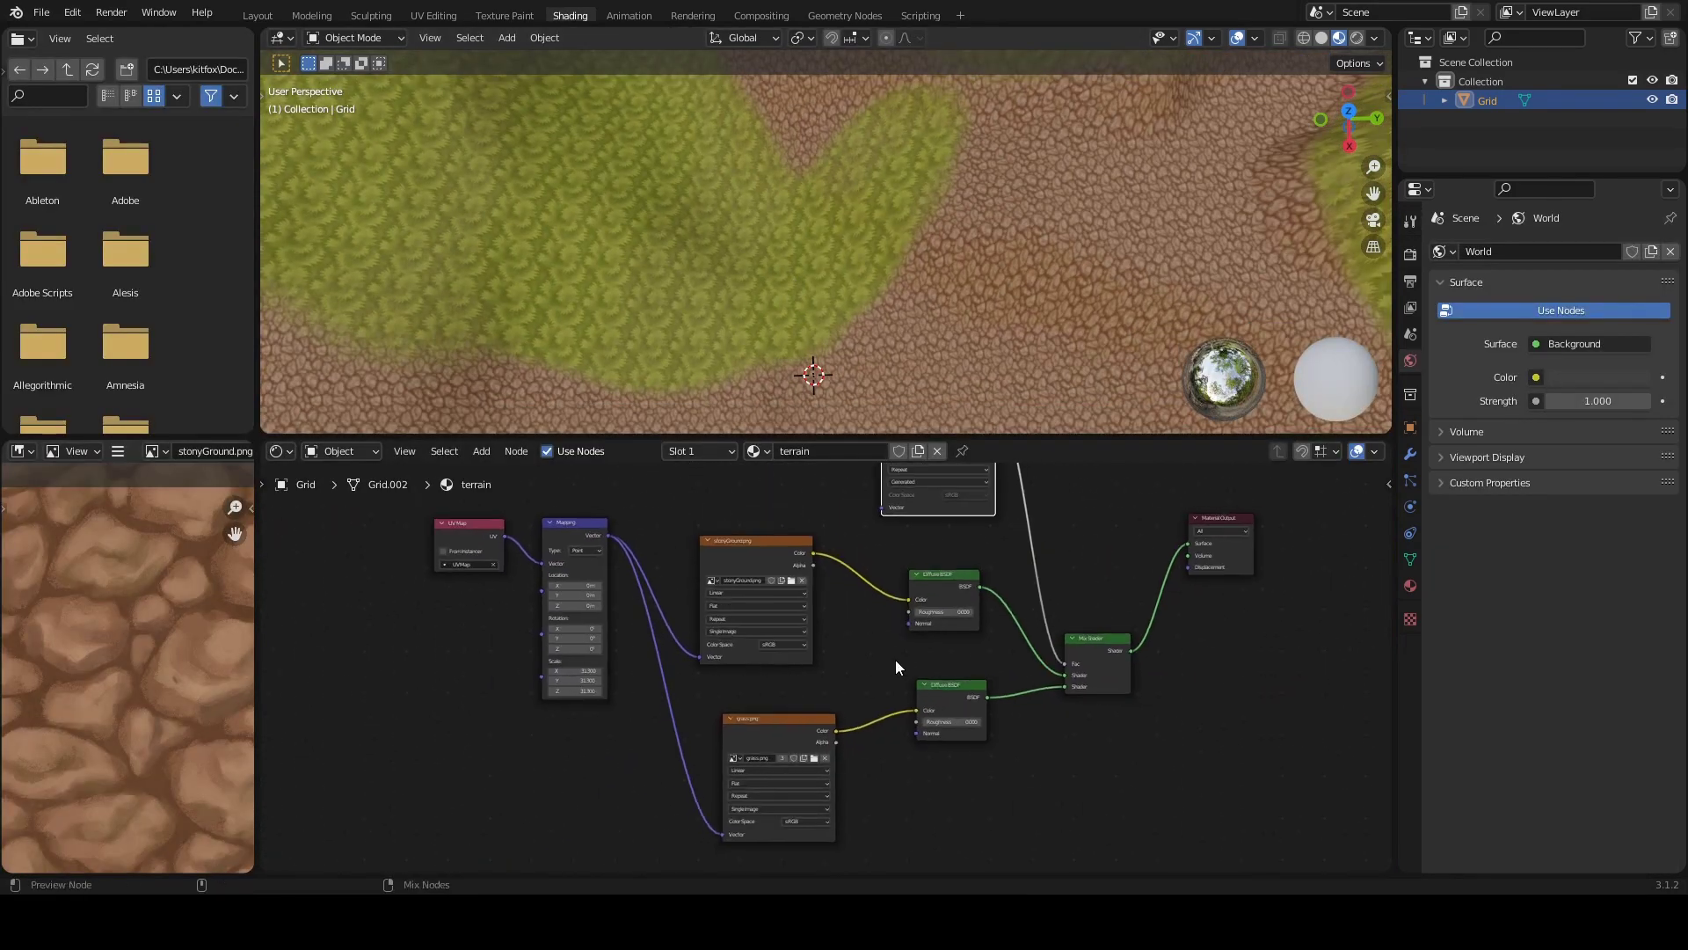
middle_drag(895, 660, 894, 619)
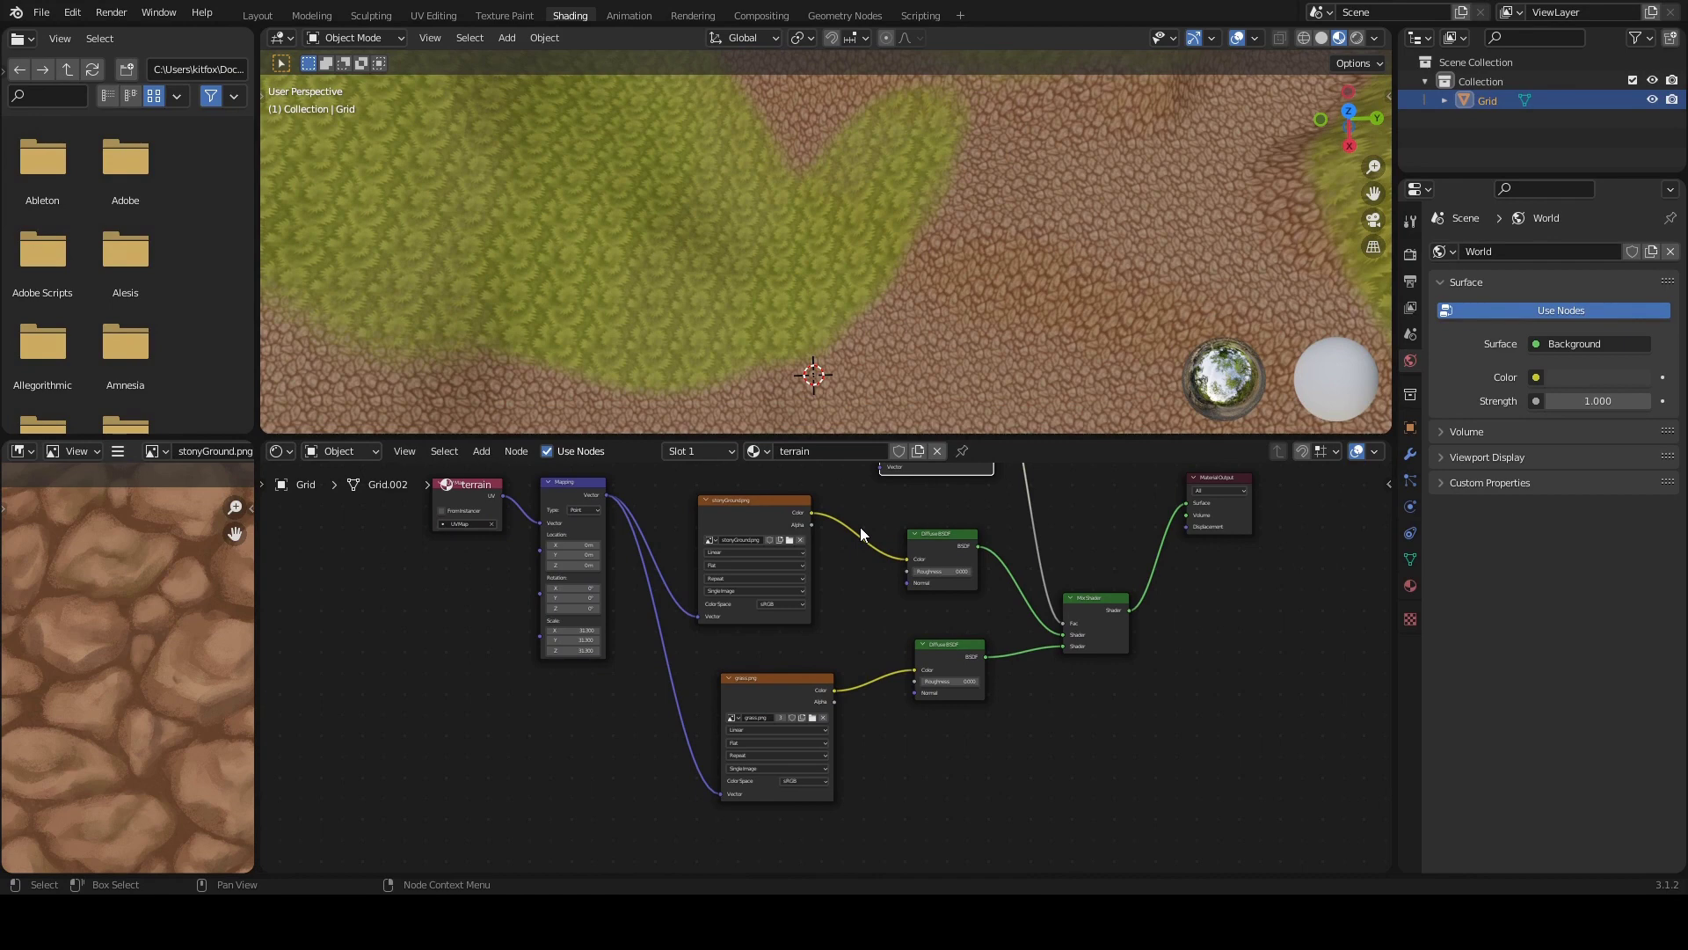
click(818, 677)
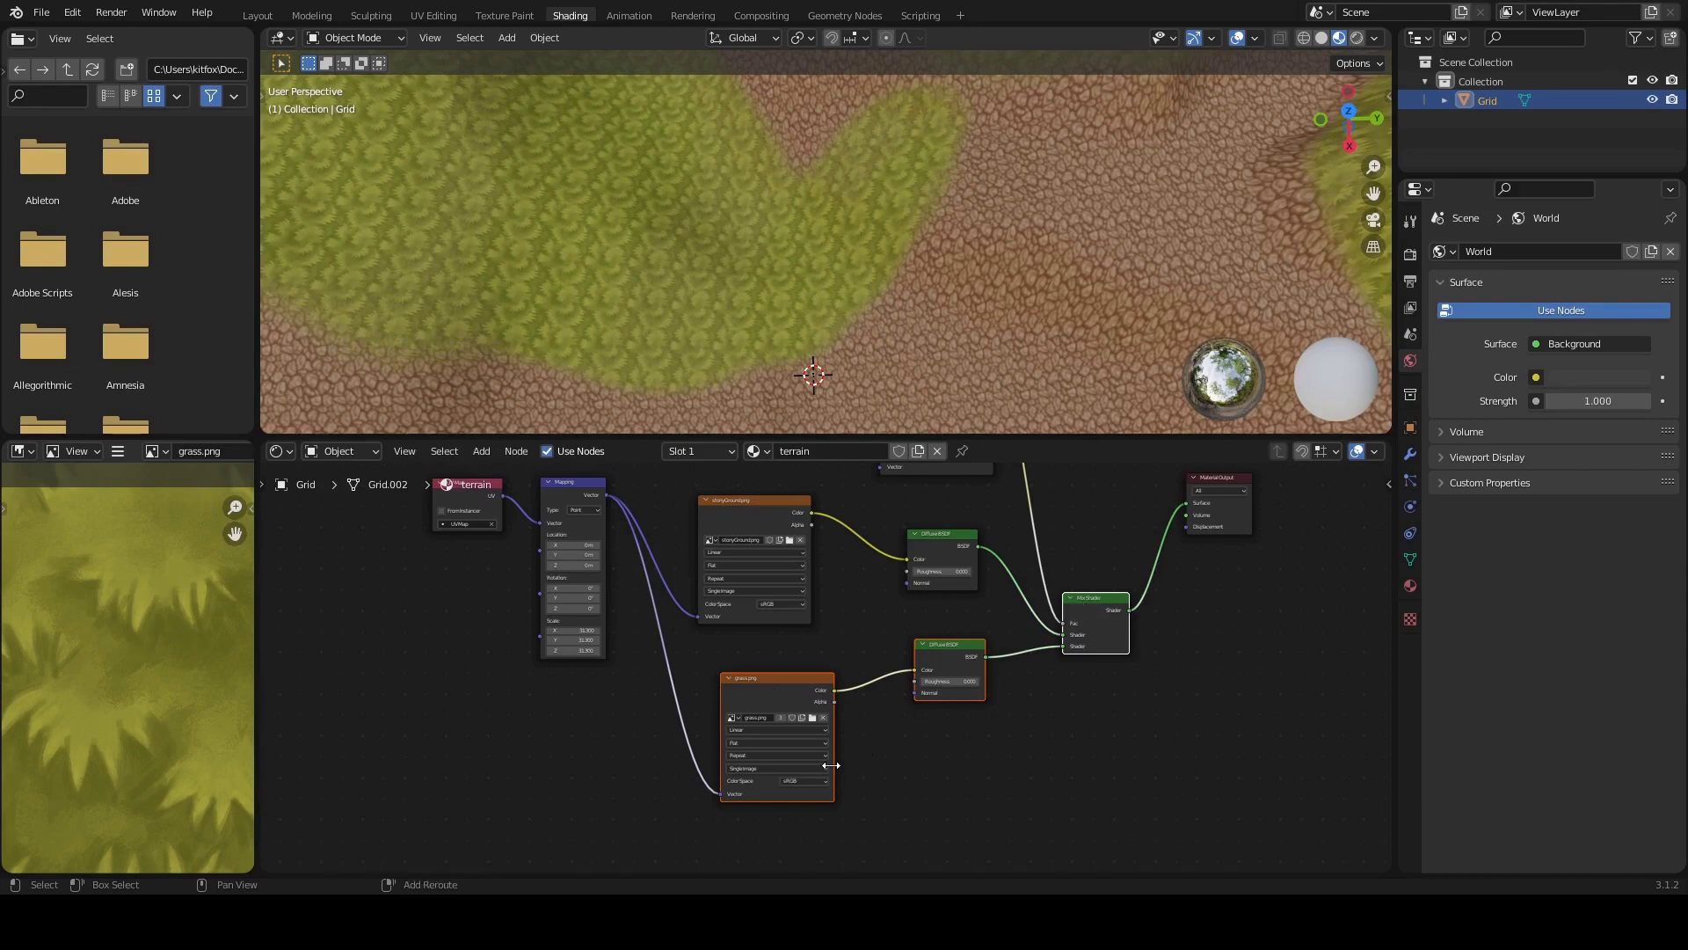
middle_drag(874, 728, 839, 642)
key(shift+d)
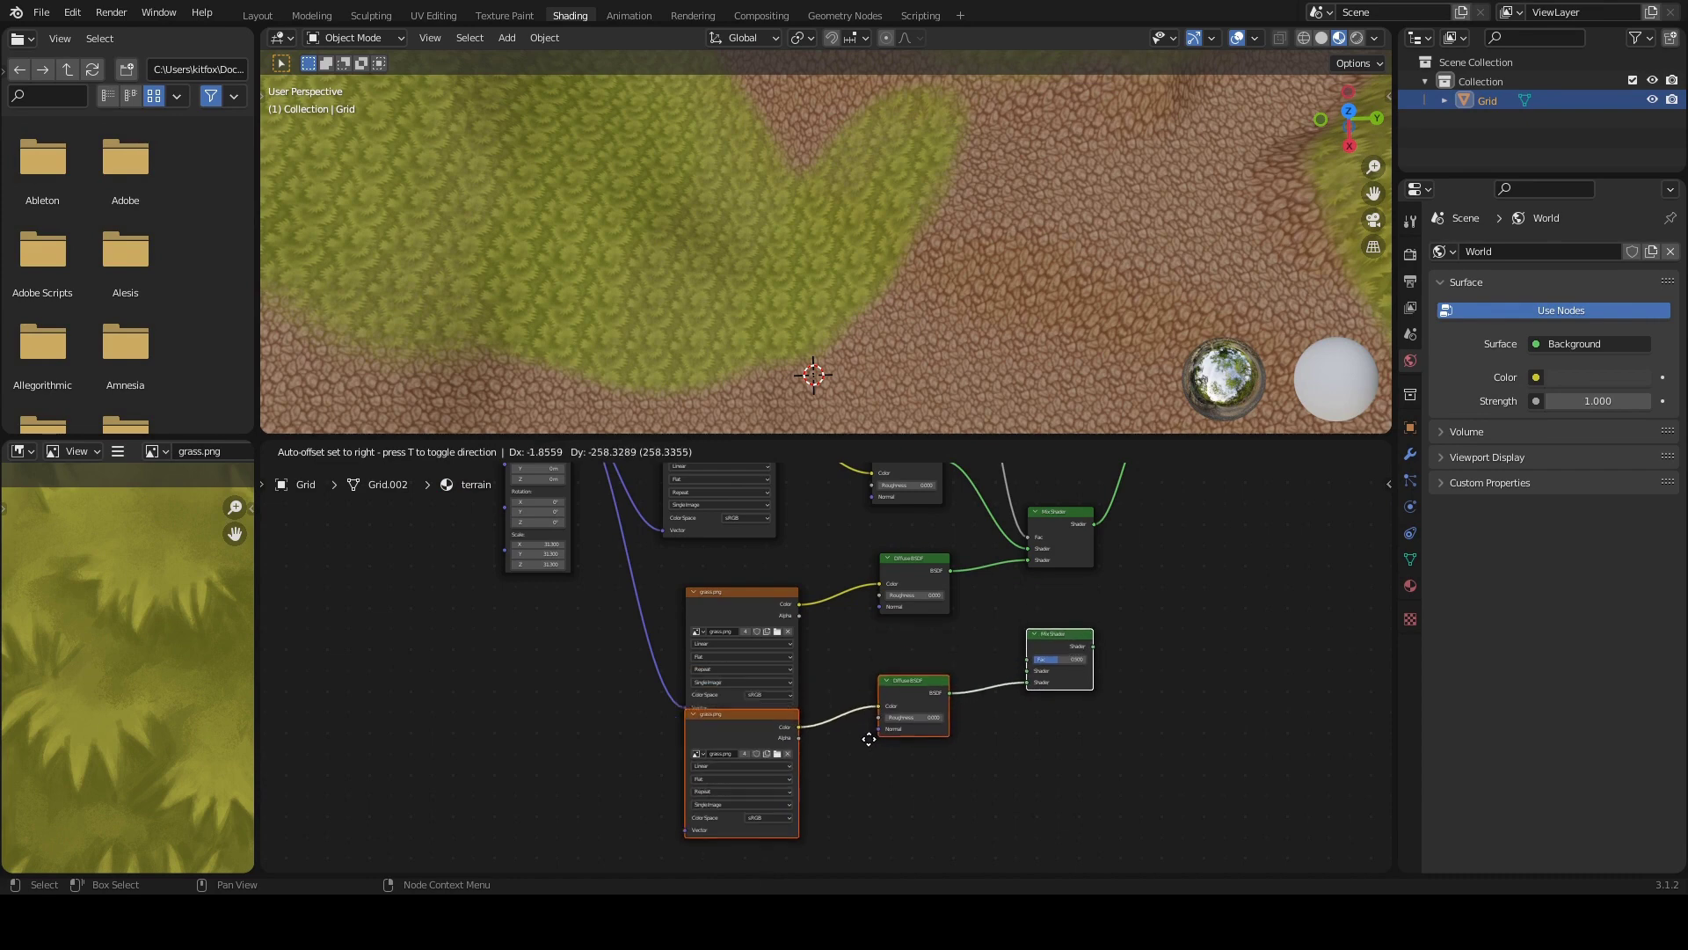
click(874, 775)
Step: Load dirt.png into the duplicated grass.png texture node
middle_drag(826, 661, 878, 559)
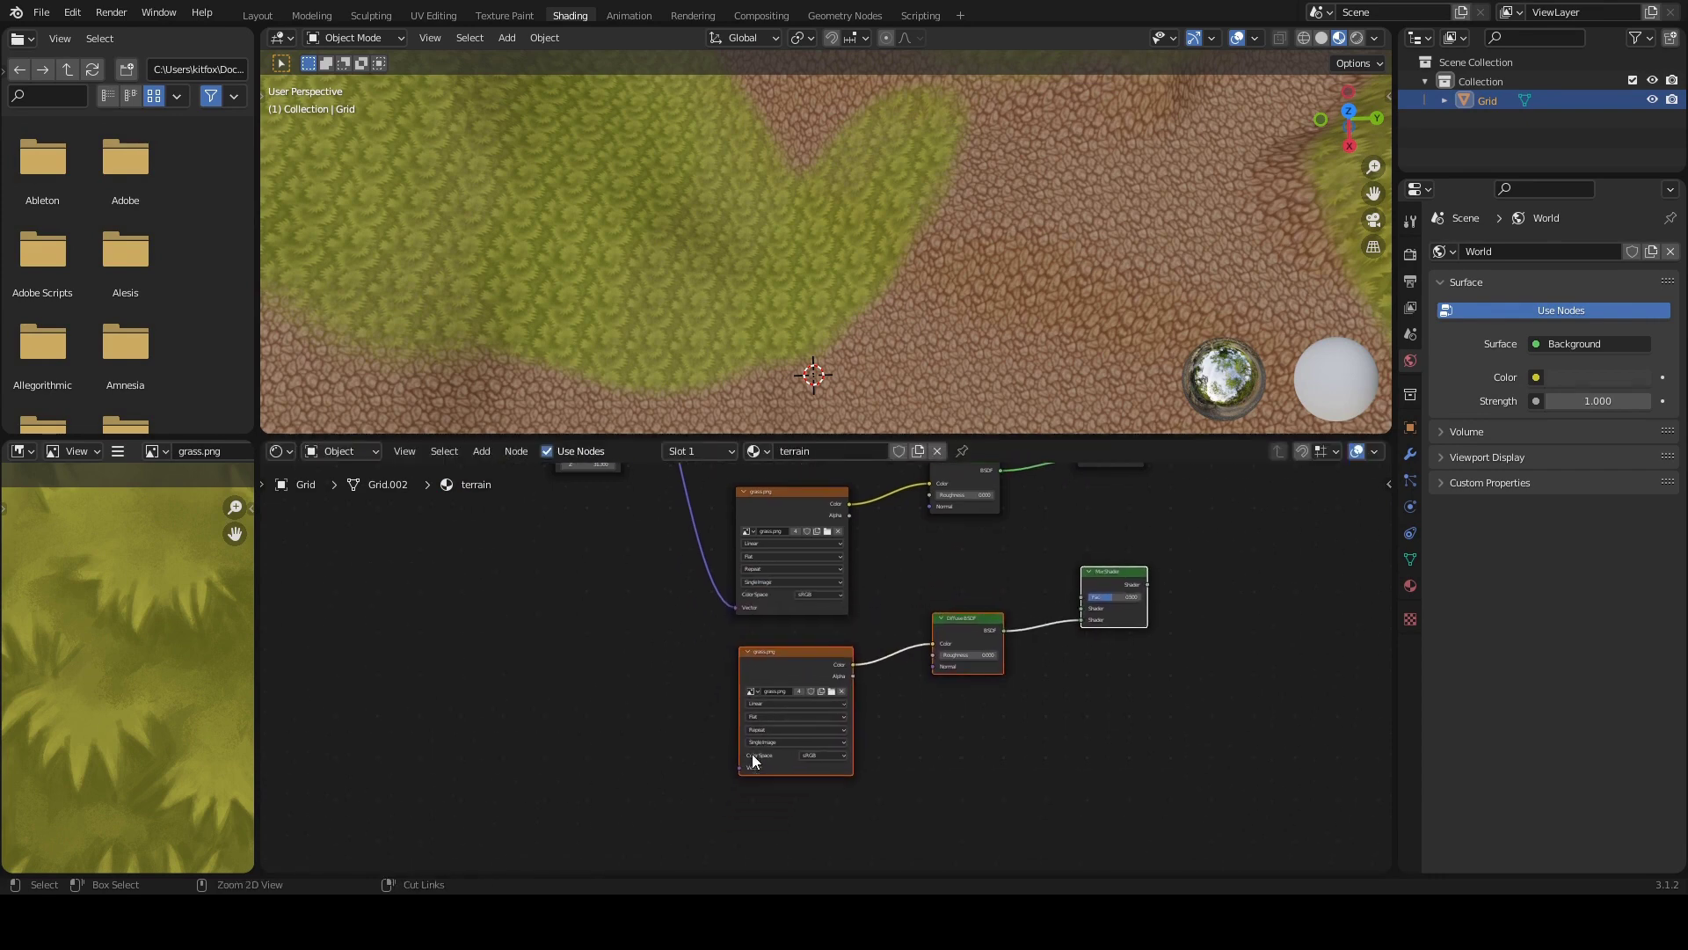
ctrl+middle_drag(752, 753, 815, 577)
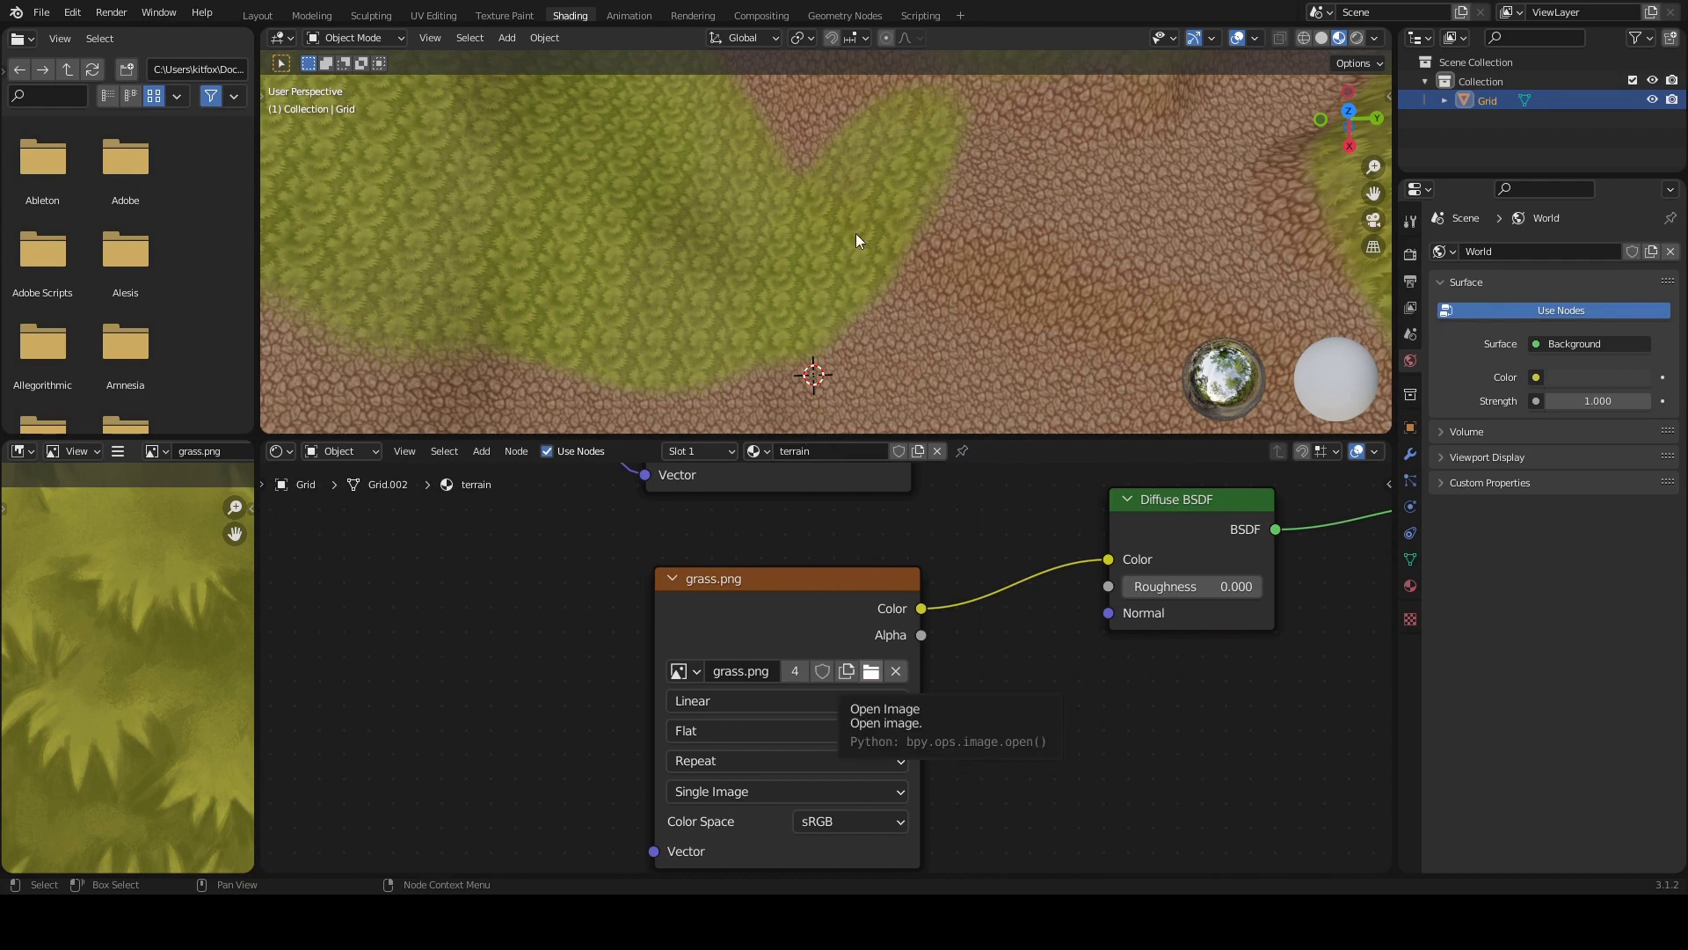
double_click(649, 243)
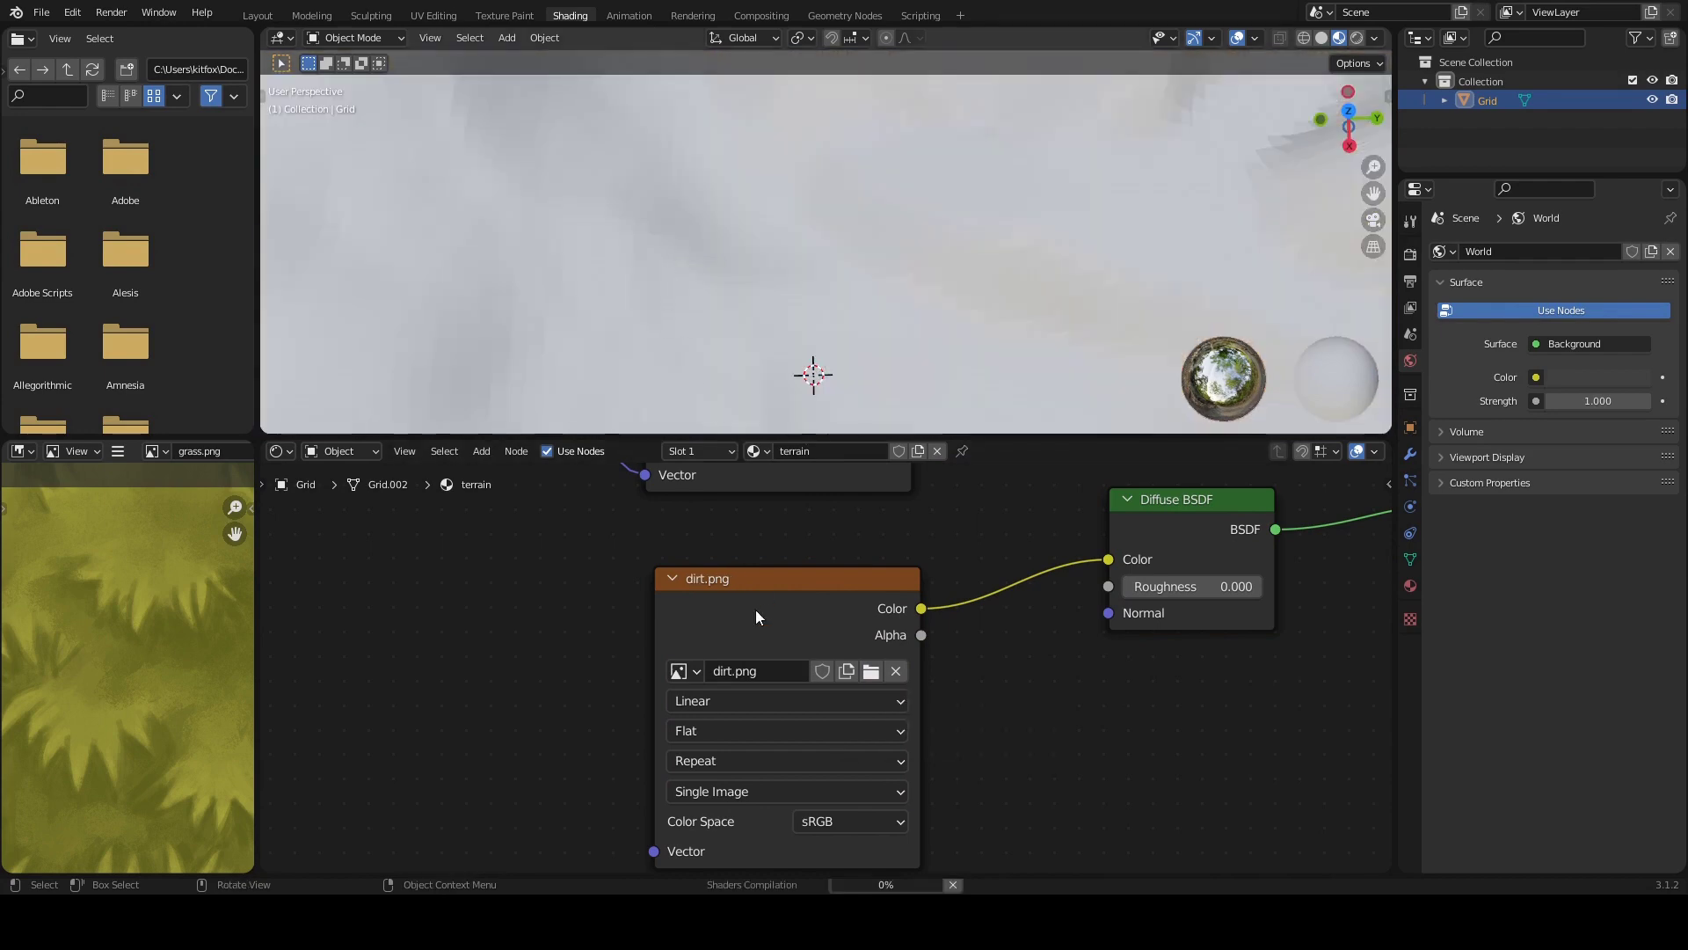
Step: Move the Mapping node down and connect its Vector output to the dirt.png texture's Vector input
ctrl+middle_drag(688, 531, 641, 655)
middle_drag(665, 639, 705, 720)
middle_drag(704, 603, 710, 683)
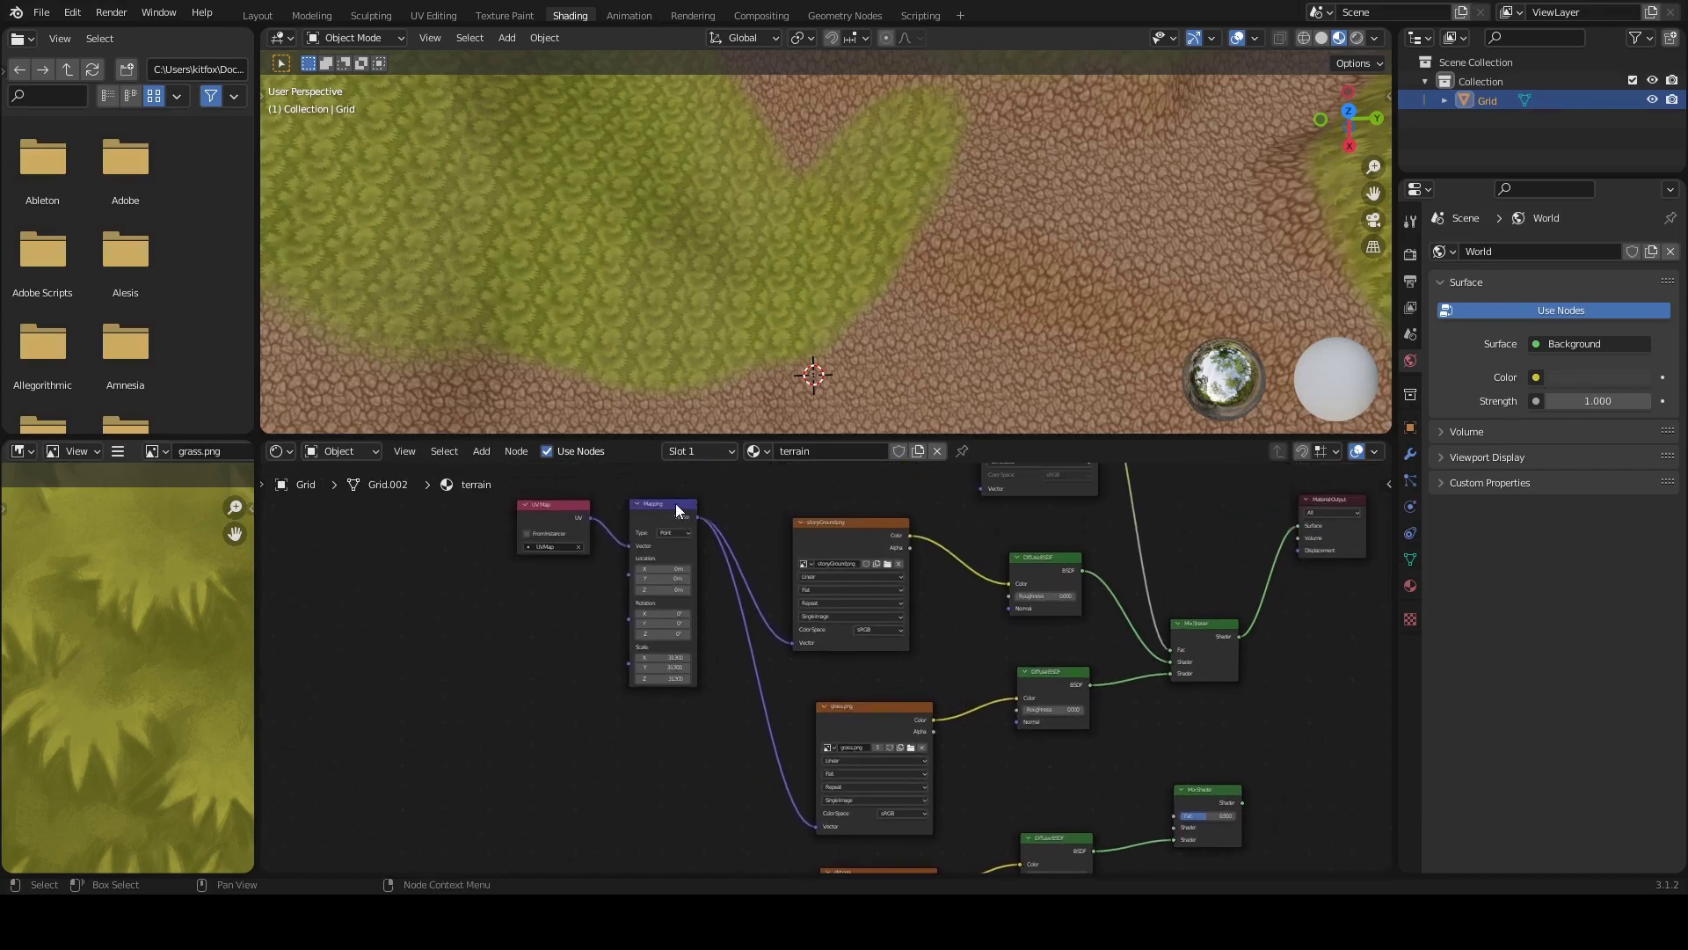
drag(675, 502, 694, 767)
middle_drag(695, 767, 688, 504)
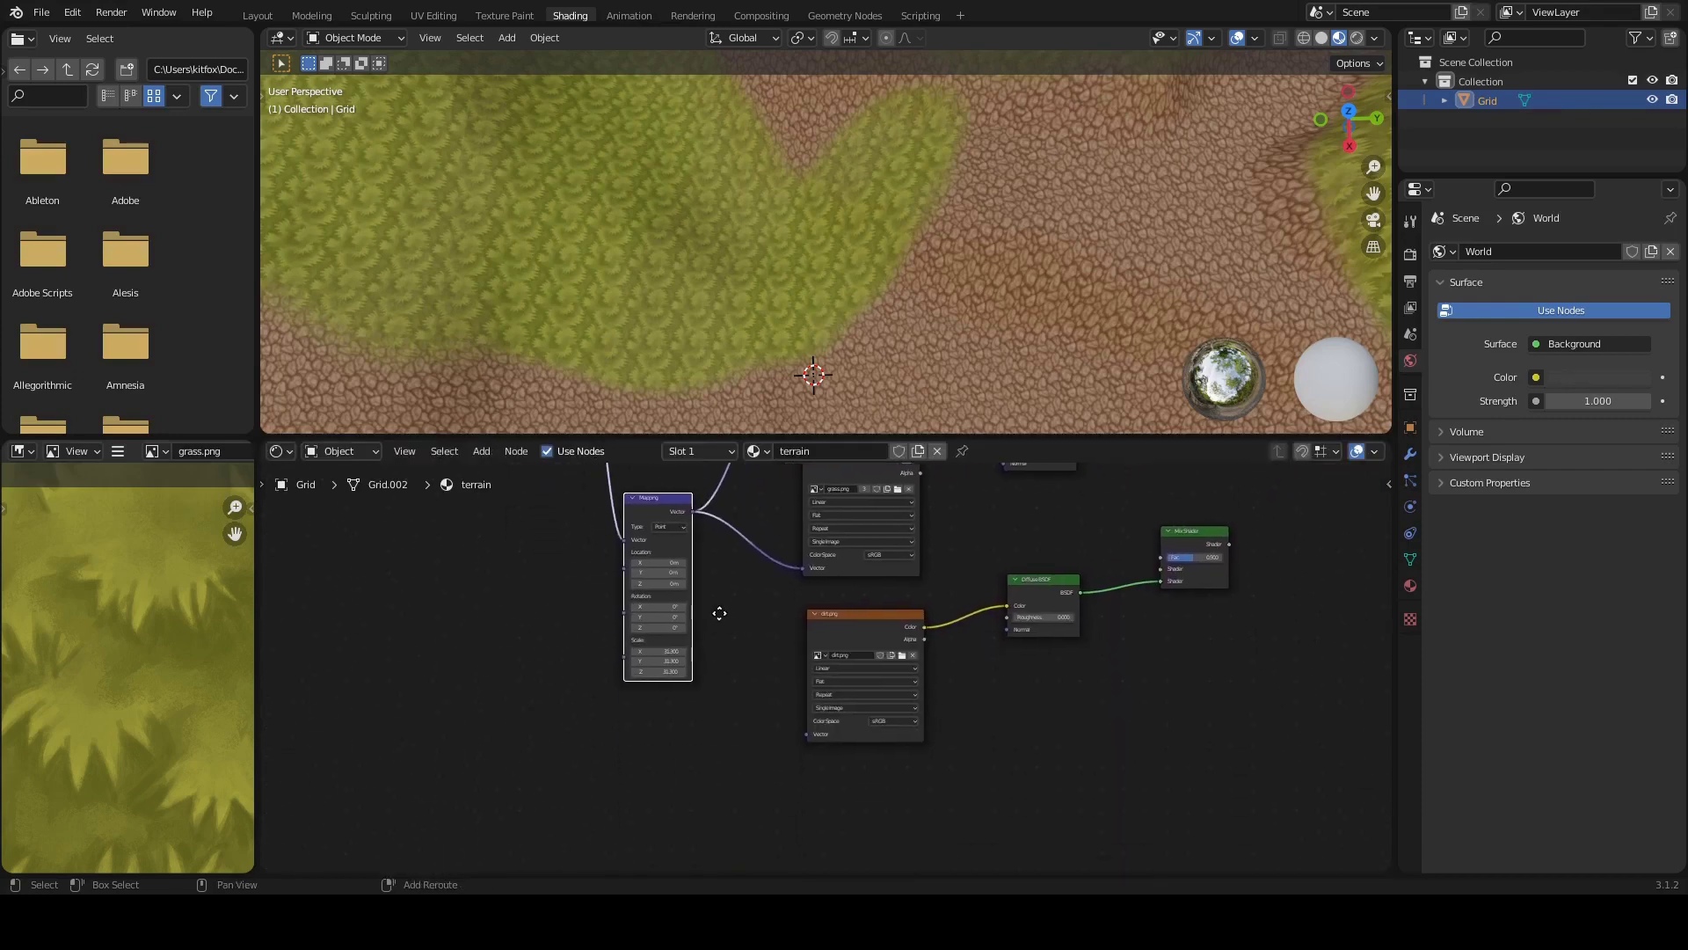
drag(688, 504, 802, 728)
middle_drag(1011, 530, 694, 707)
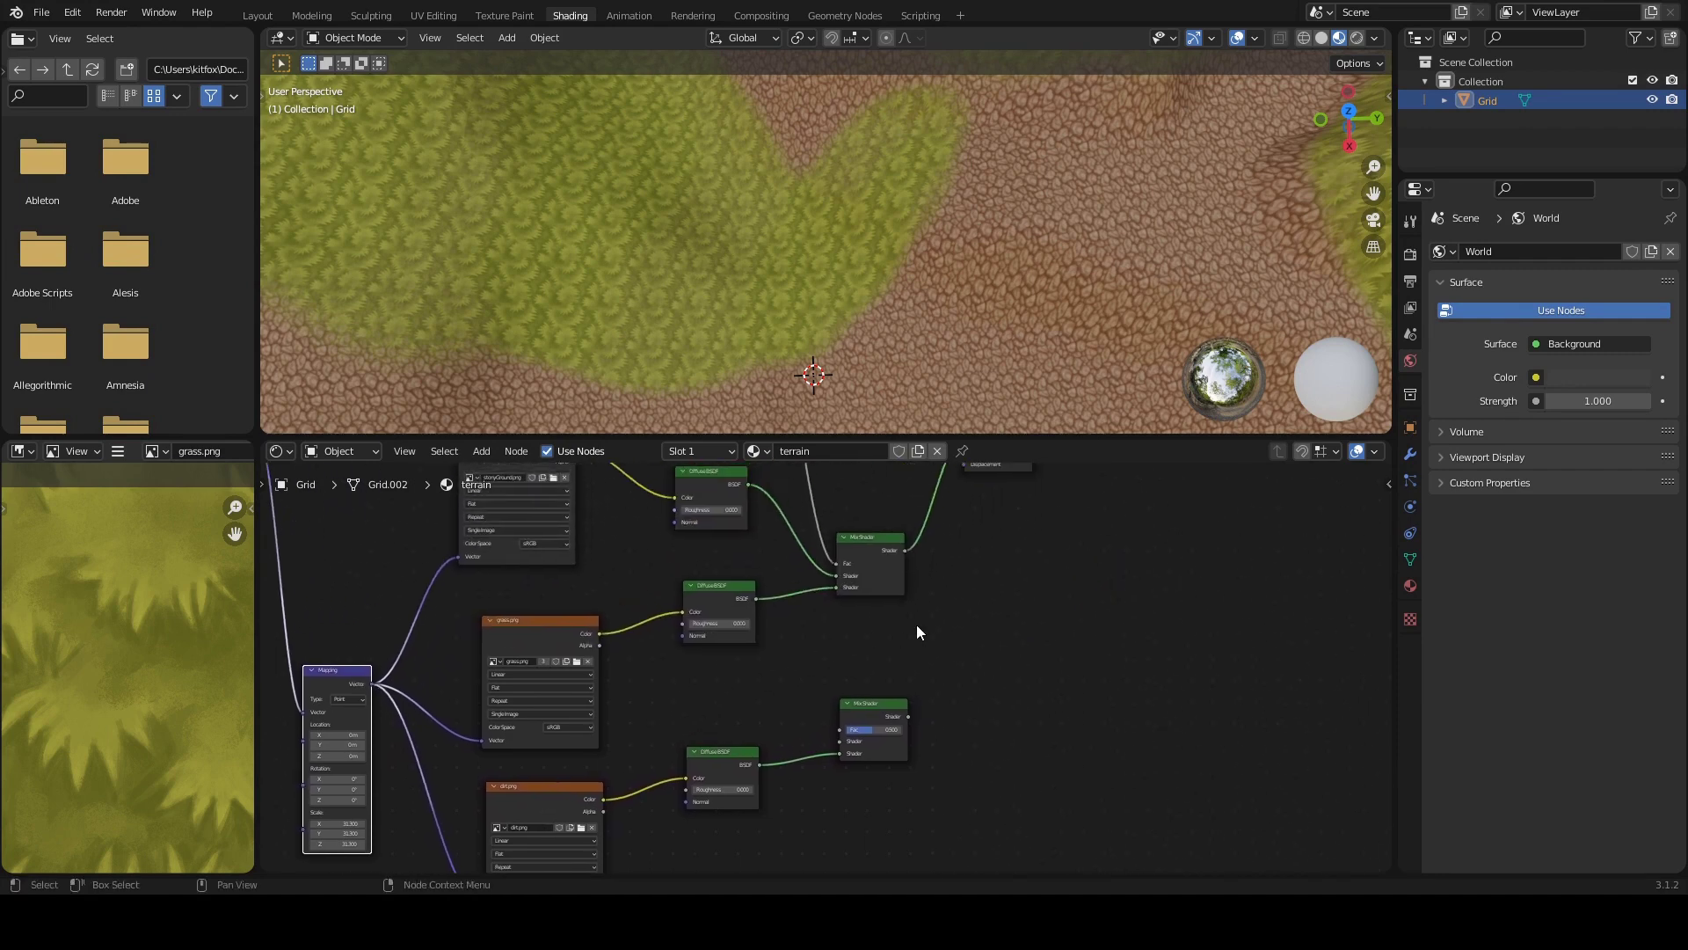
Step: Feed the first Mix Shader into the second's upper Shader input, and connect the second Mix Shader to the Material Output's Surface
drag(897, 706, 997, 600)
ctrl+middle_drag(873, 642, 745, 629)
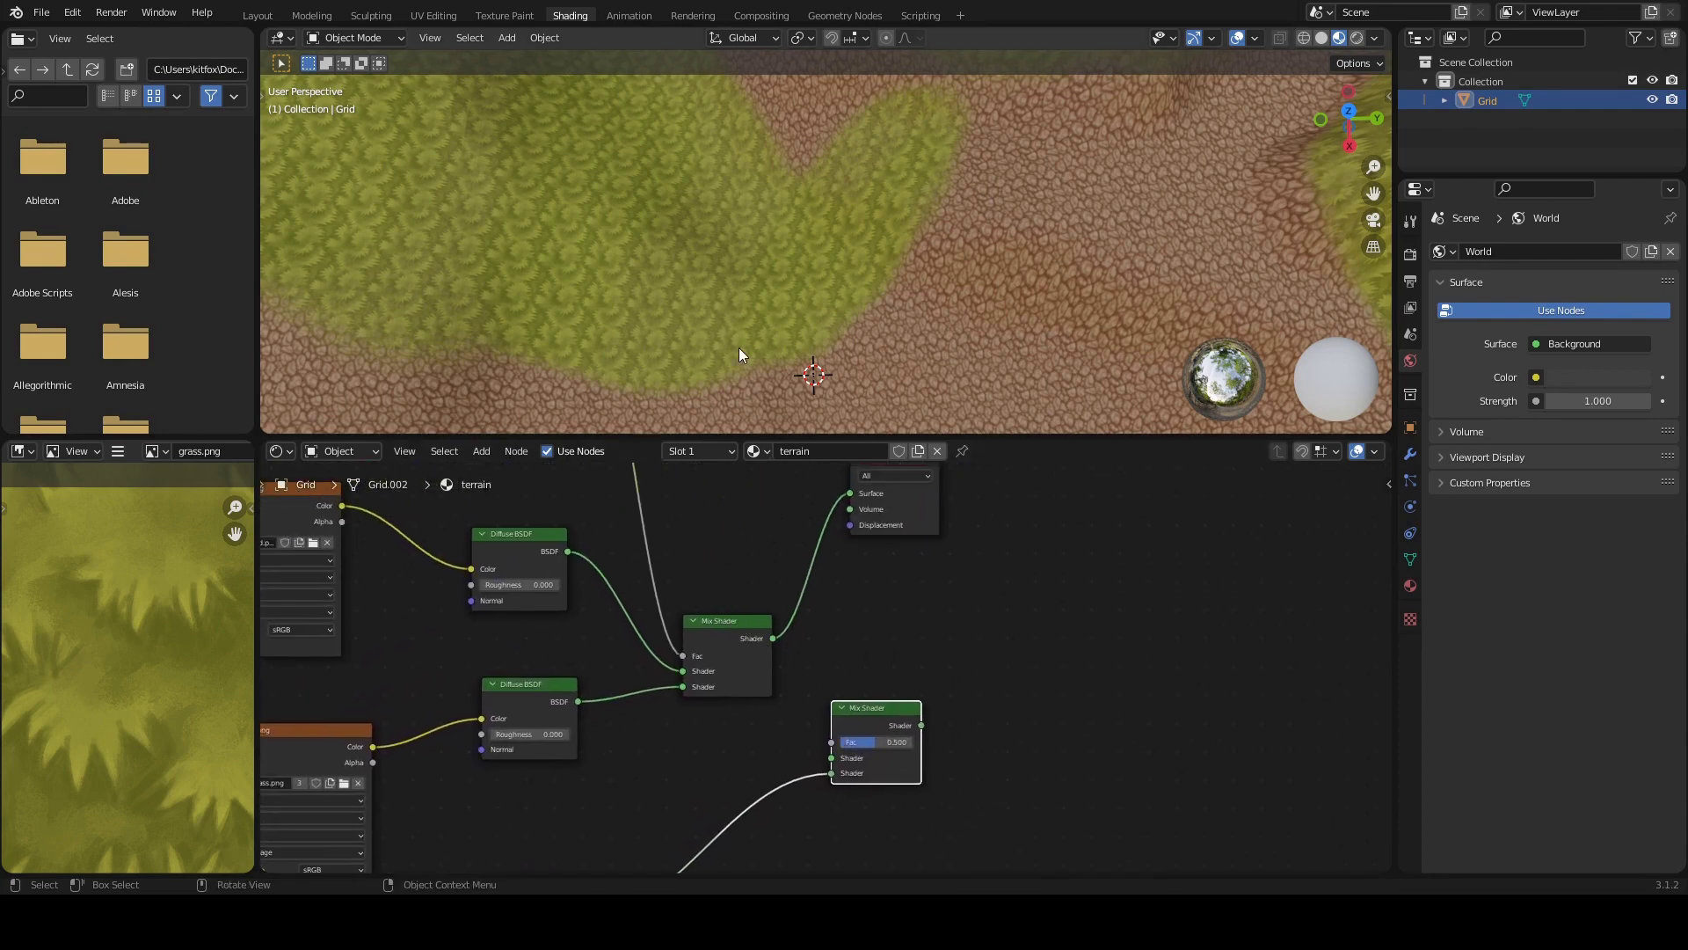
middle_drag(864, 490, 828, 508)
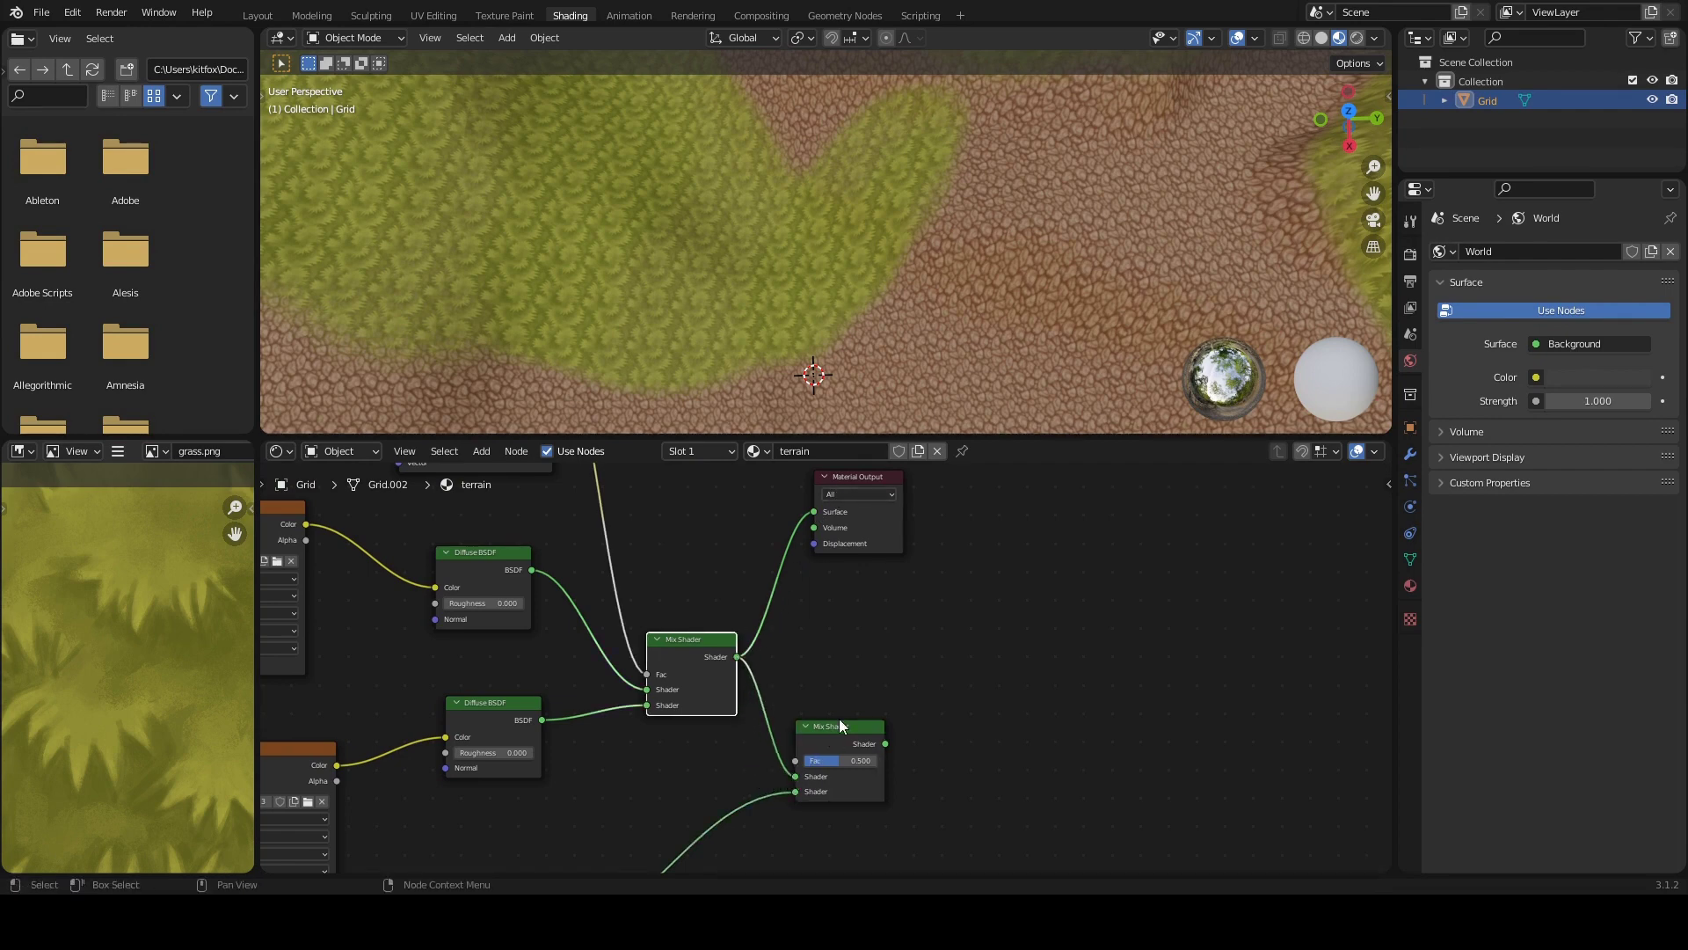
drag(839, 719, 841, 627)
drag(889, 479, 1011, 552)
drag(887, 653, 930, 578)
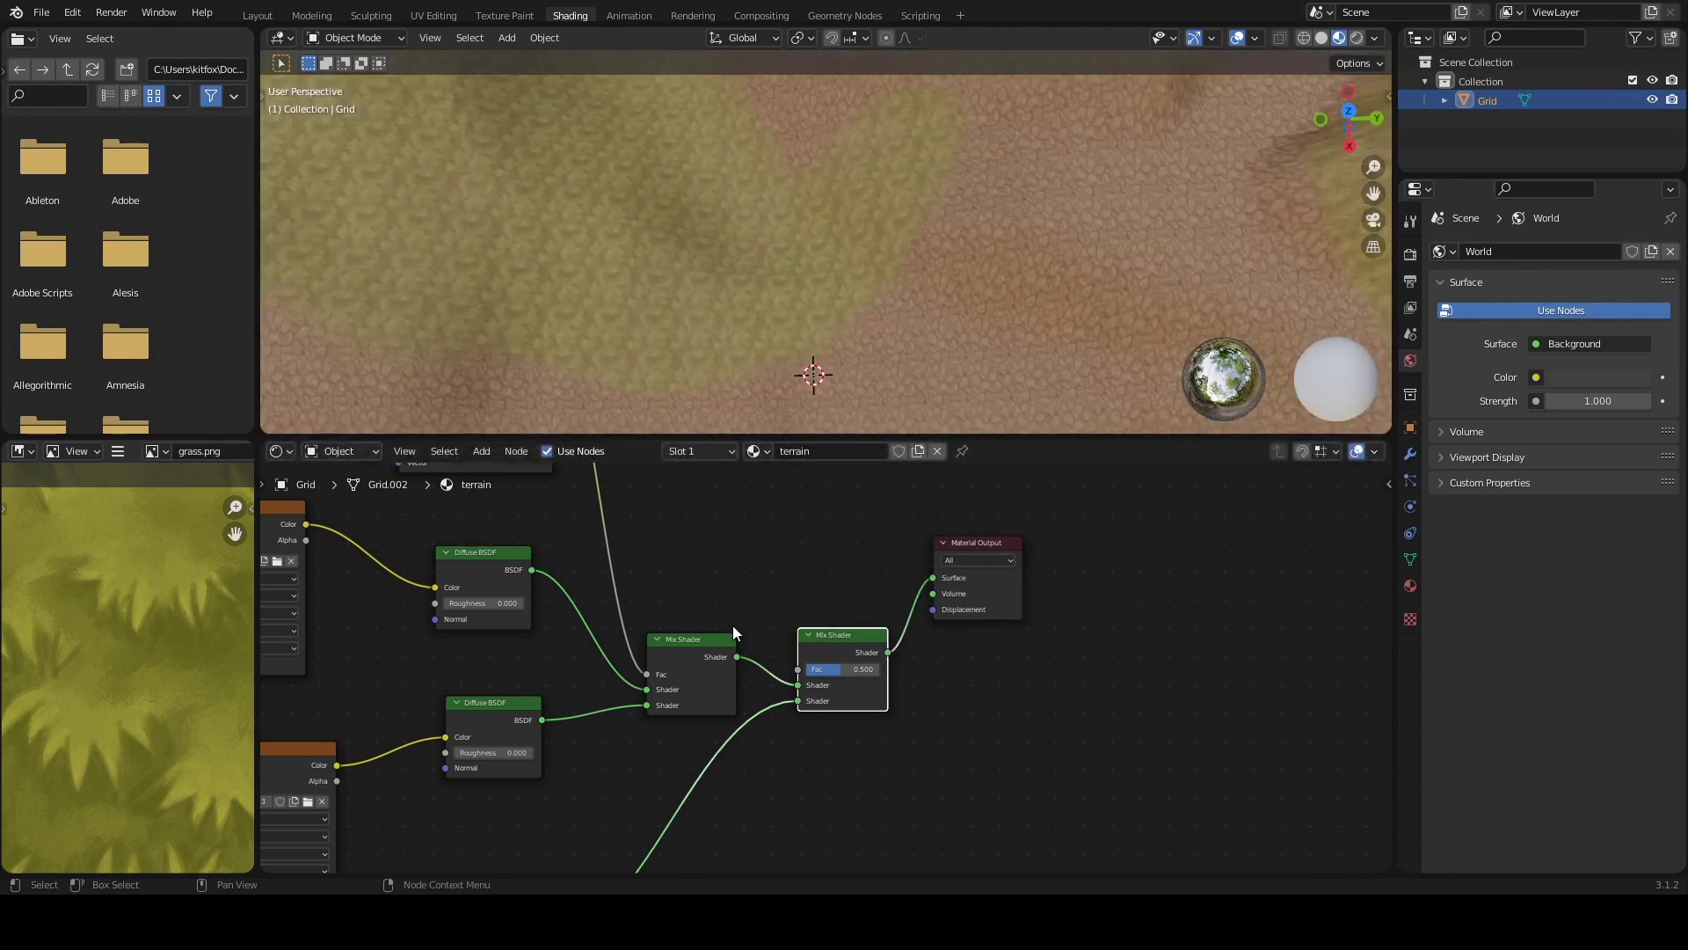
Step: Move the dirt.png texture and its Diffuse BSDF to make room for another node in the dirt branch
ctrl+middle_drag(728, 590, 677, 659)
middle_drag(677, 659, 782, 578)
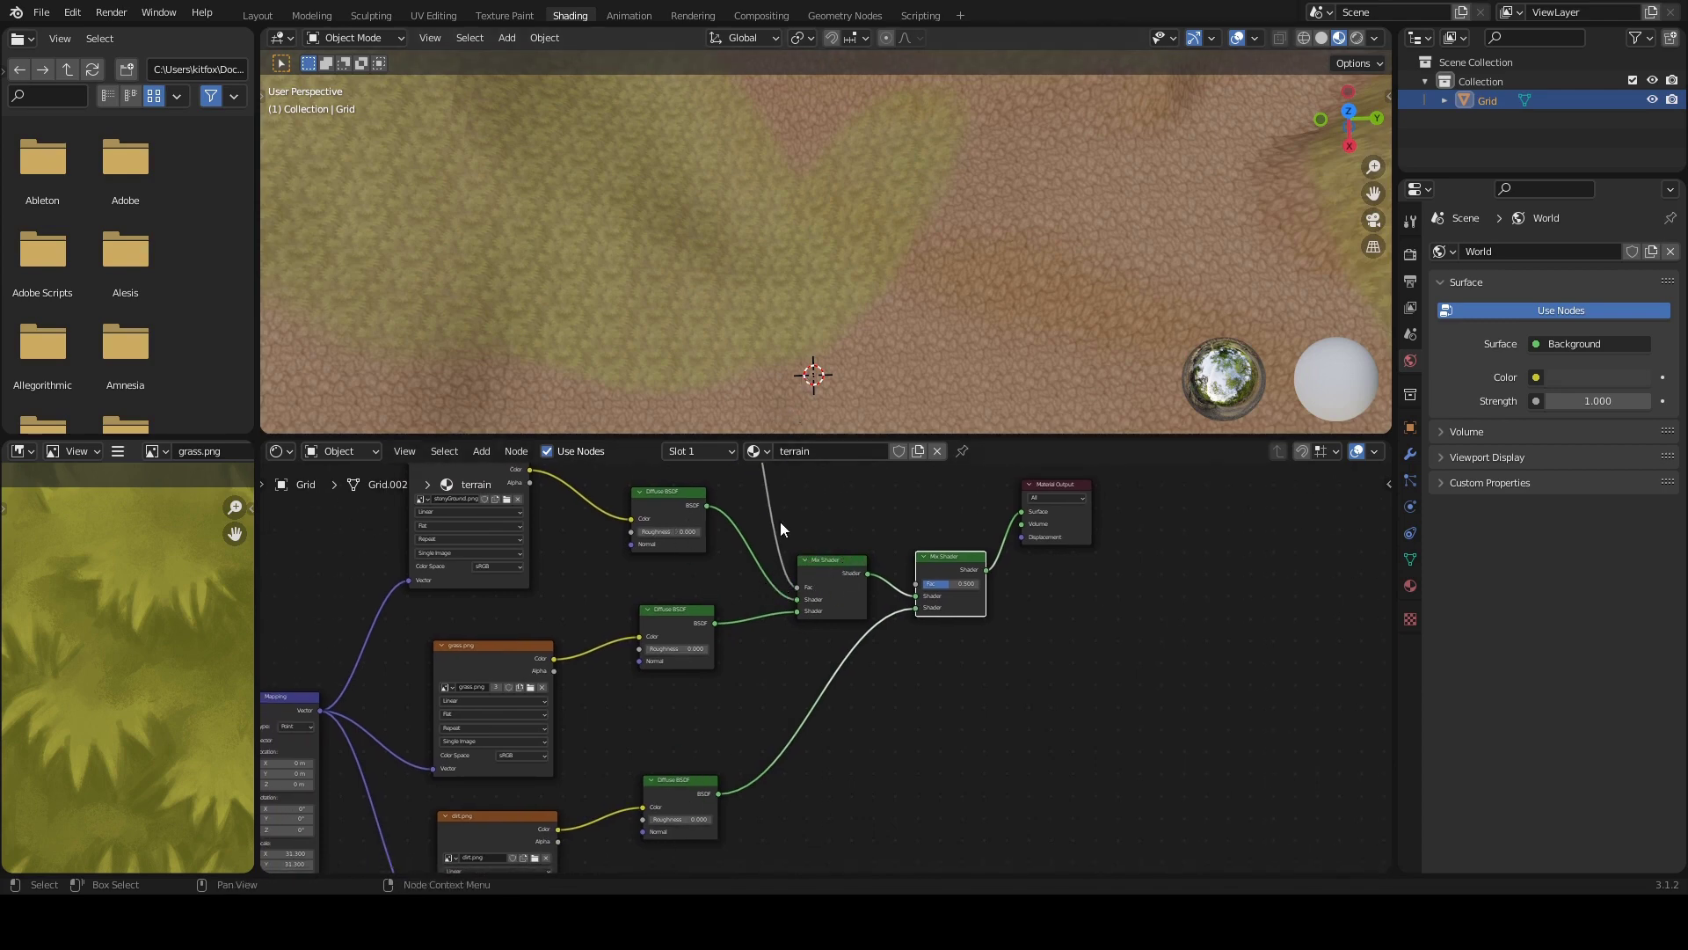
ctrl+middle_drag(752, 622, 755, 653)
middle_drag(754, 653, 767, 582)
drag(816, 557, 848, 623)
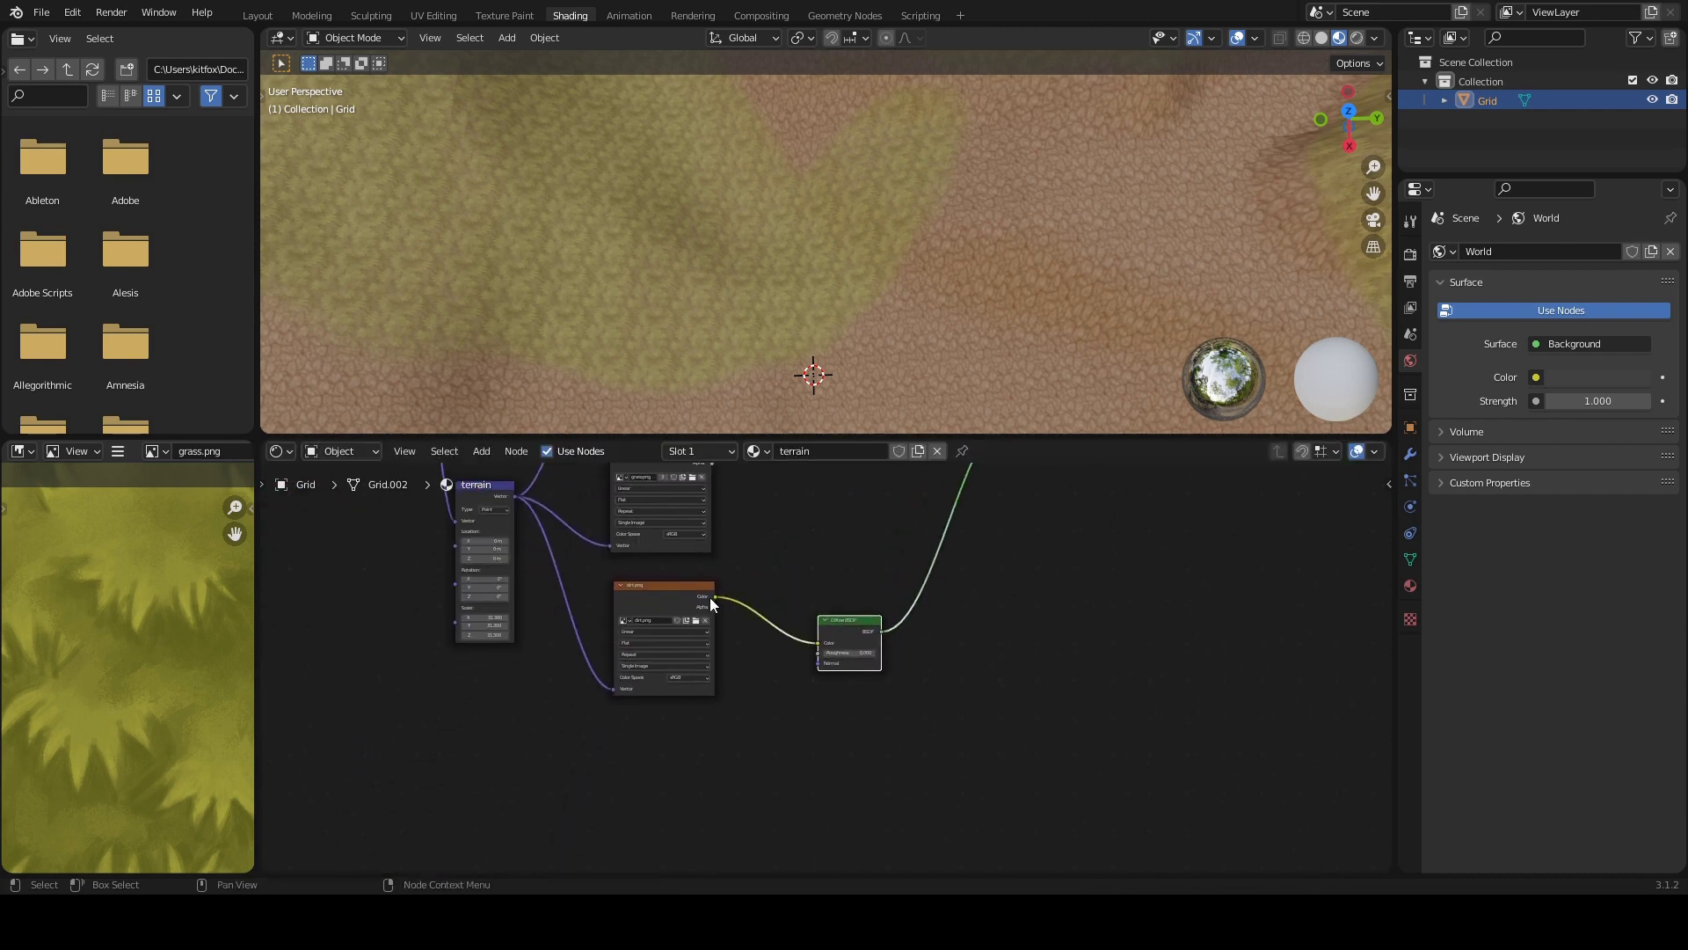
drag(694, 587, 694, 605)
Step: Duplicate the dirt.png texture node and replace its image with a new blank black 1024 × 1024 px image named dirtMask
key(shift+d)
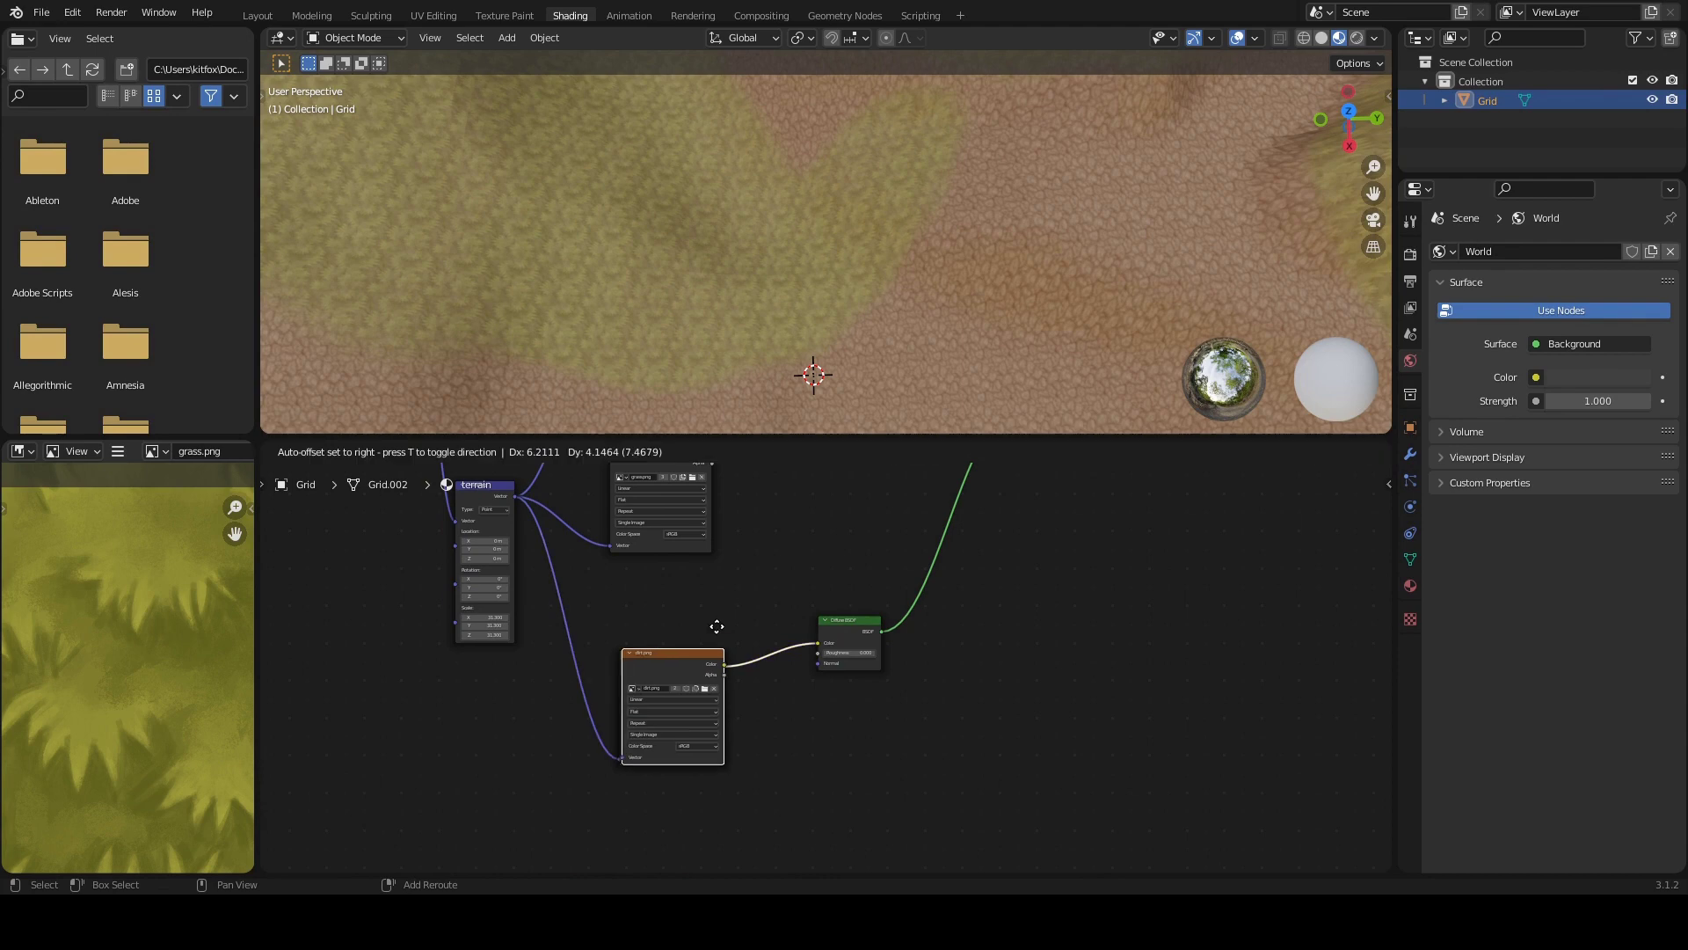
click(802, 529)
scroll(802, 530, up, 5)
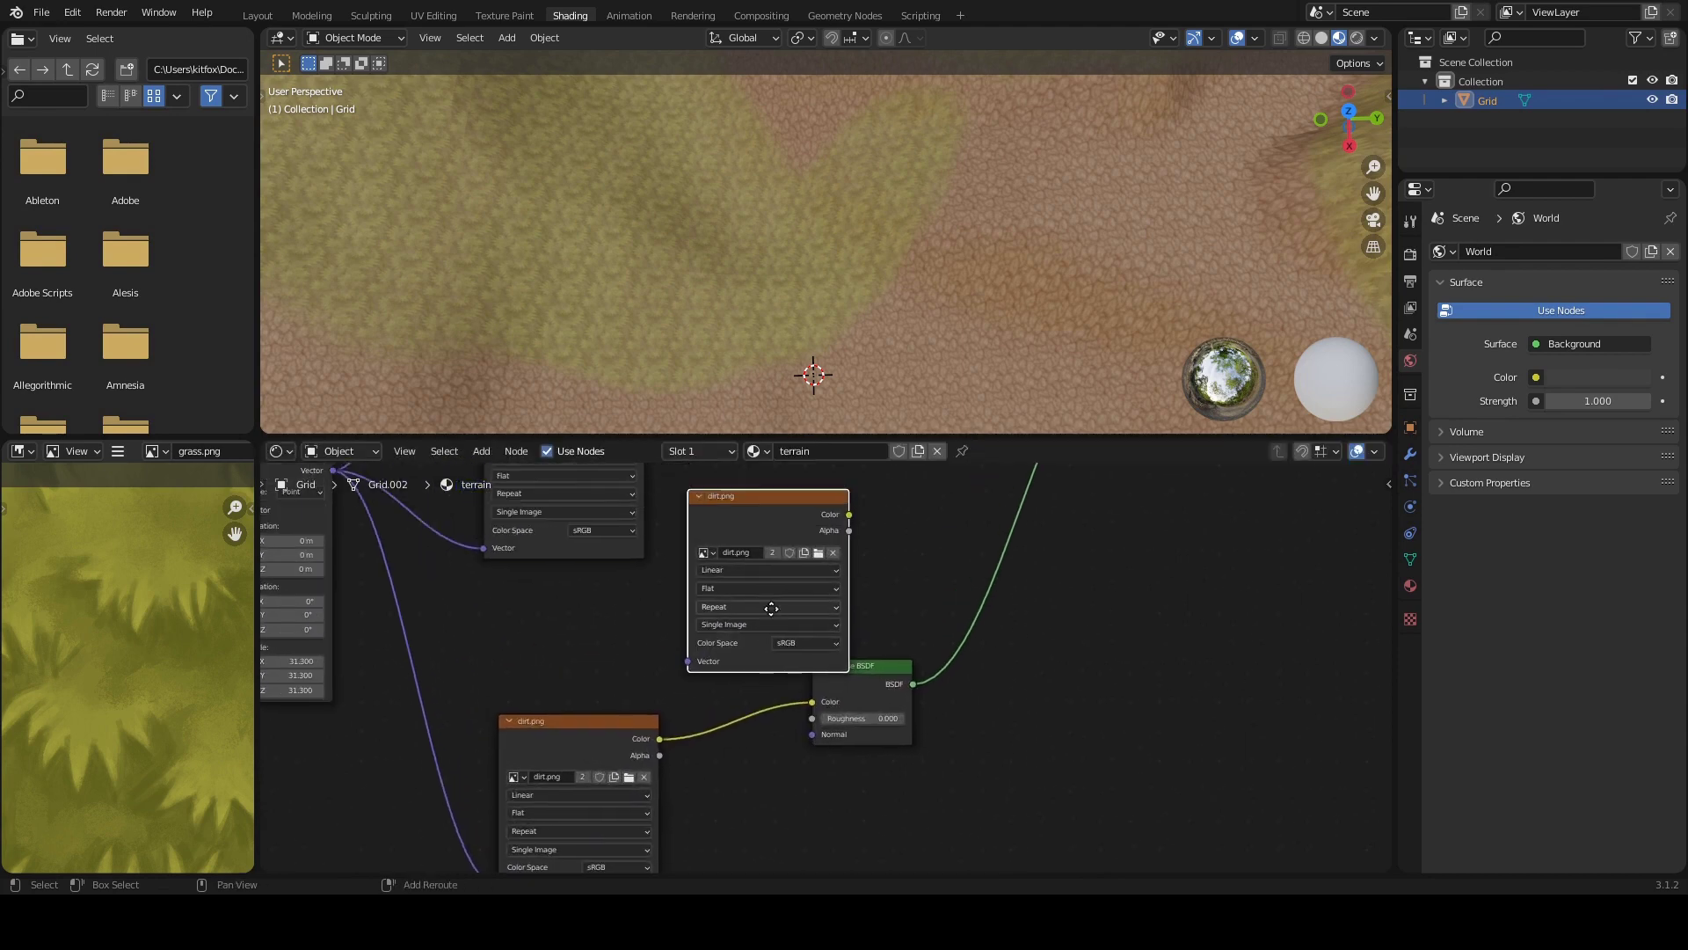
drag(777, 557, 849, 509)
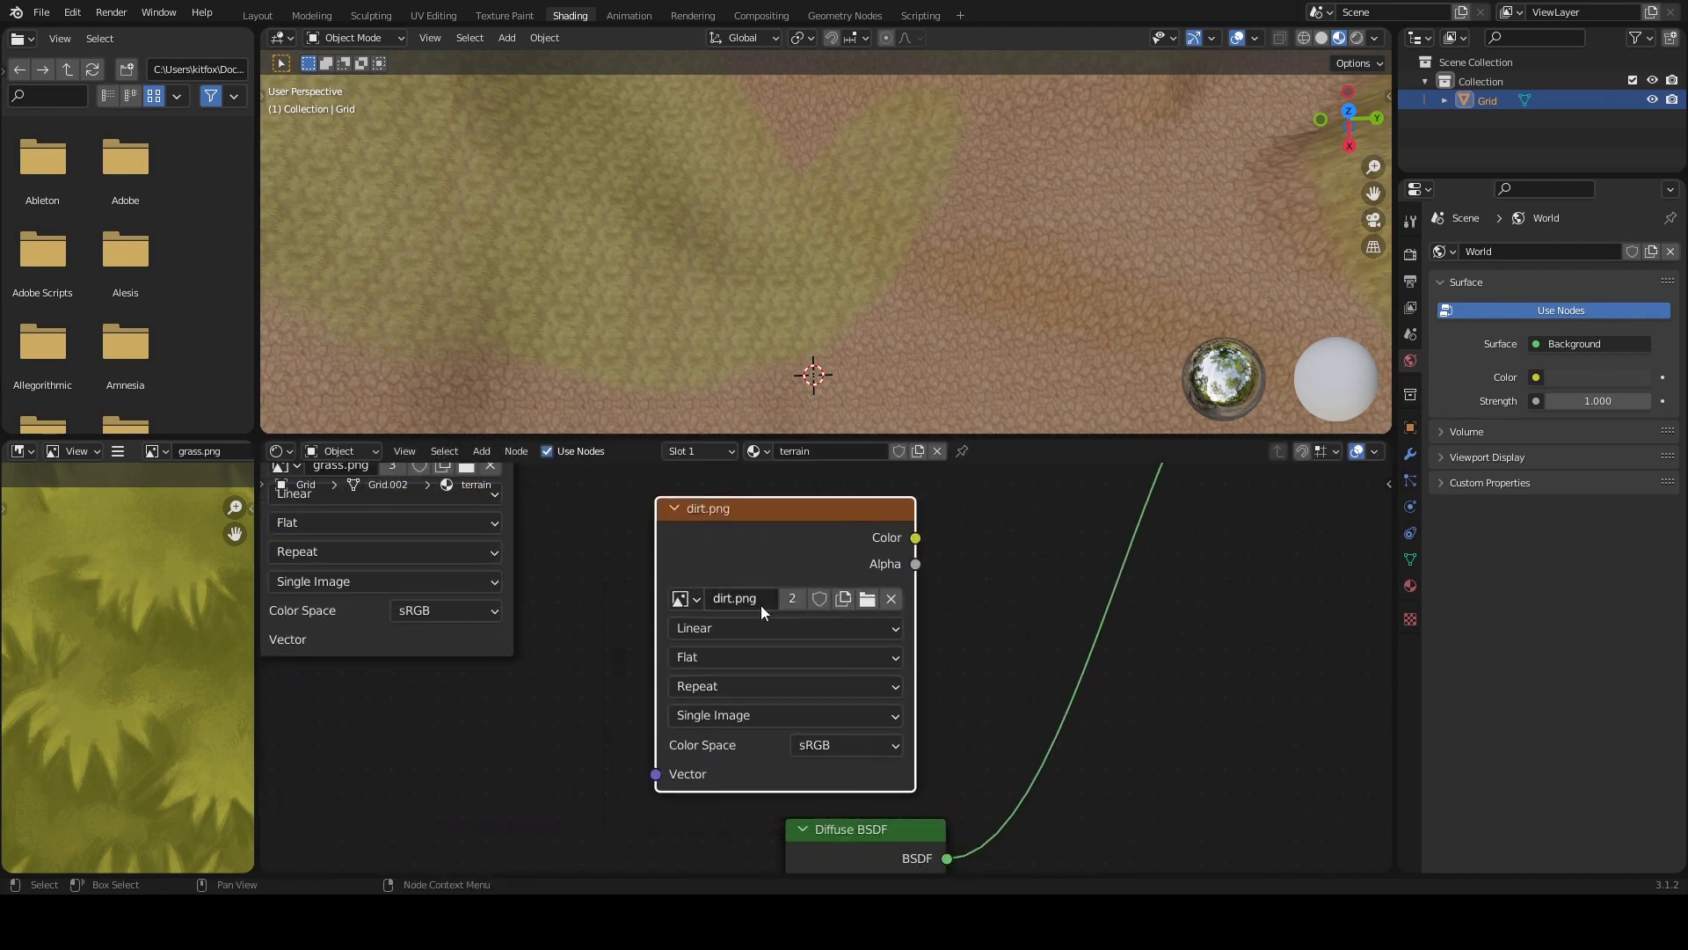
click(891, 599)
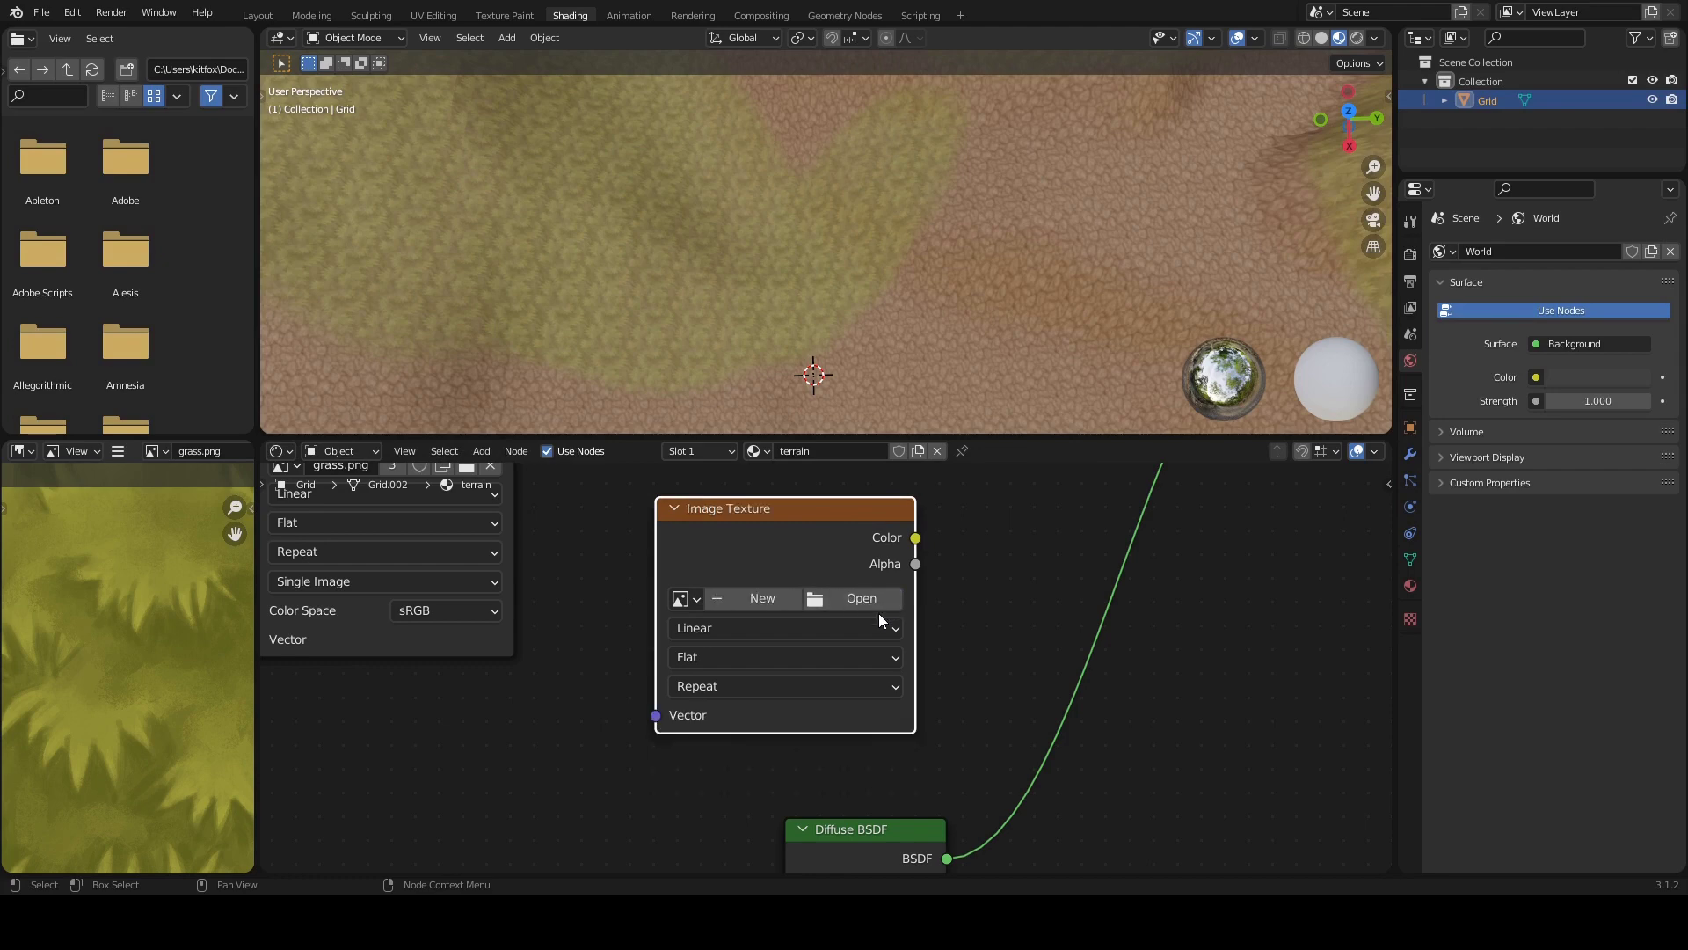
click(763, 600)
click(797, 628)
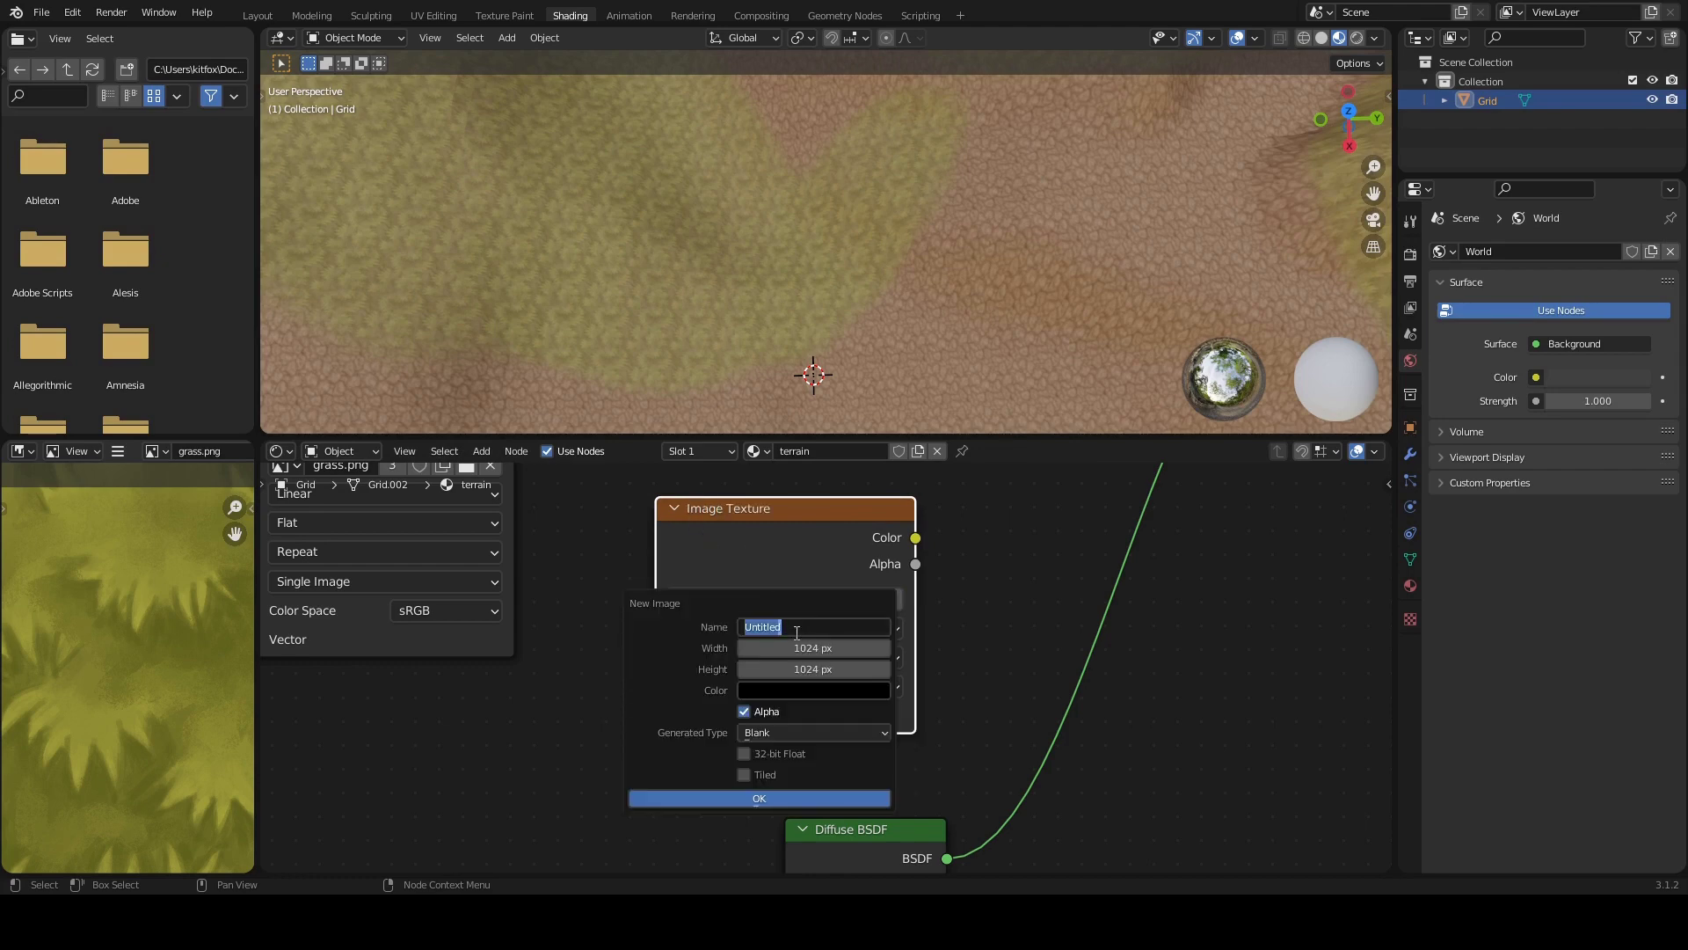
text(dirtMask)
key(Return)
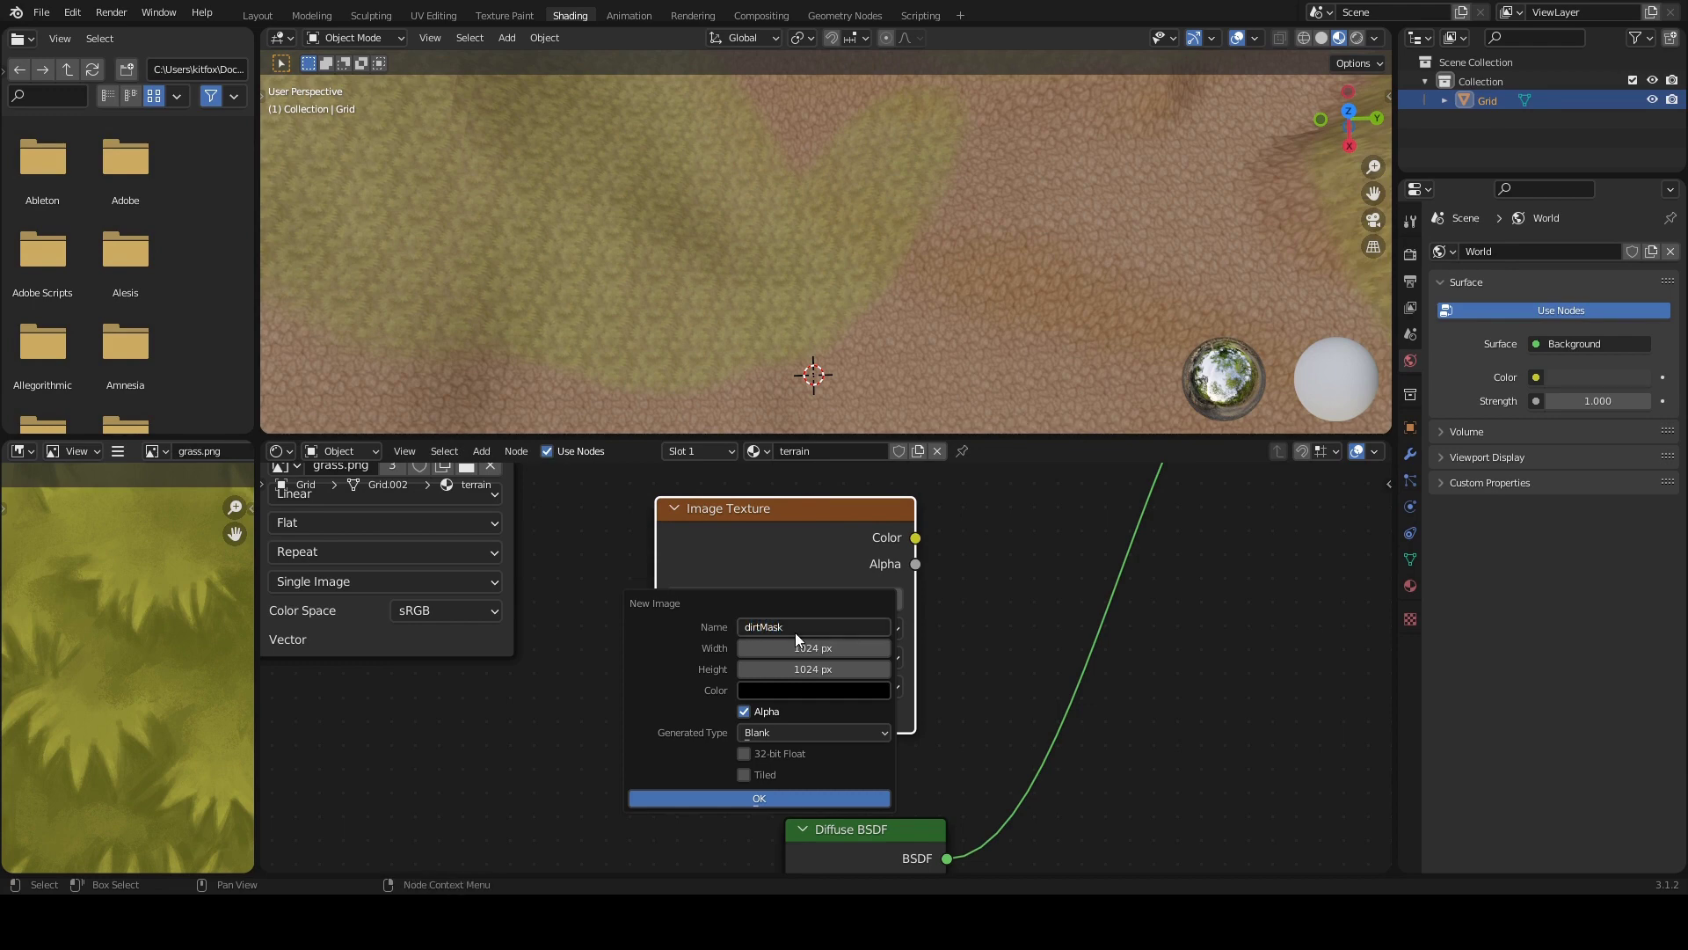
click(761, 798)
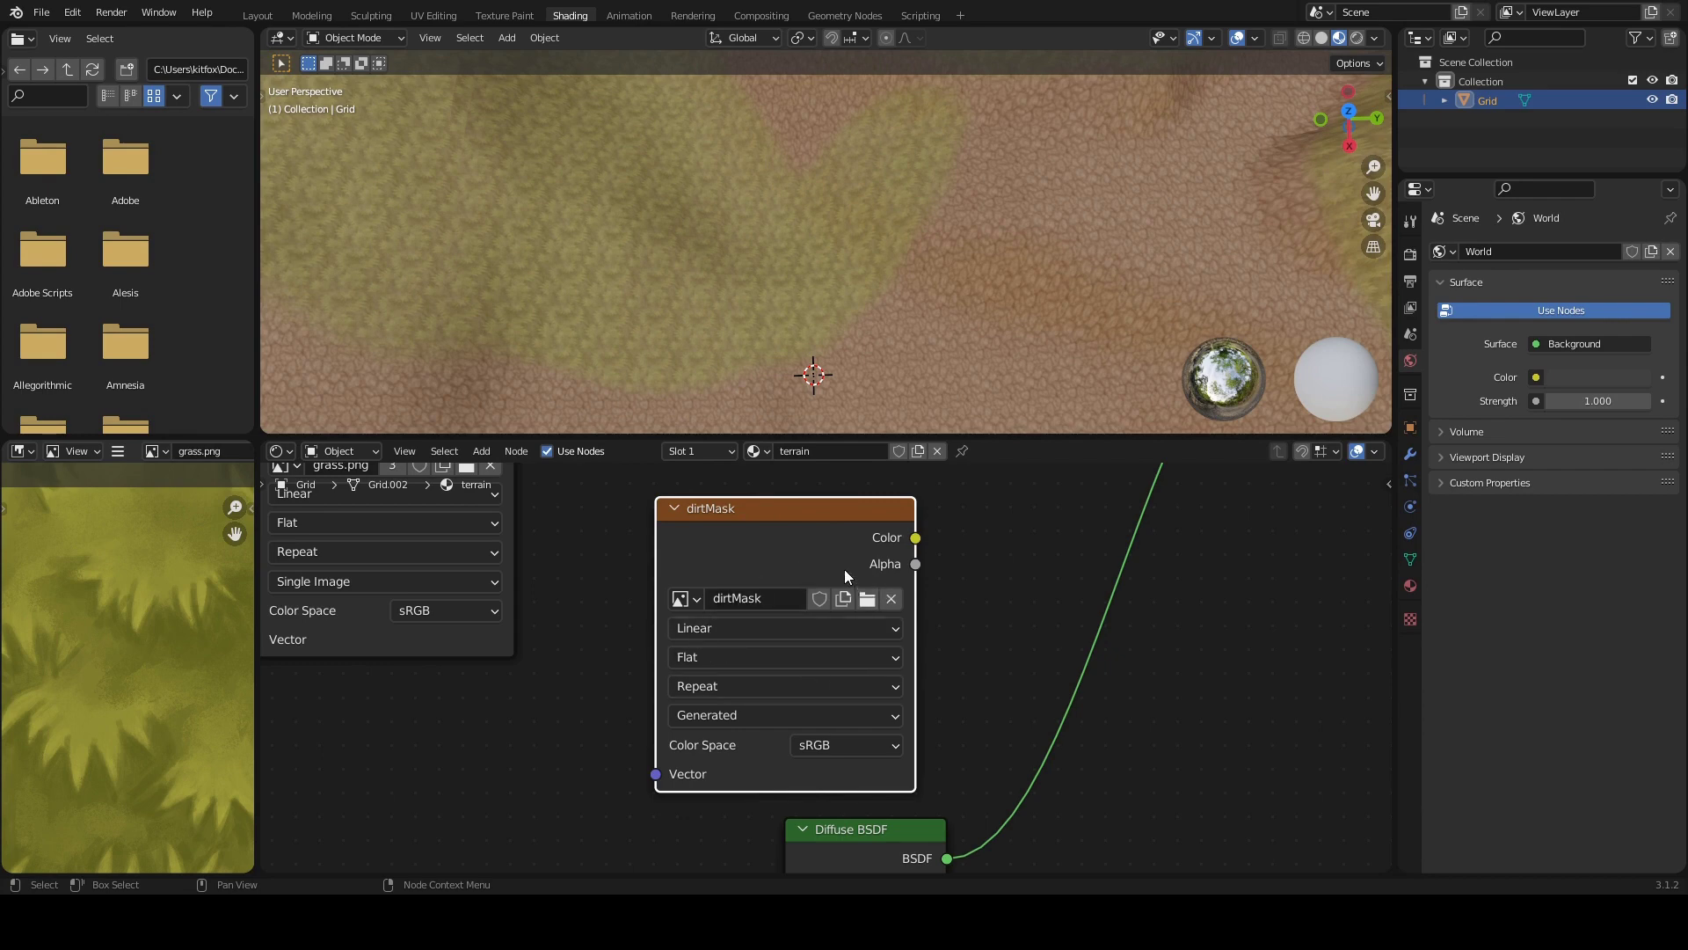
Step: Arrange the dirtMask texture and second Mix Shader nodes, and connect dirtMask's Color output to that shader's Fac input
scroll(805, 664, down, 3)
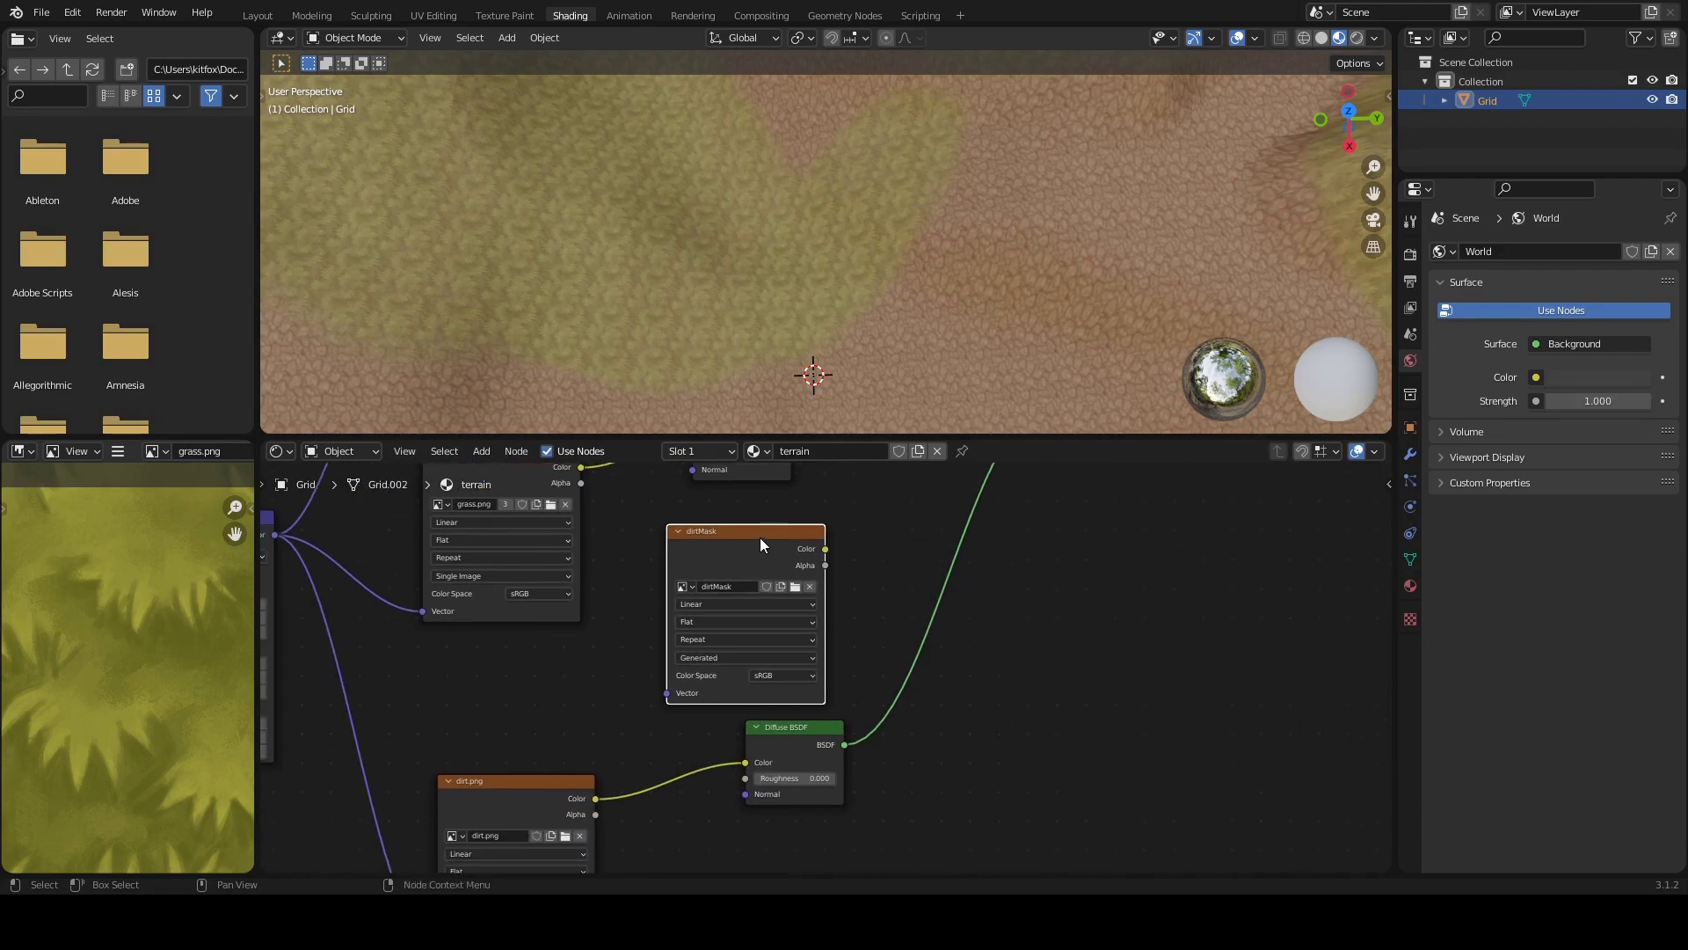
drag(761, 543, 729, 539)
drag(816, 733, 884, 731)
middle_drag(888, 534, 798, 704)
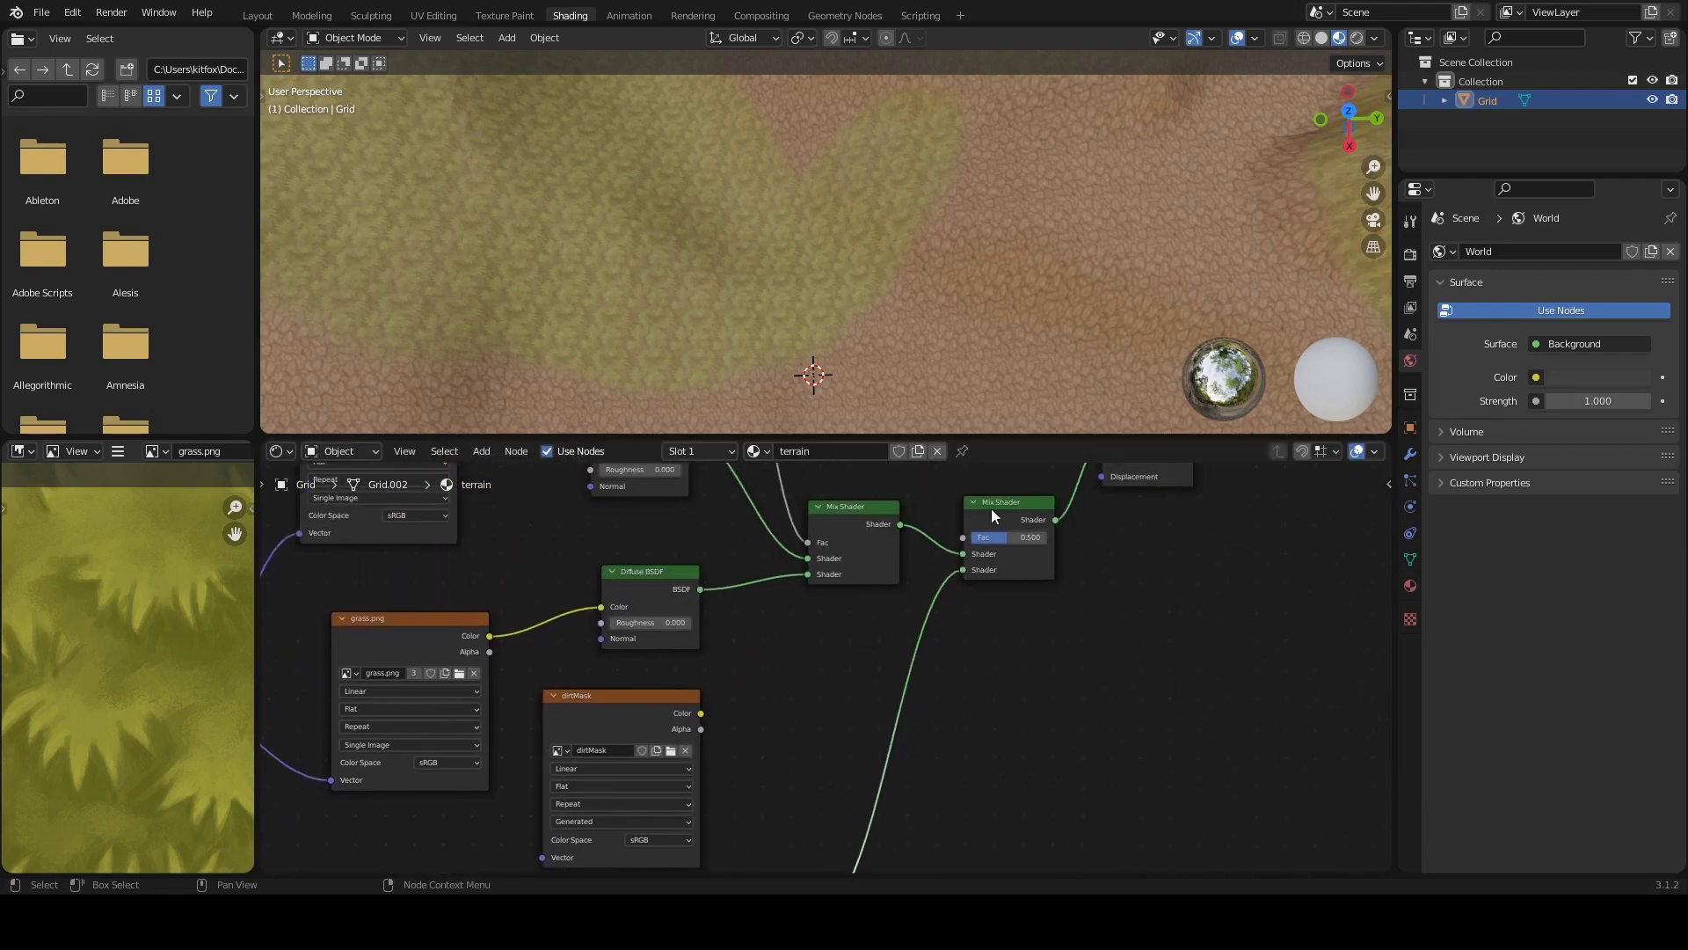
drag(1010, 502, 1014, 679)
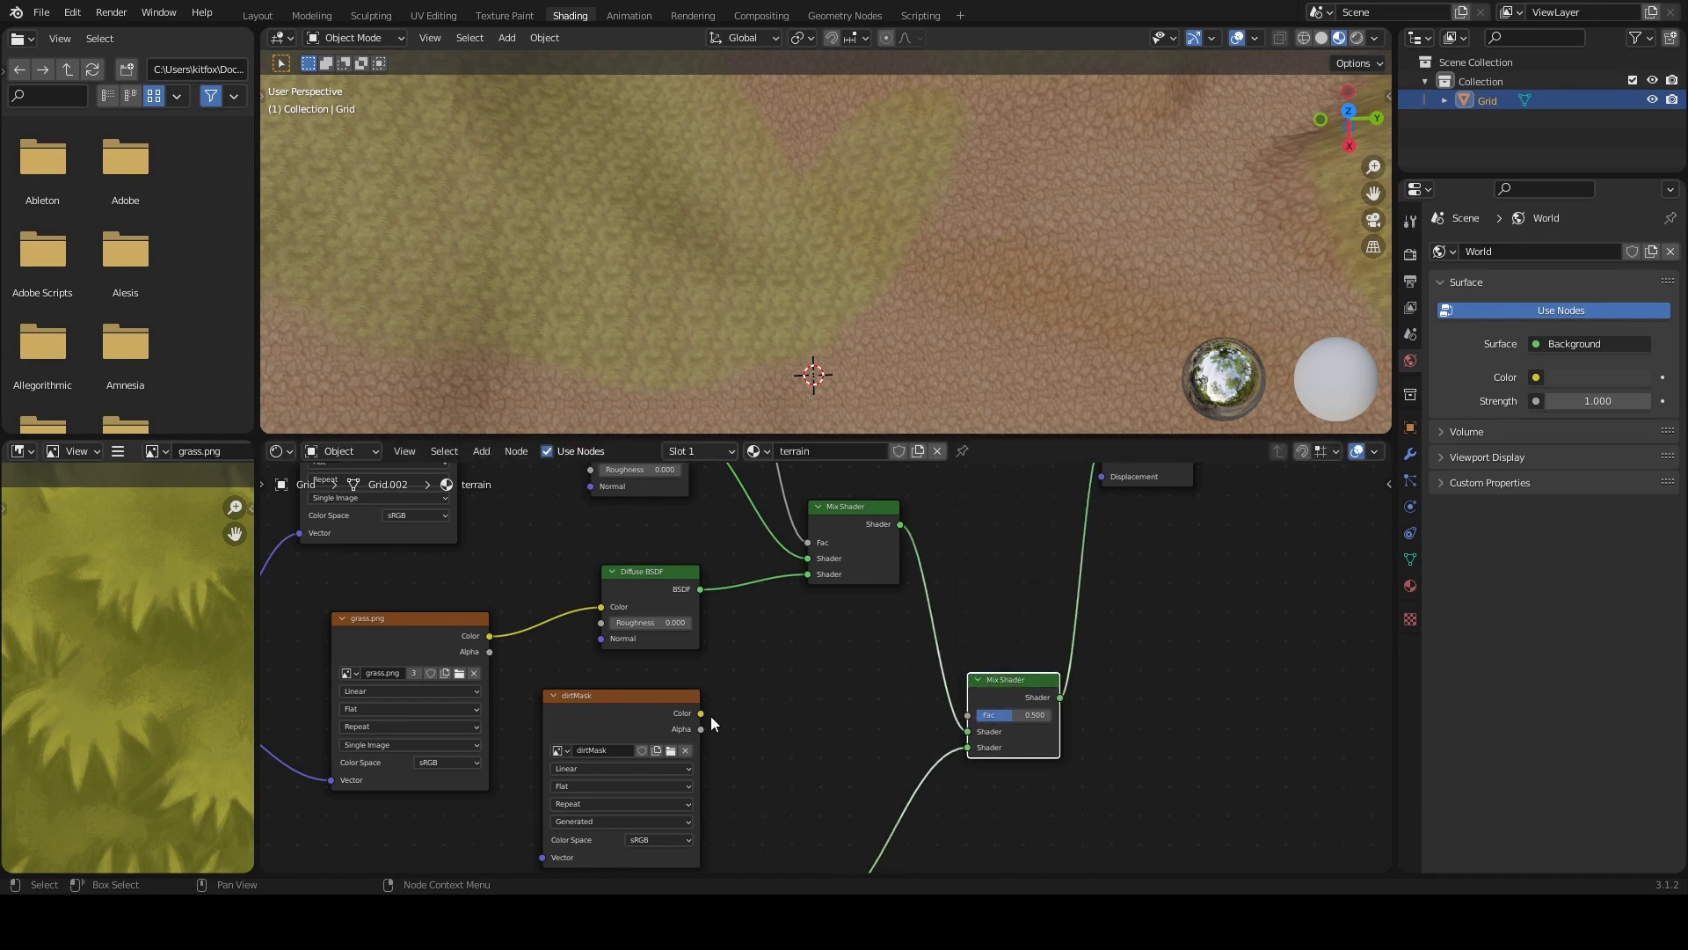
drag(699, 712, 946, 710)
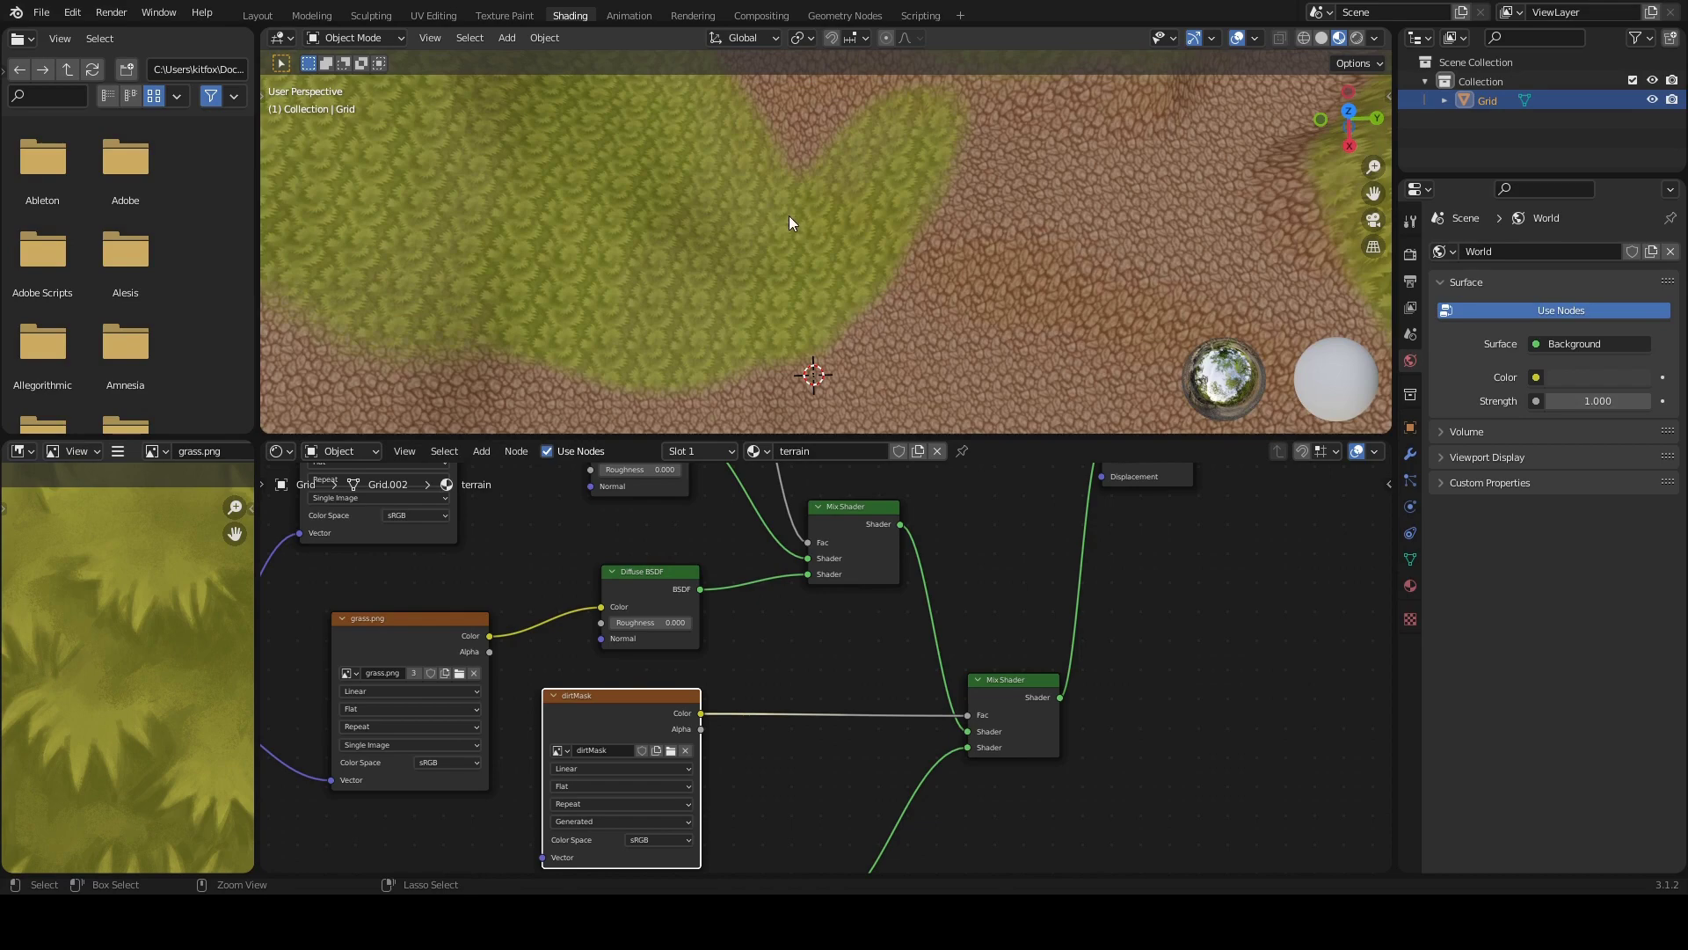
Step: Examine the terrain from a lower angle and switch to the Texture Paint workspace
scroll(789, 215, down, 3)
mouse_move(755, 281)
middle_down()
mouse_move(816, 254)
mouse_move(809, 299)
mouse_move(746, 325)
mouse_move(859, 200)
mouse_move(765, 256)
middle_up()
middle_drag(789, 346, 793, 271)
middle_drag(742, 373, 780, 150)
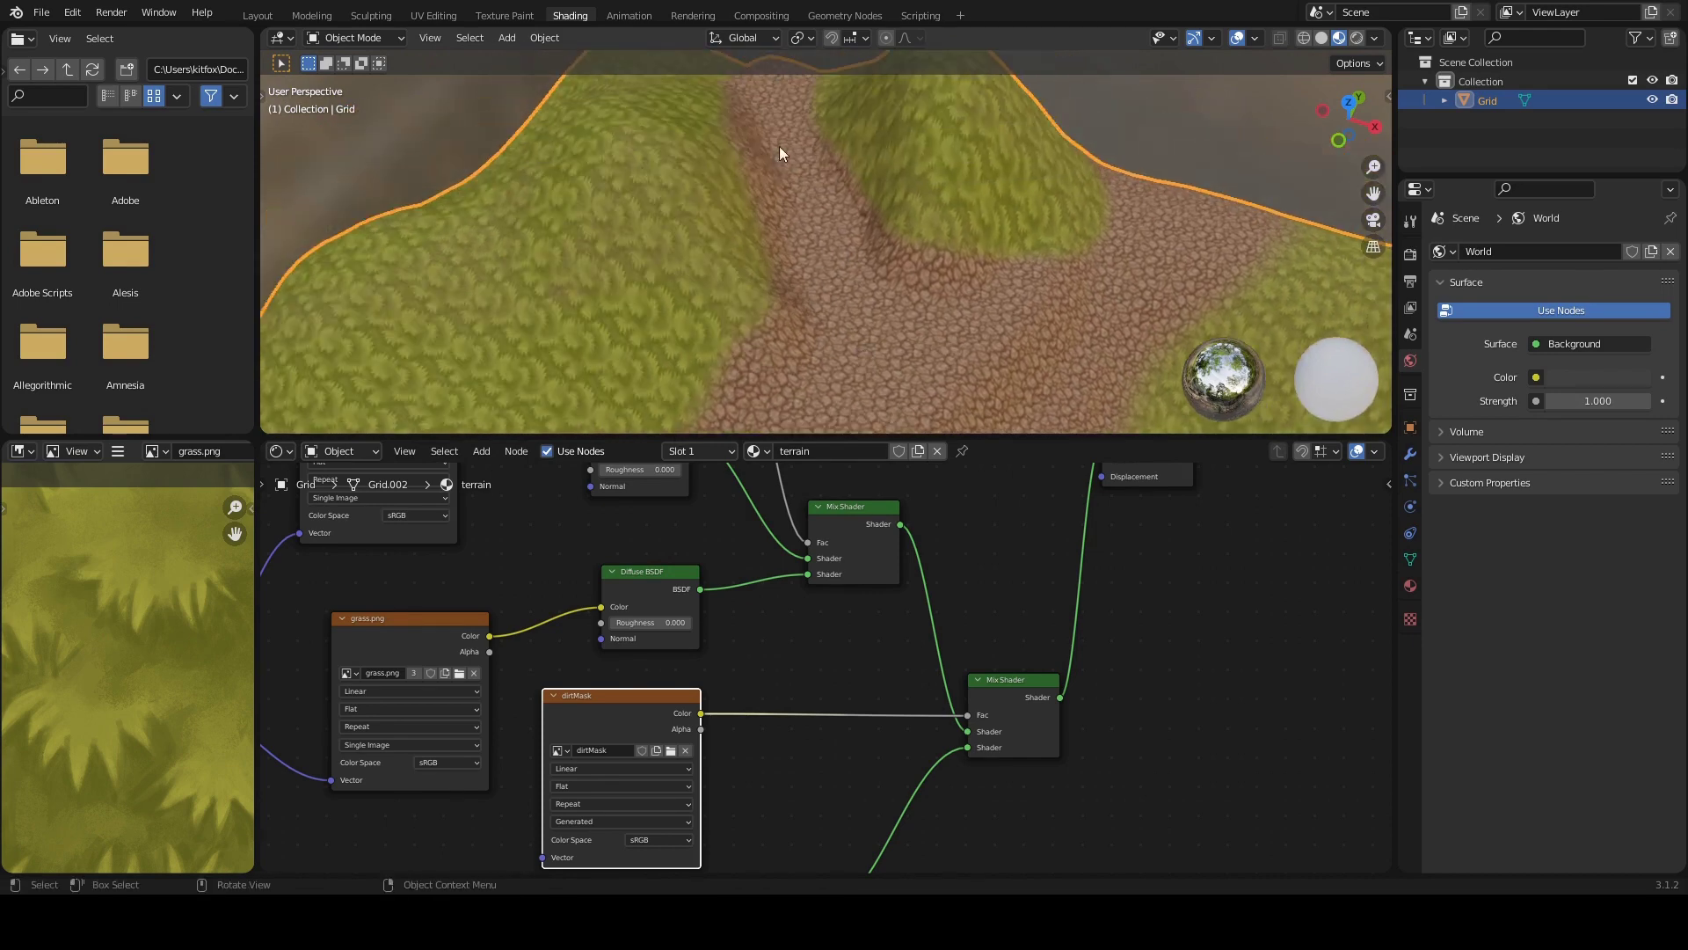
middle_drag(830, 219, 810, 216)
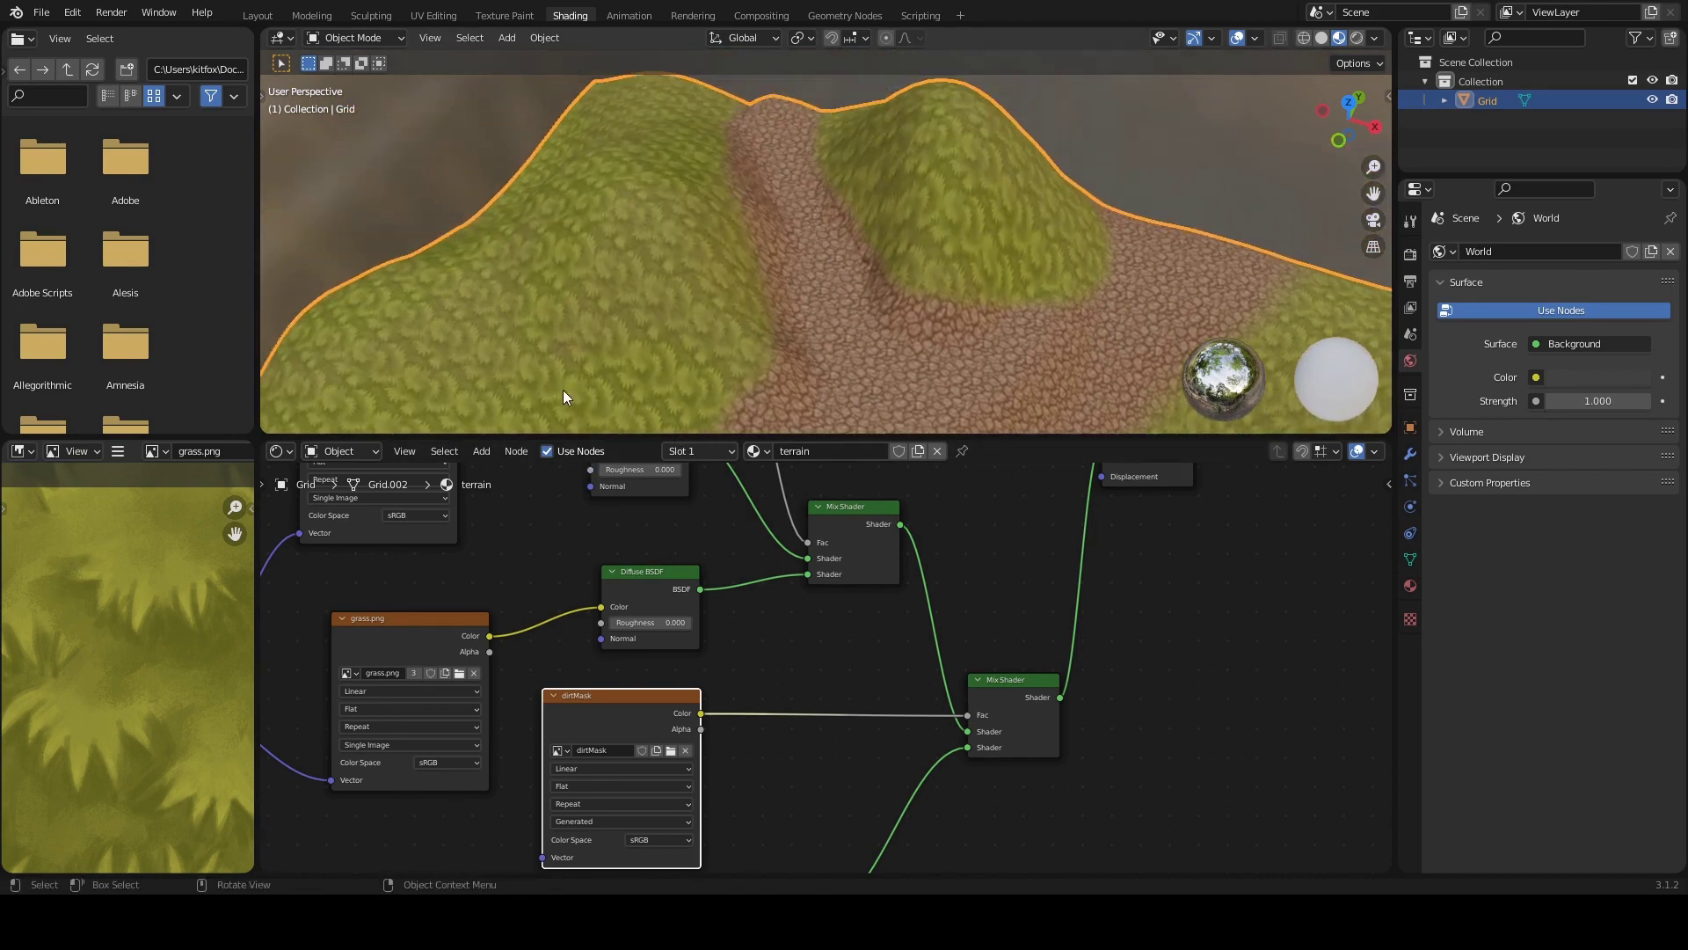
click(508, 15)
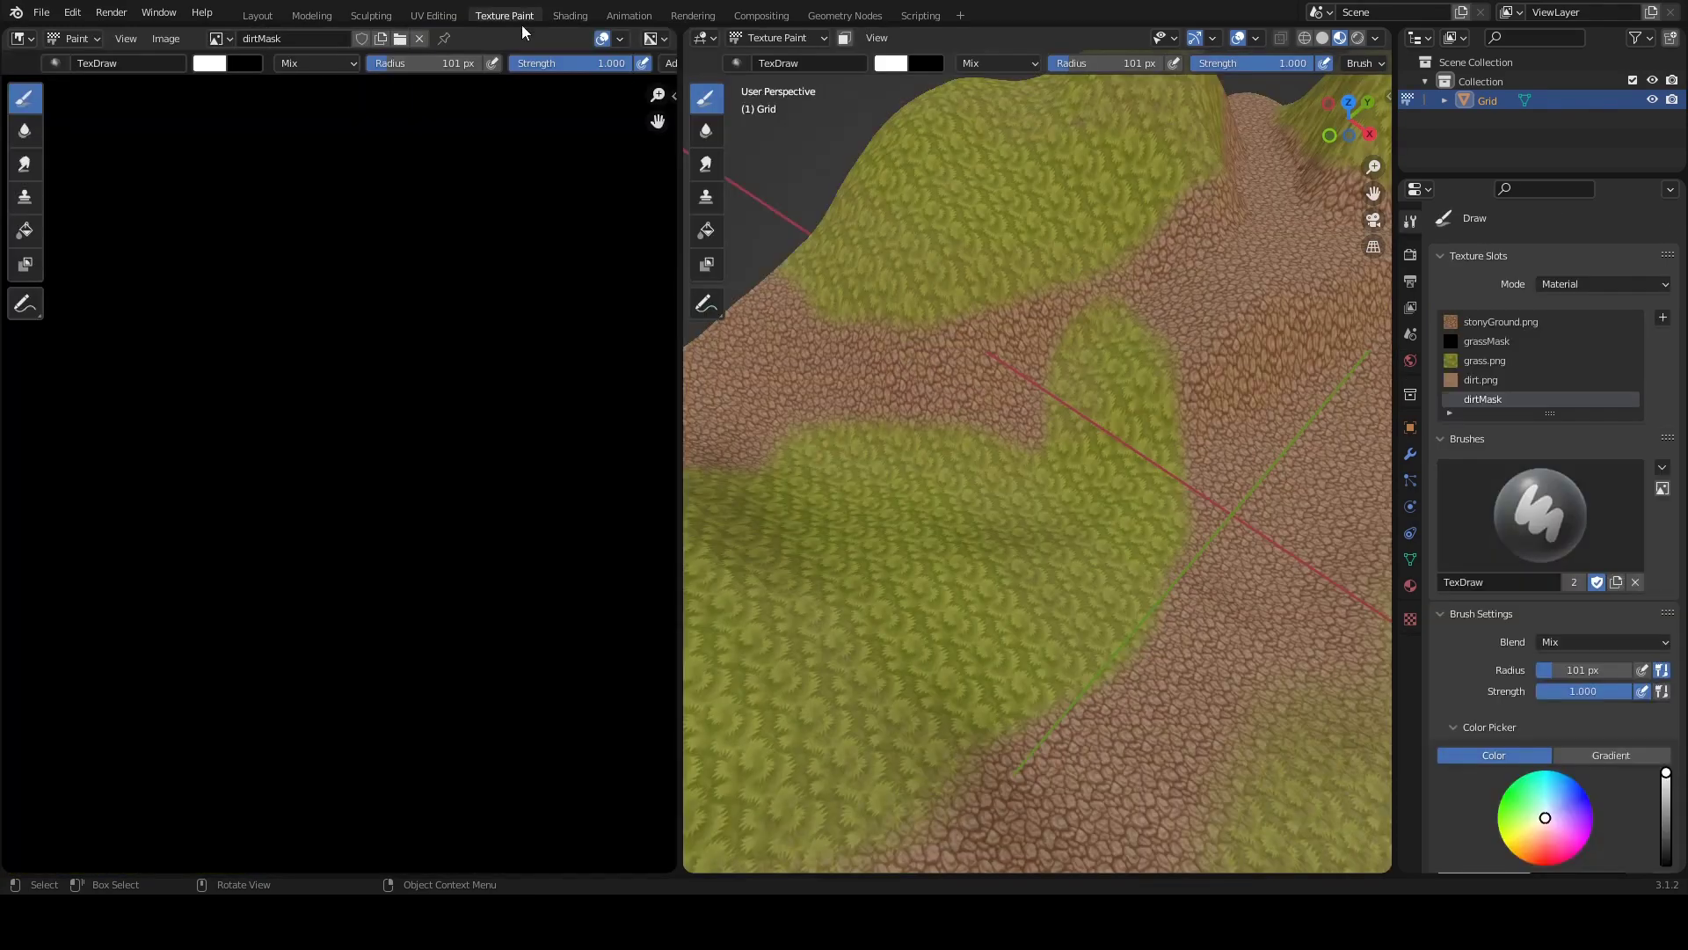
Step: Set the brush radius to 55 px and paint white on dirtMask along the stony gully between the two peaks
mouse_move(1143, 317)
middle_down()
mouse_move(936, 538)
mouse_move(991, 426)
mouse_move(987, 498)
middle_up()
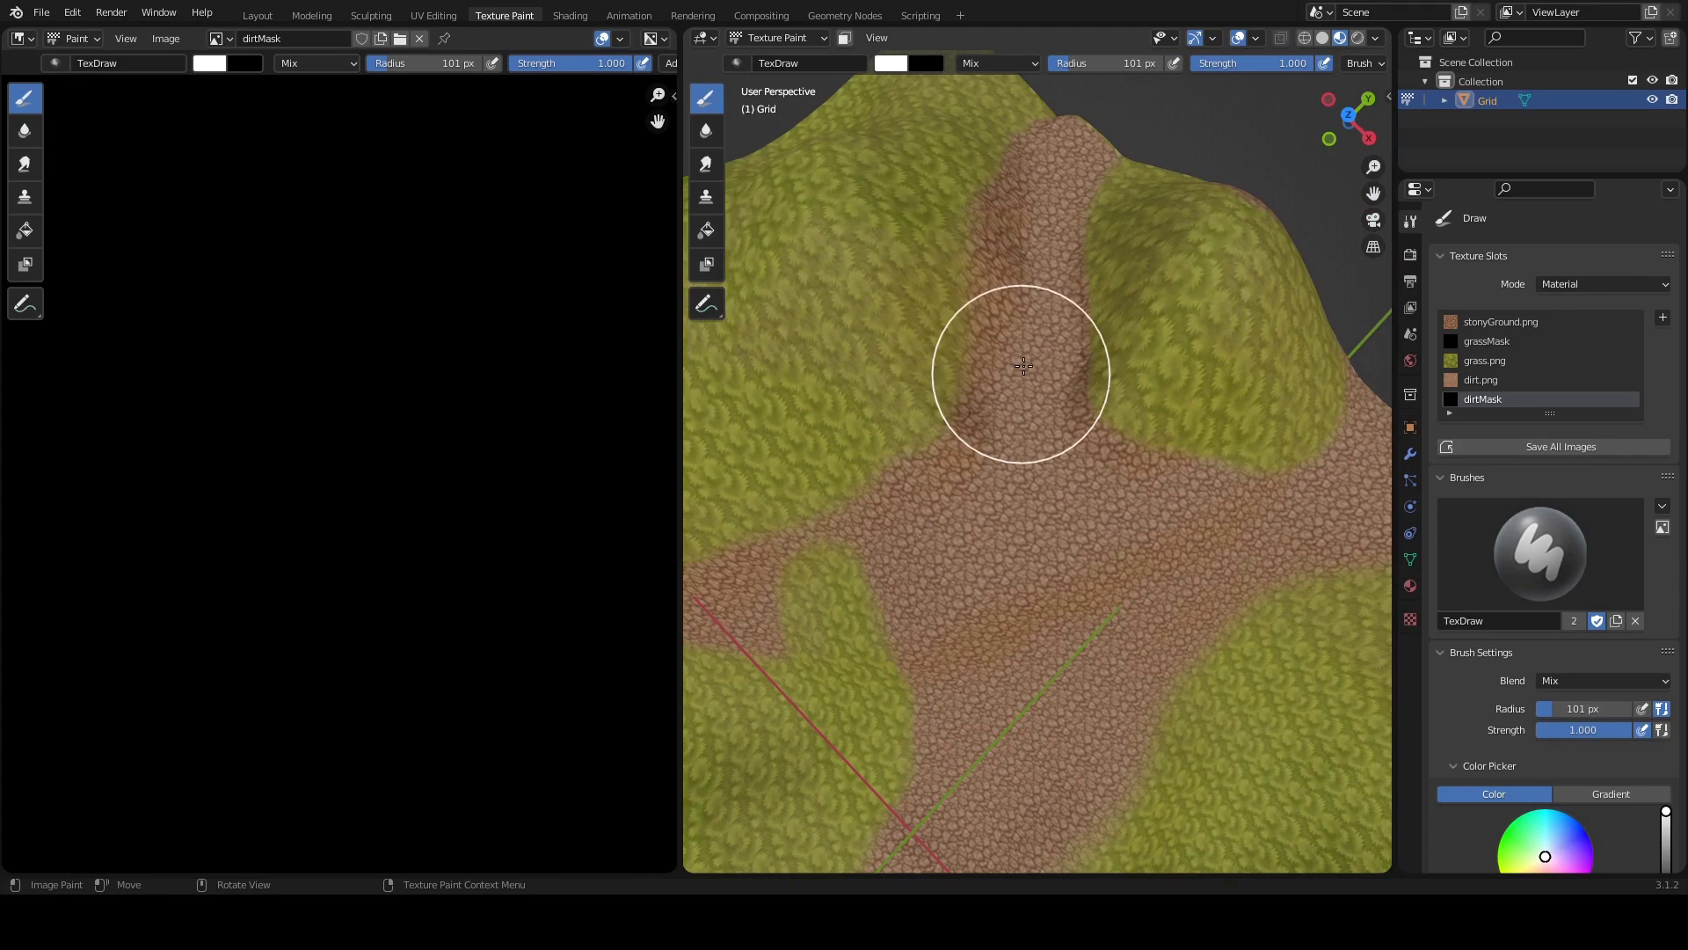
key(f)
click(1010, 316)
middle_drag(1010, 316, 1017, 351)
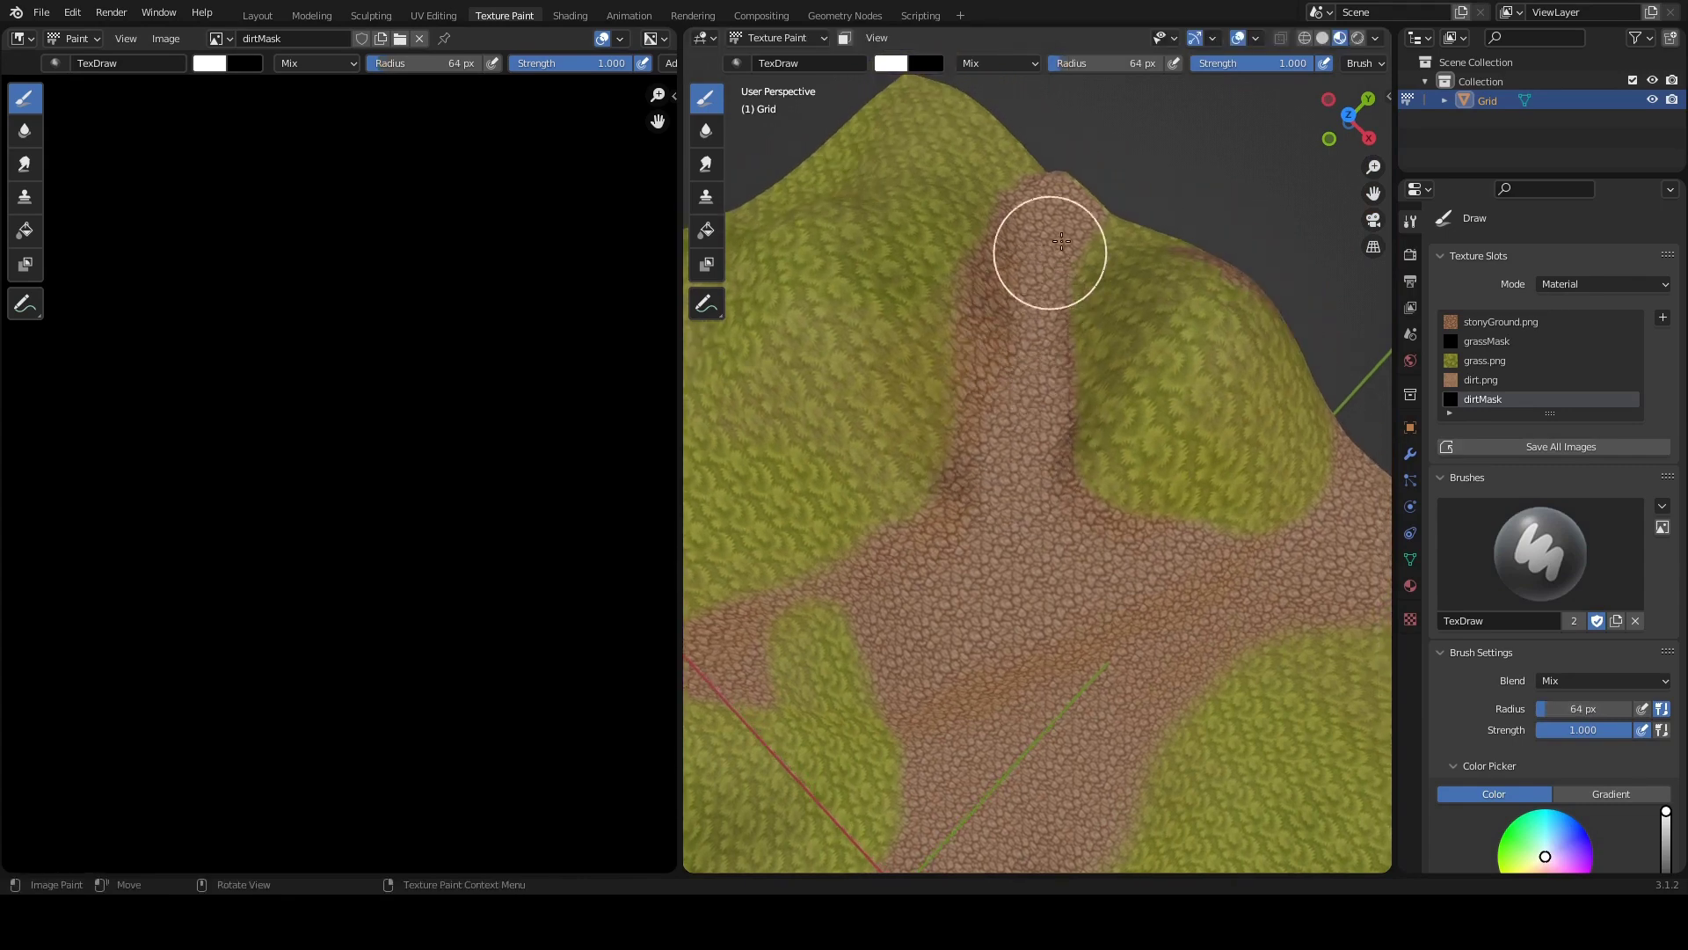
key(f)
click(1050, 237)
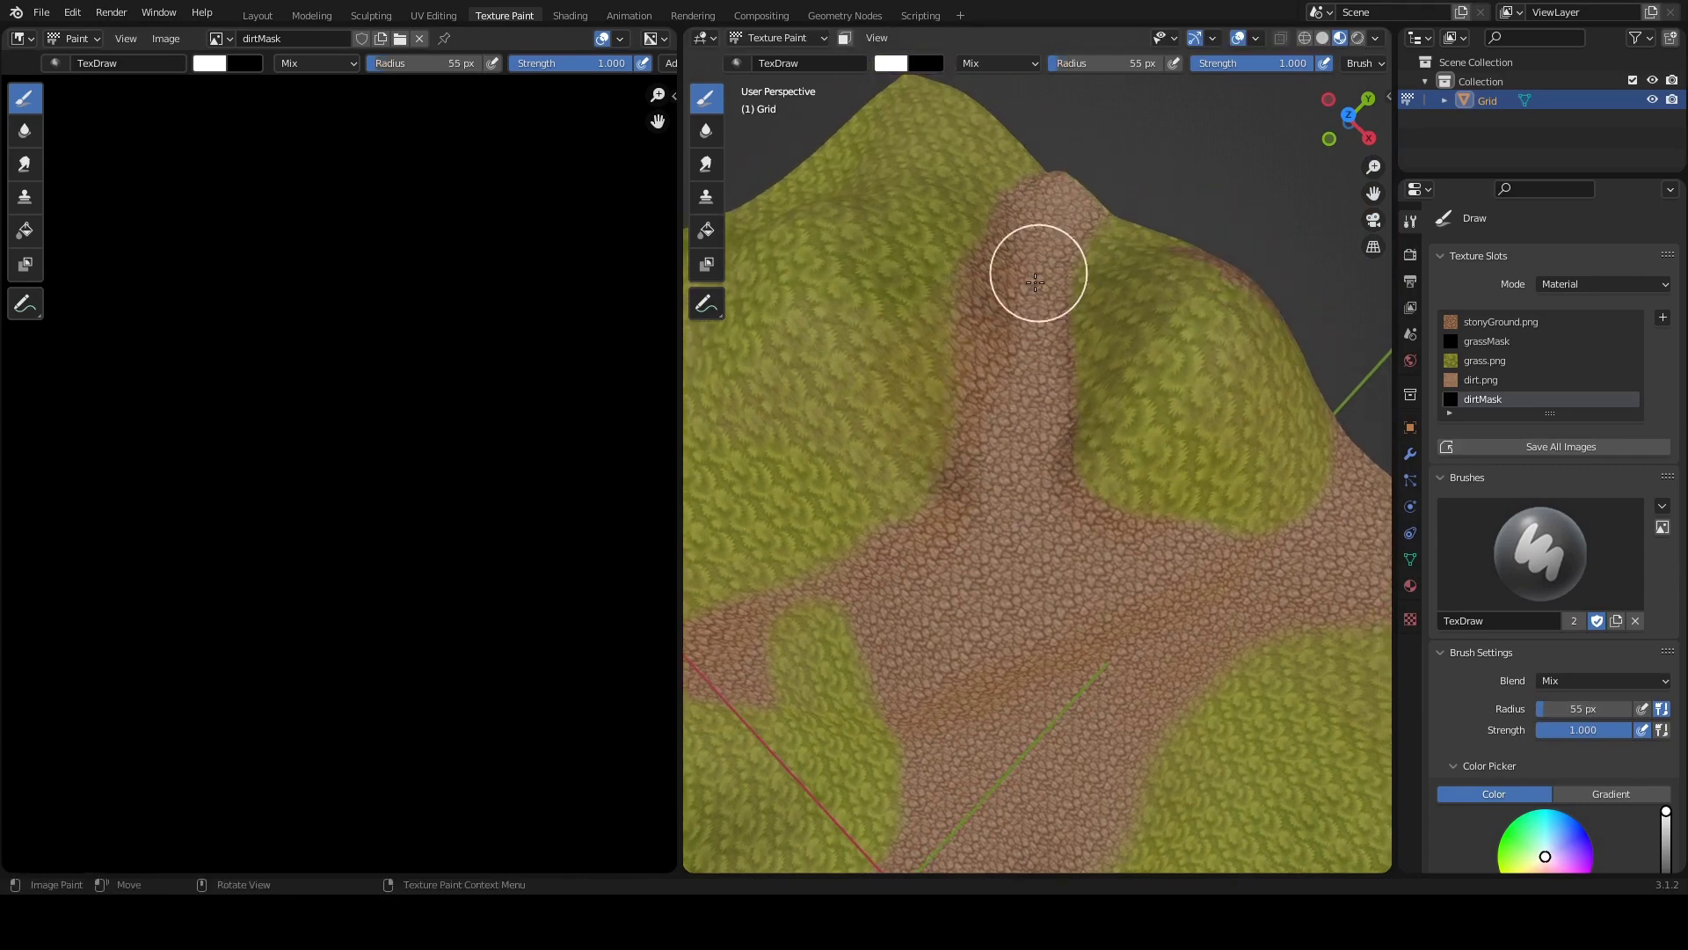
mouse_move(1035, 281)
mouse_down()
mouse_move(1063, 208)
mouse_move(1010, 467)
mouse_up()
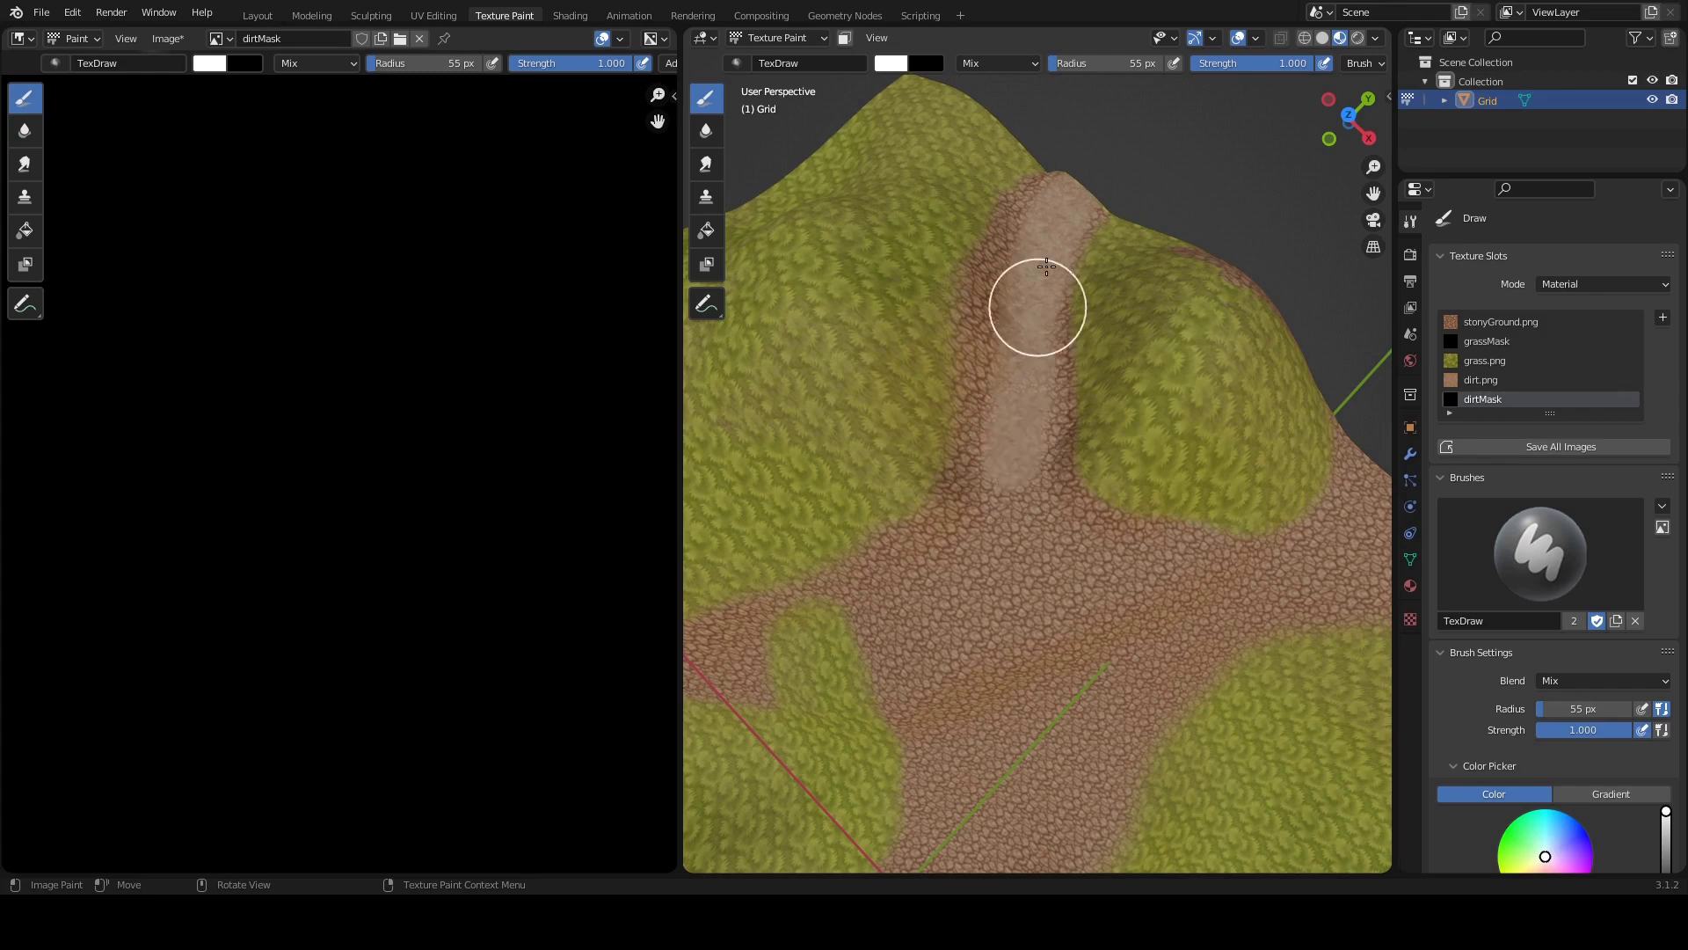
mouse_move(1047, 267)
mouse_down()
mouse_move(1059, 229)
mouse_move(989, 562)
mouse_move(920, 573)
mouse_move(908, 558)
mouse_move(999, 501)
mouse_move(858, 541)
mouse_up()
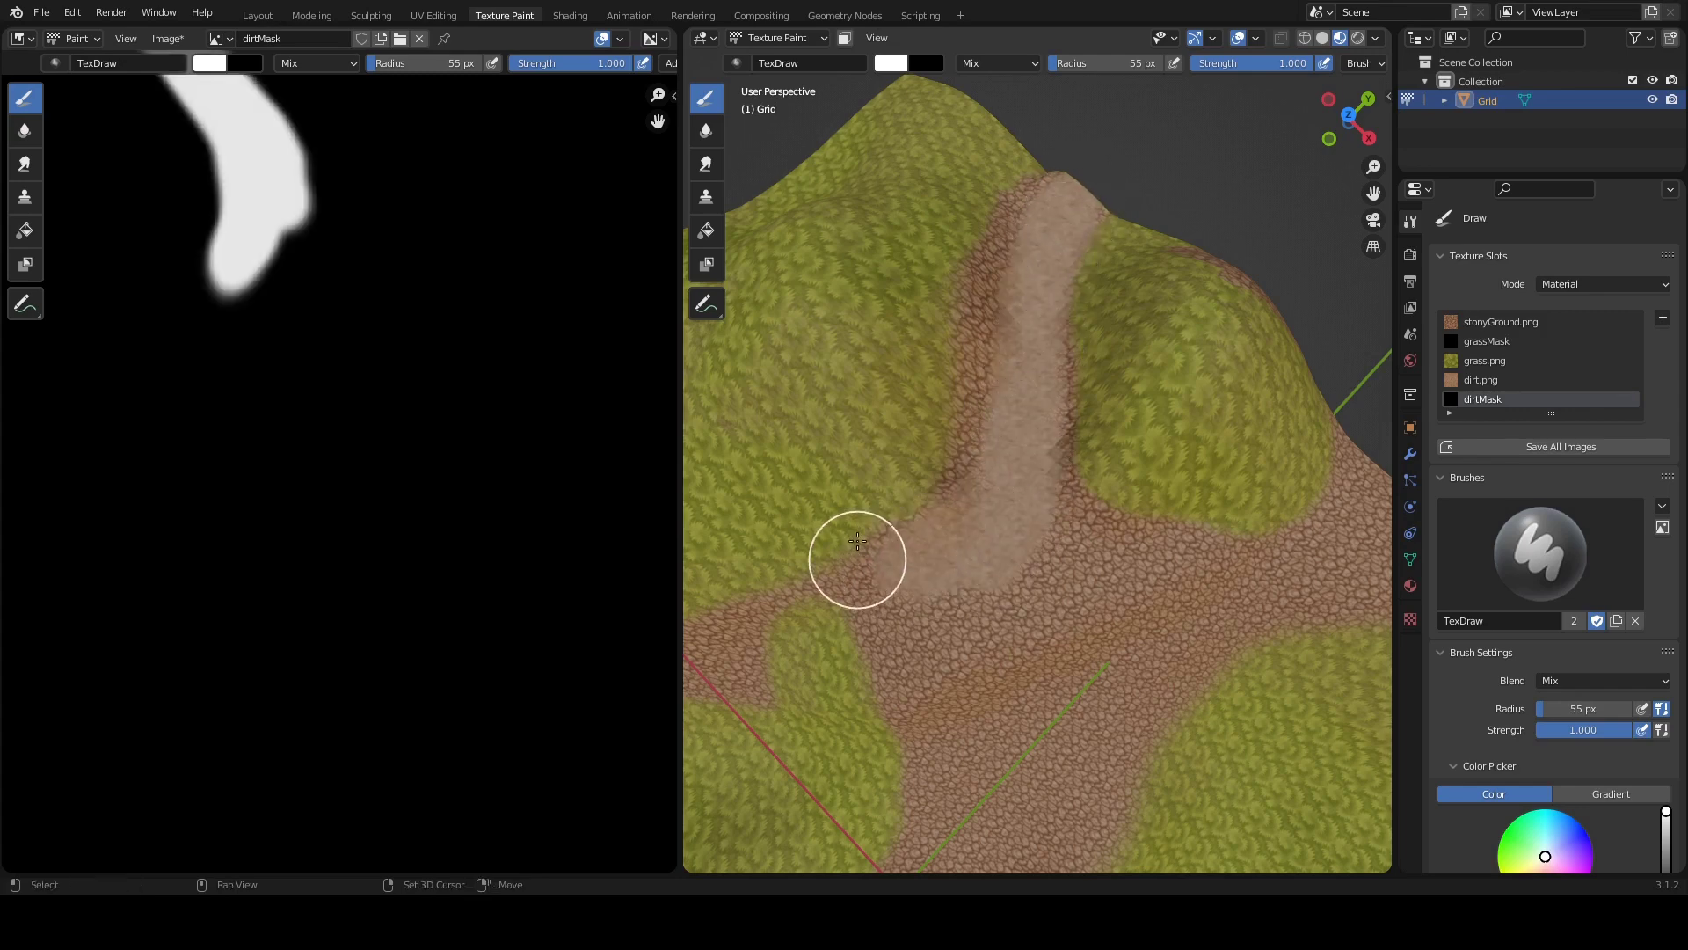
Step: Extend the white dirtMask path from the gully's foot along the stony valley and over the neighbouring grass edge
mouse_move(857, 540)
middle_down()
mouse_move(1062, 355)
mouse_move(851, 550)
middle_up()
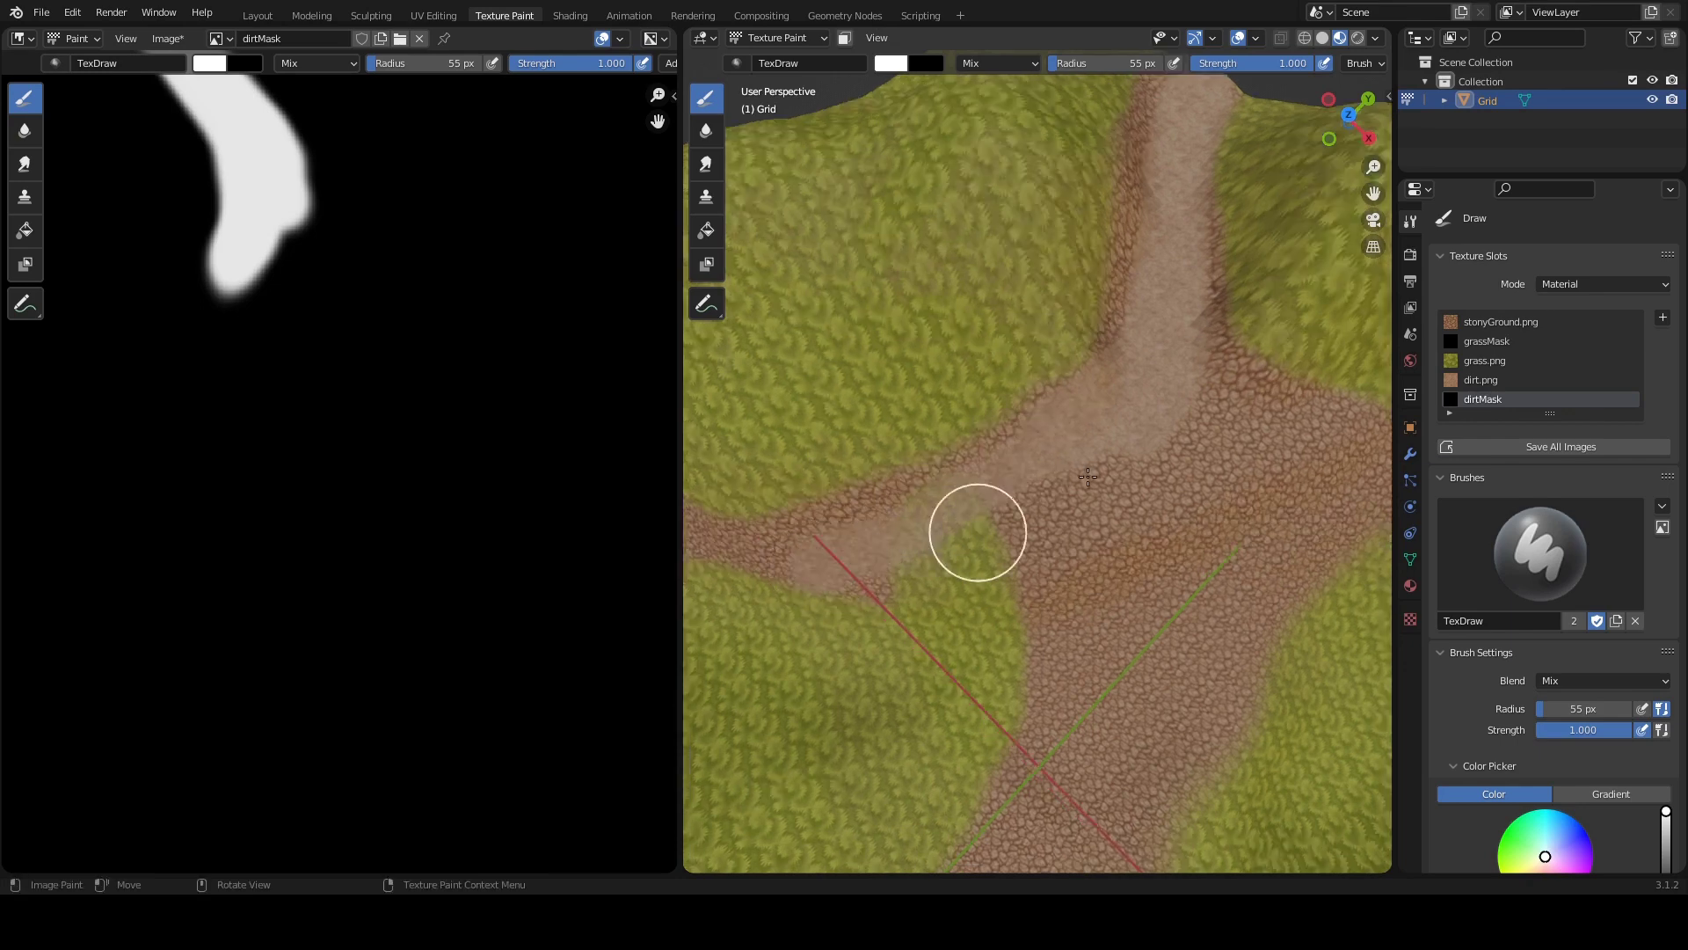
mouse_move(964, 527)
mouse_down()
mouse_move(1121, 418)
mouse_move(860, 547)
mouse_move(880, 534)
mouse_up()
shift+middle_drag(905, 491, 1046, 475)
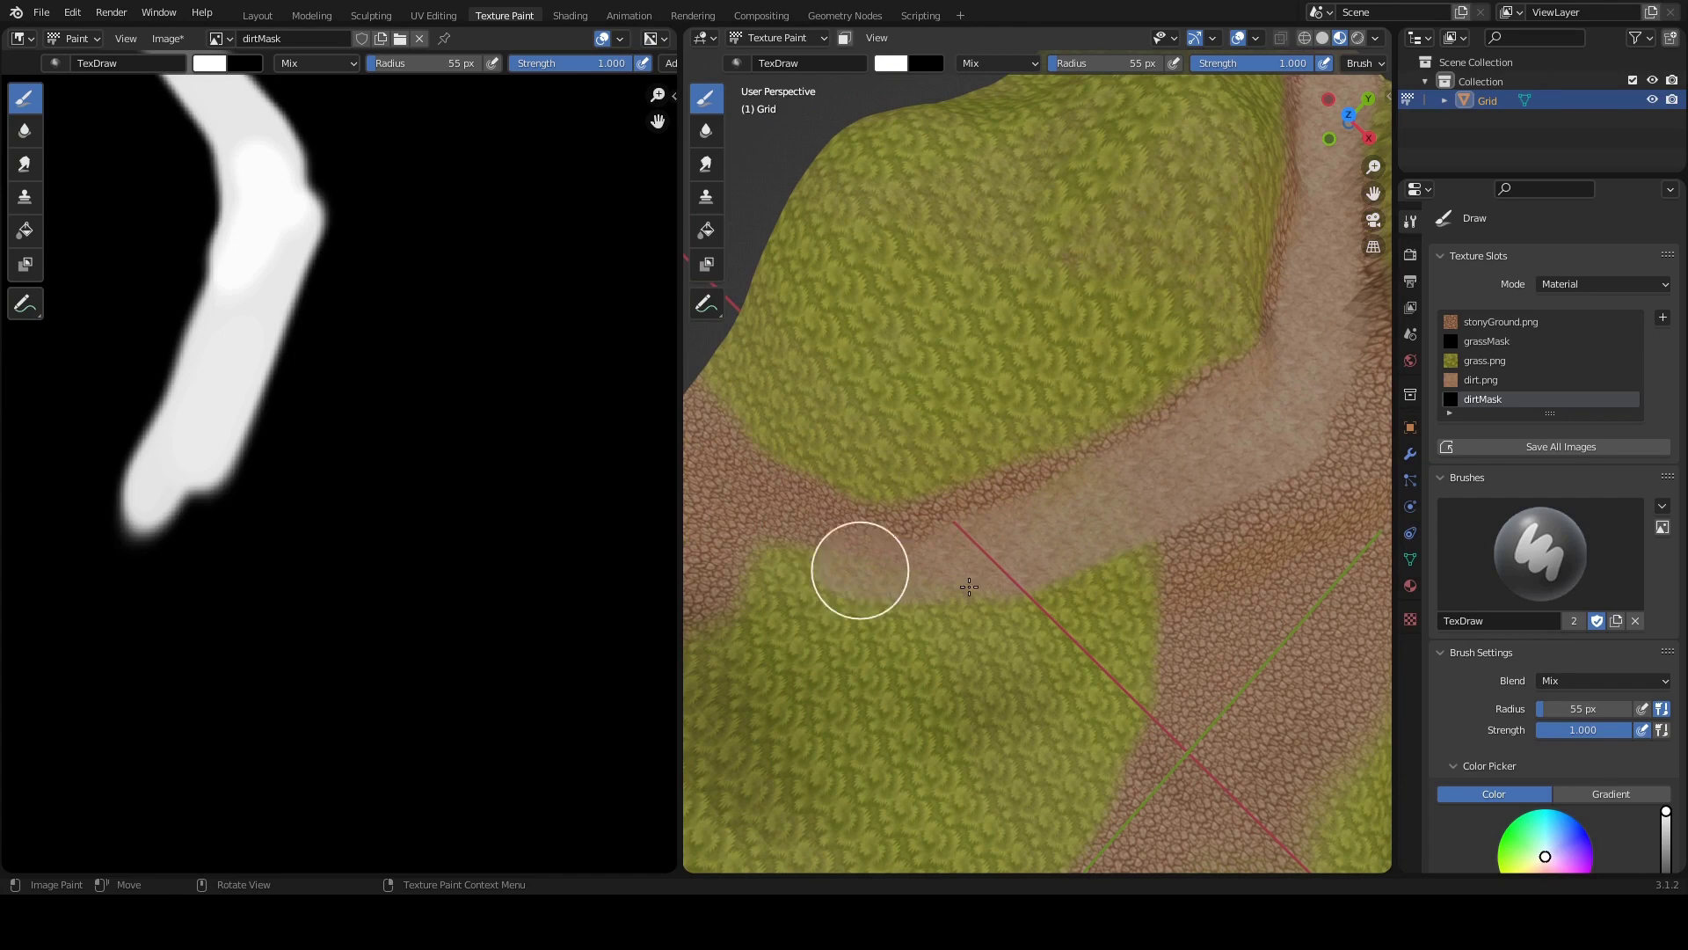
mouse_move(868, 592)
mouse_down()
mouse_move(954, 586)
mouse_move(1046, 528)
mouse_up()
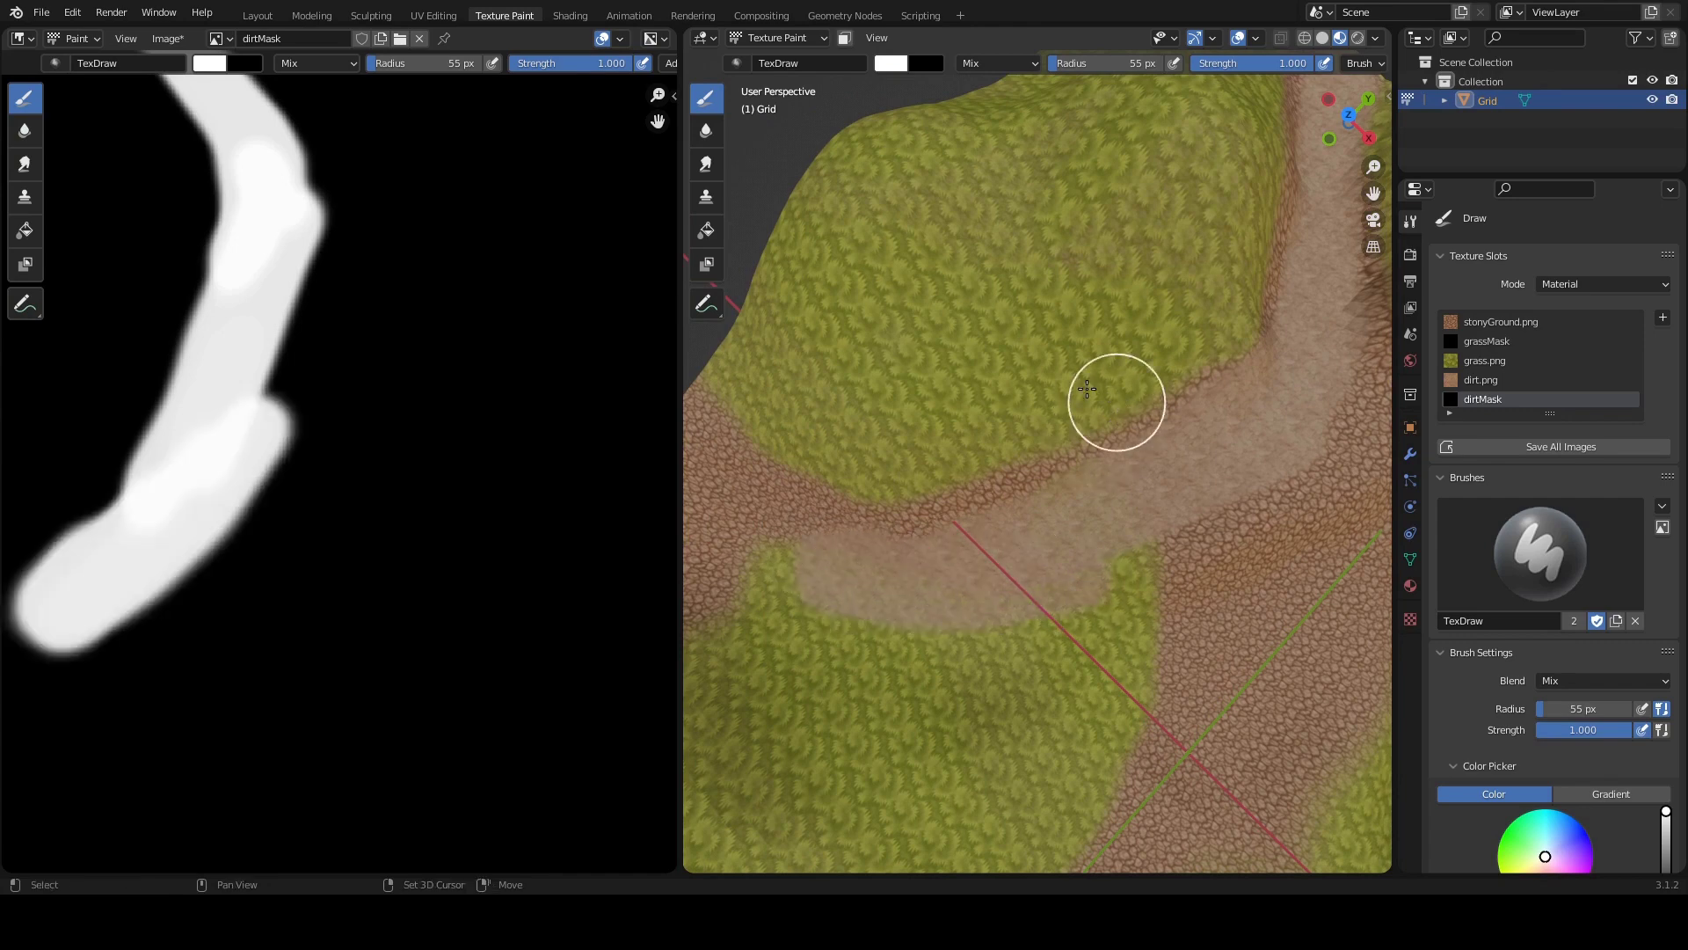
mouse_move(1114, 403)
shift+middle_down()
mouse_move(969, 447)
mouse_move(1082, 318)
mouse_move(1120, 247)
mouse_move(1049, 291)
mouse_move(1059, 304)
mouse_move(1134, 195)
shift+middle_up()
alt+middle_drag(1043, 407, 1099, 523)
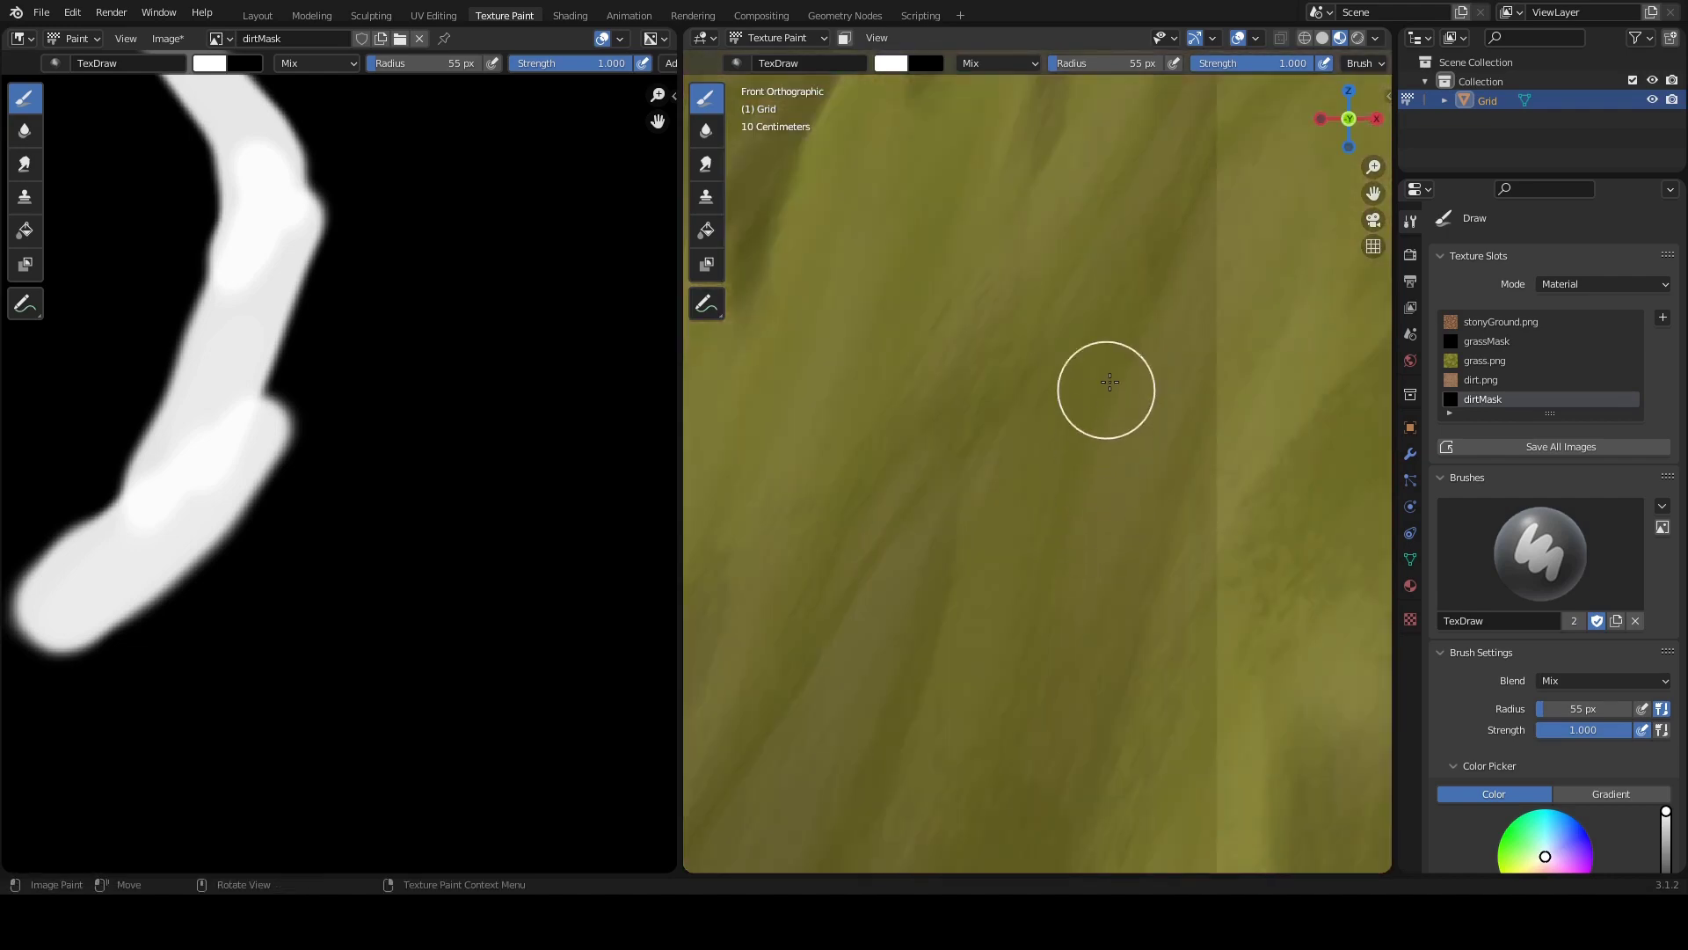
ctrl+middle_drag(1104, 388, 1143, 401)
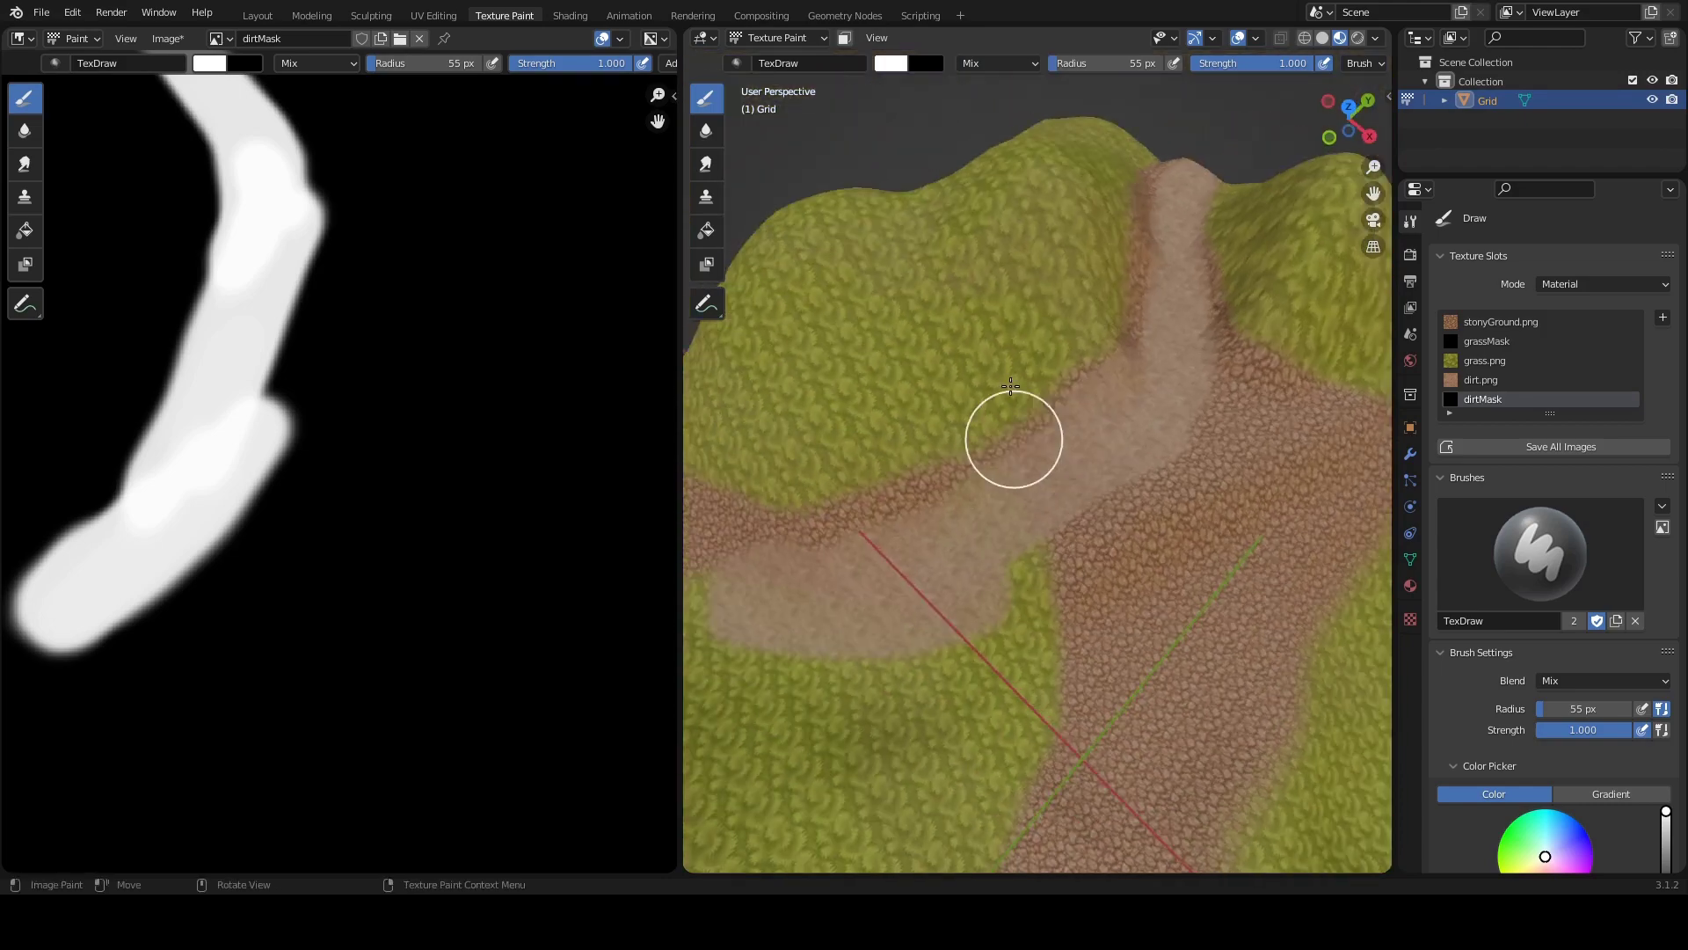
Step: Switch to the Shading workspace and reposition the dirt.png texture and its Diffuse BSDF below the dirtMask node
click(570, 15)
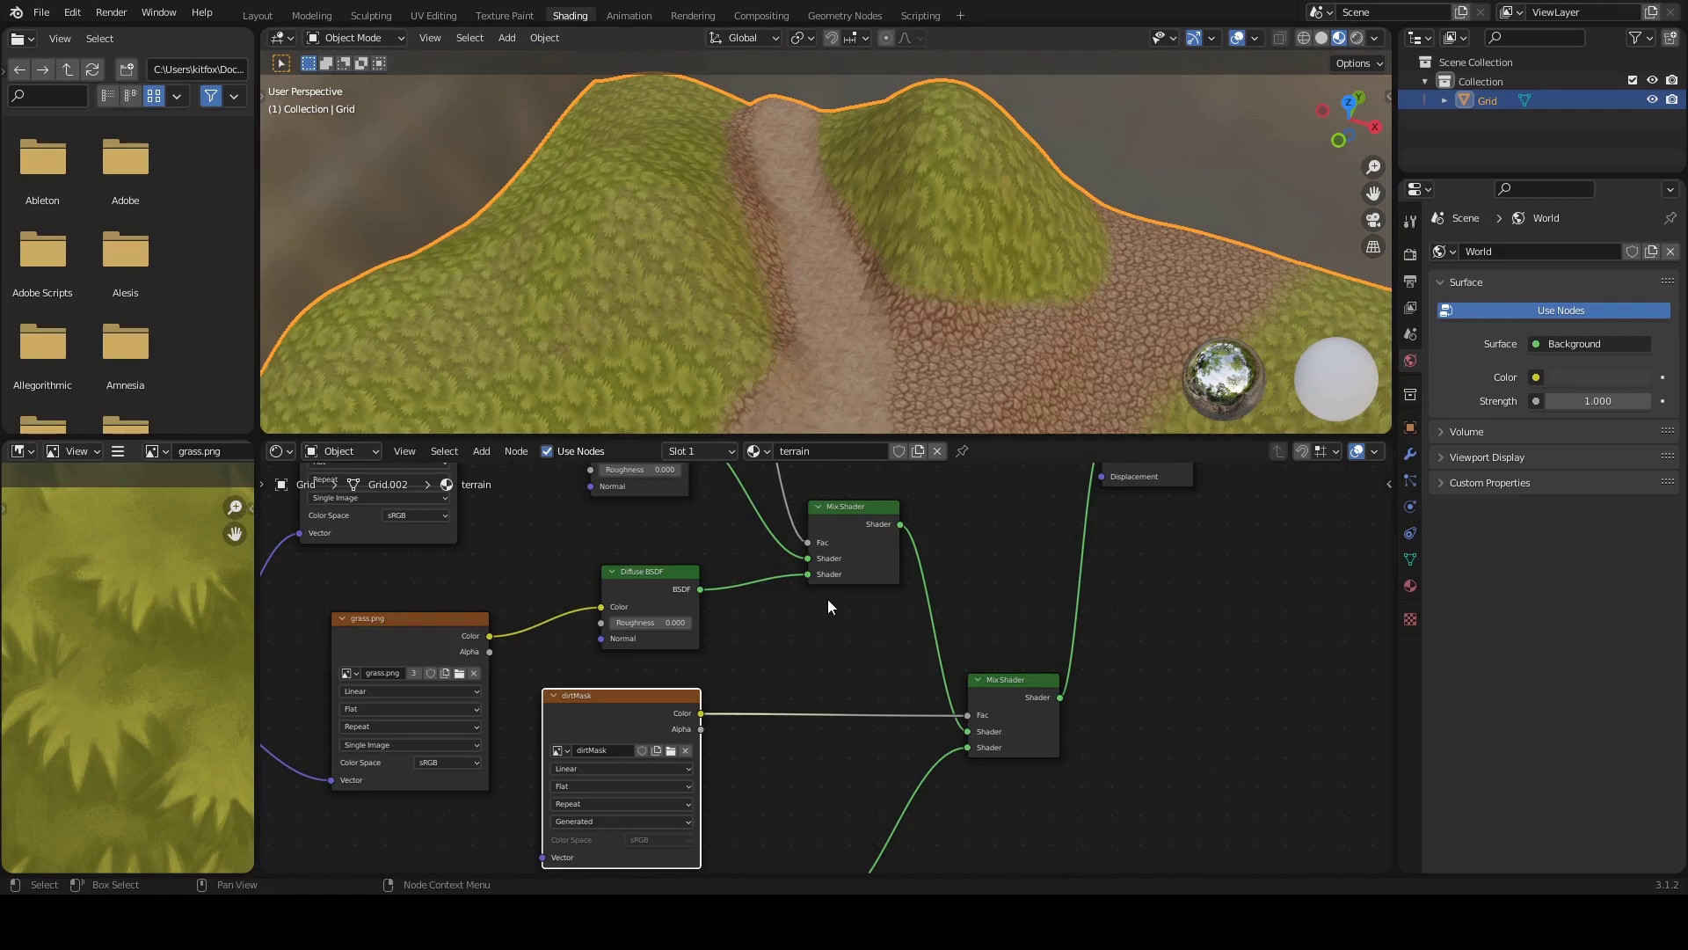
scroll(826, 607, down, 5)
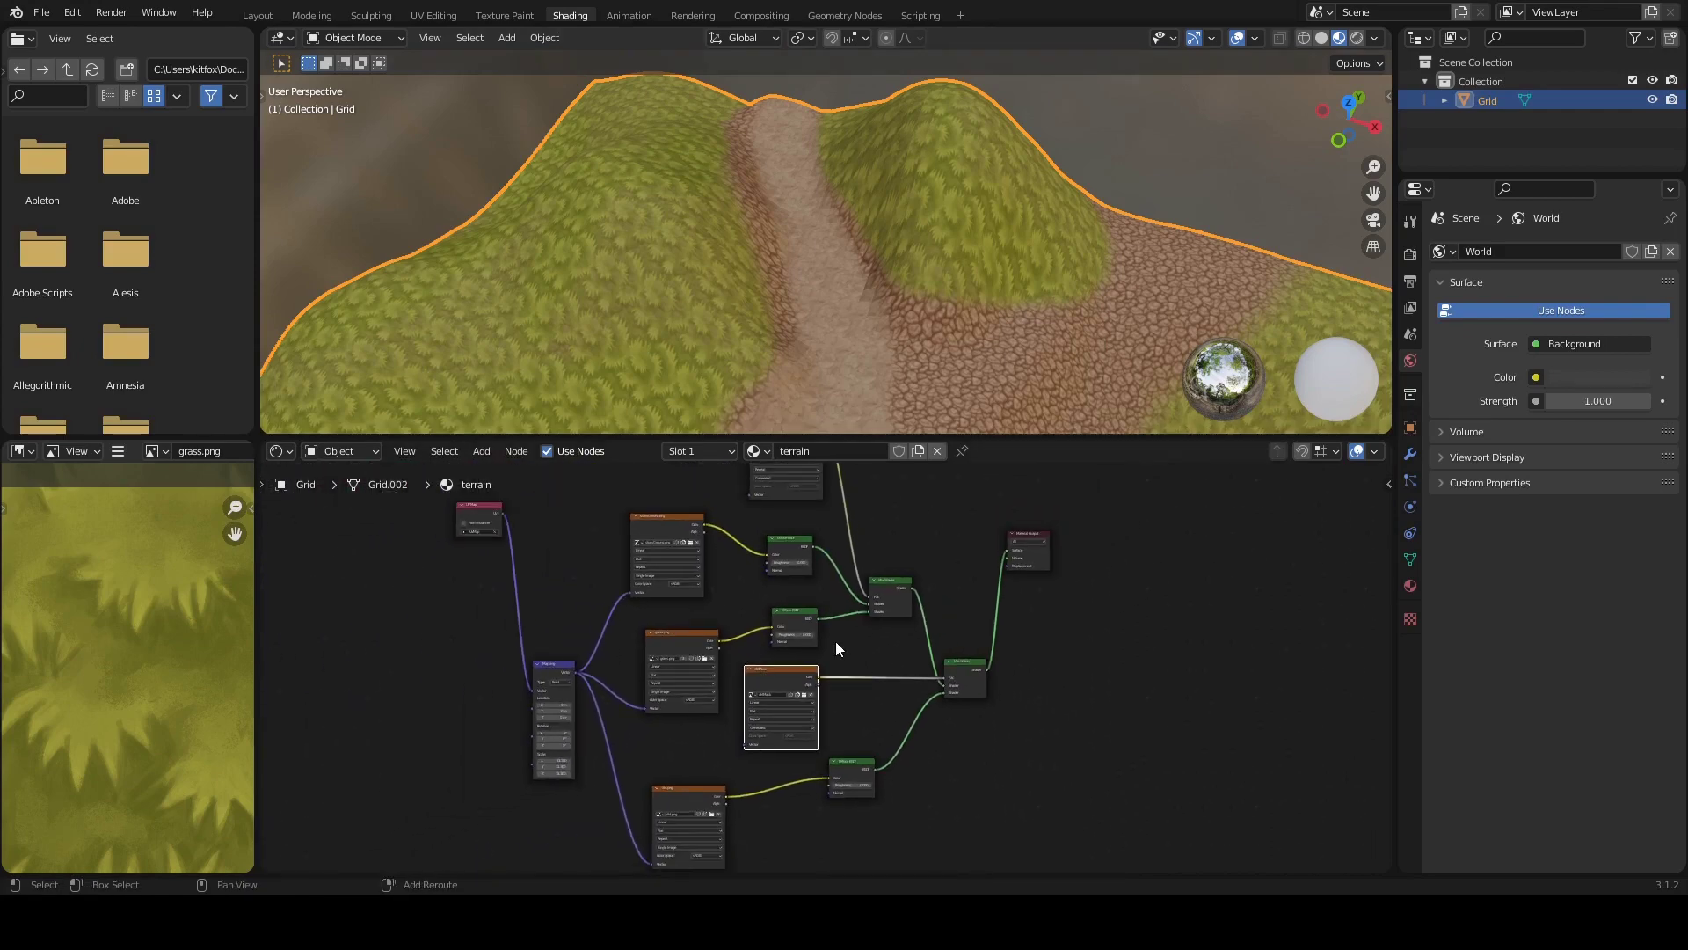
middle_drag(836, 641, 867, 593)
drag(831, 619, 866, 620)
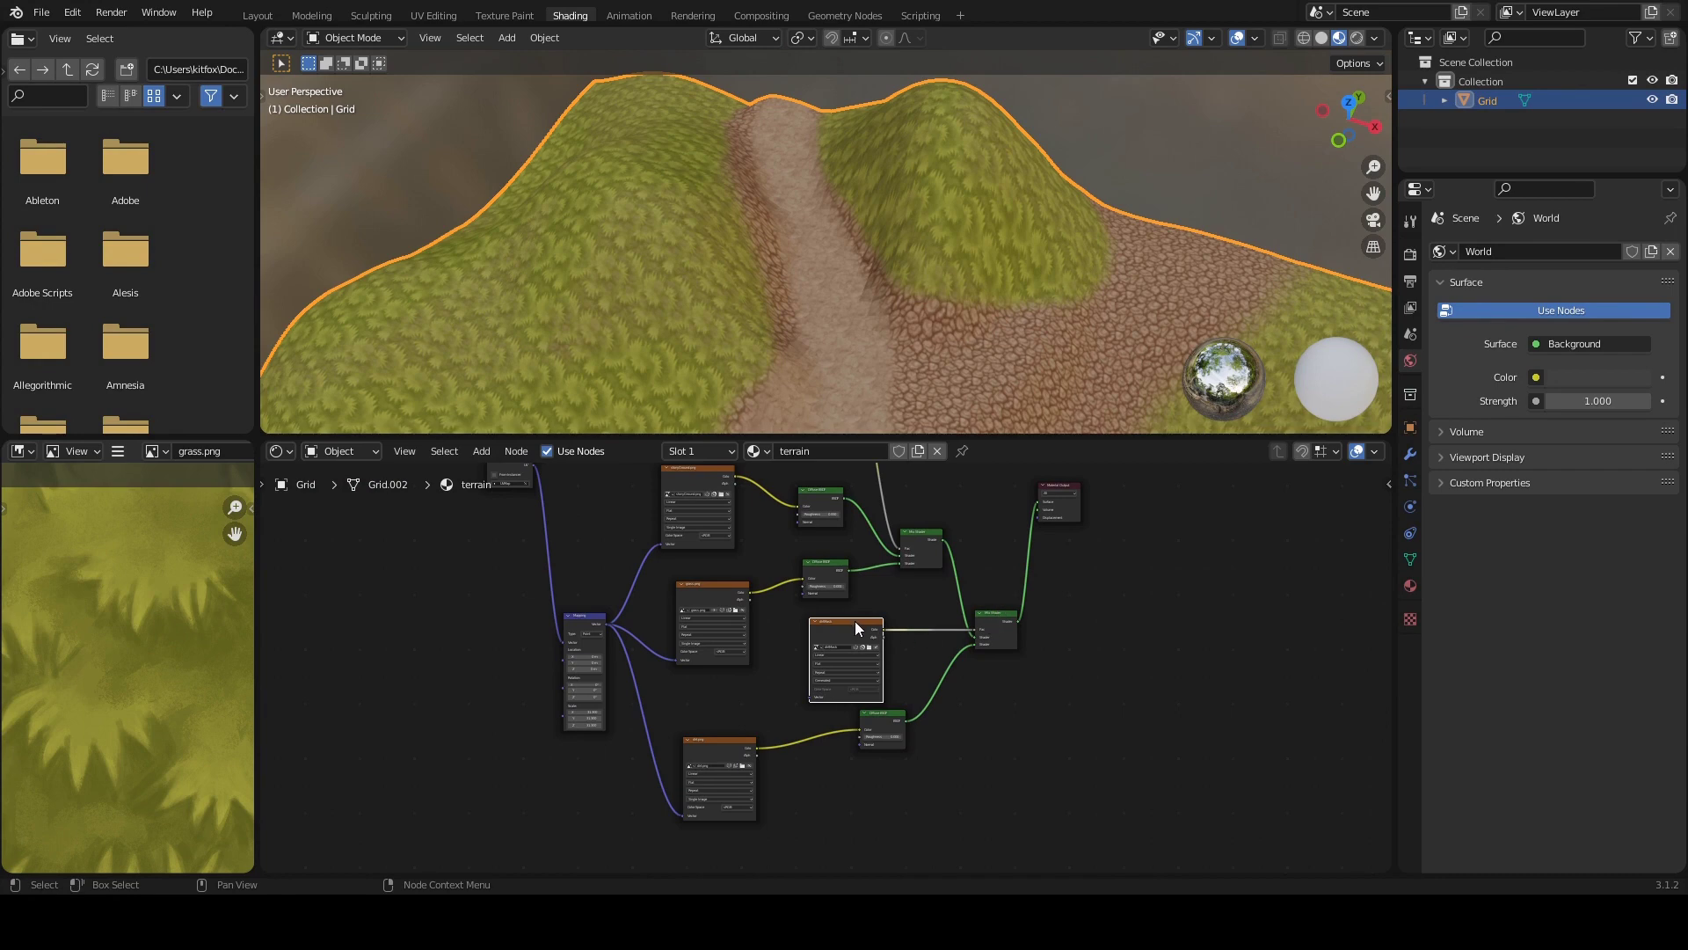
drag(711, 740, 755, 747)
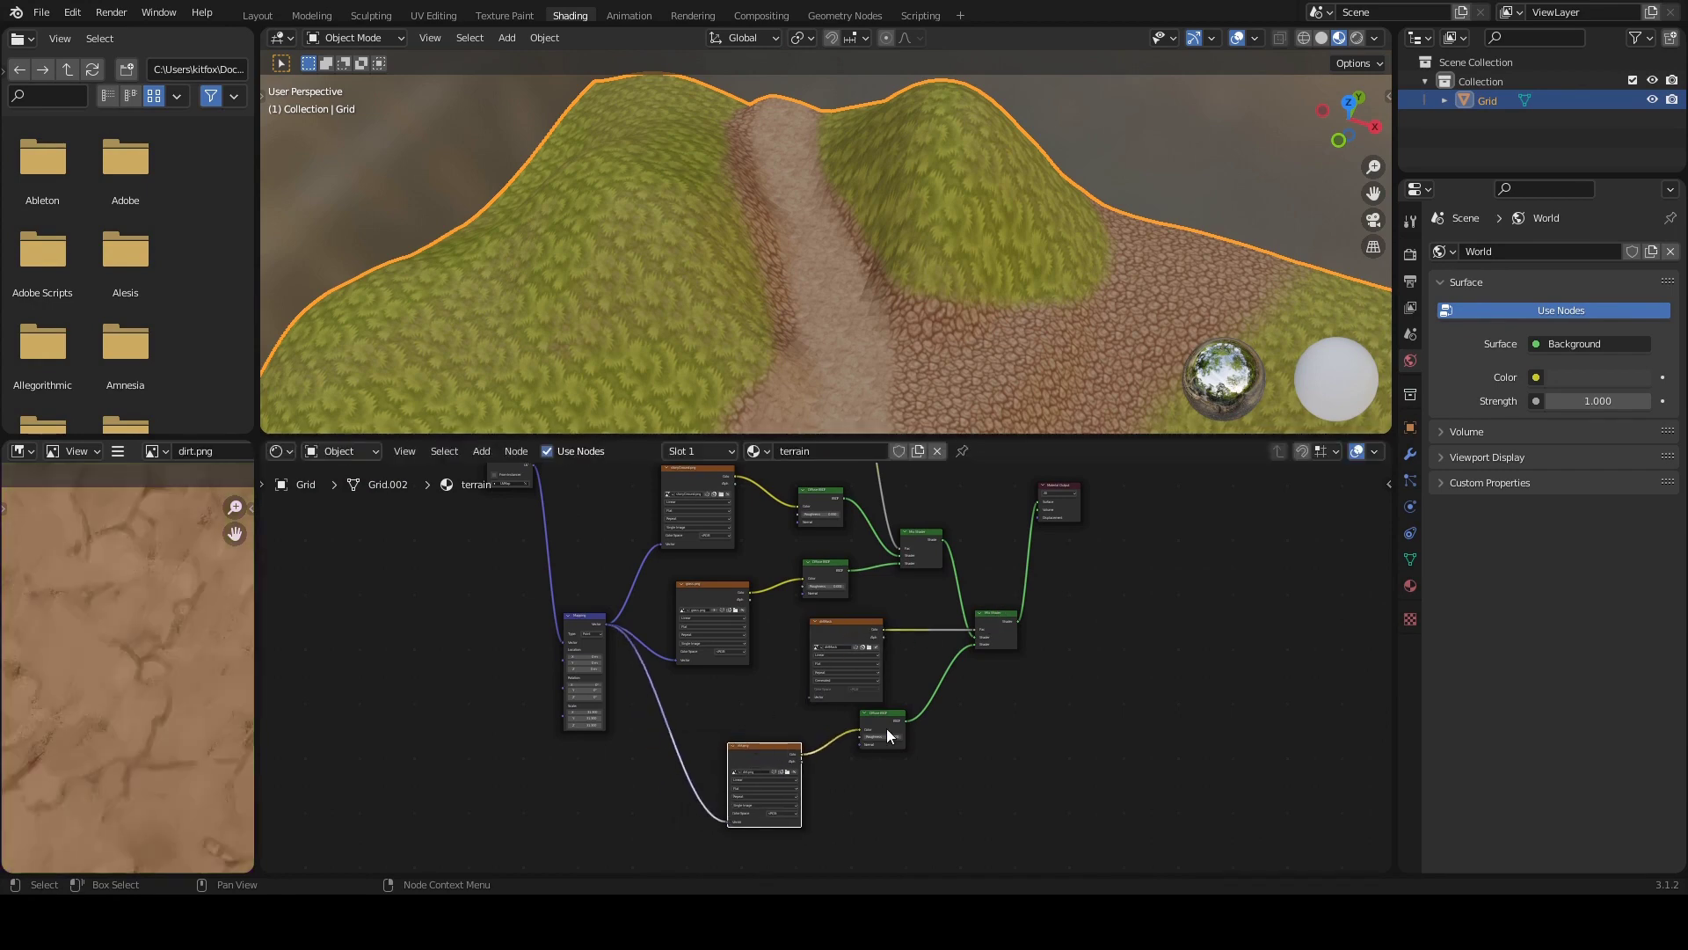
drag(884, 714, 901, 729)
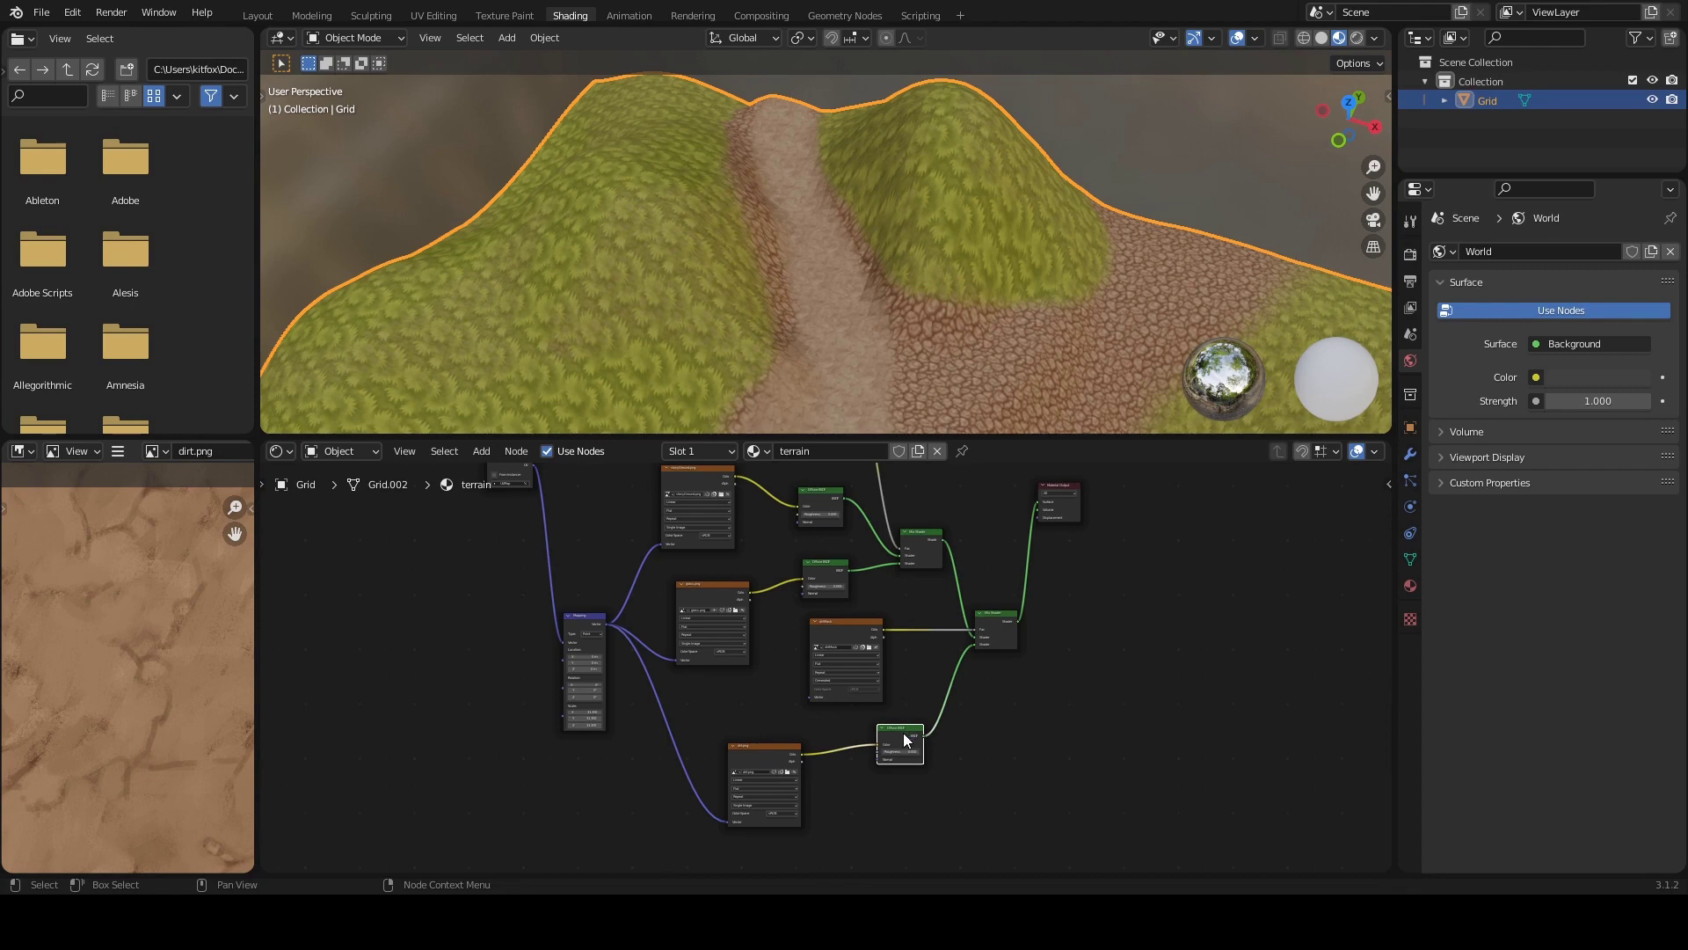
Step: Examine the dirt branch up close, the terrain material's overall node layout and the painted dirt path
scroll(870, 772, up, 5)
middle_drag(883, 807, 822, 641)
scroll(835, 615, up, 2)
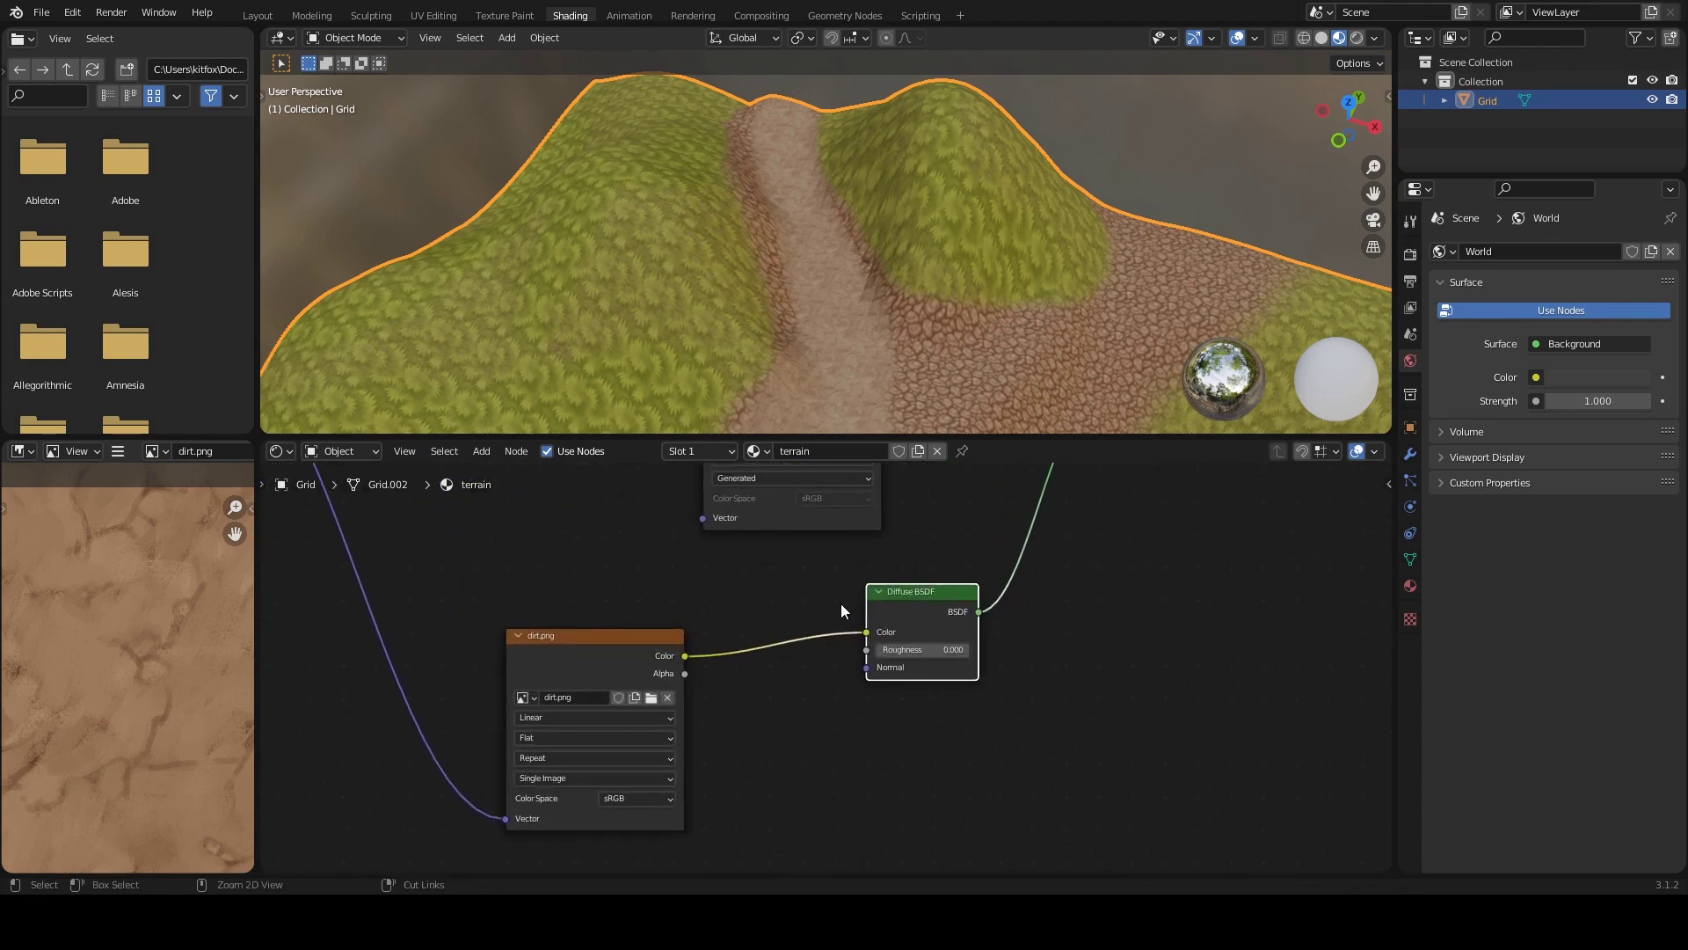
scroll(888, 584, down, 2)
middle_drag(895, 582, 904, 677)
ctrl+middle_drag(783, 632, 734, 560)
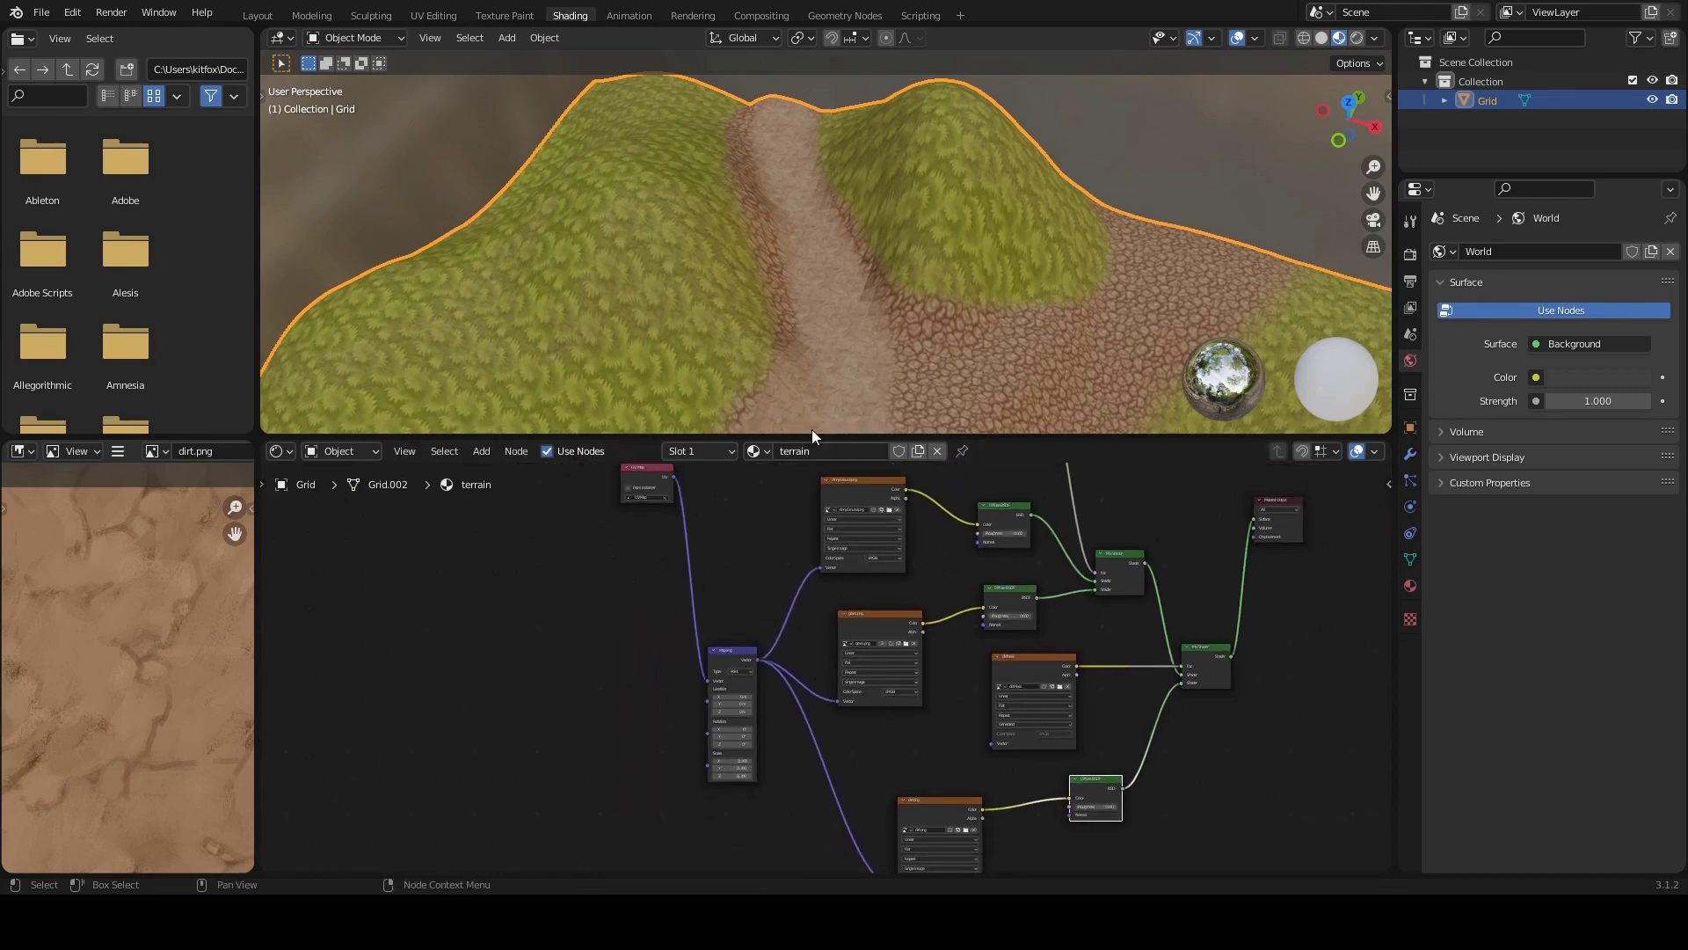
middle_drag(816, 282, 792, 343)
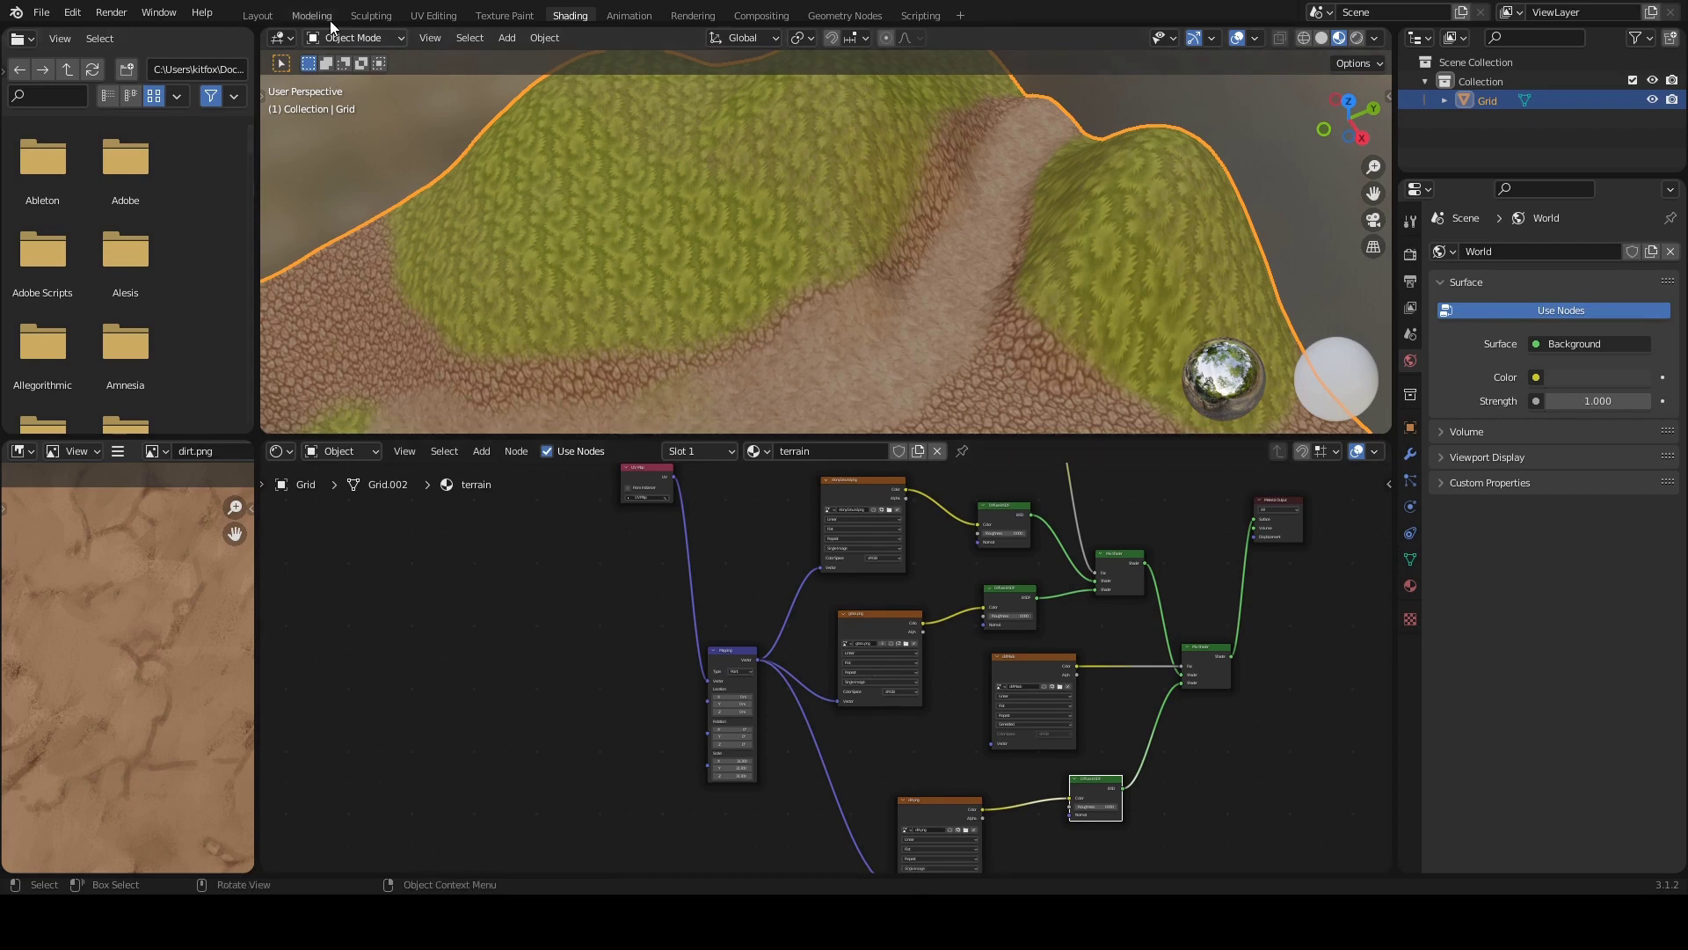
Step: Display the whole terrain in the Layout workspace with Material Preview shading
click(250, 14)
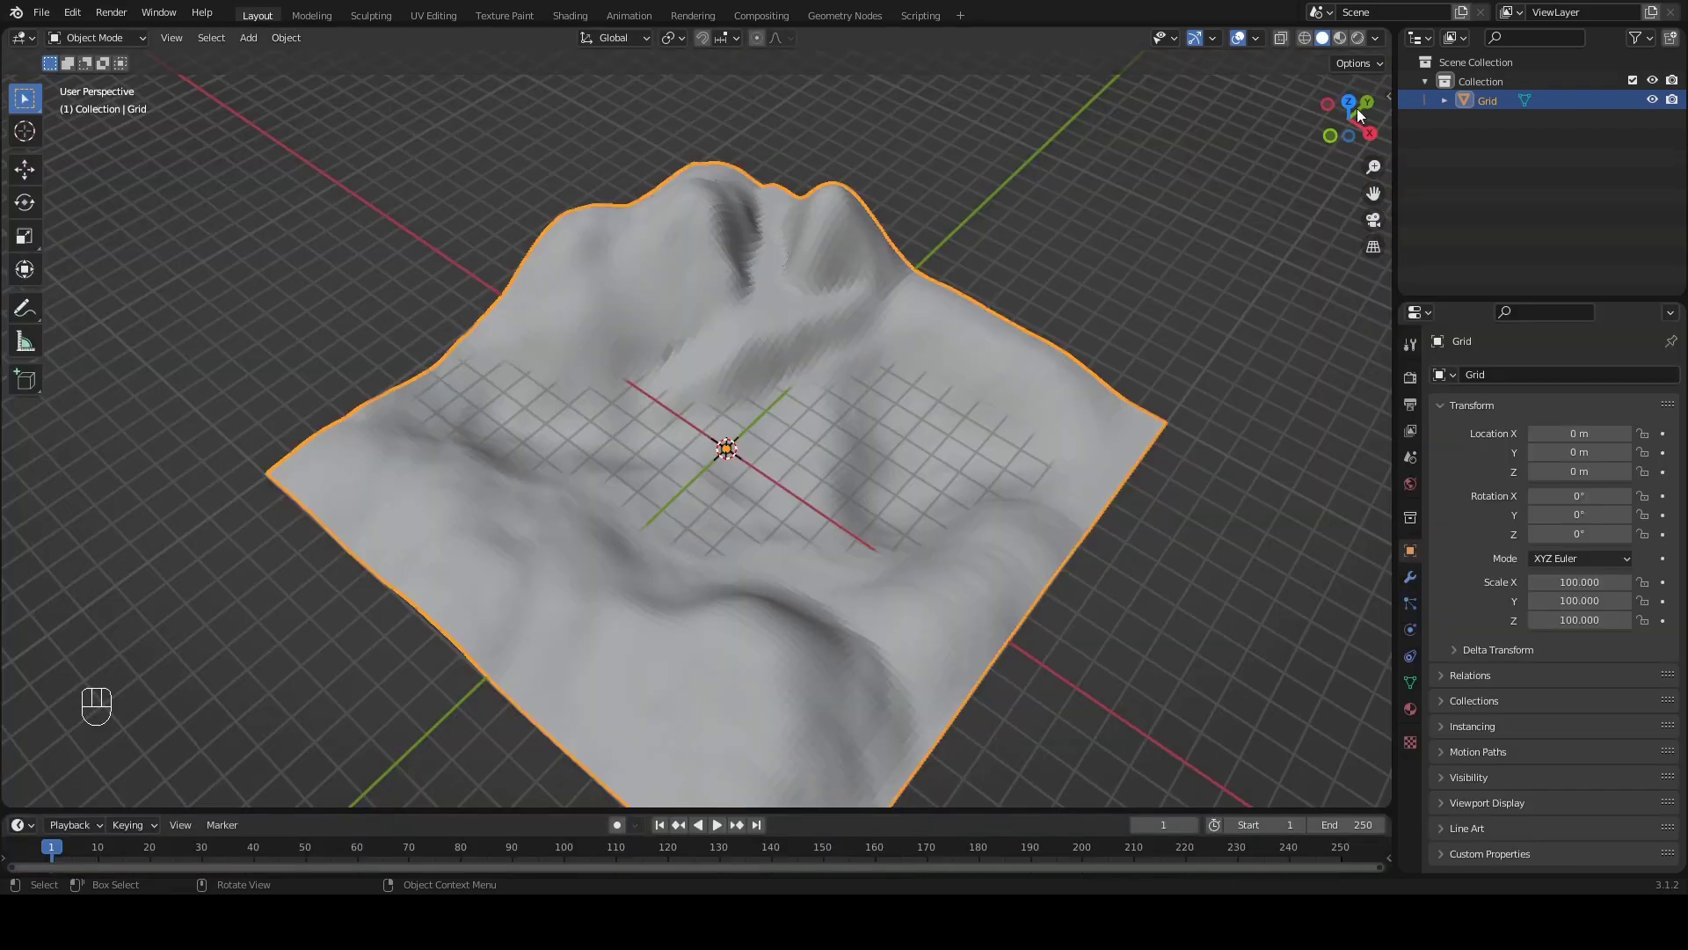
click(1340, 38)
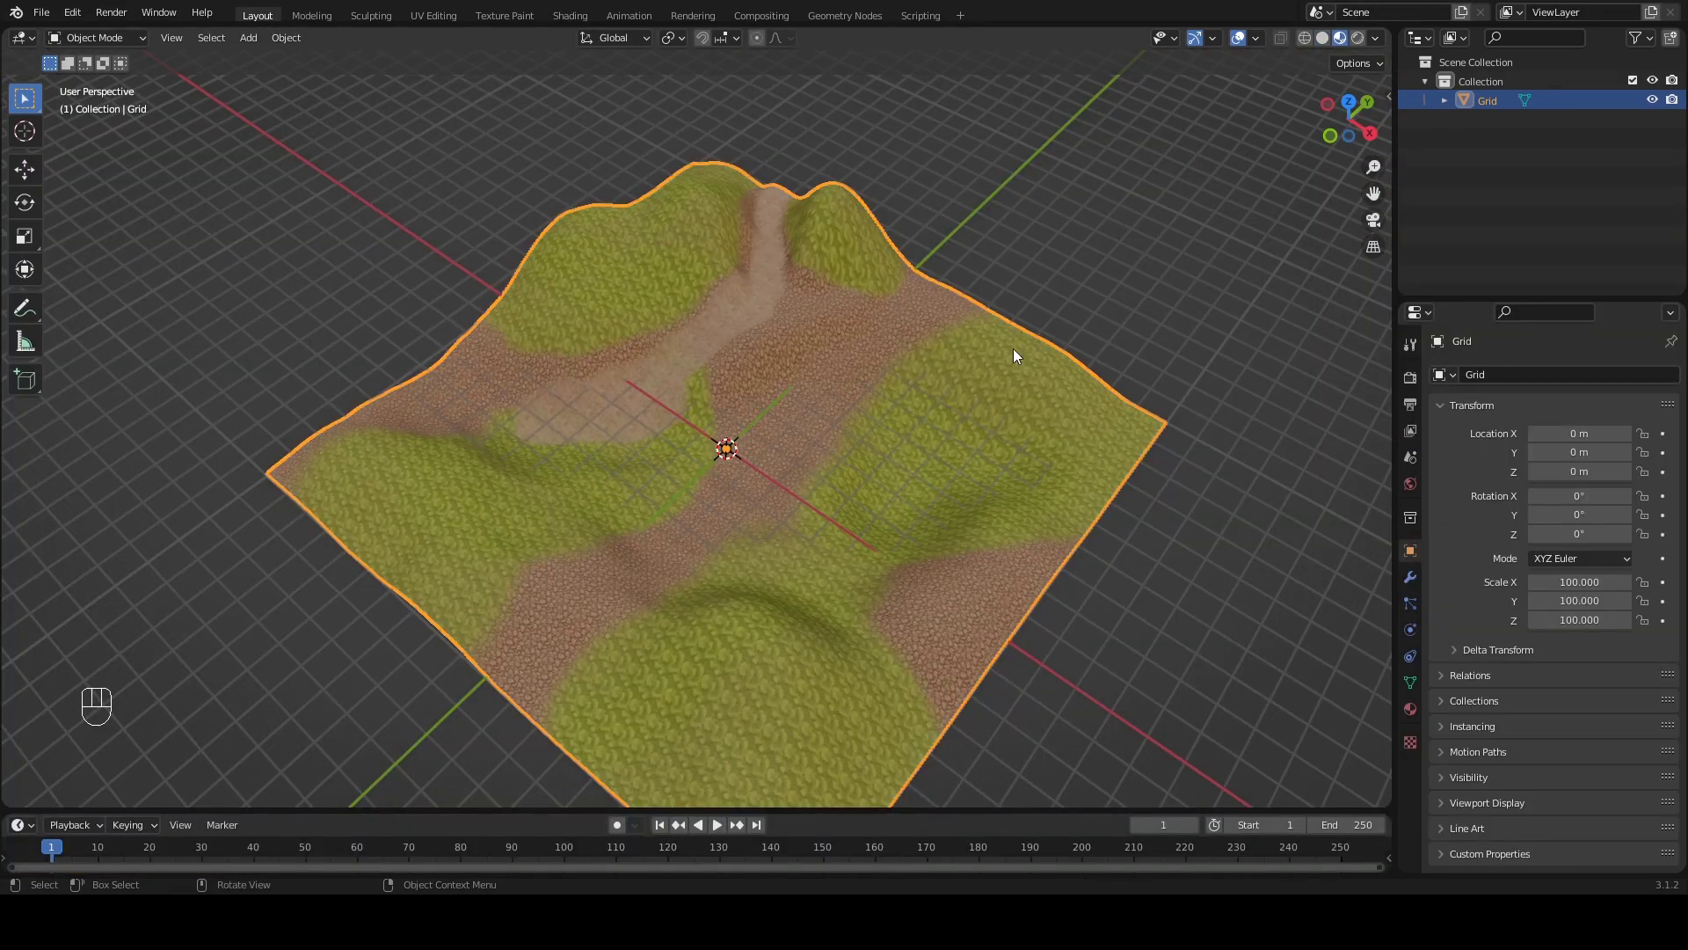
middle_drag(1004, 422, 972, 436)
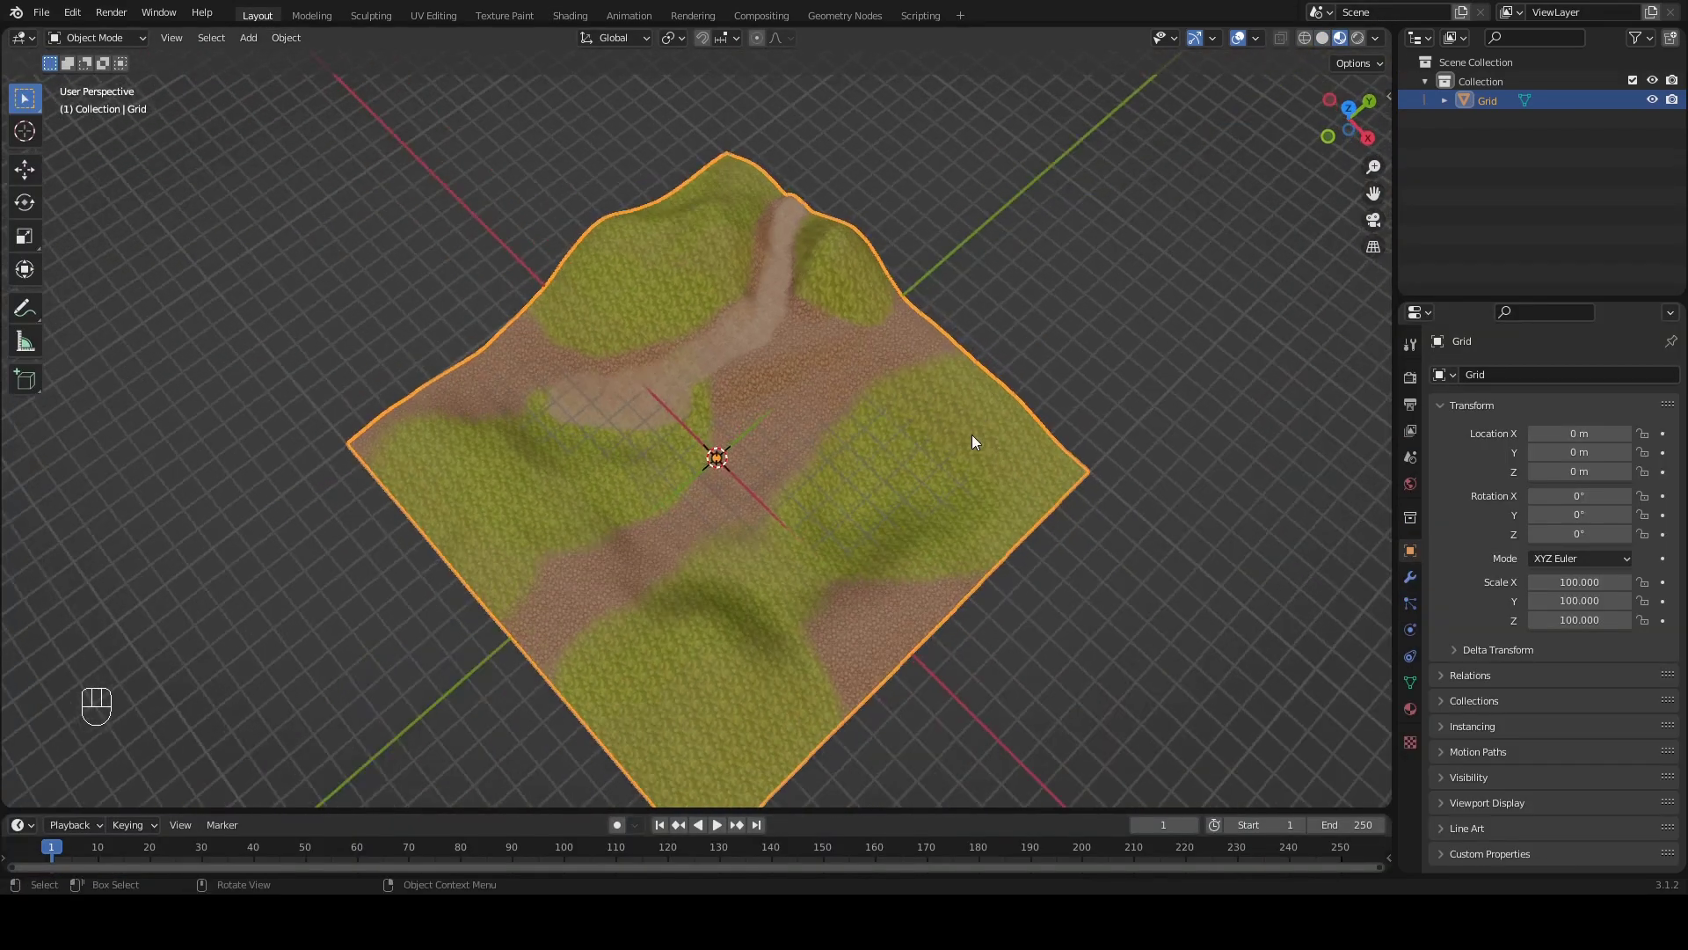